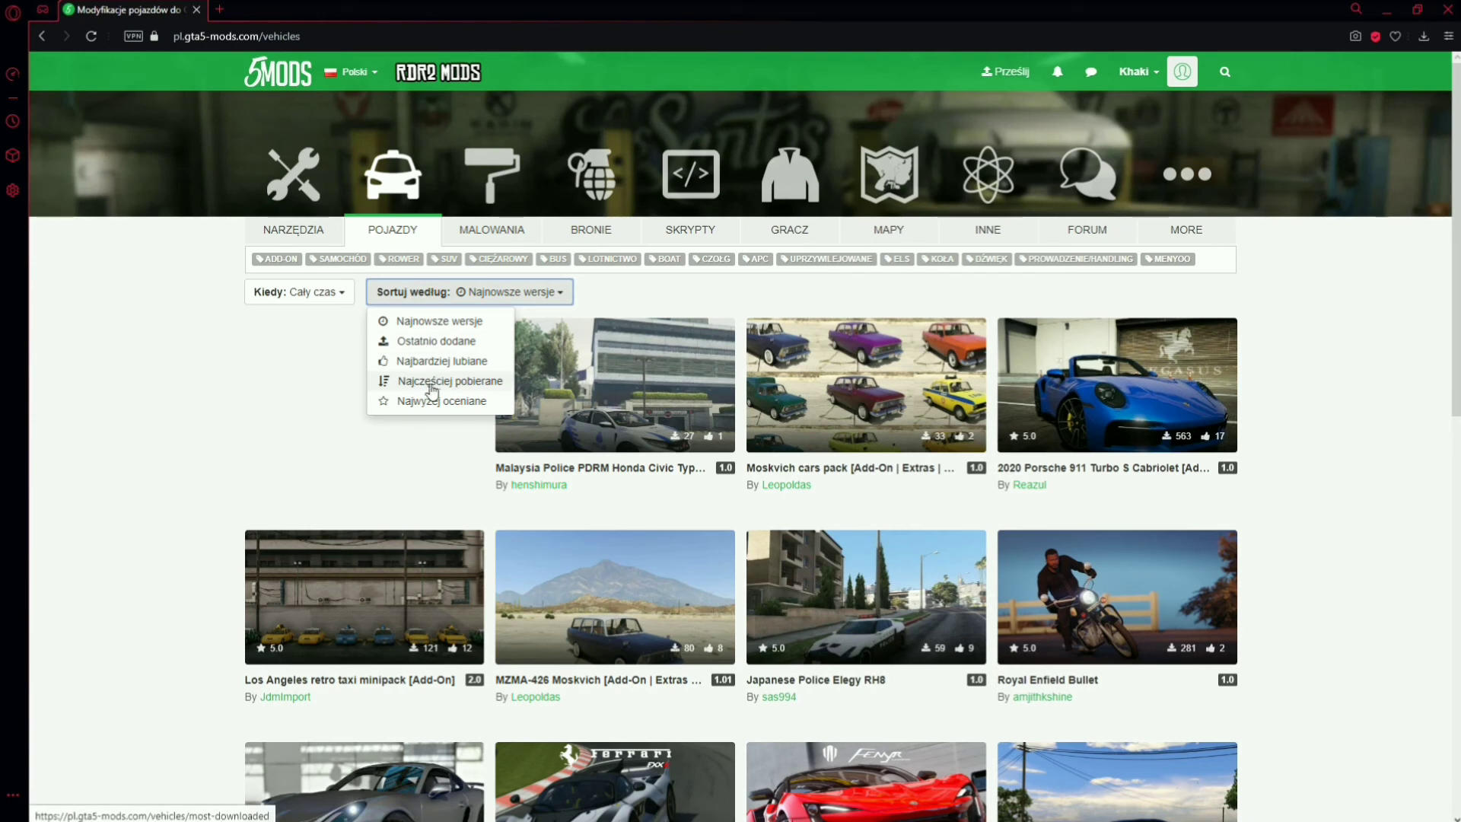
From the add-on vehicles sorted by most downloaded, download the 2017 Nissan GTR mod archive to the desktop
left_click(426, 382)
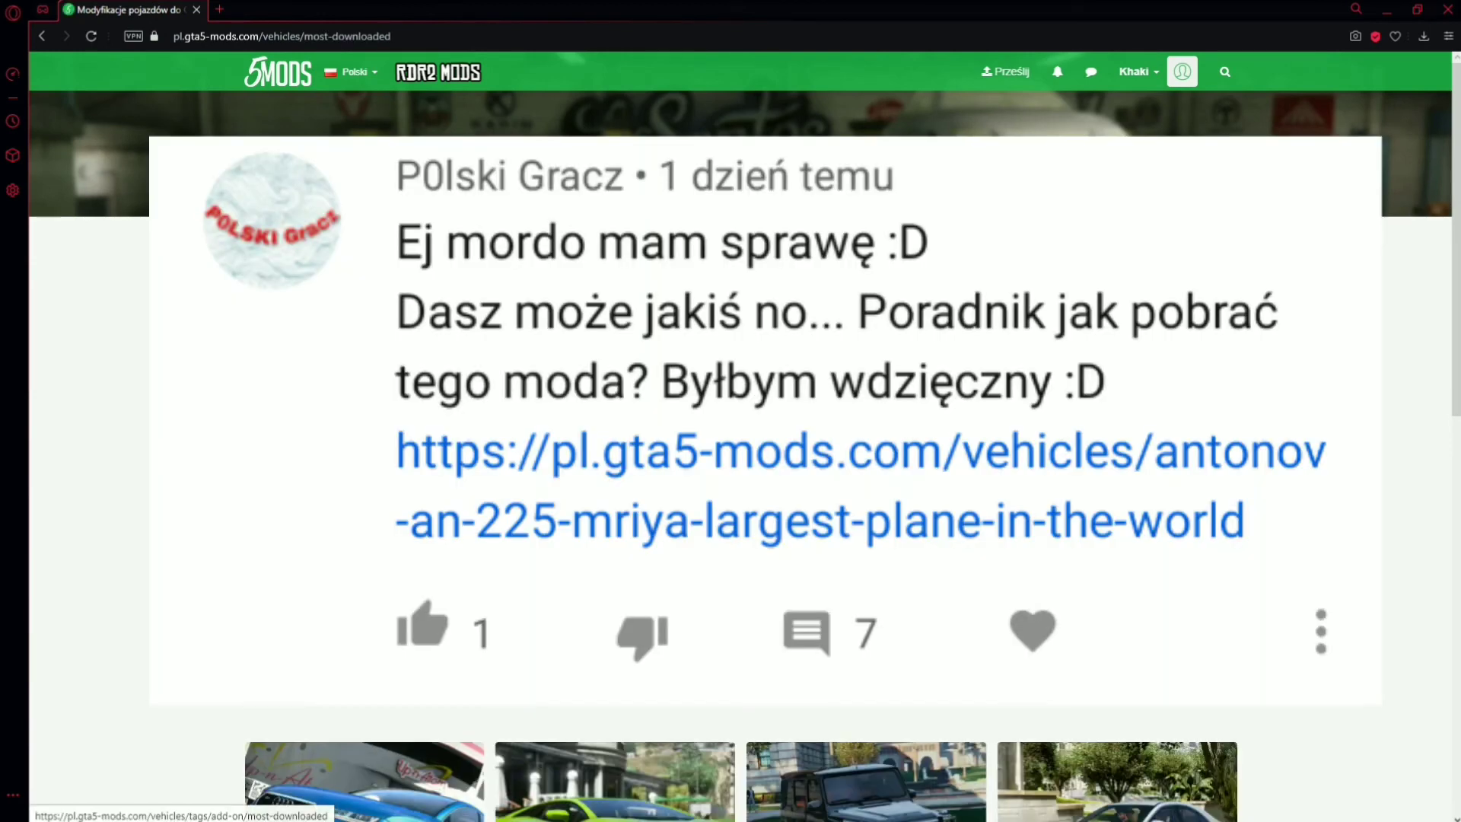
left_click(283, 261)
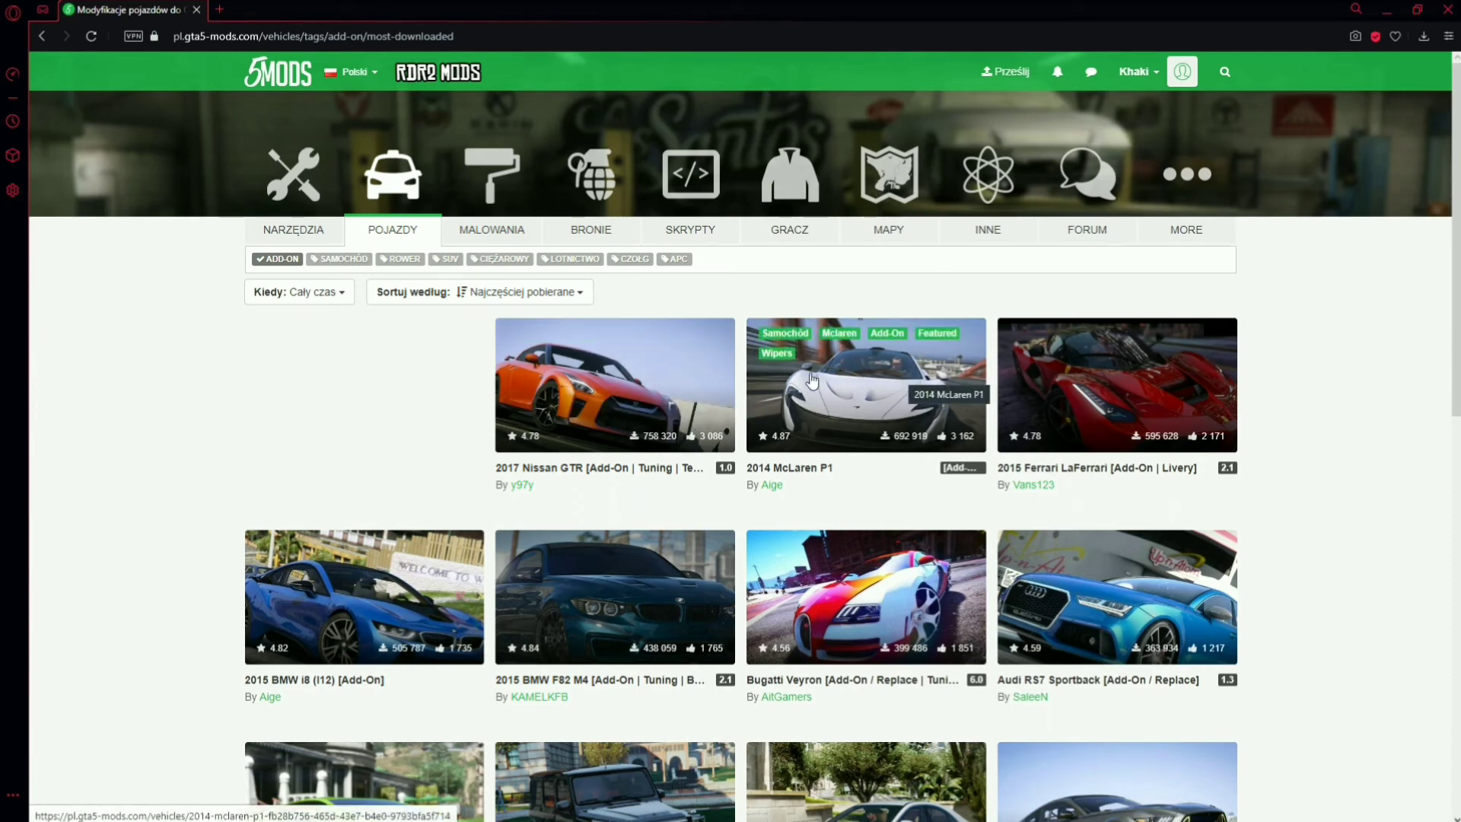
left_click(708, 397)
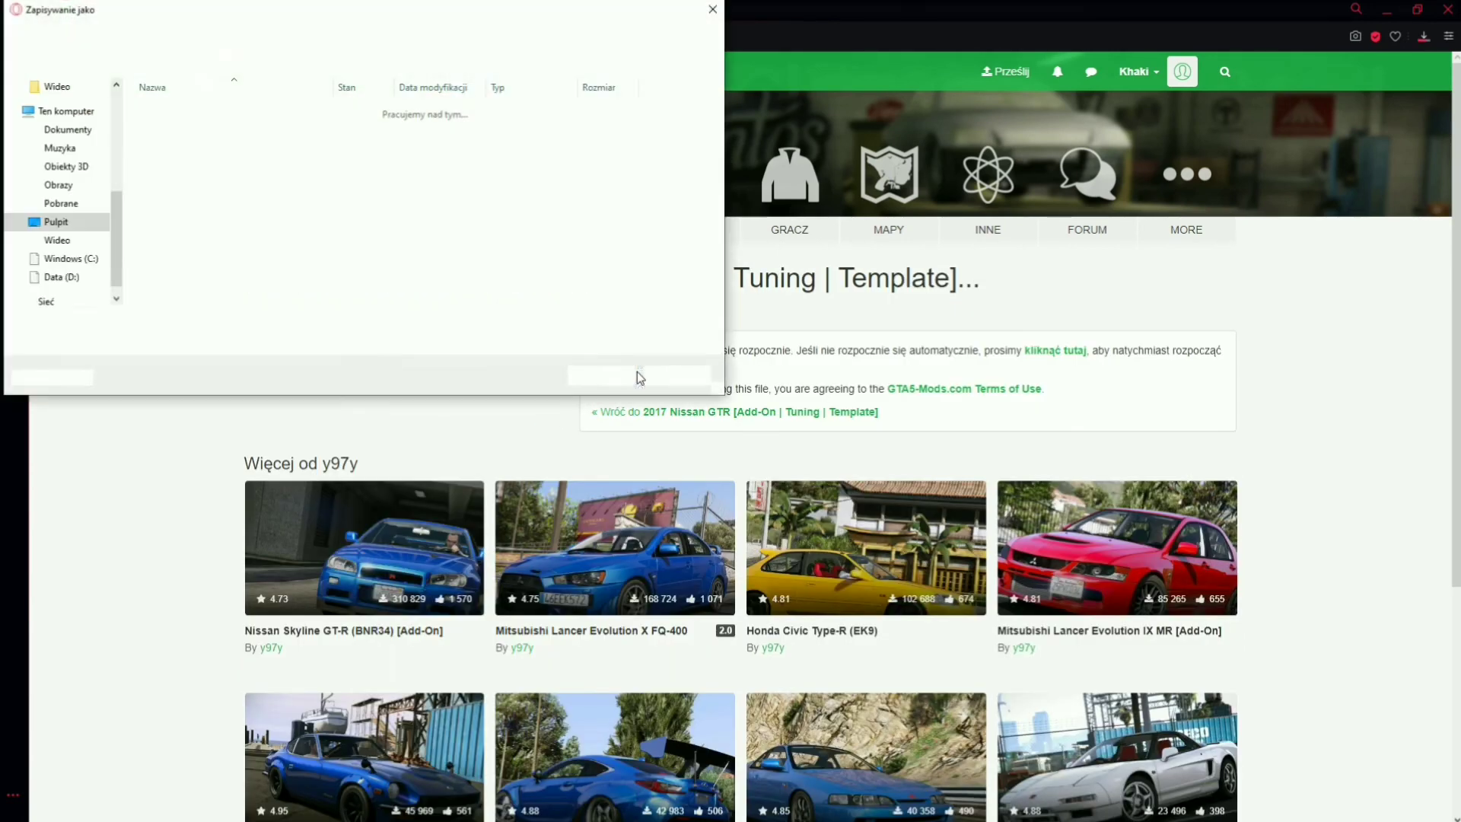
left_click(628, 374)
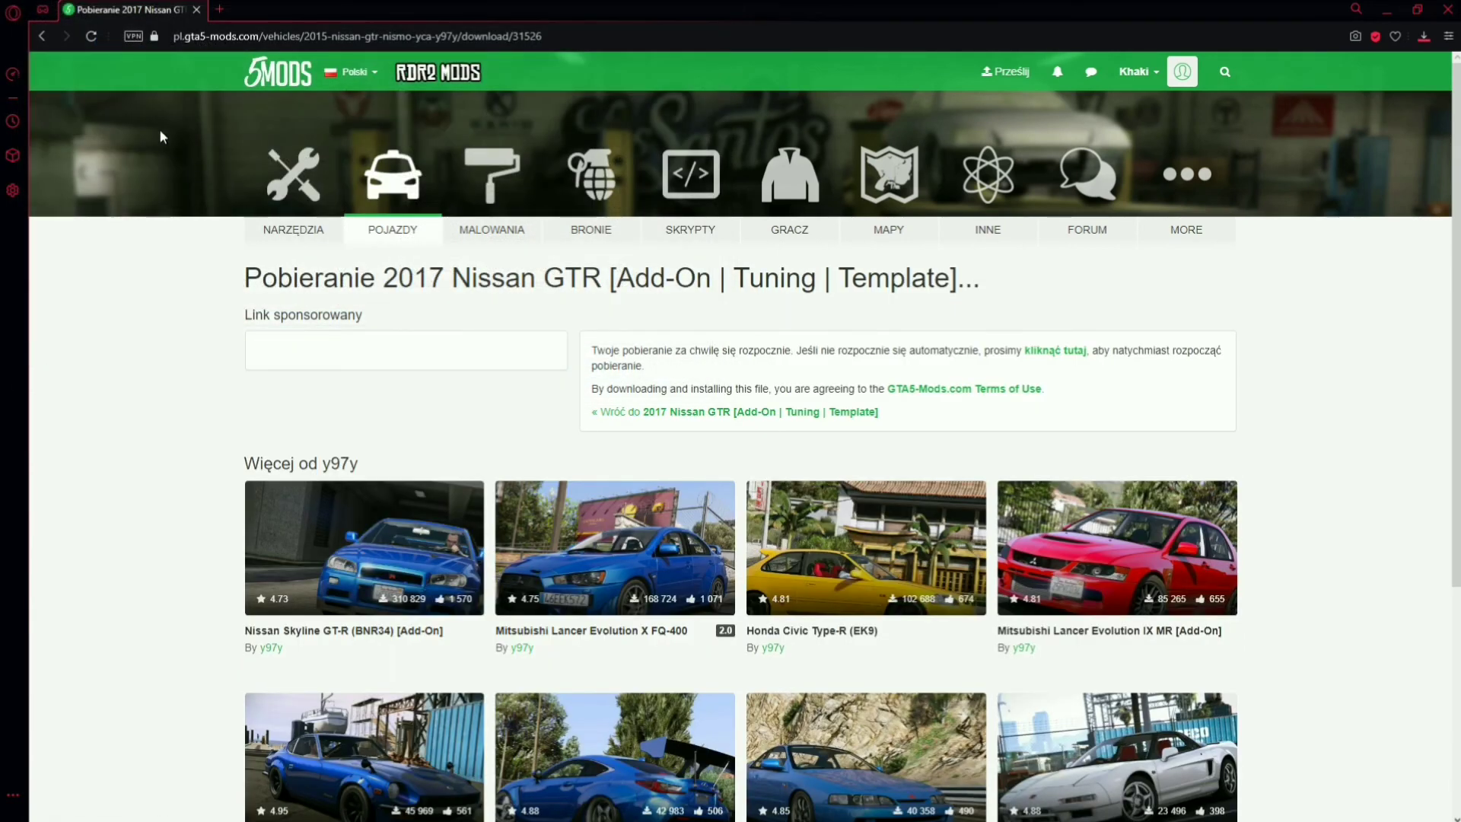
Return to the add-on vehicle list and download the 2014 McLaren P1 mod archive to the desktop
left_click(40, 35)
left_click(40, 35)
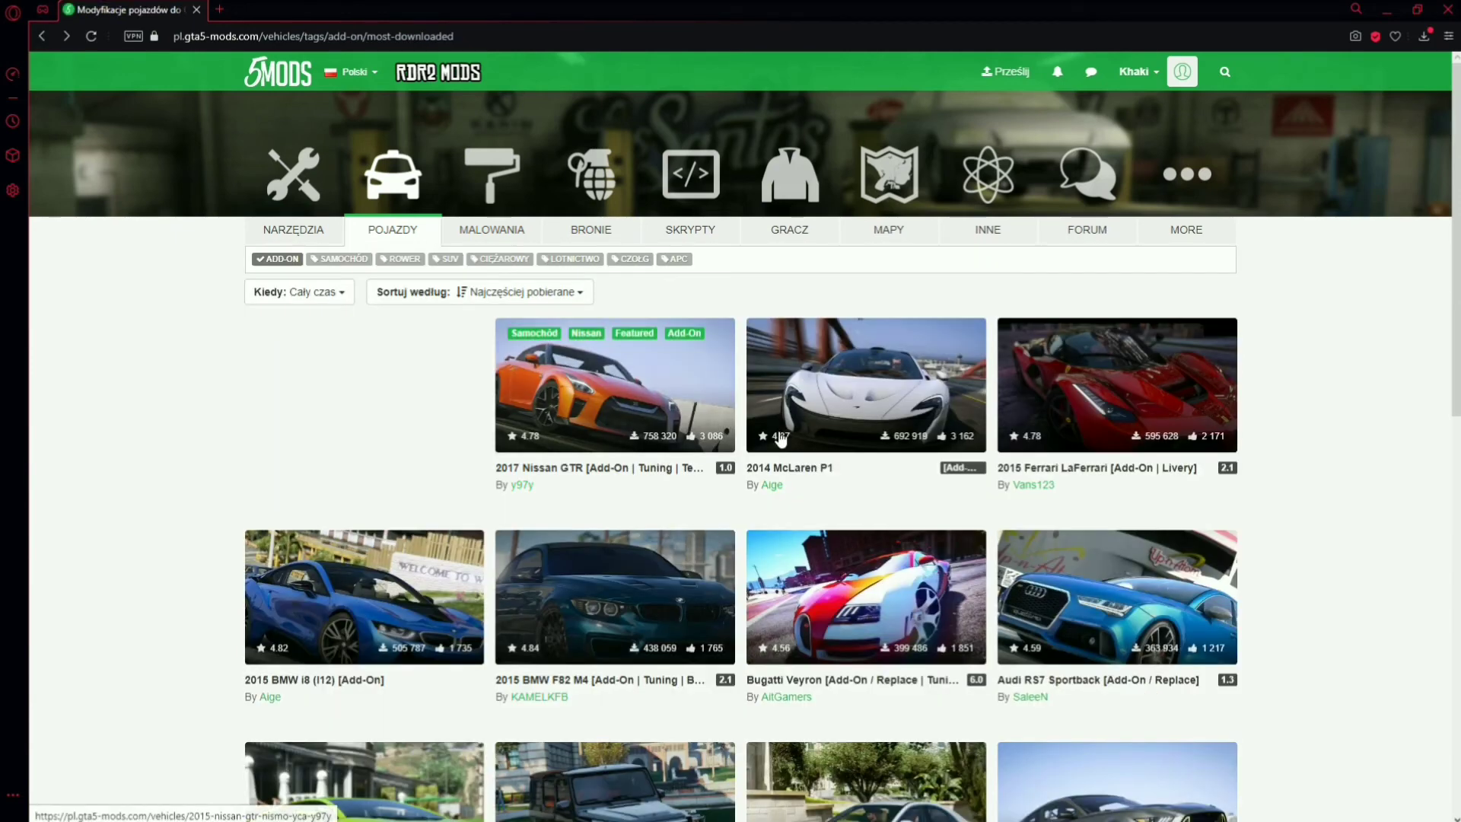
left_click(827, 441)
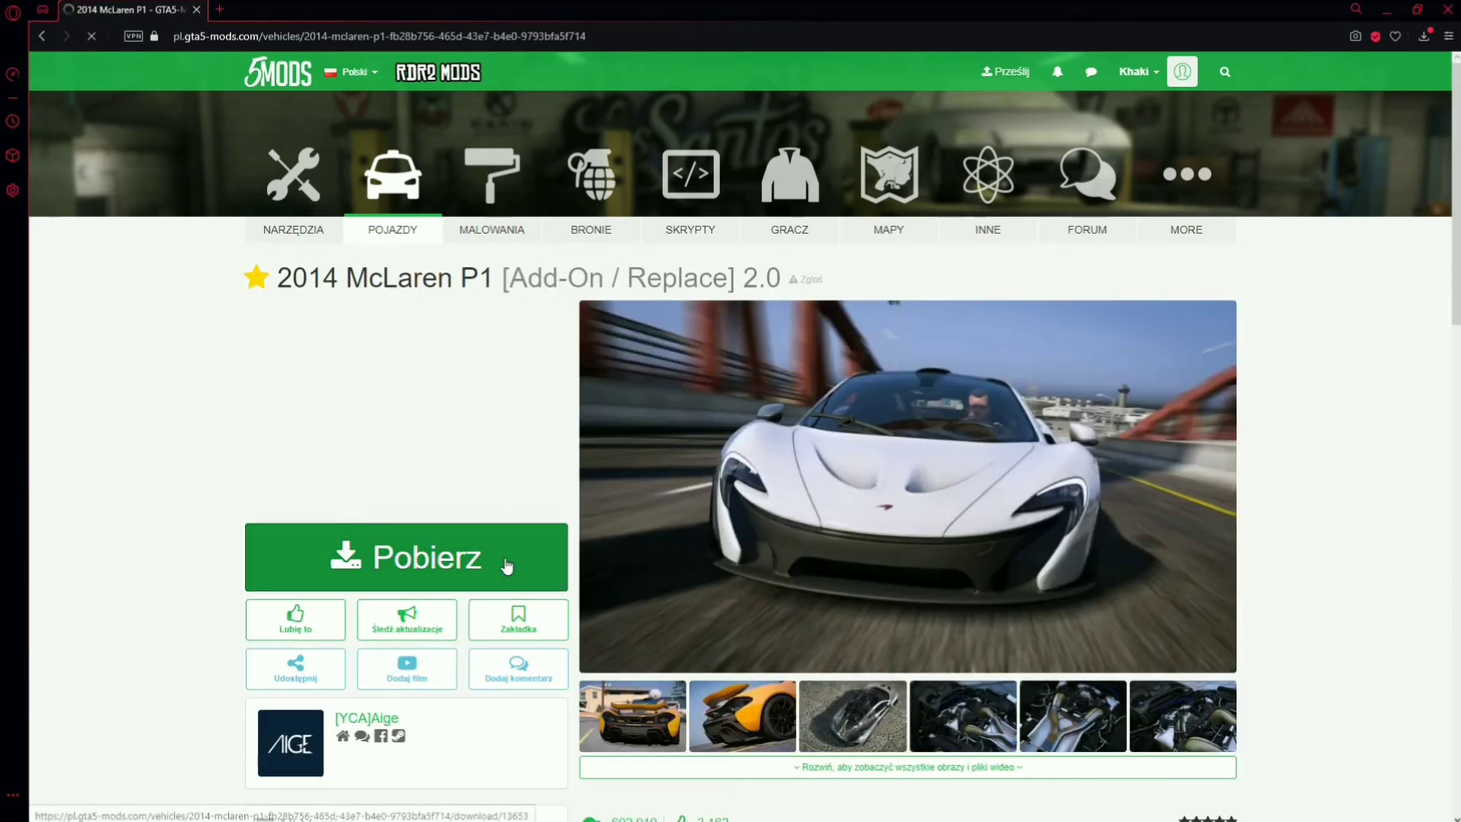
left_click(512, 567)
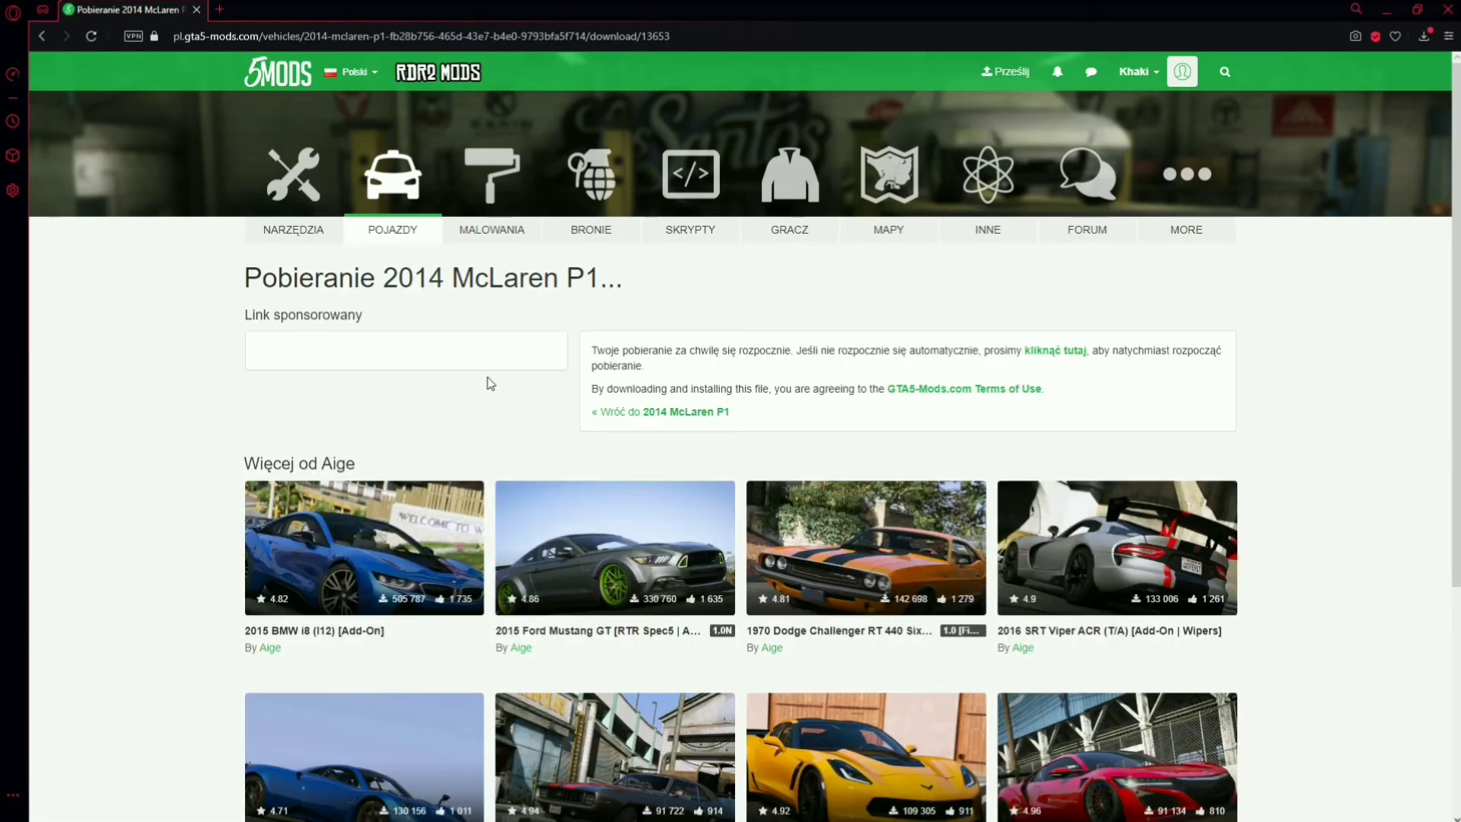
left_click(621, 380)
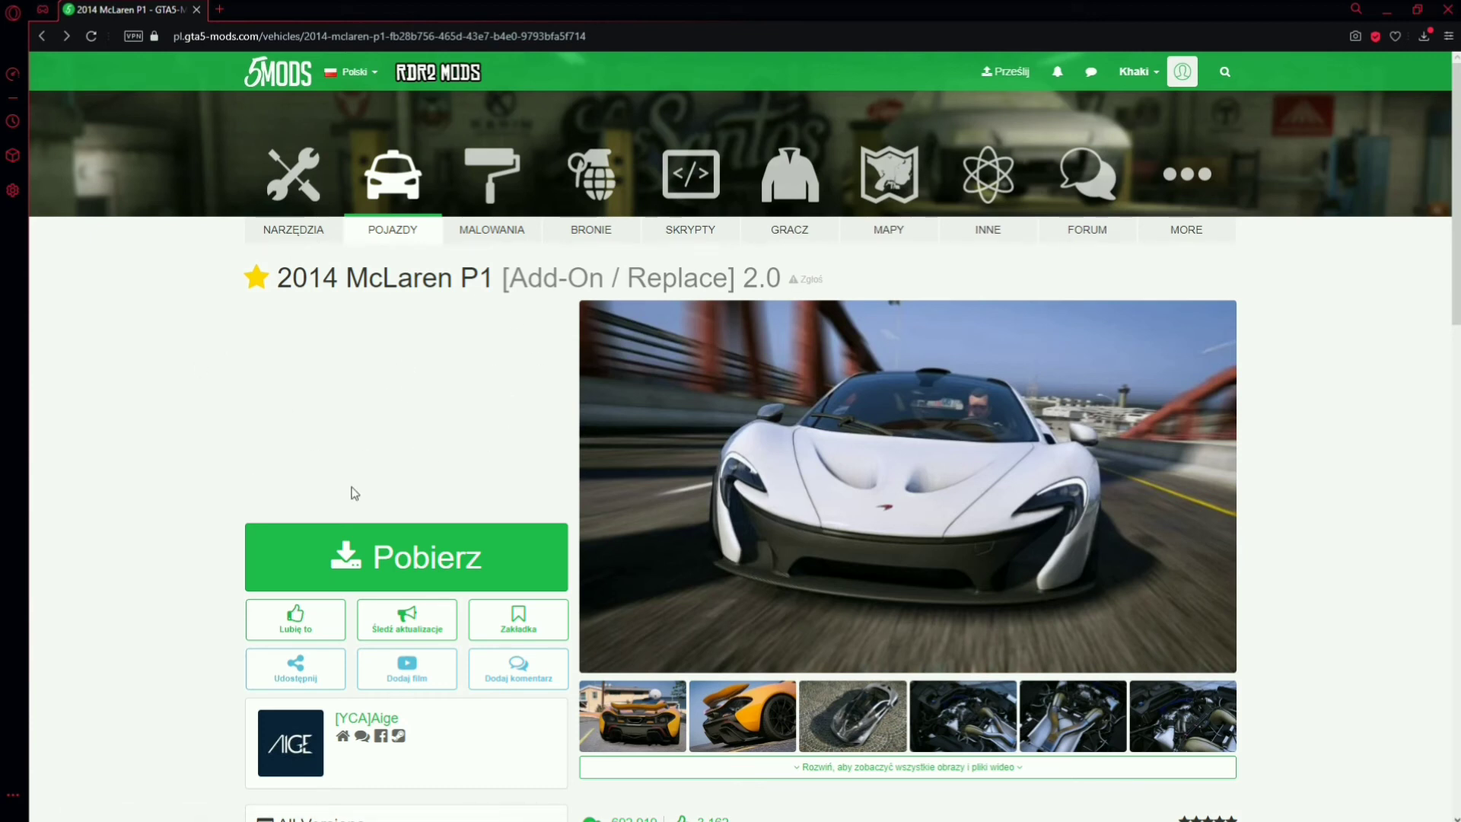
Search the site for "antonov" and download the Antonov AN-225 Mriya (largest plane in the world) mod to the desktop
left_click(1232, 70)
type("anto")
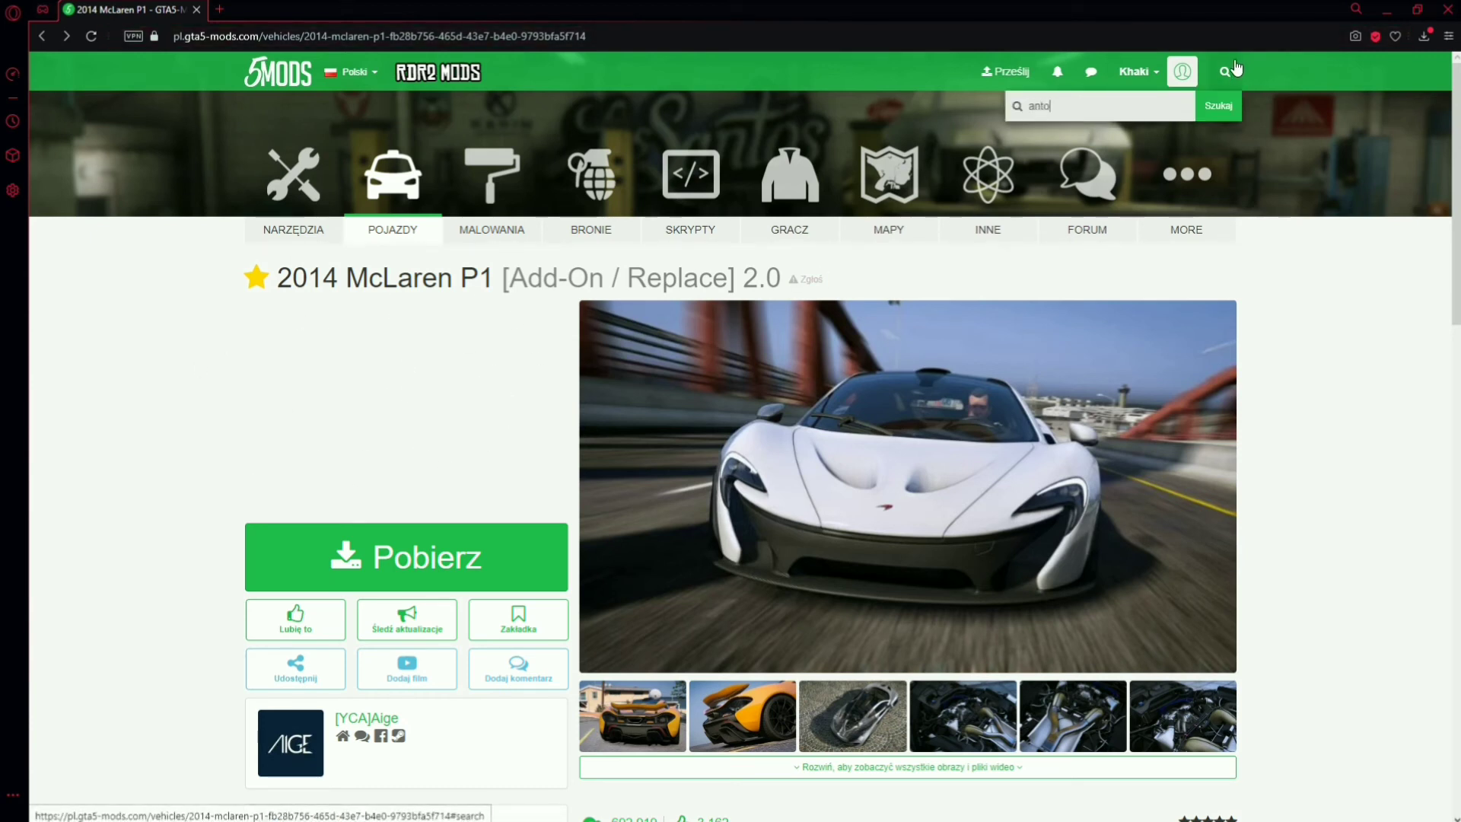
type("nov")
key("Return")
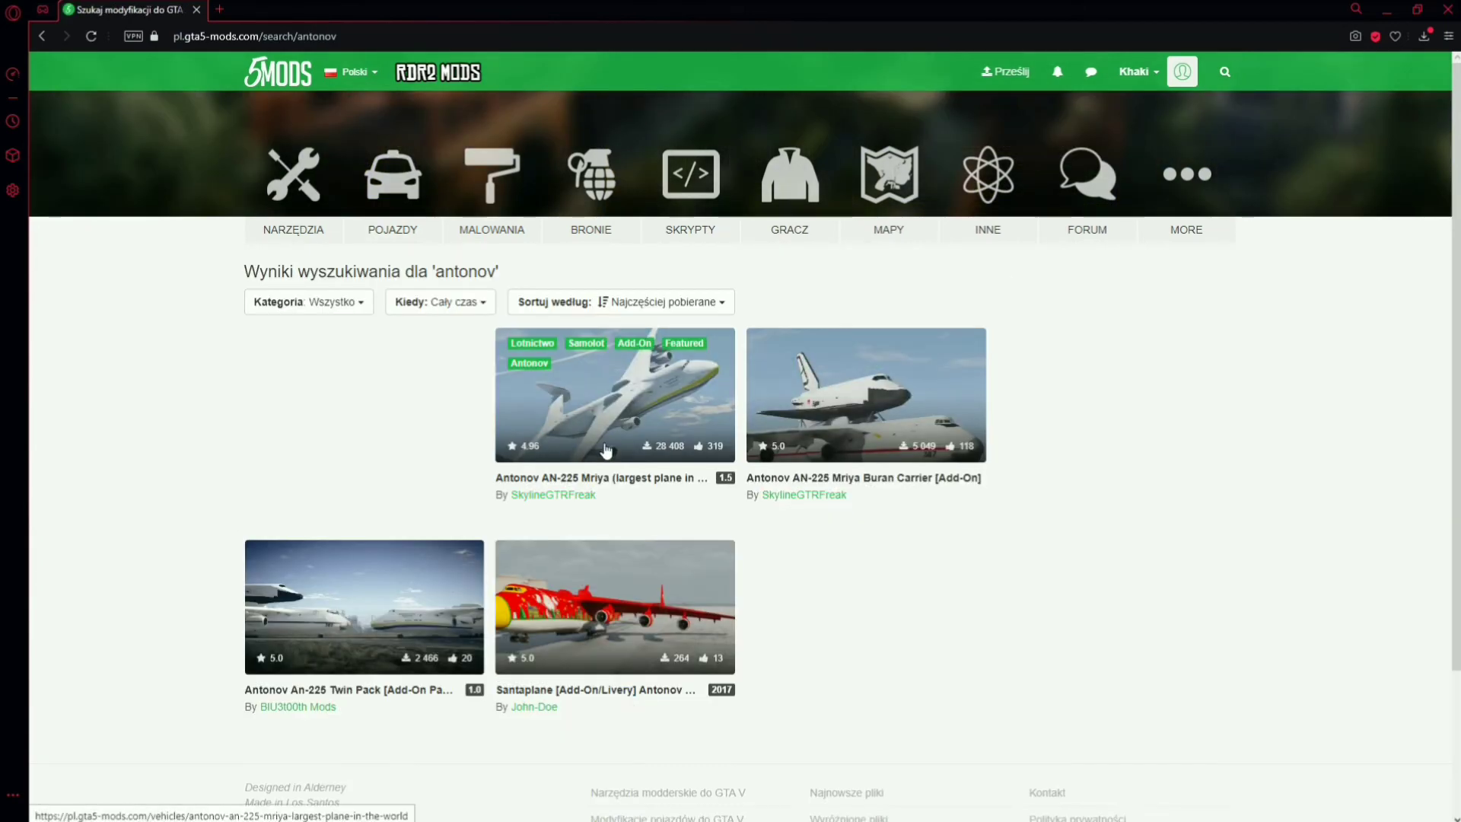
left_click(608, 409)
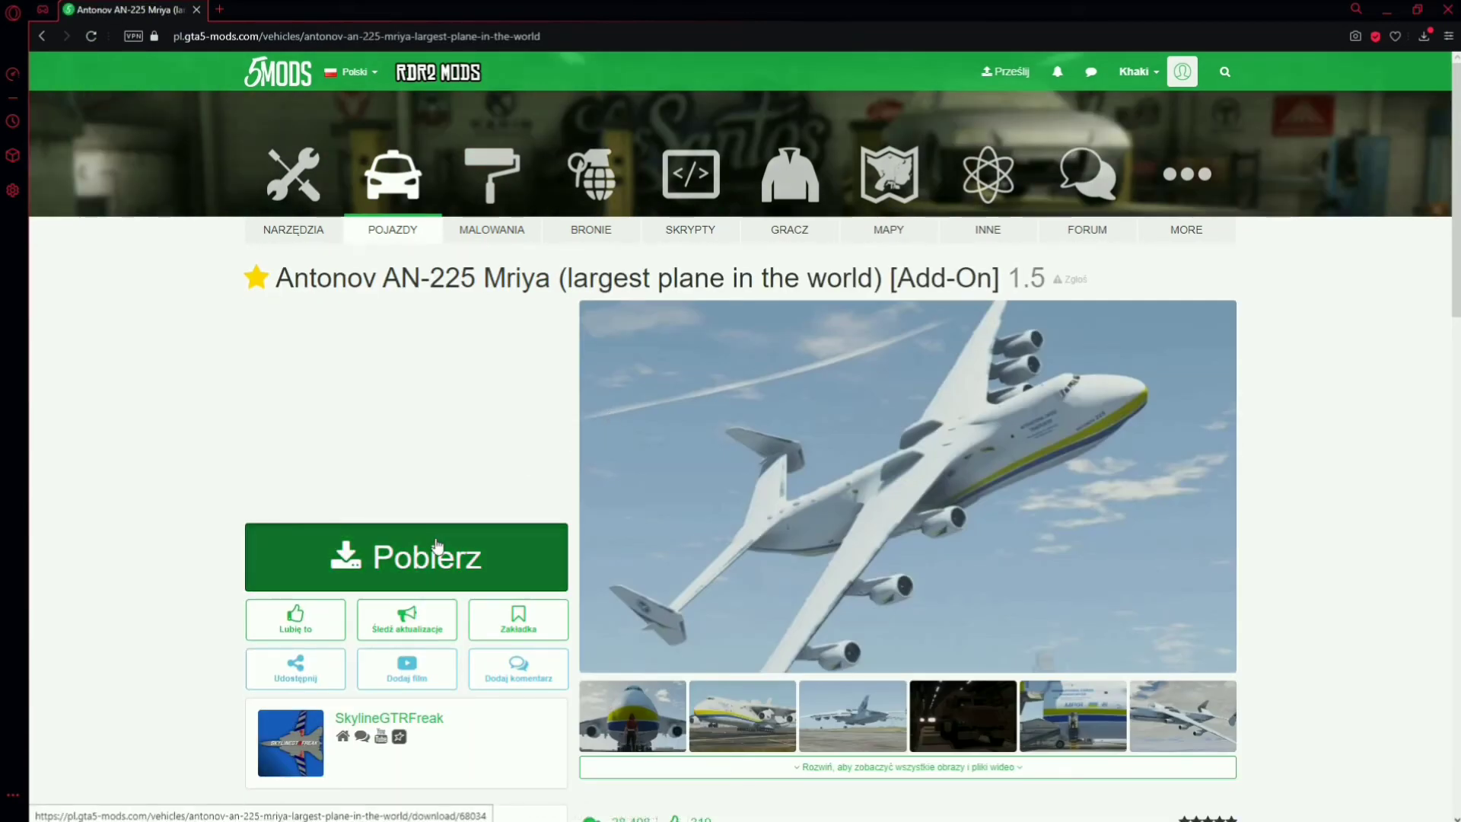
left_click(388, 556)
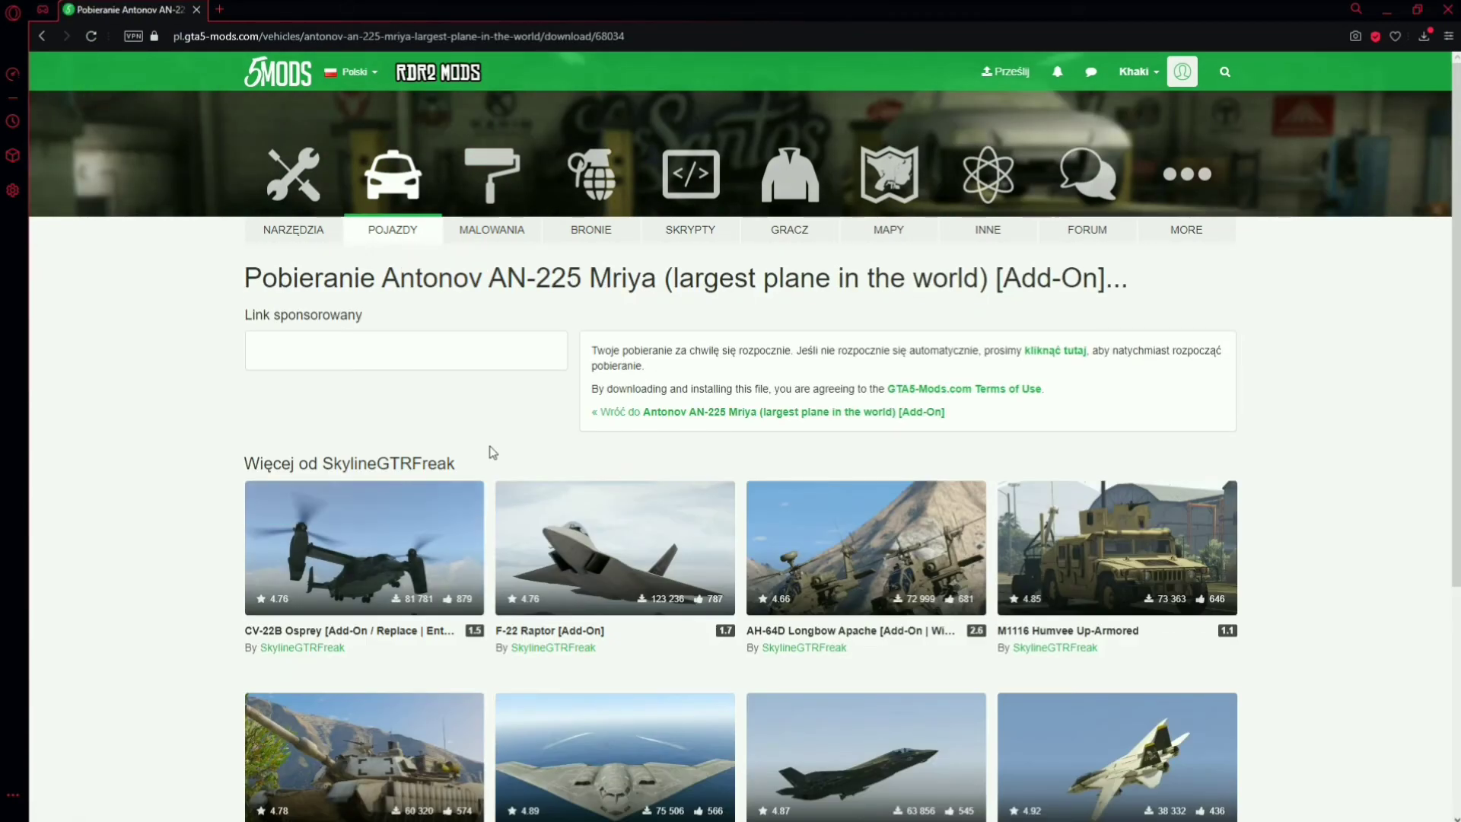
left_click(600, 375)
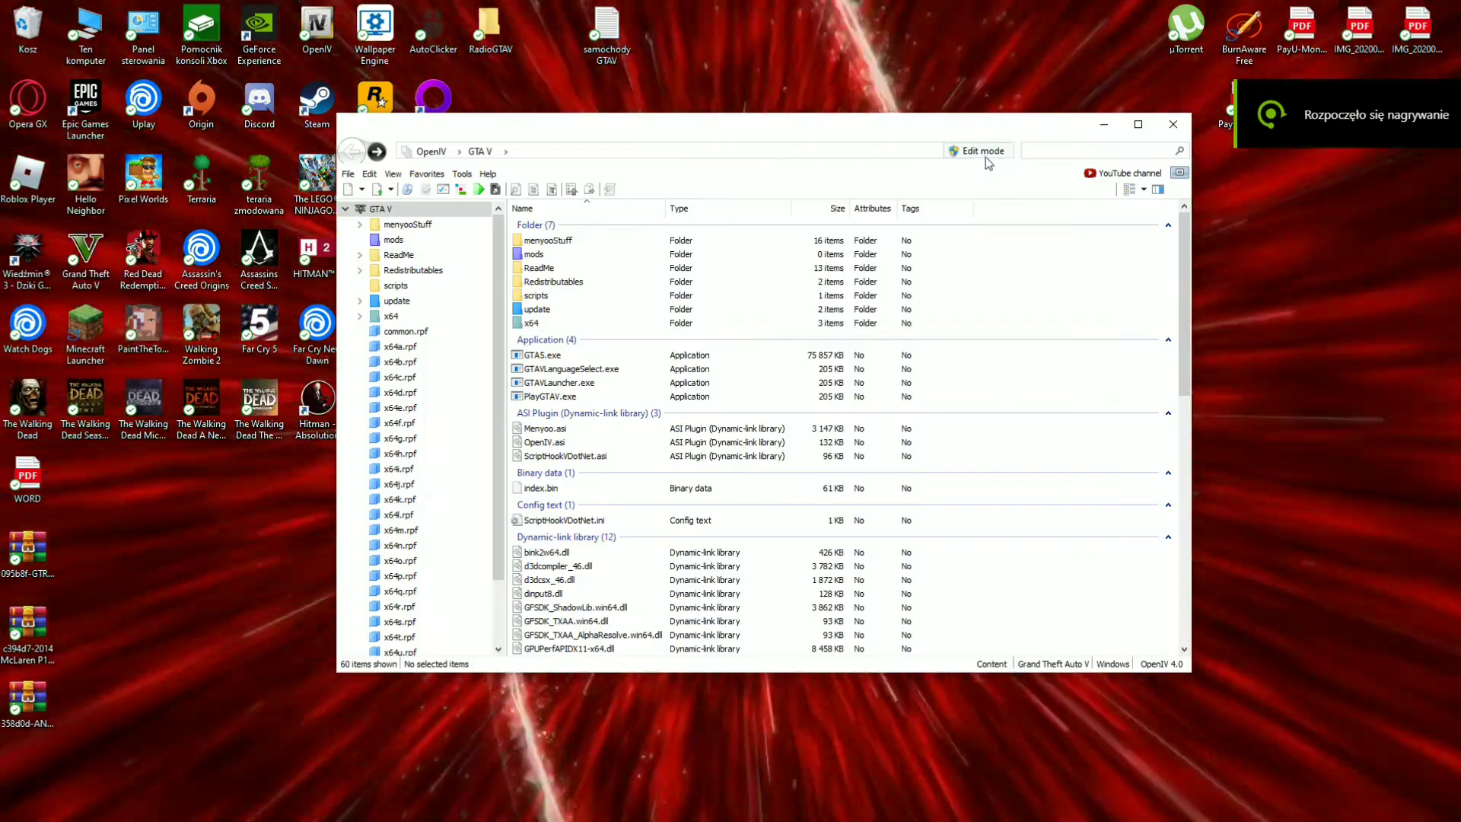
Switch to OpenIV, check the contents of the mods folder and return to the GTA V root folder
left_click(985, 152)
left_click(776, 469)
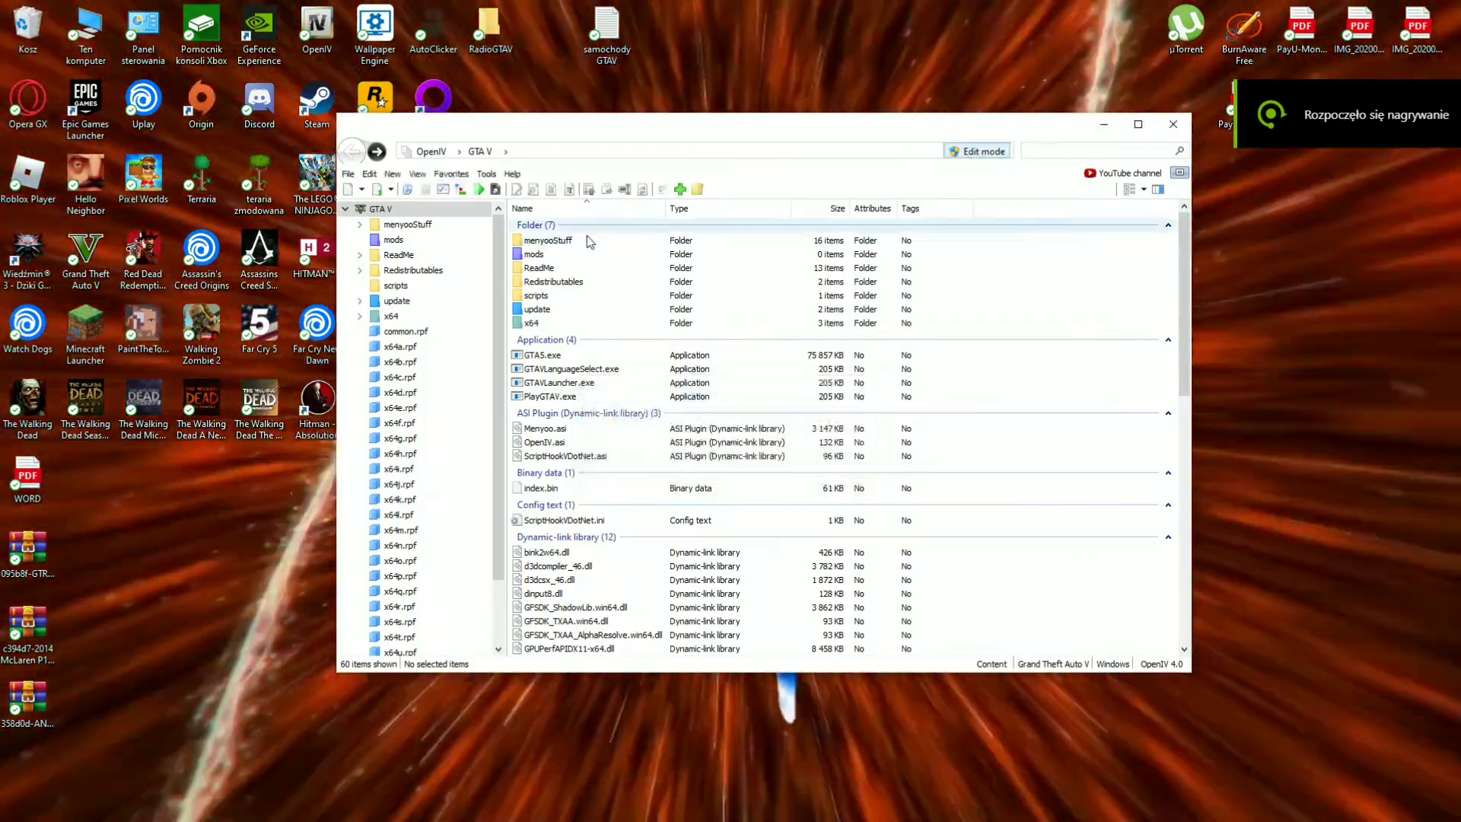
double_click(548, 256)
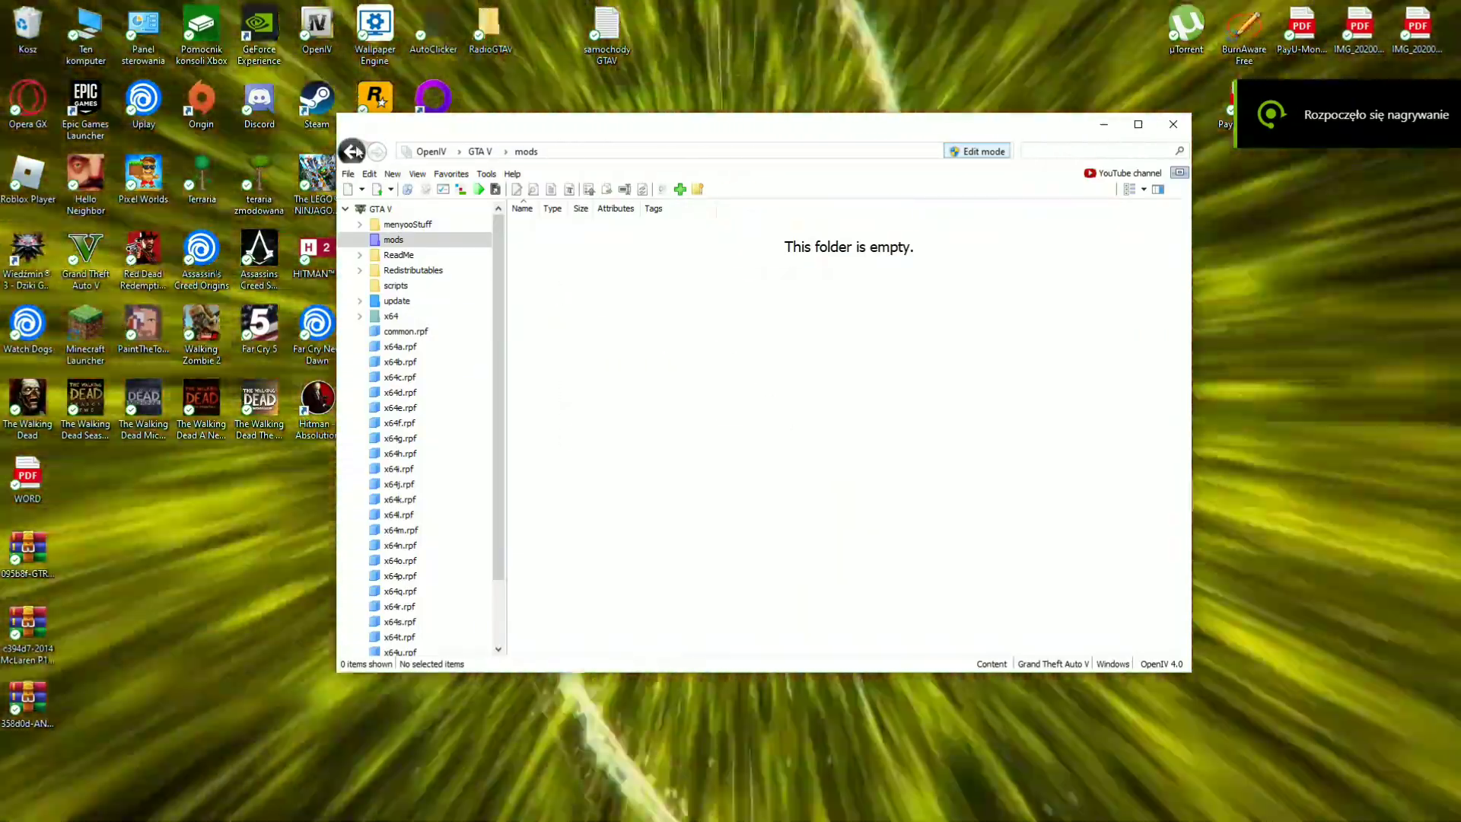
left_click(353, 152)
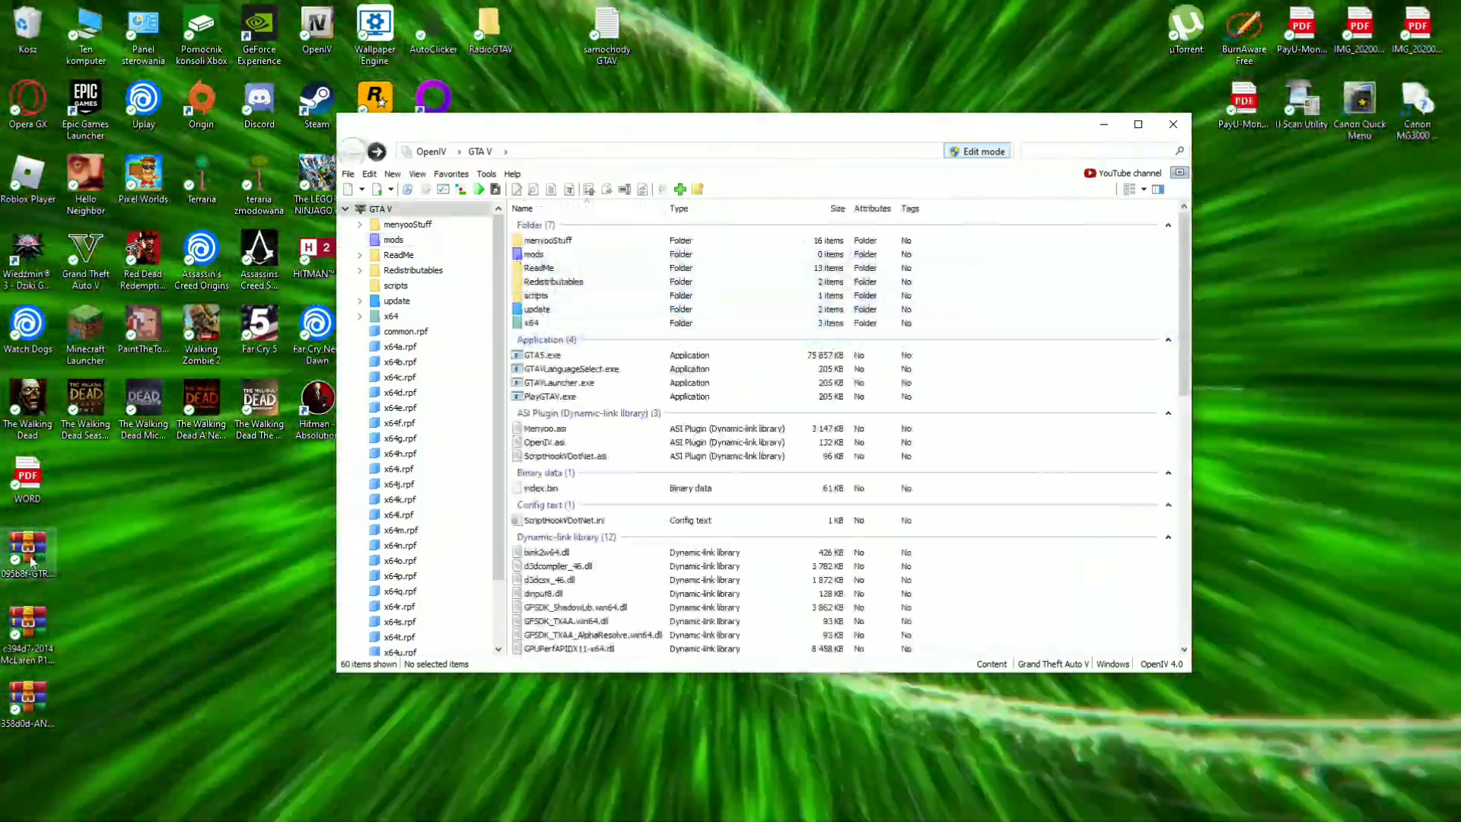
Place the Nissan GTR and McLaren P1 archives side by side on the desktop and open the GTR archive in WinRAR
left_click_drag(29, 549, 143, 486)
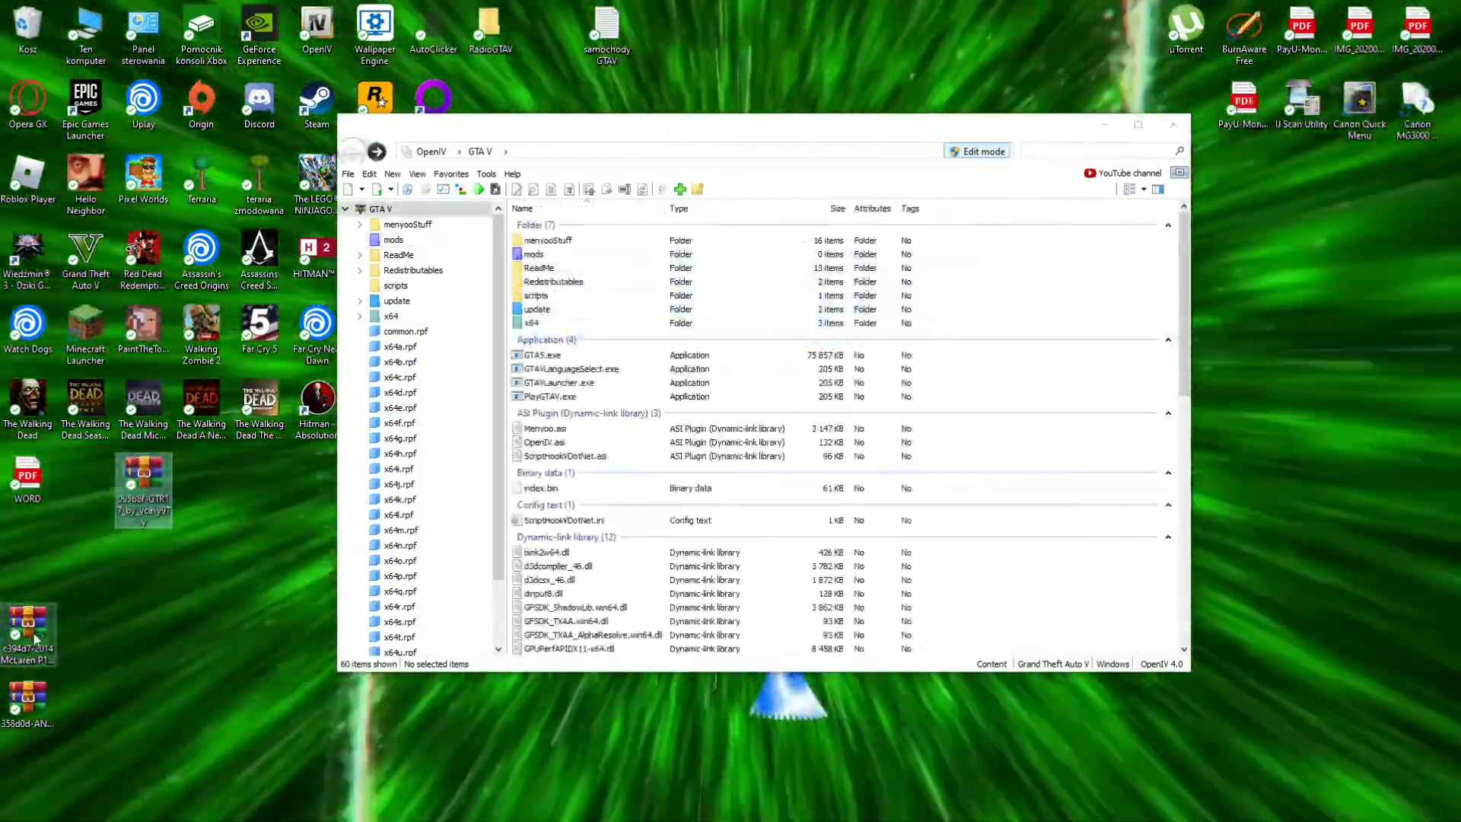
left_click_drag(28, 624, 91, 502)
double_click(144, 494)
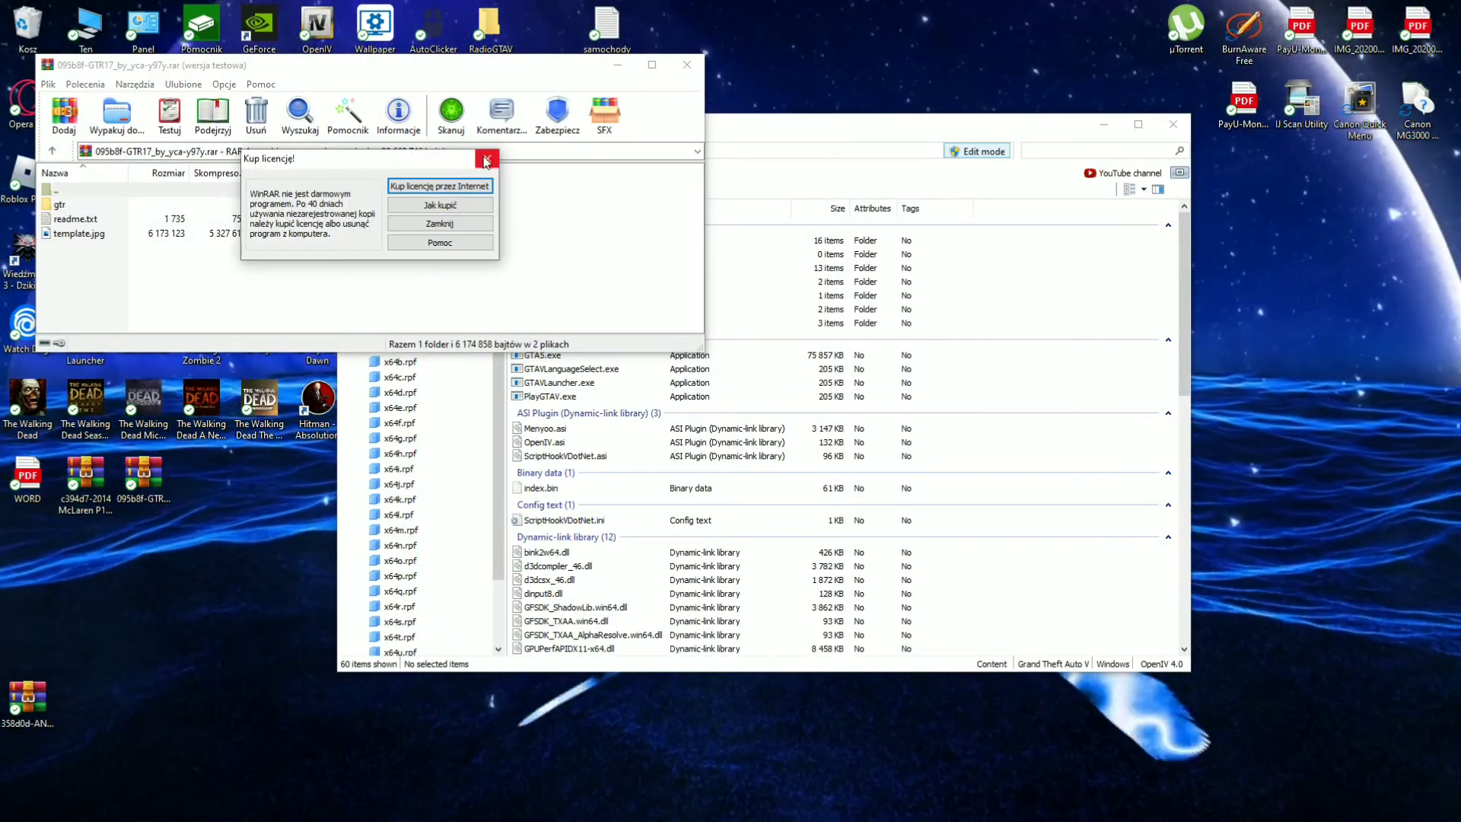
left_click(487, 158)
Inspect the gtr folder and the template.jpg image inside the Nissan GTR archive
double_click(266, 204)
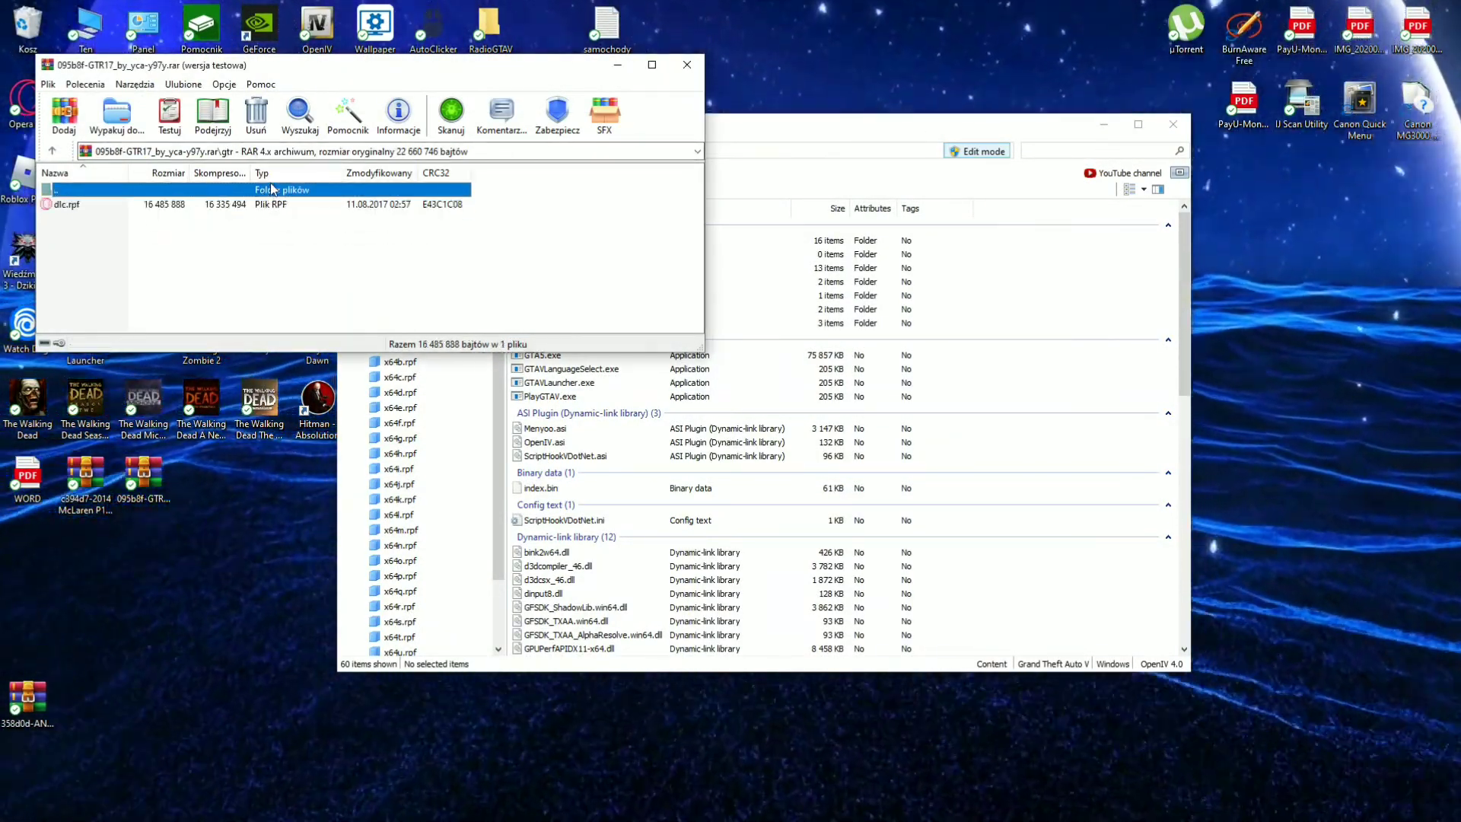
left_click(264, 233)
double_click(266, 191)
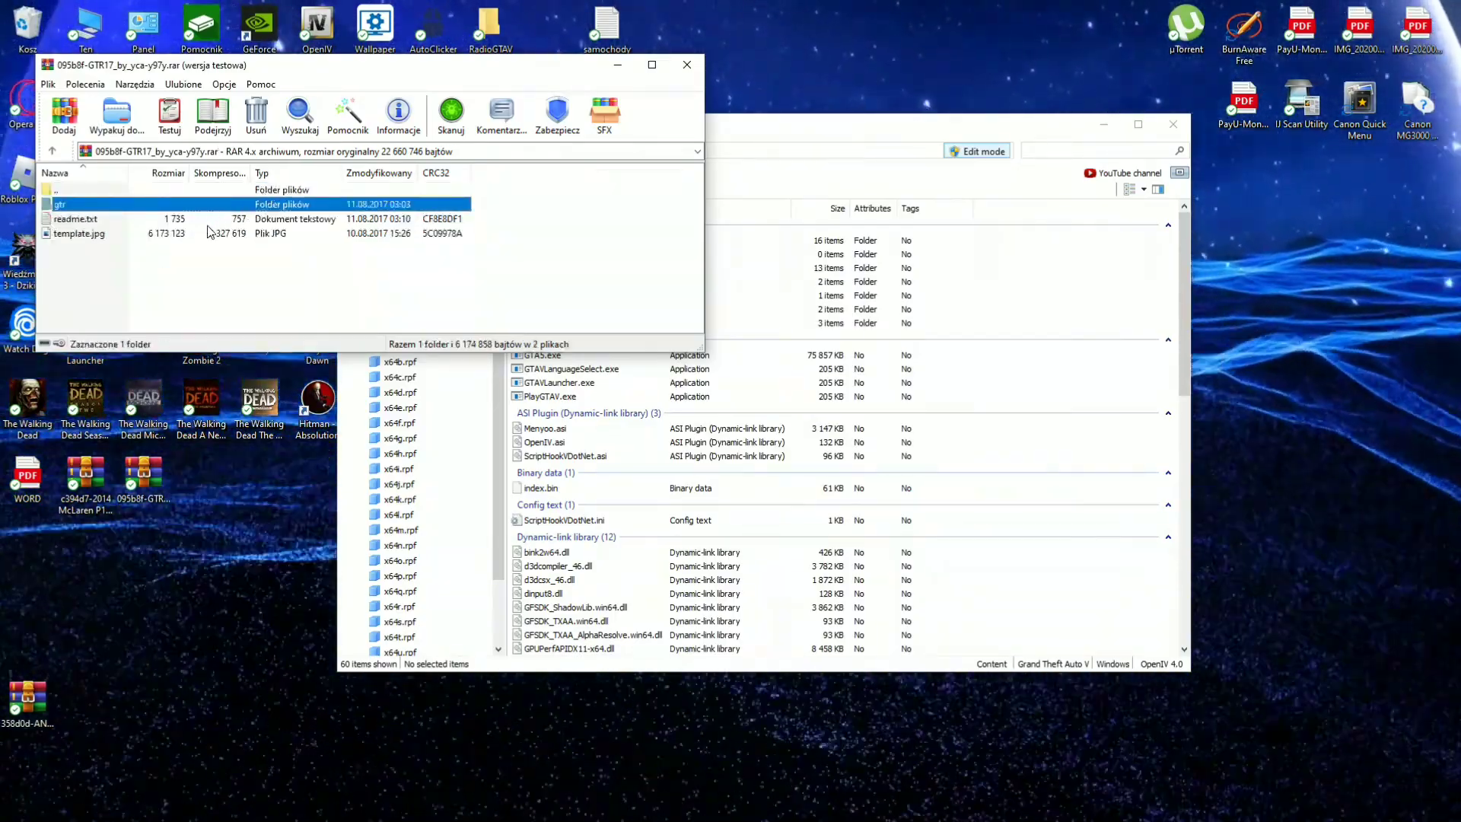
left_click(210, 220)
key("Down")
key("Return")
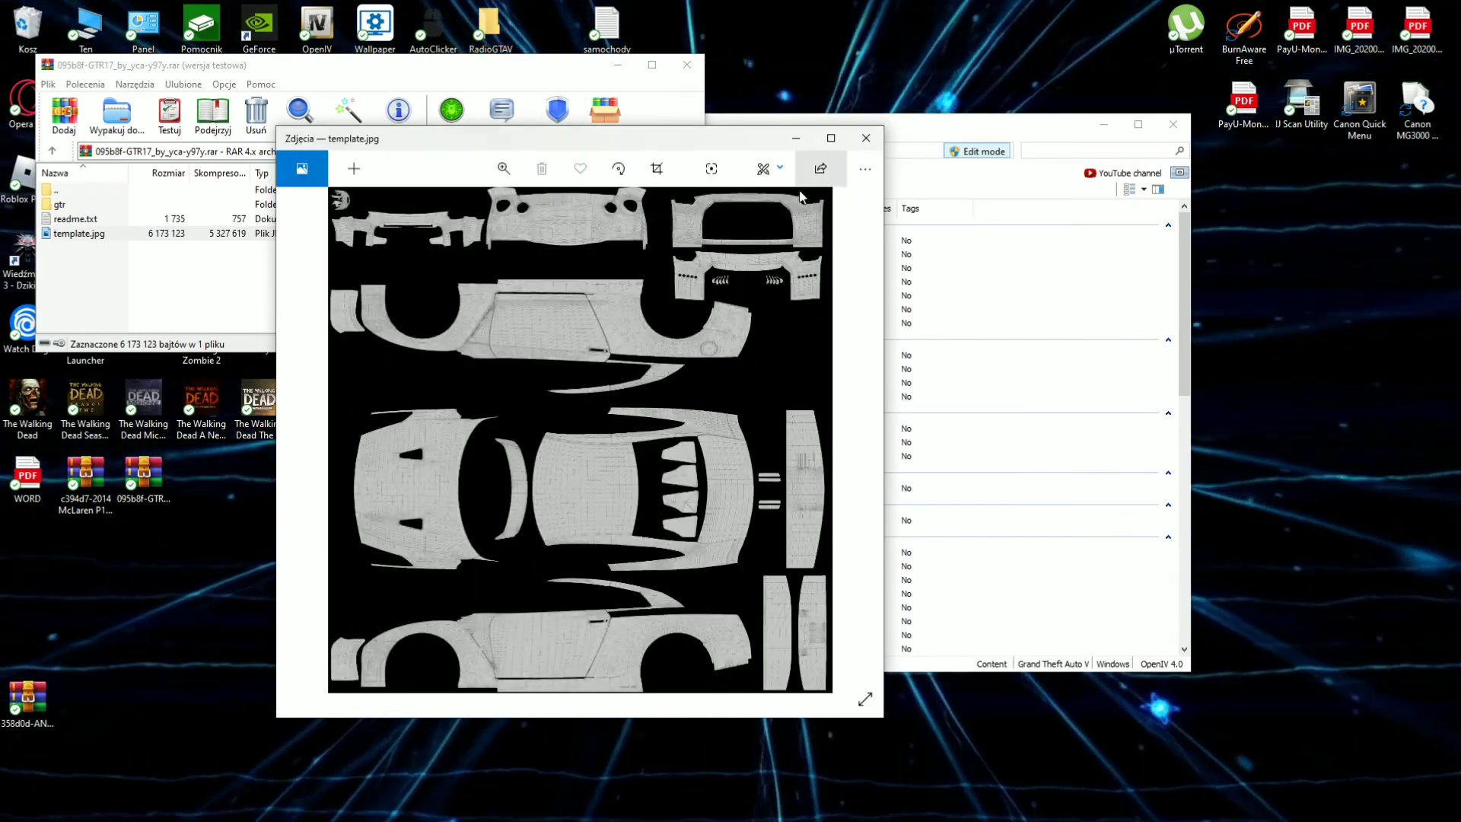
left_click(865, 138)
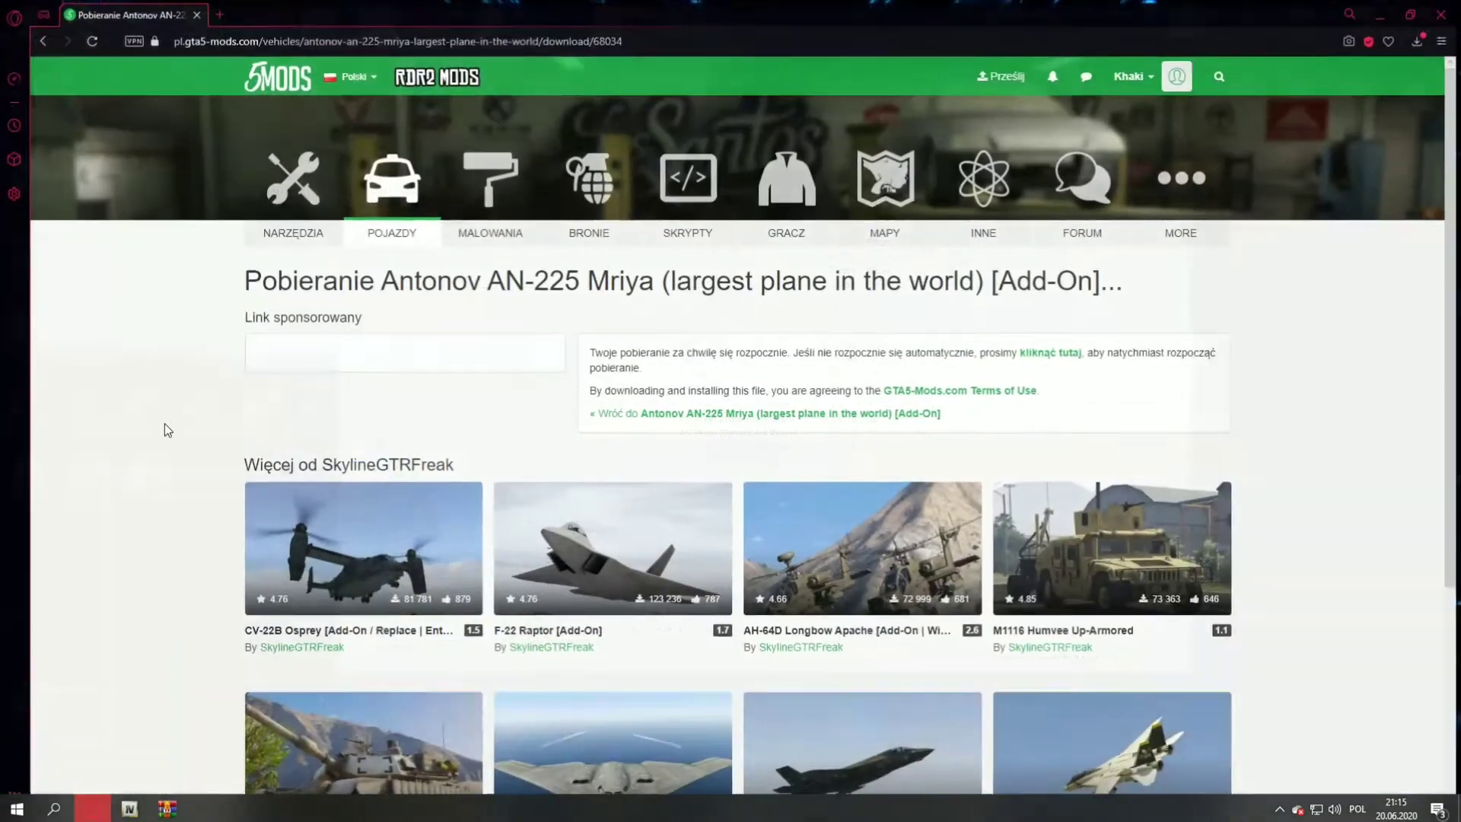
Switch to the browser, open the 2017 Nissan GTR mod page and highlight the Add-On, Tuning and Template tags in its title
left_click(41, 37)
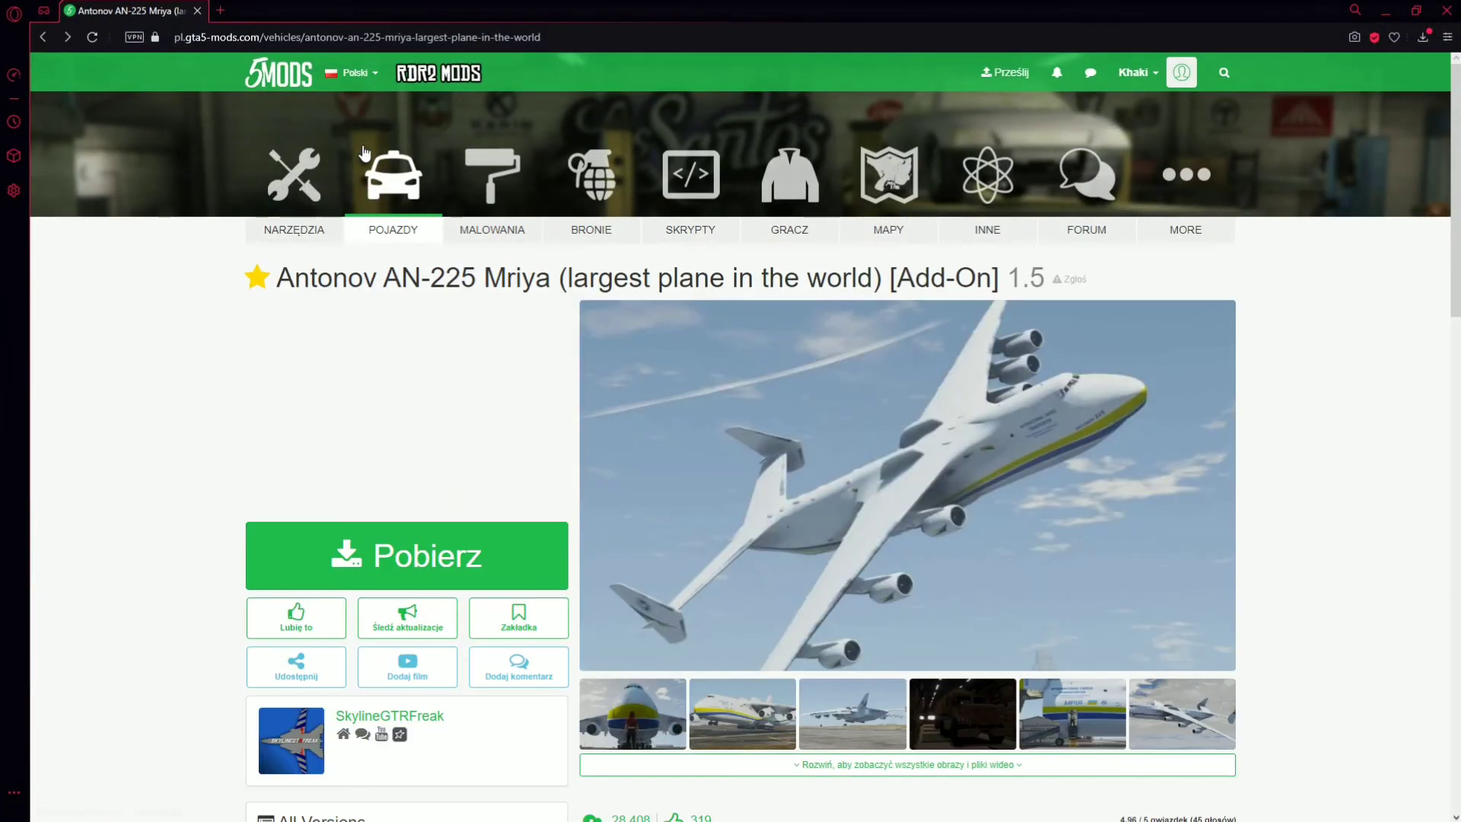
left_click(365, 171)
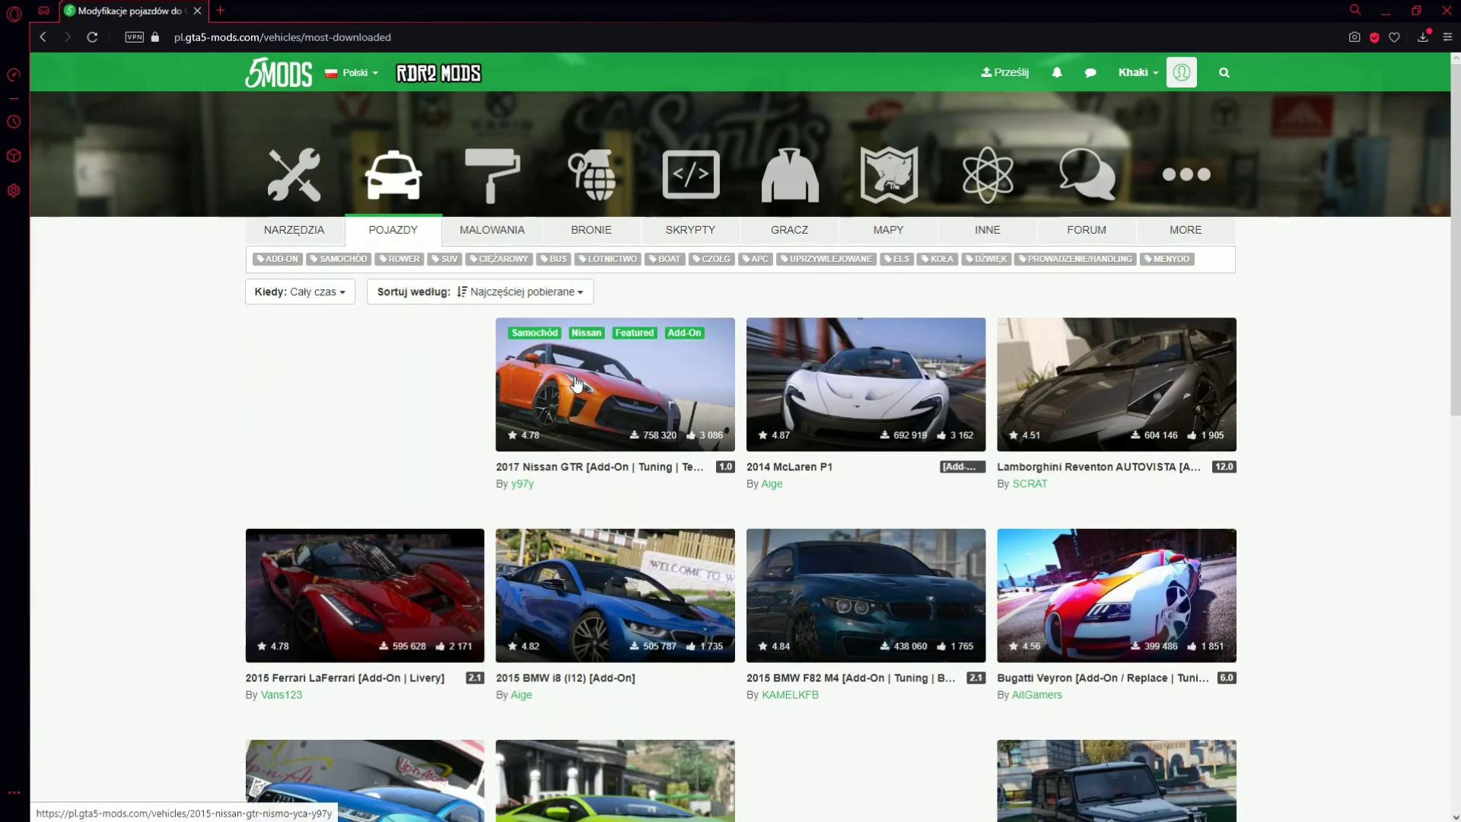
left_click(580, 397)
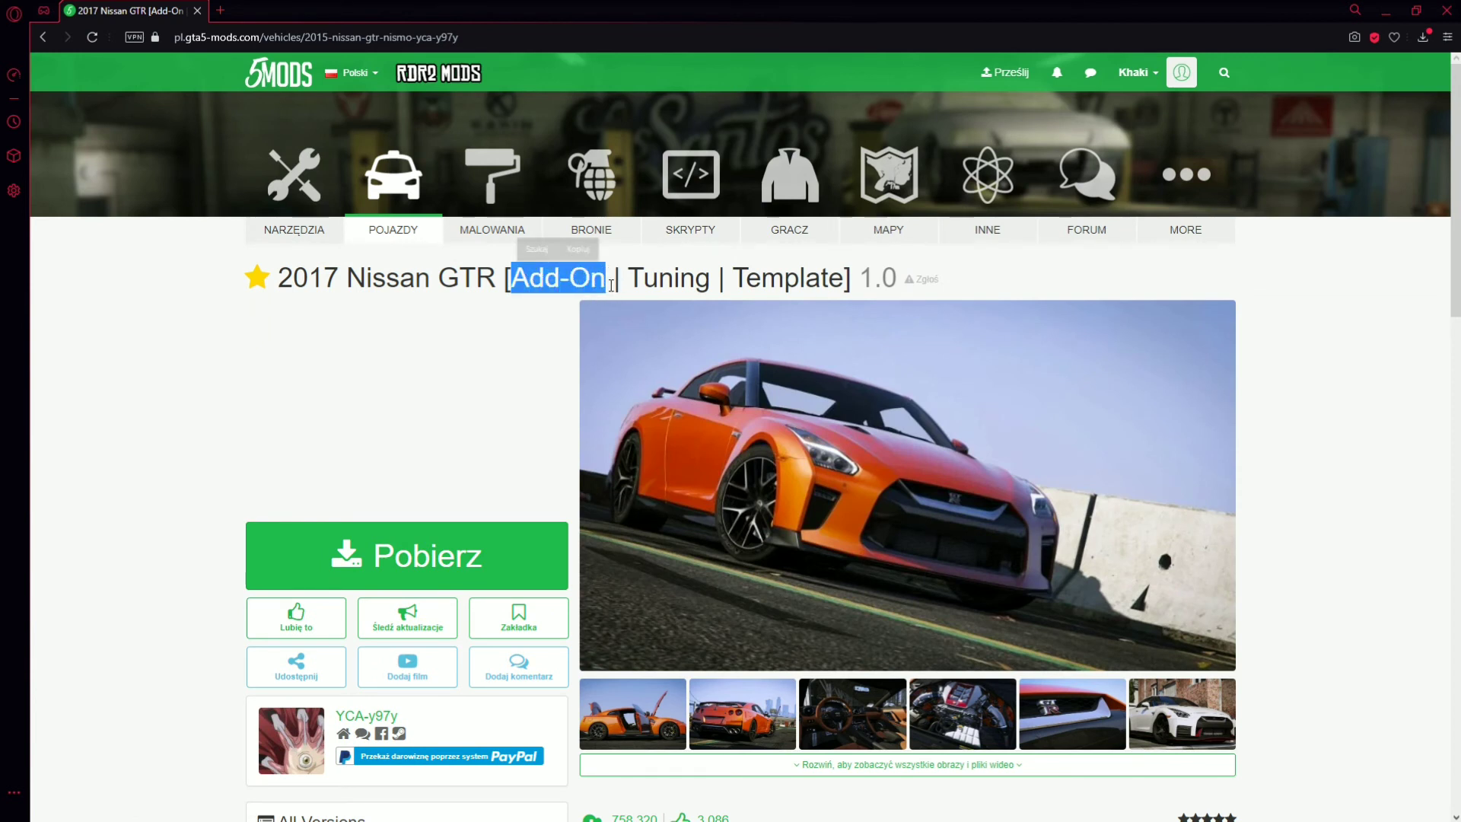
left_click(444, 450)
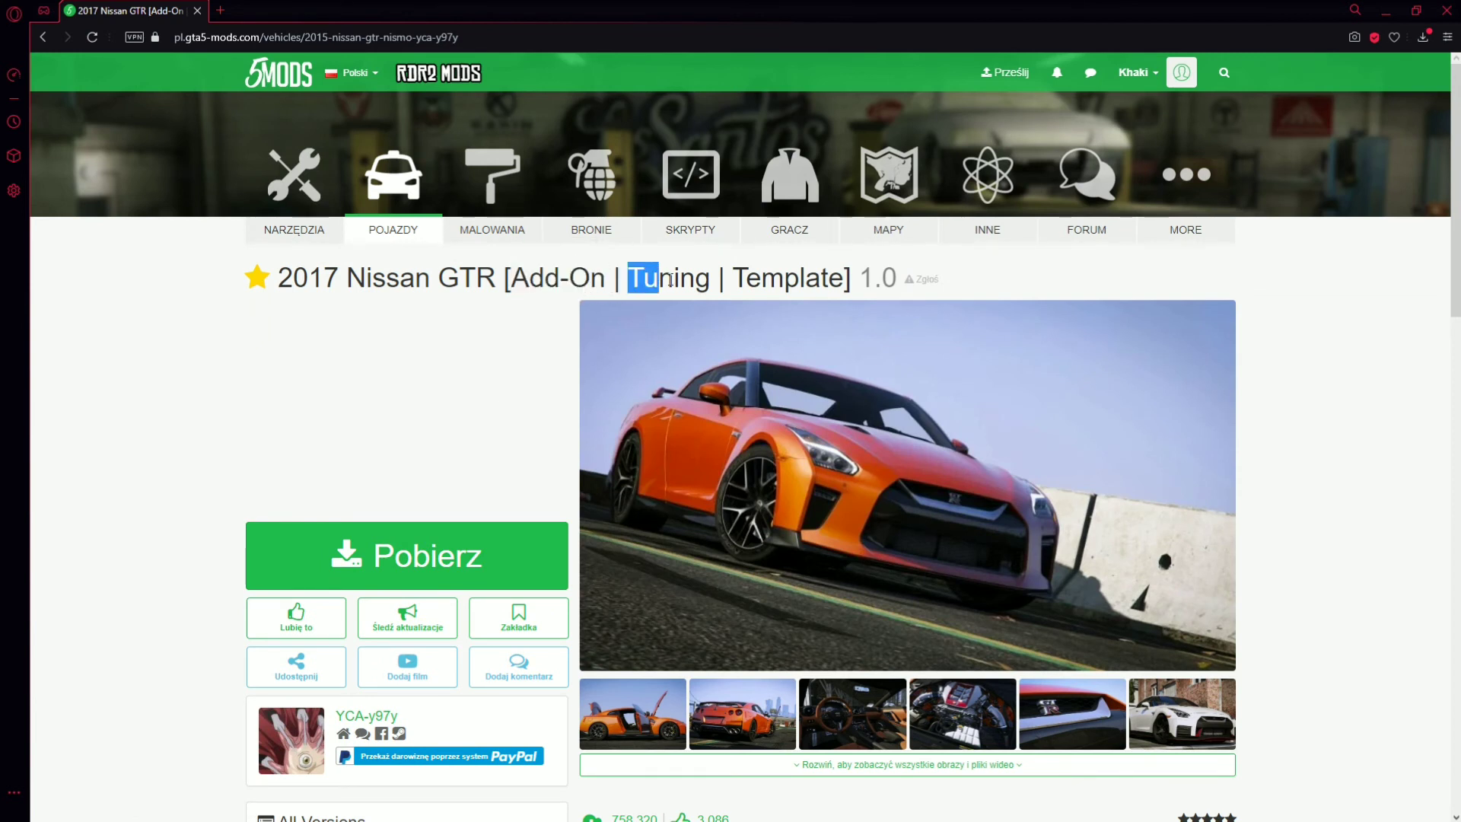
left_click(539, 403)
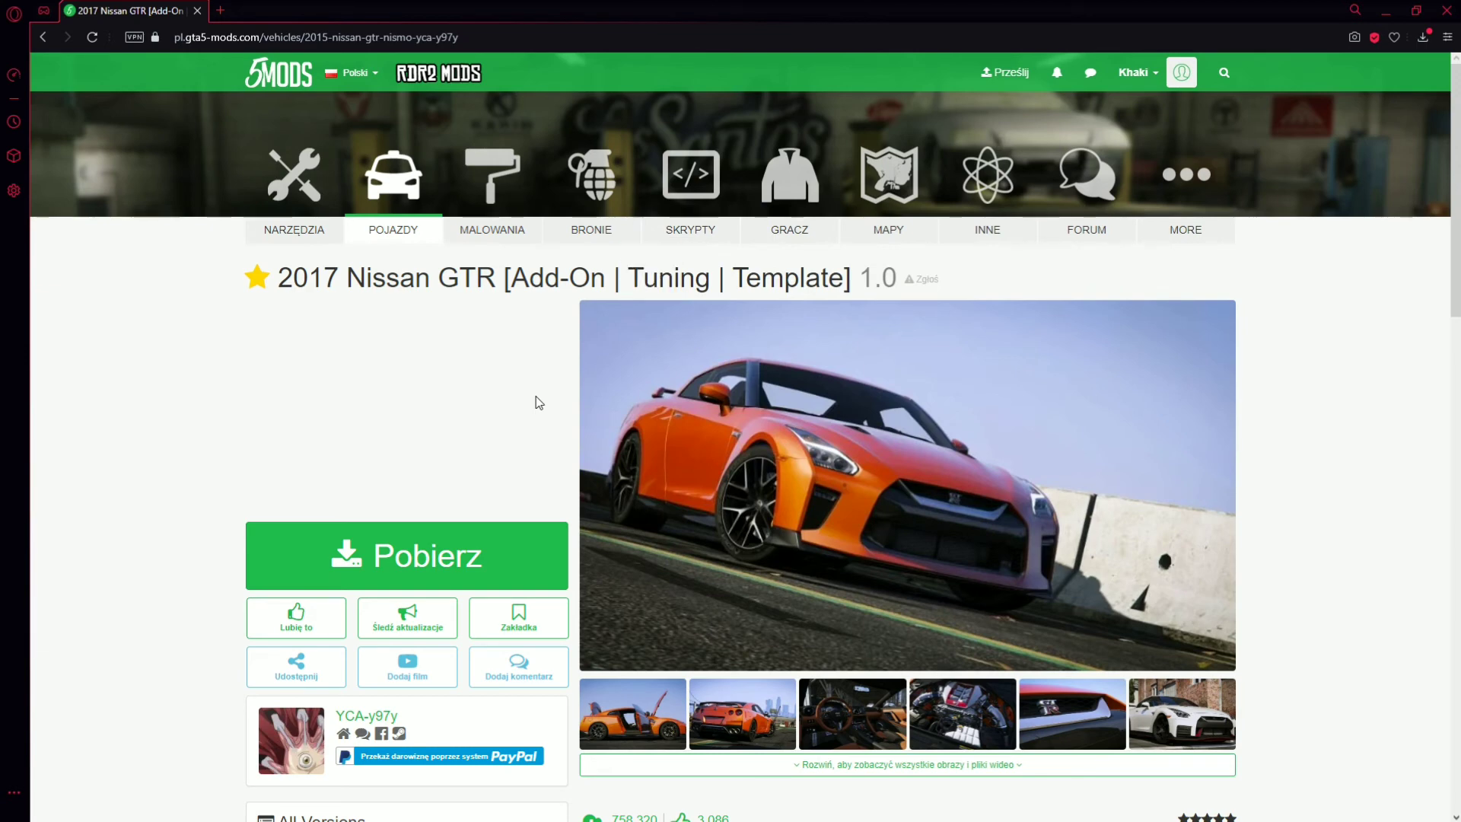
left_click_drag(756, 272, 873, 277)
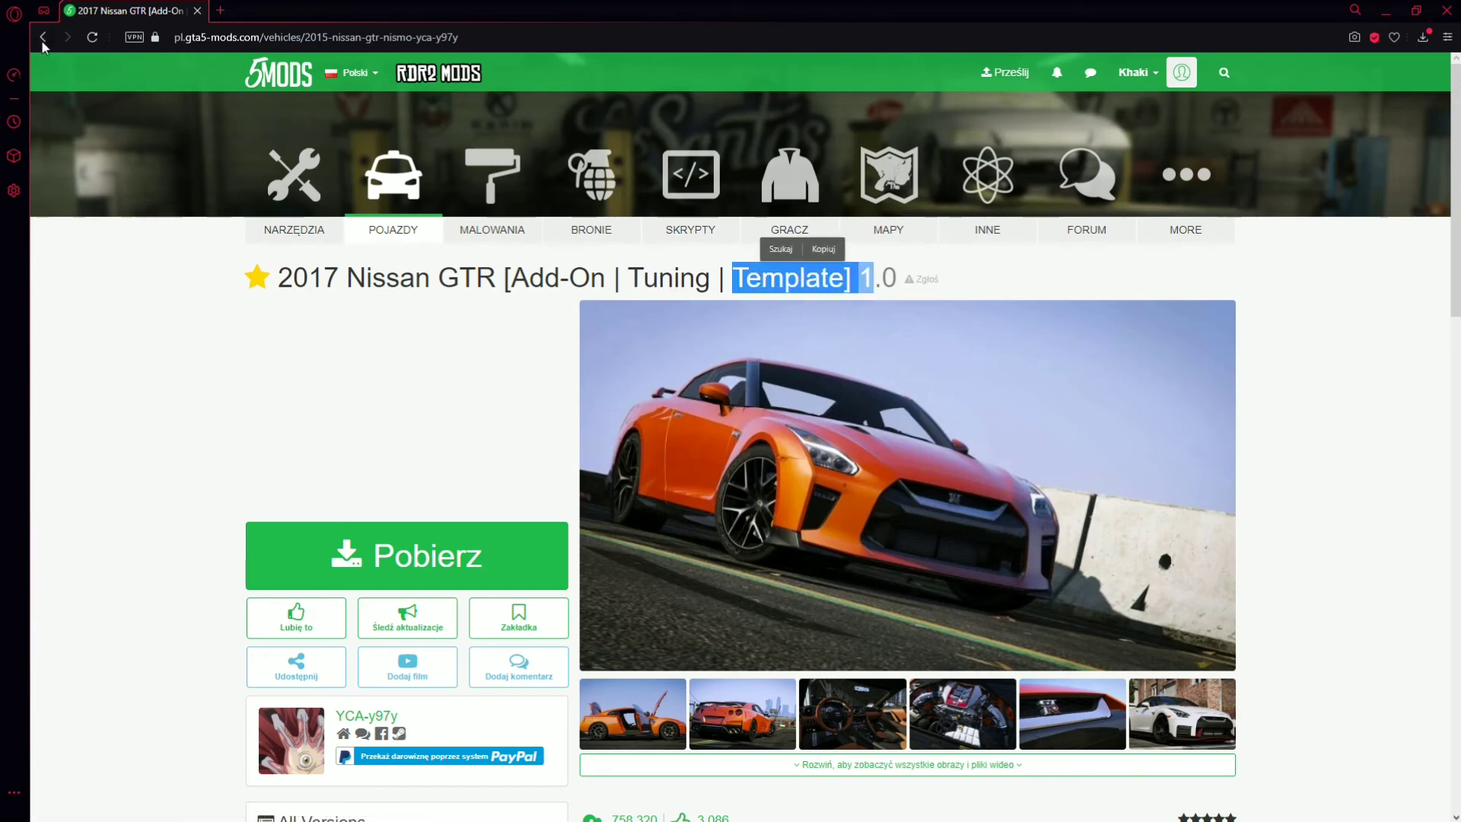
Go back to the vehicle list, open the 2014 McLaren P1 page and highlight the Replace label in its title
left_click(41, 38)
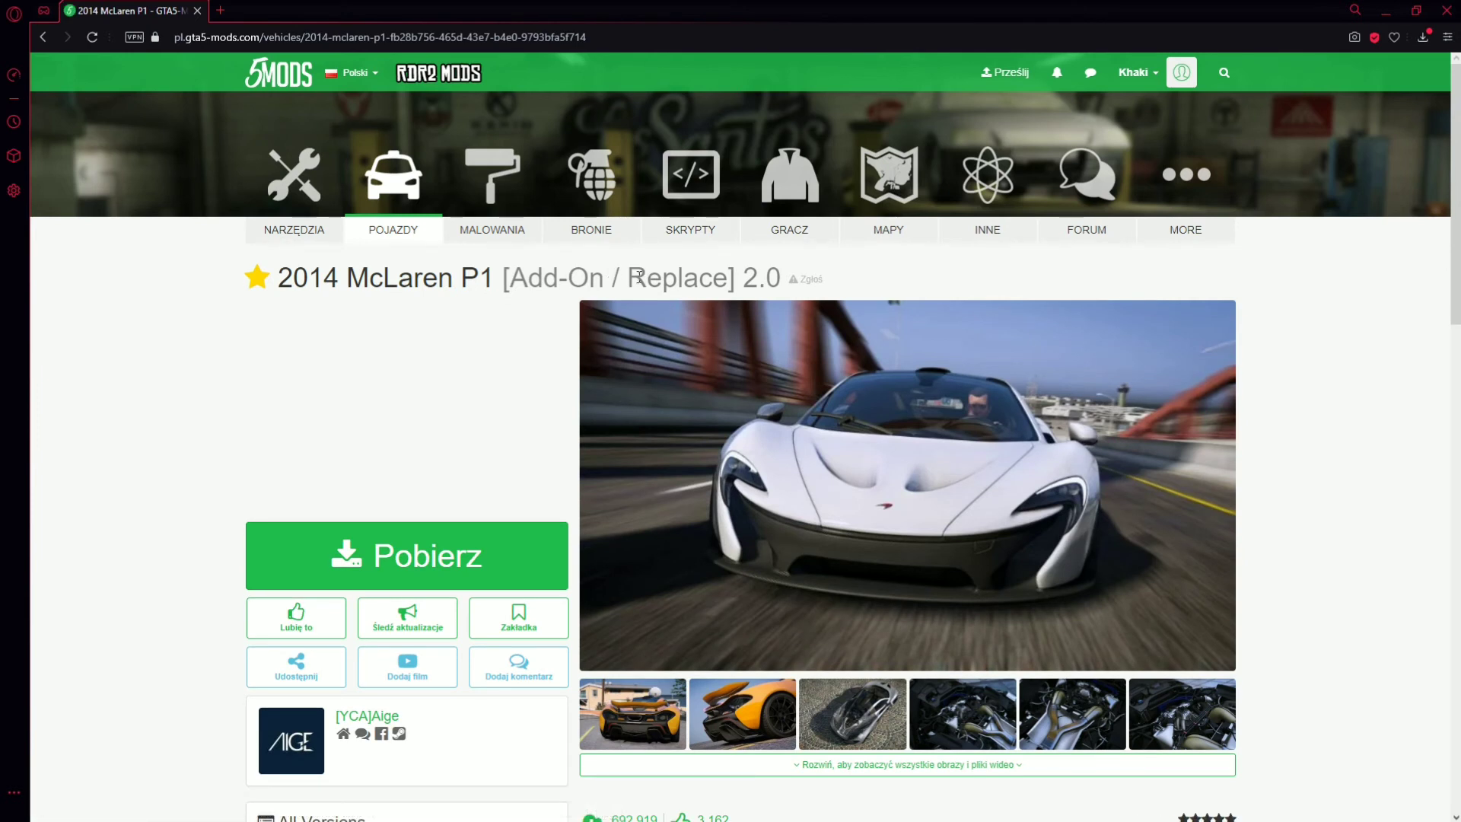
left_click_drag(613, 277, 727, 277)
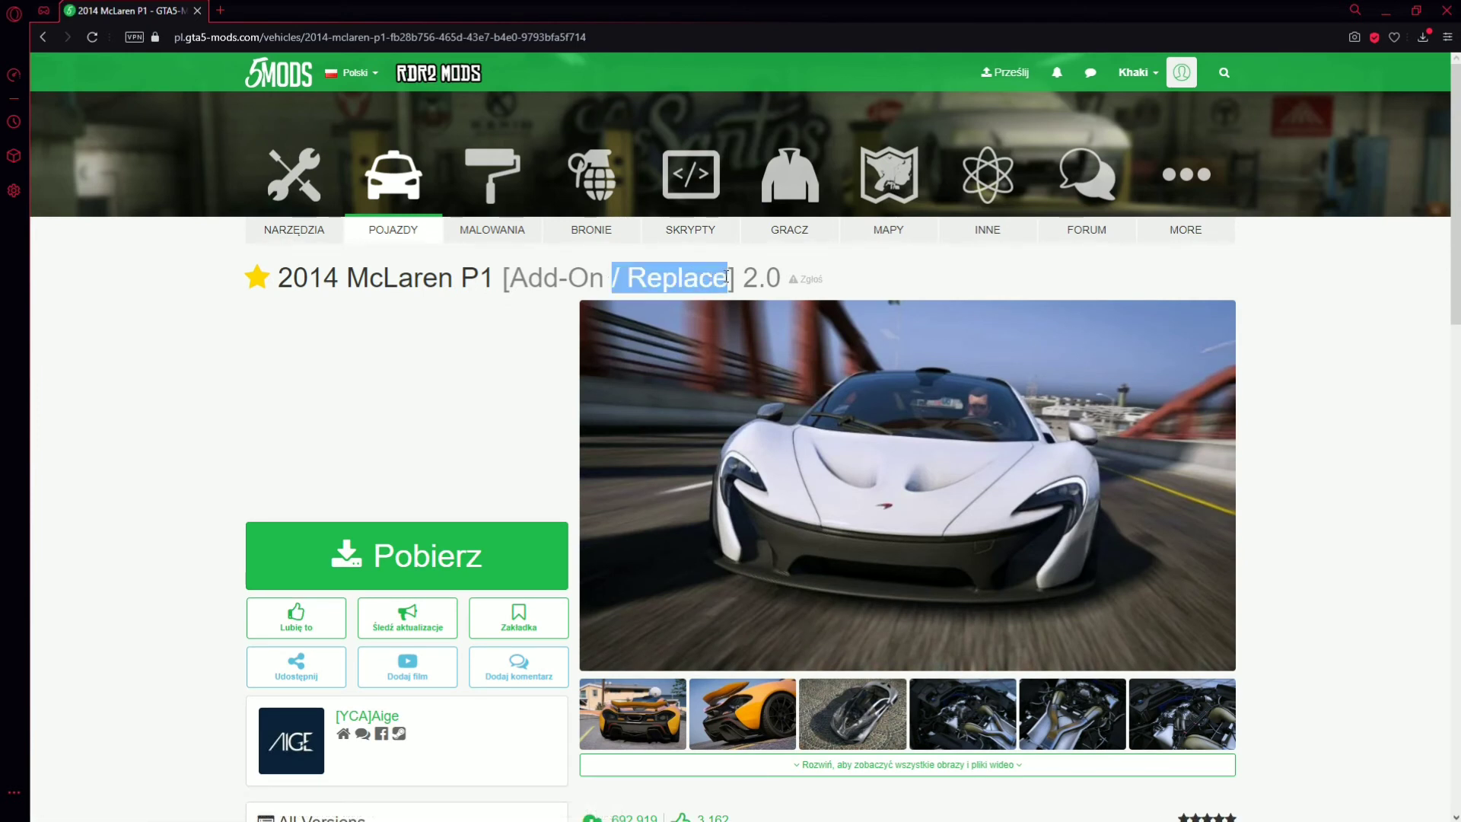
left_click(466, 503)
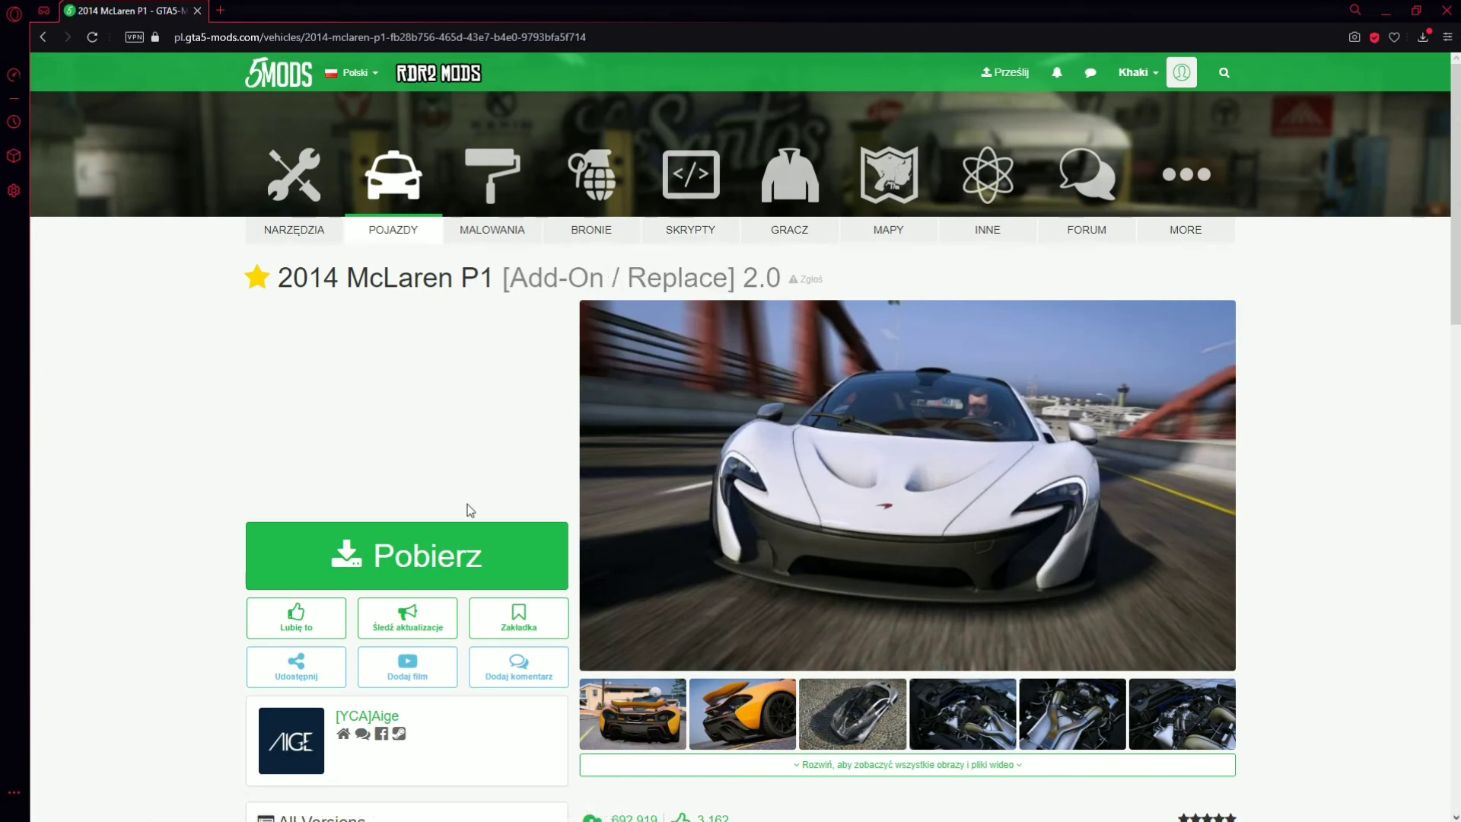
right_click(466, 503)
left_click(420, 426)
left_click_drag(626, 278, 759, 299)
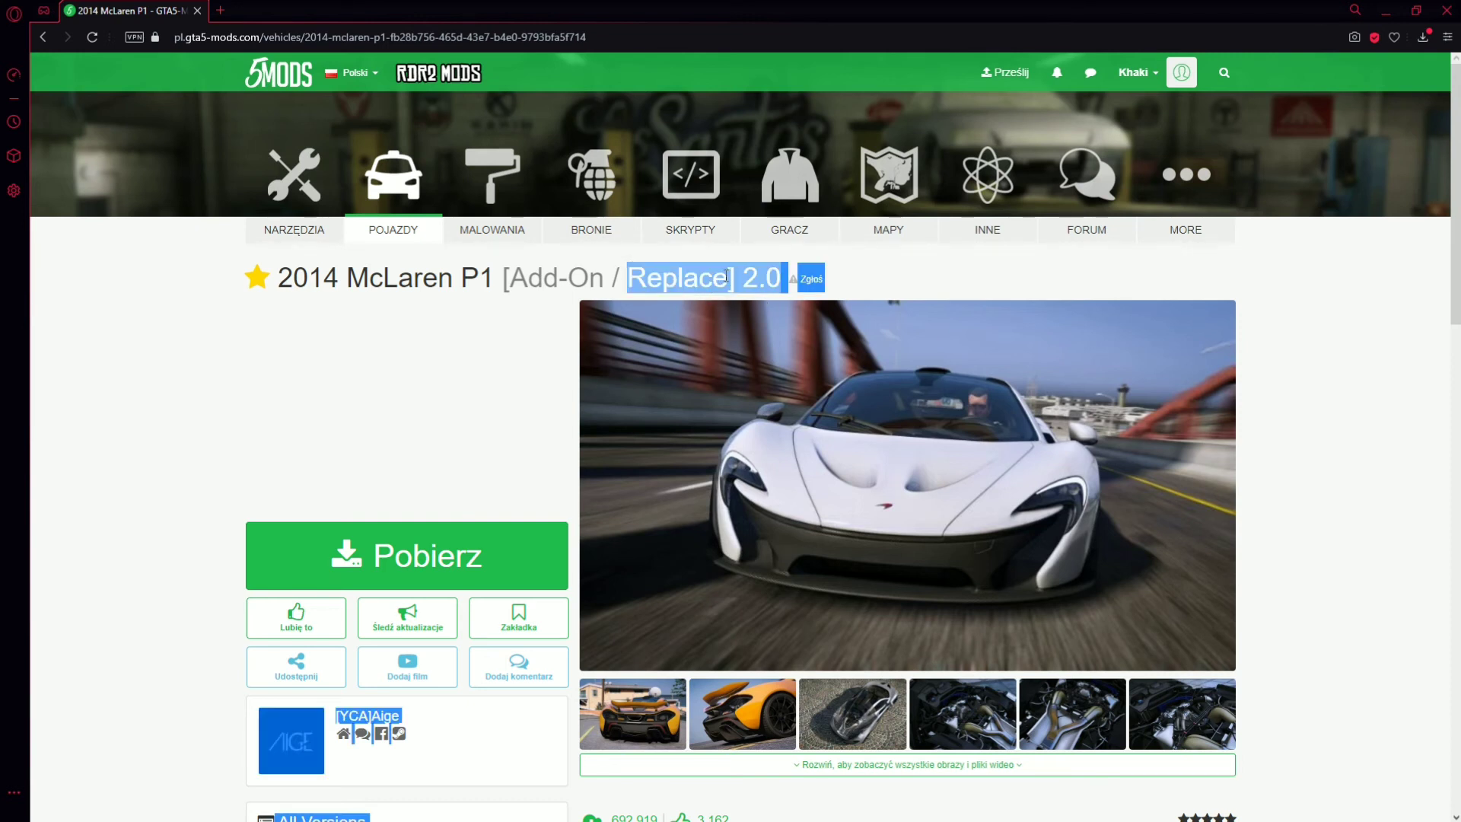
left_click(548, 354)
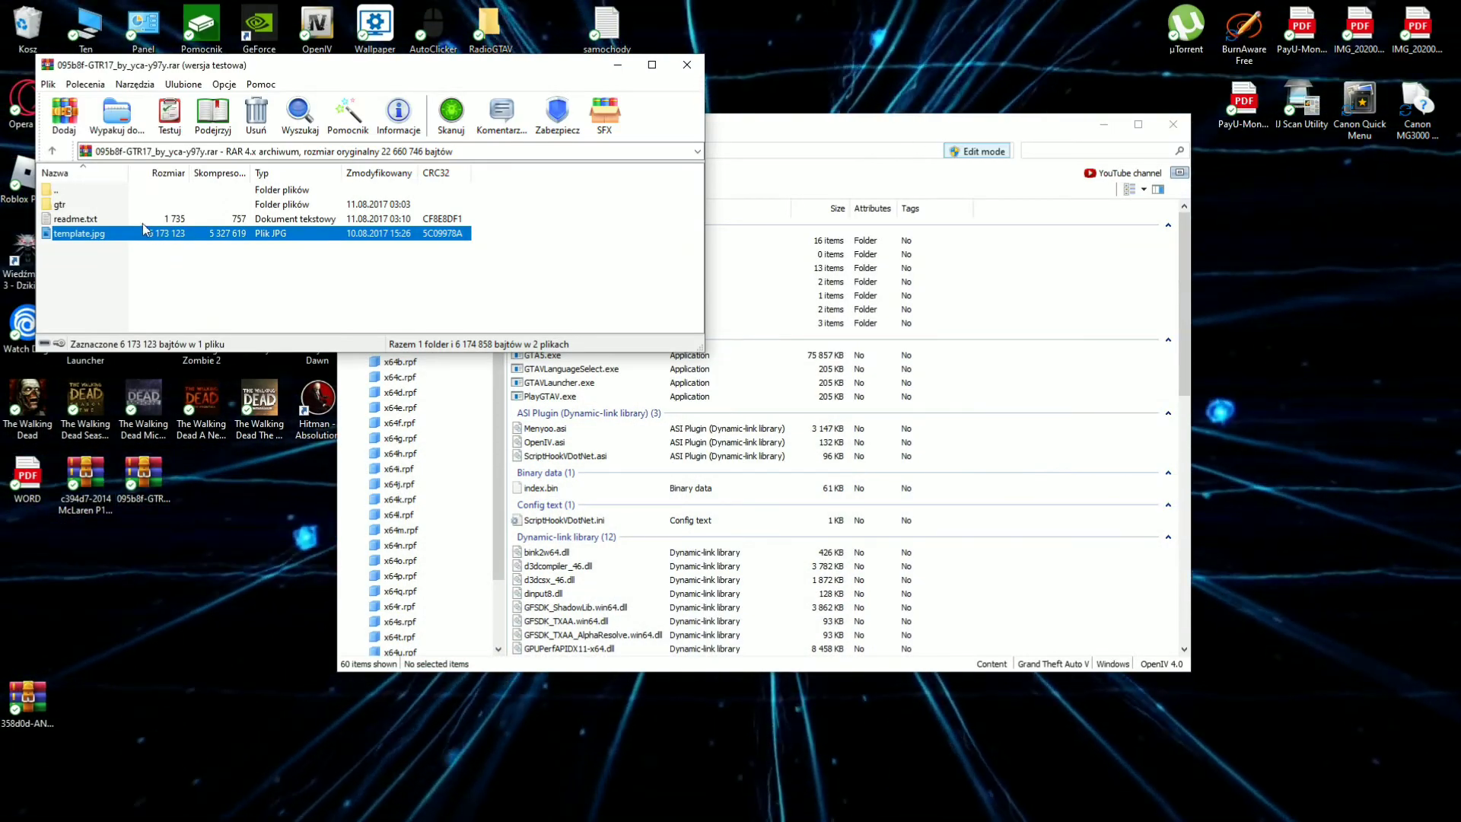
Open readme.txt from the Nissan GTR archive and go to its Installation section
left_click(137, 493)
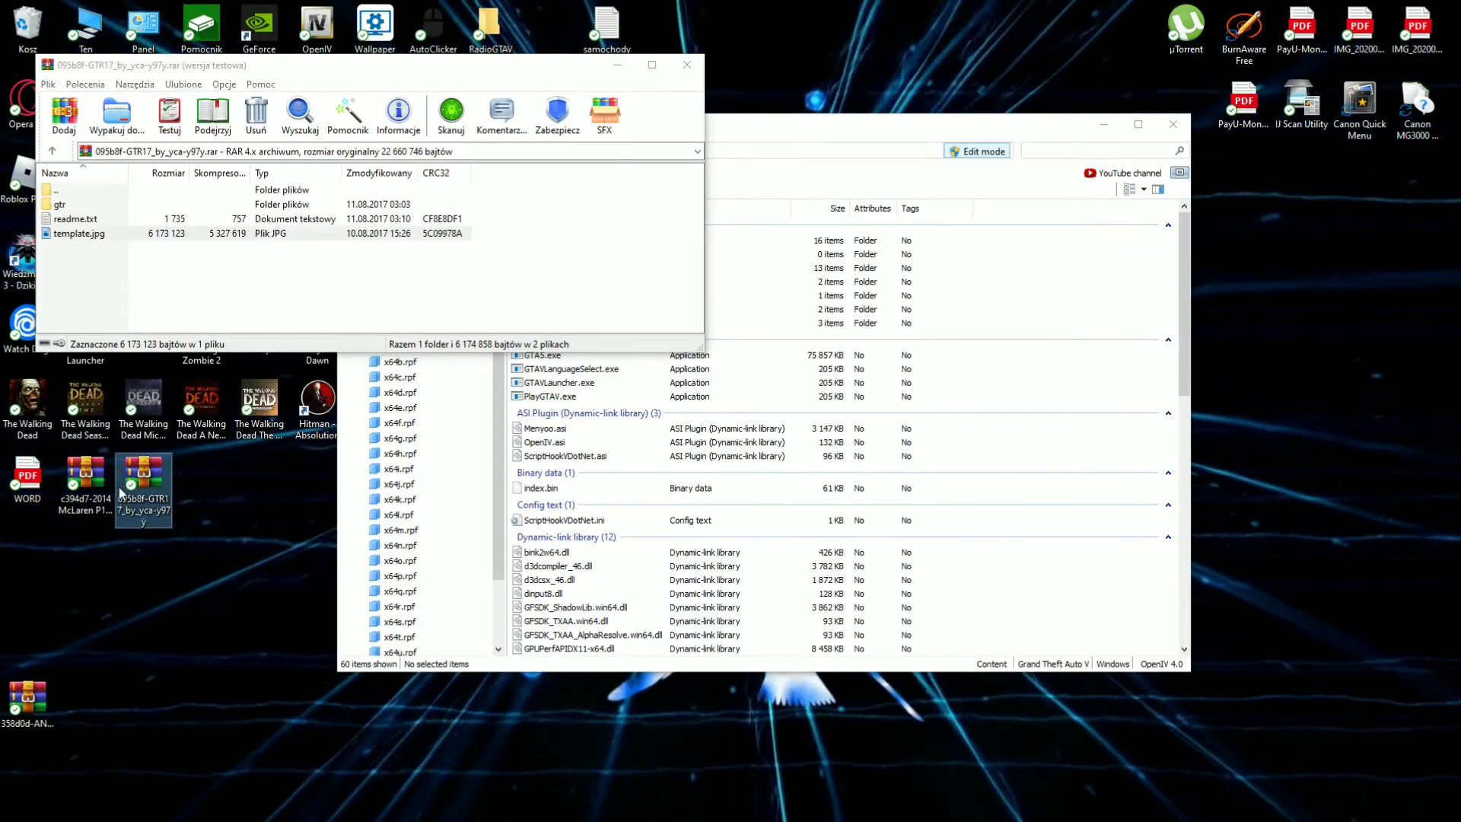
double_click(137, 493)
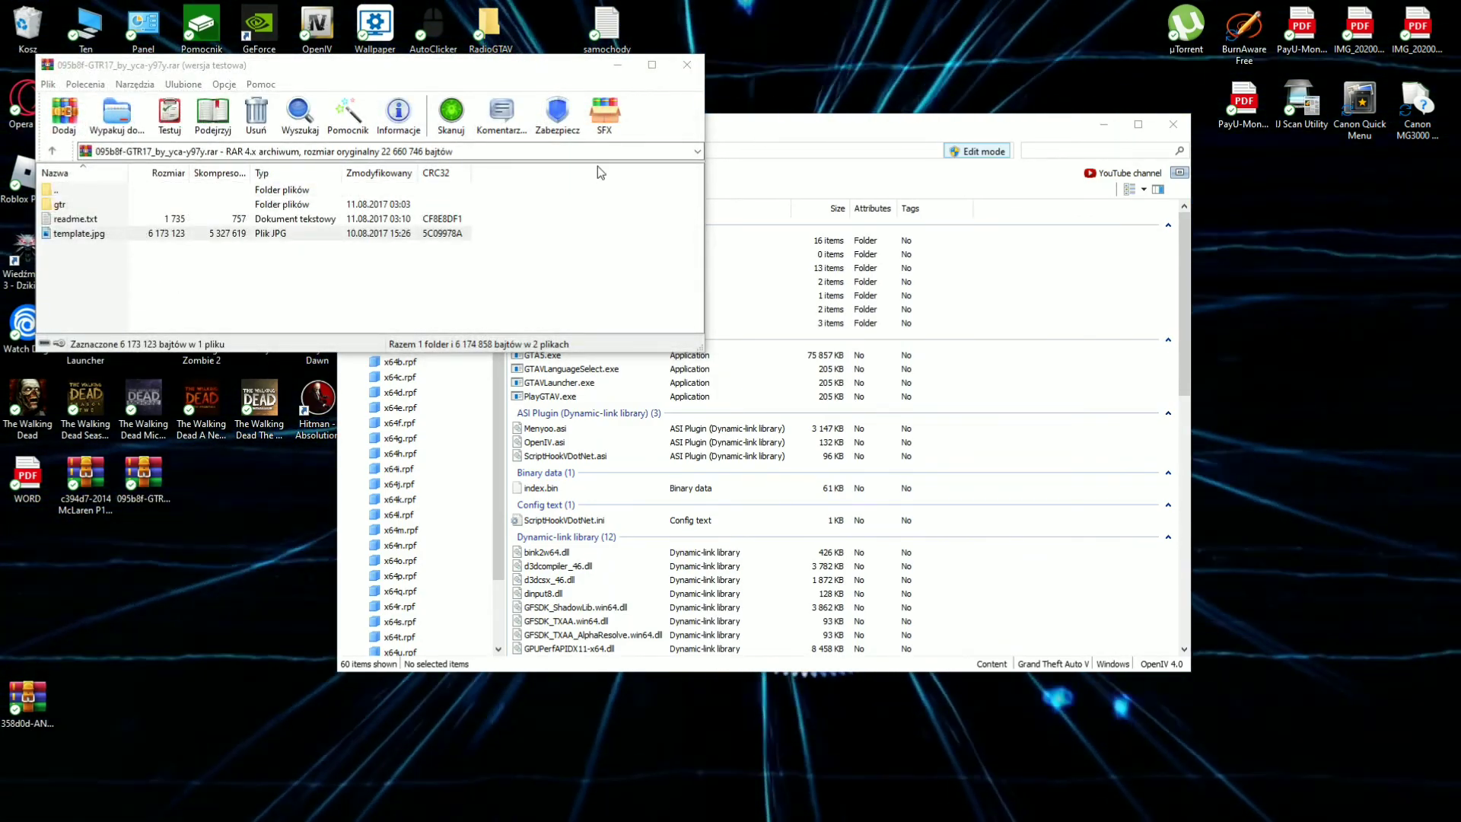
left_click(746, 131)
left_click(211, 237)
left_click(212, 222)
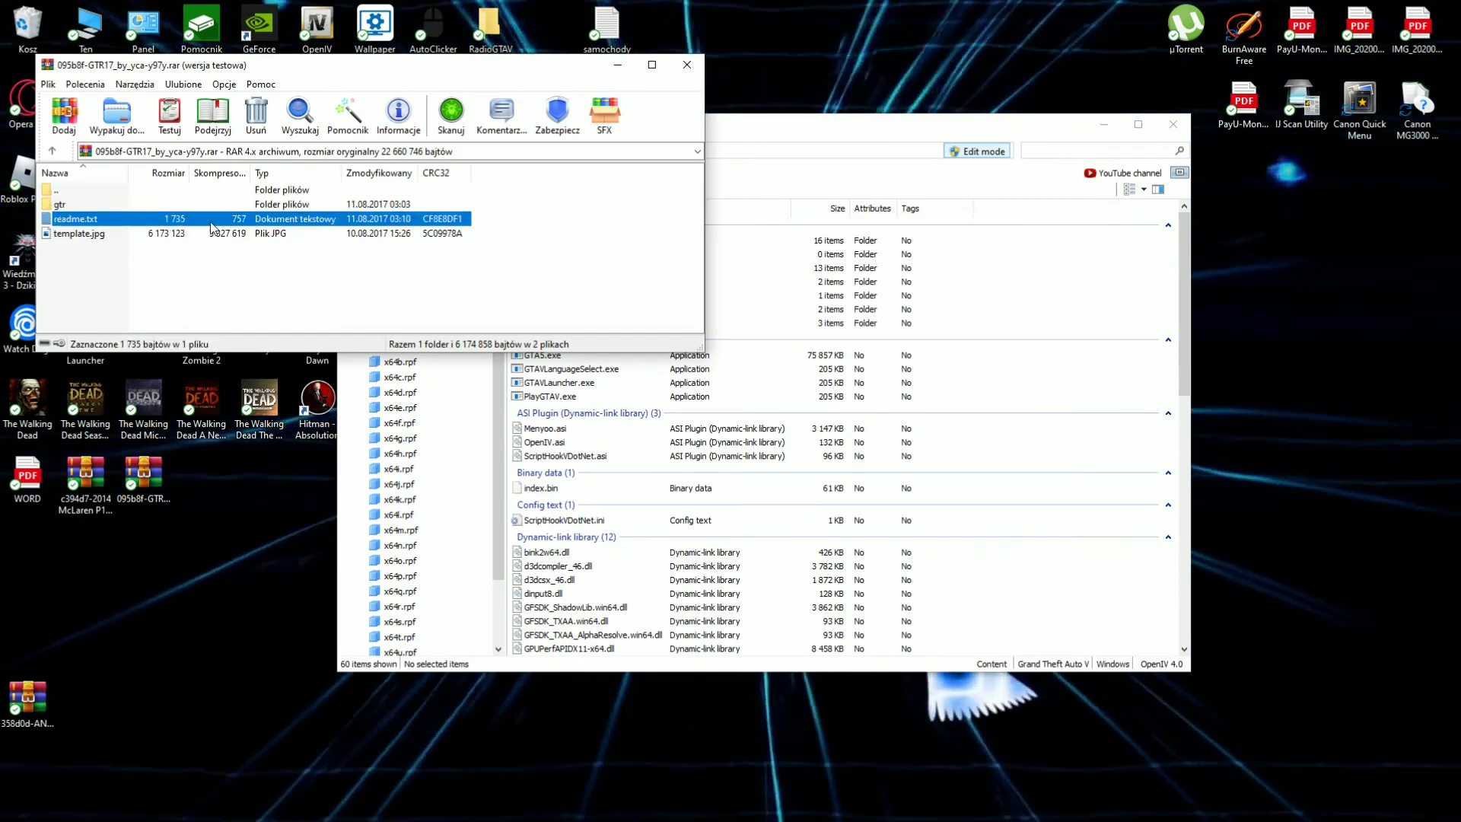
double_click(215, 220)
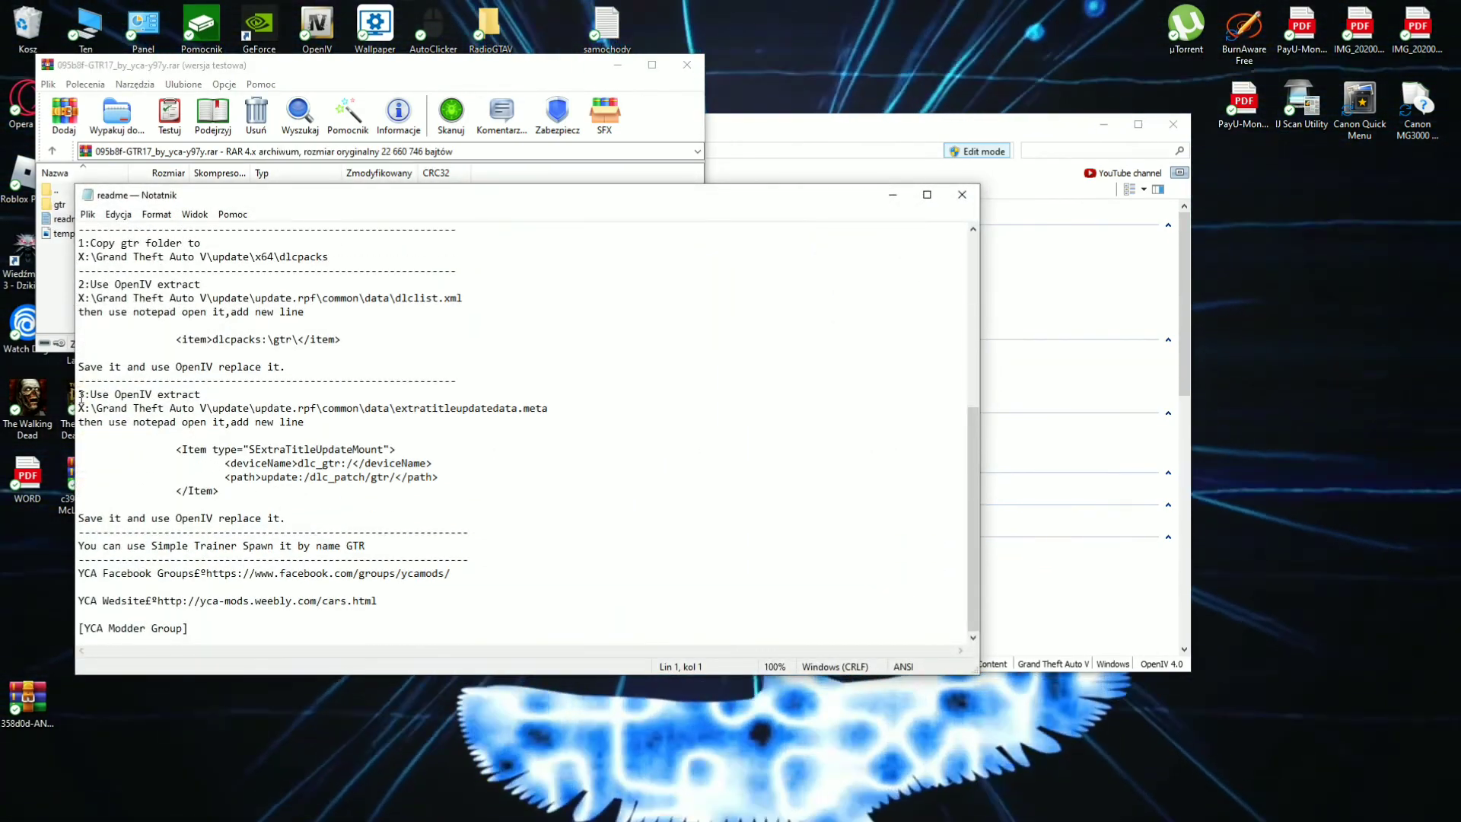
scroll(91, 296, "up", 1)
Highlight the installation instructions, copy the line <item>dlcpacks:\gtr\</item> from the readme and close it
left_click_drag(85, 284, 303, 541)
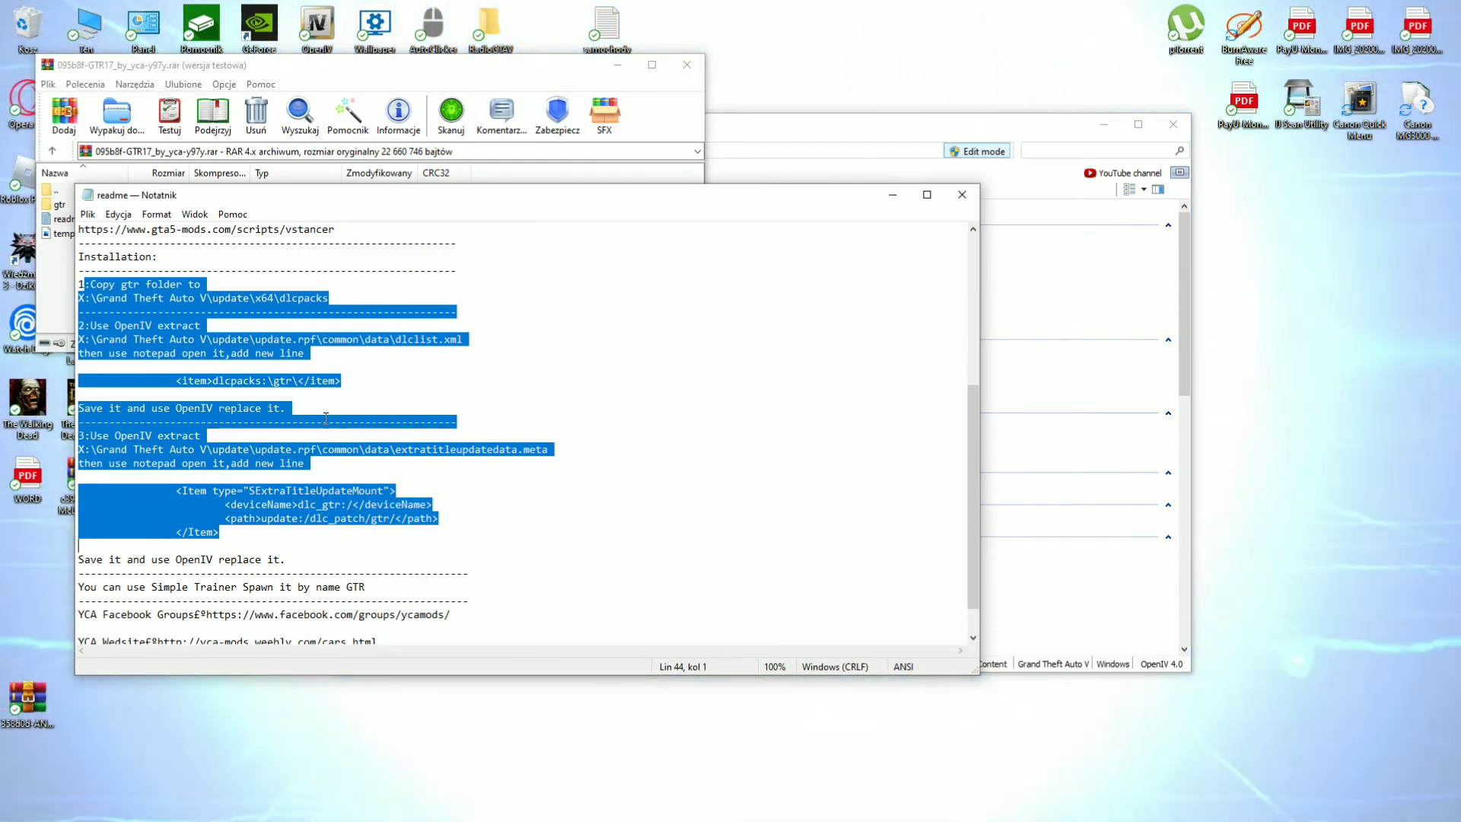
left_click(325, 421)
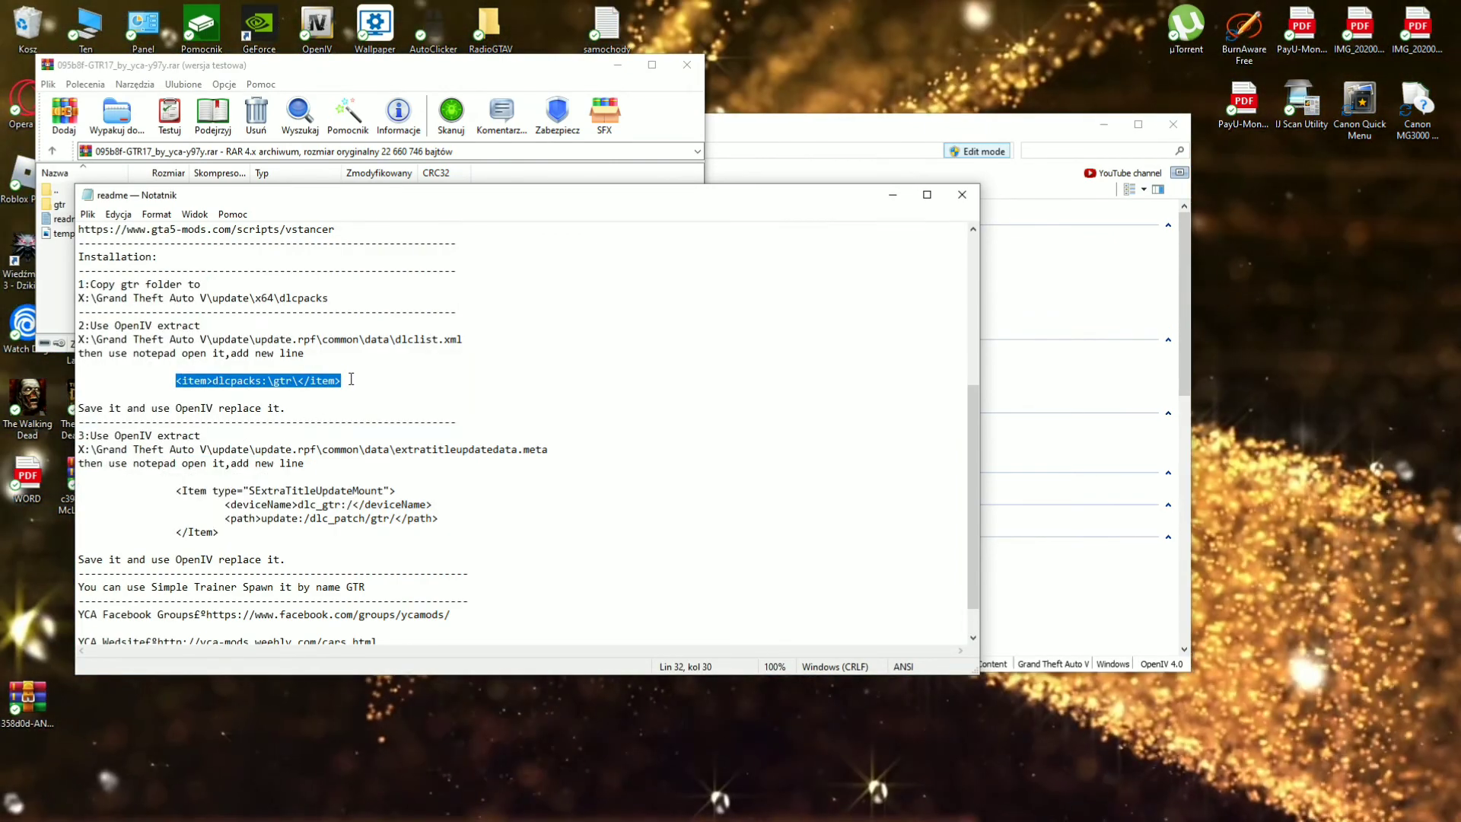
left_click(962, 195)
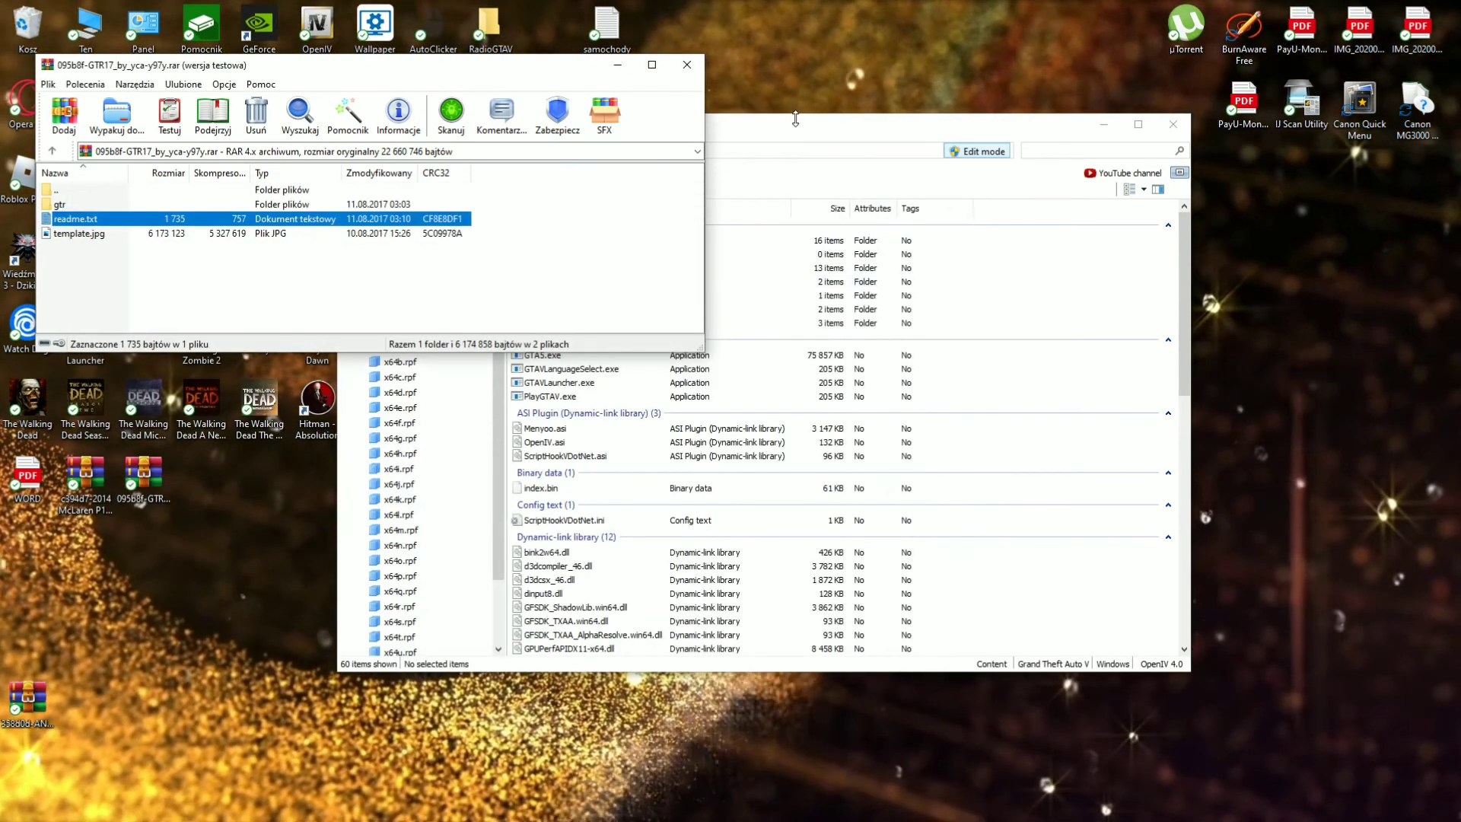
Switch to OpenIV and browse the game's update\x64\dlcpacks folder down to the patchday folders
left_click(571, 253)
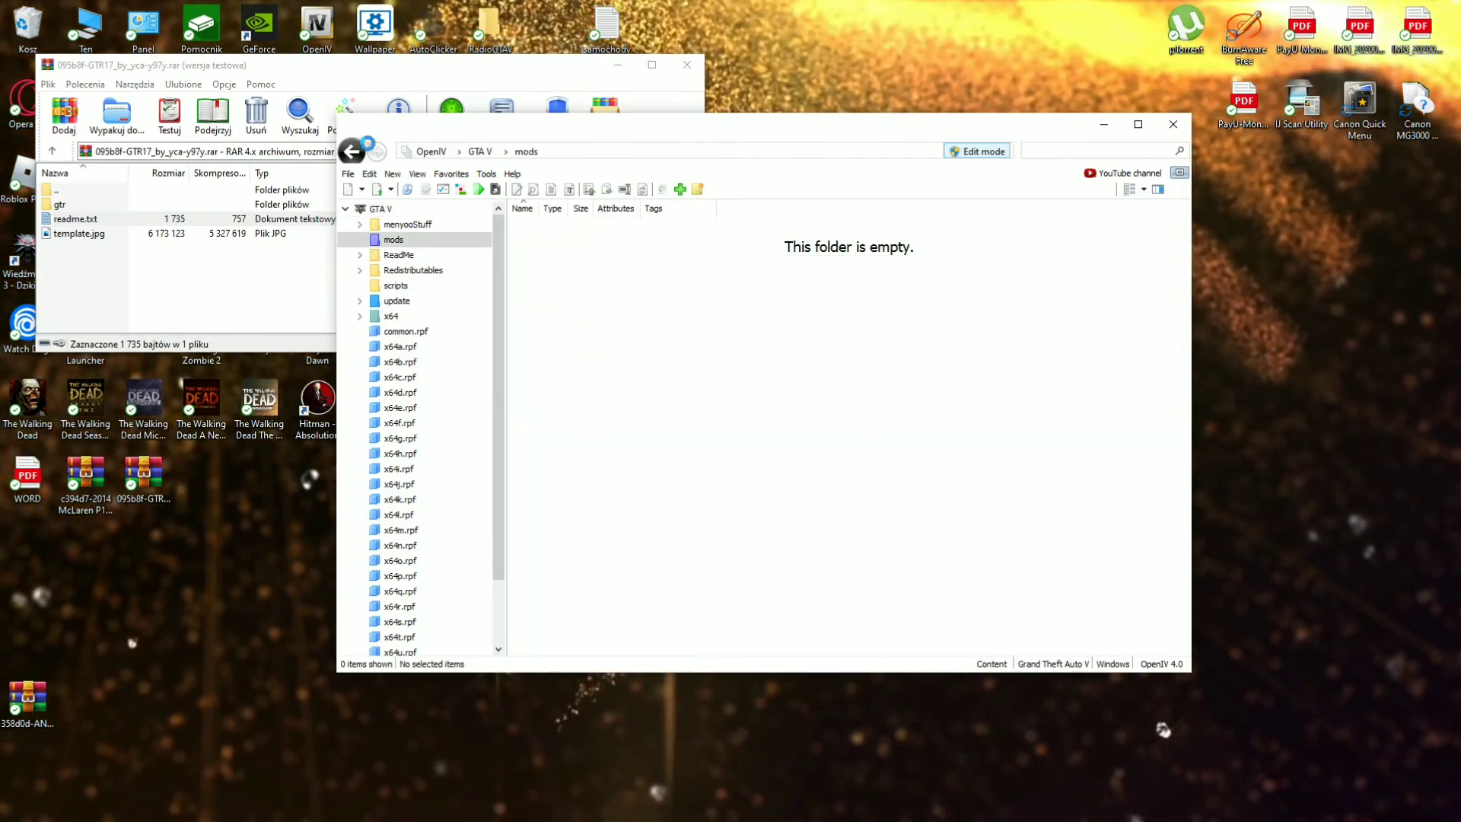
left_click(351, 151)
double_click(536, 309)
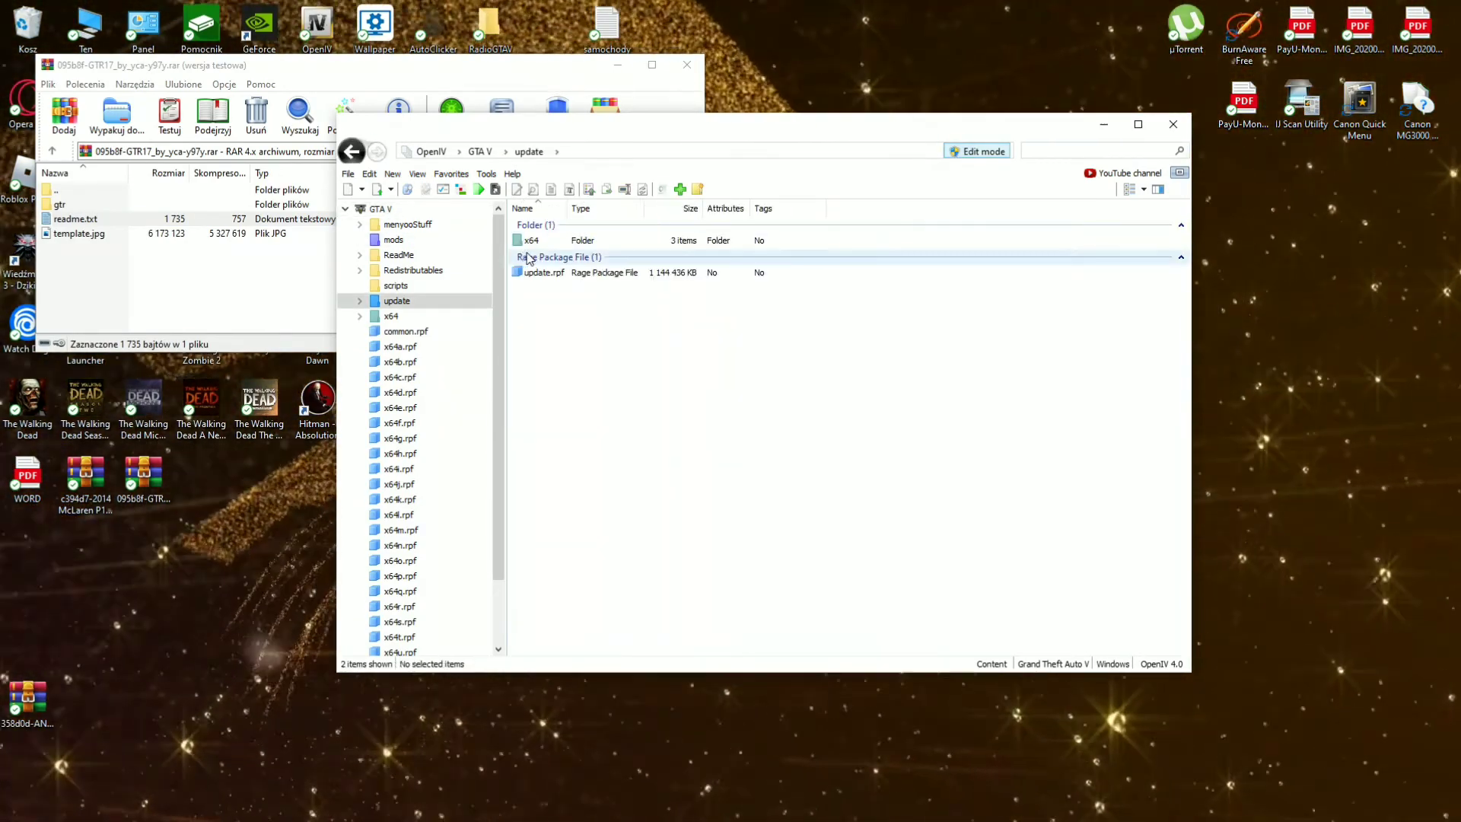
double_click(531, 241)
double_click(536, 254)
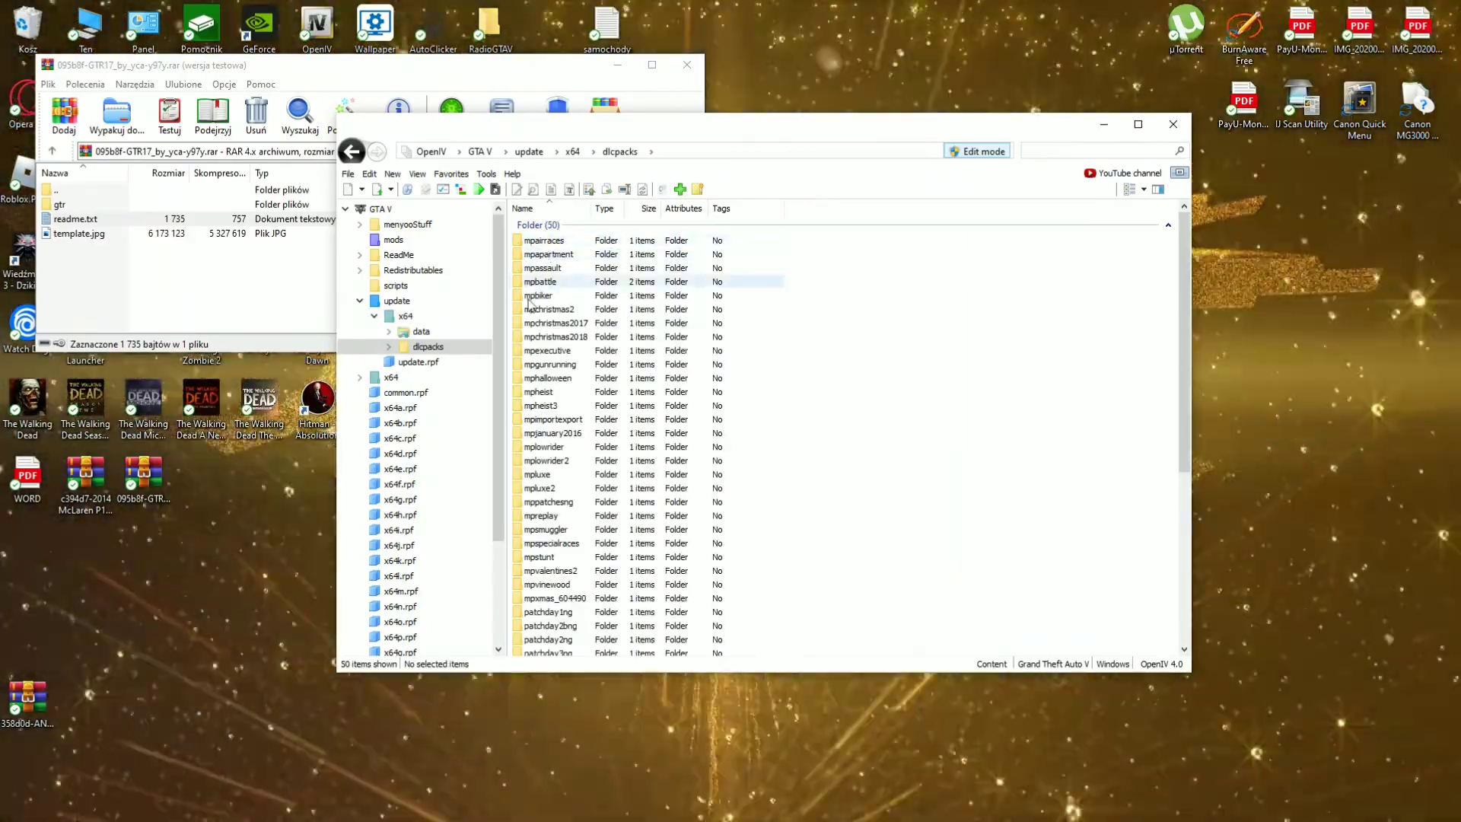
scroll(567, 466, "down", 4)
scroll(685, 456, "down", 3)
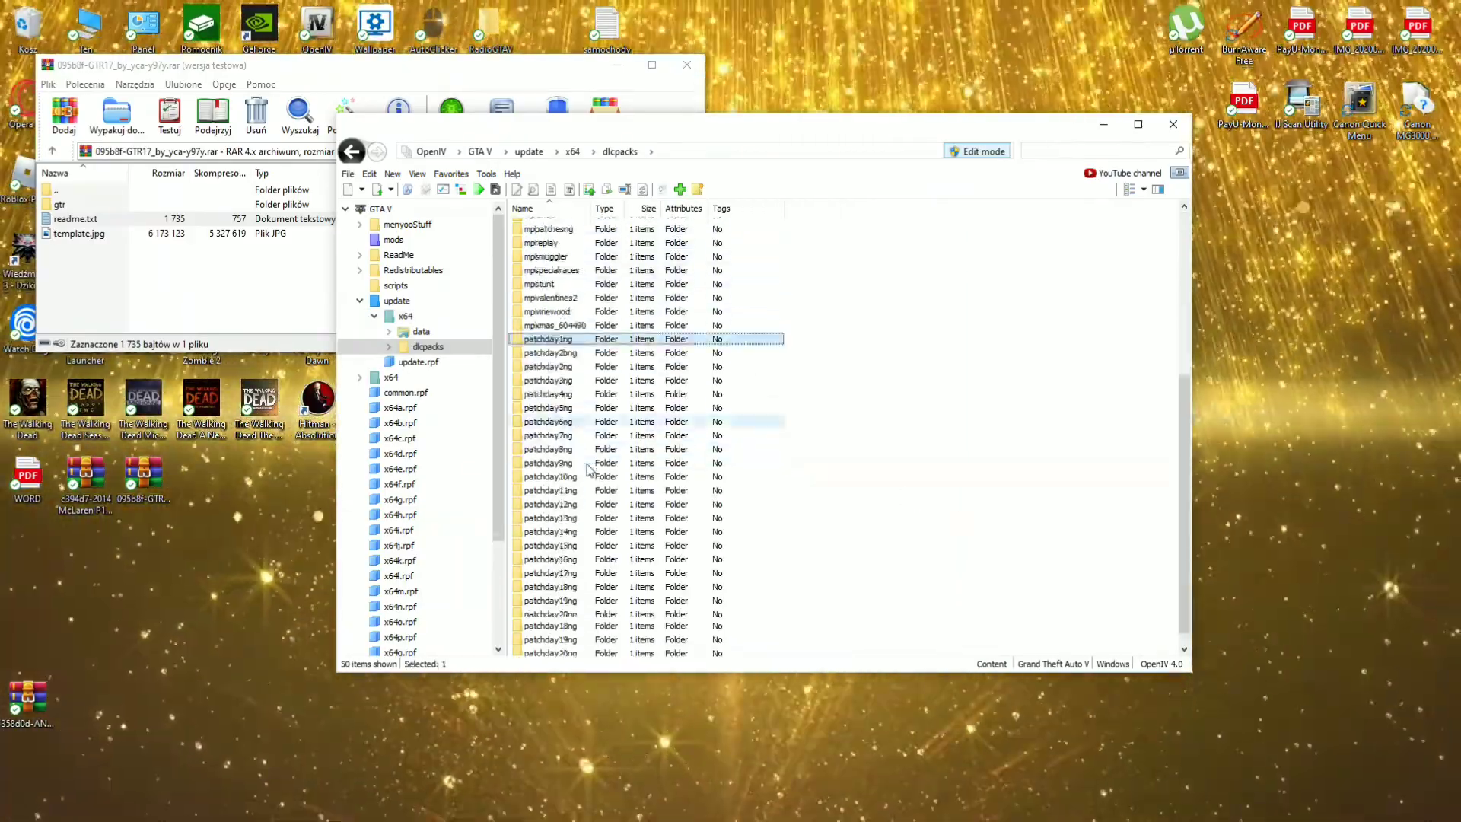
Open dlc.rpf in the patchday21ng folder and copy the archive to the mods folder
left_click(592, 628)
double_click(592, 615)
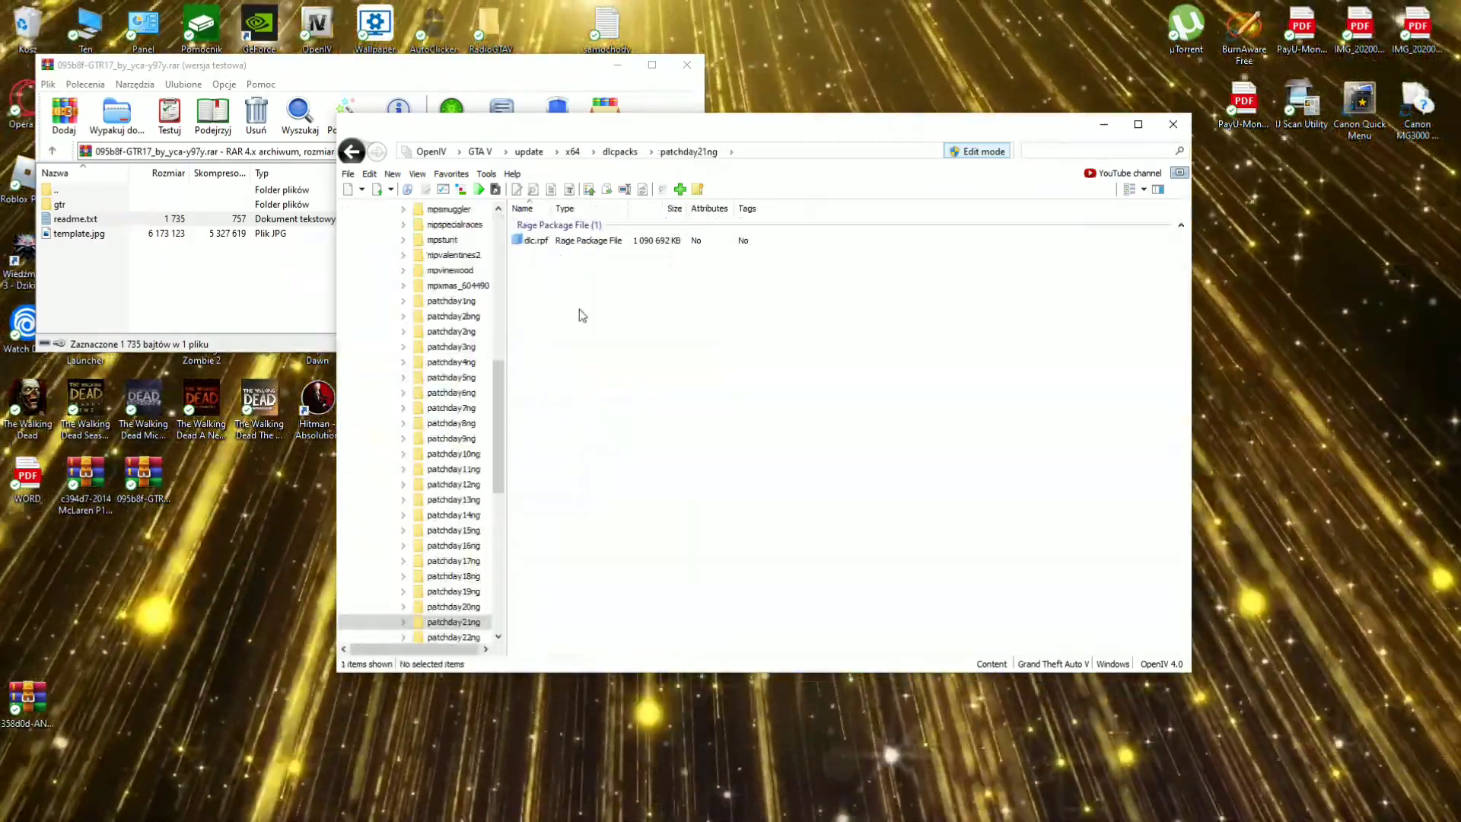
double_click(578, 238)
left_click(580, 239)
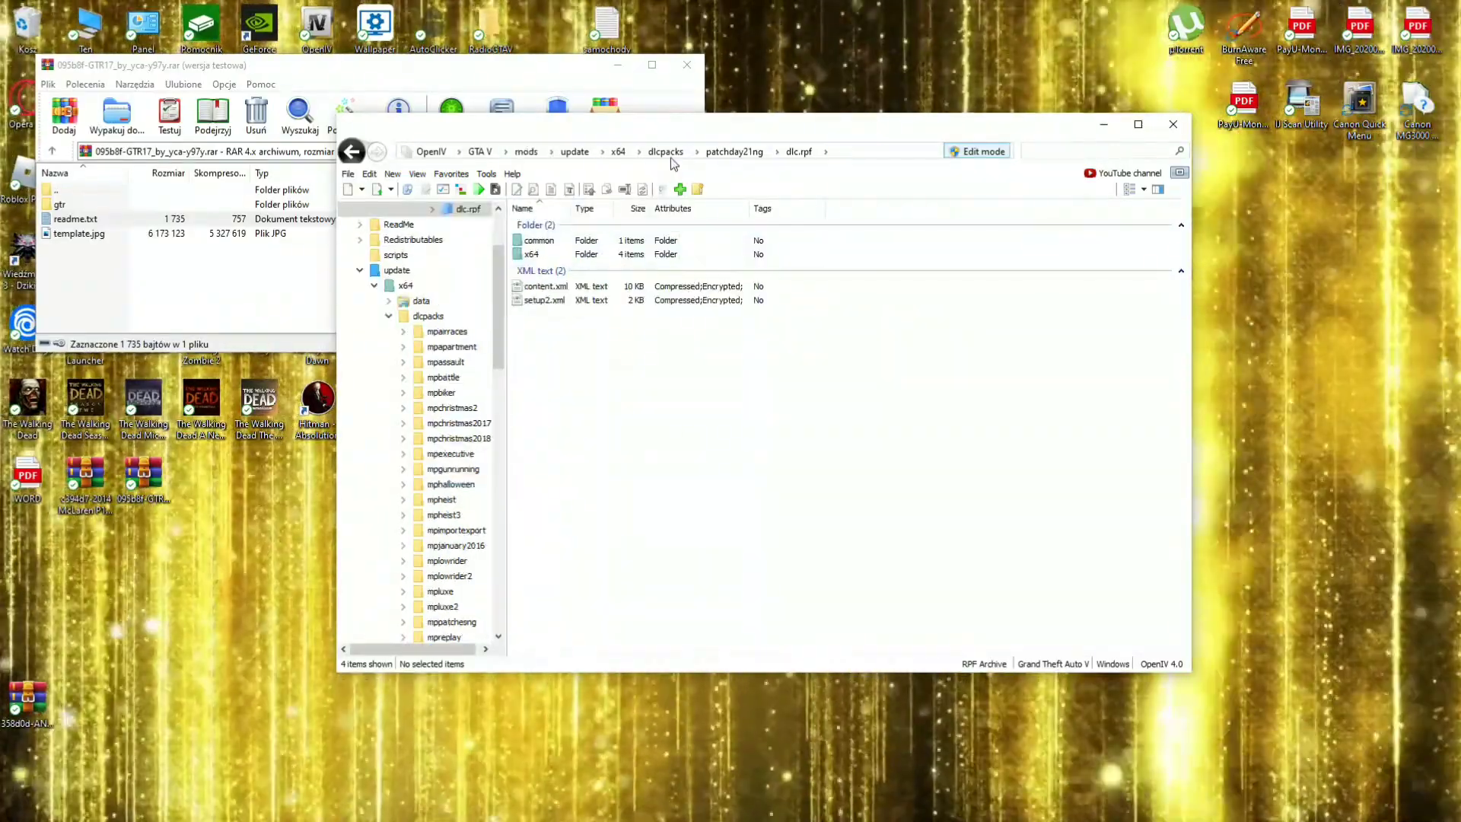
Copy the gtr folder from the WinRAR archive into mods\update\x64\dlcpacks and open the copied folder
left_click(669, 153)
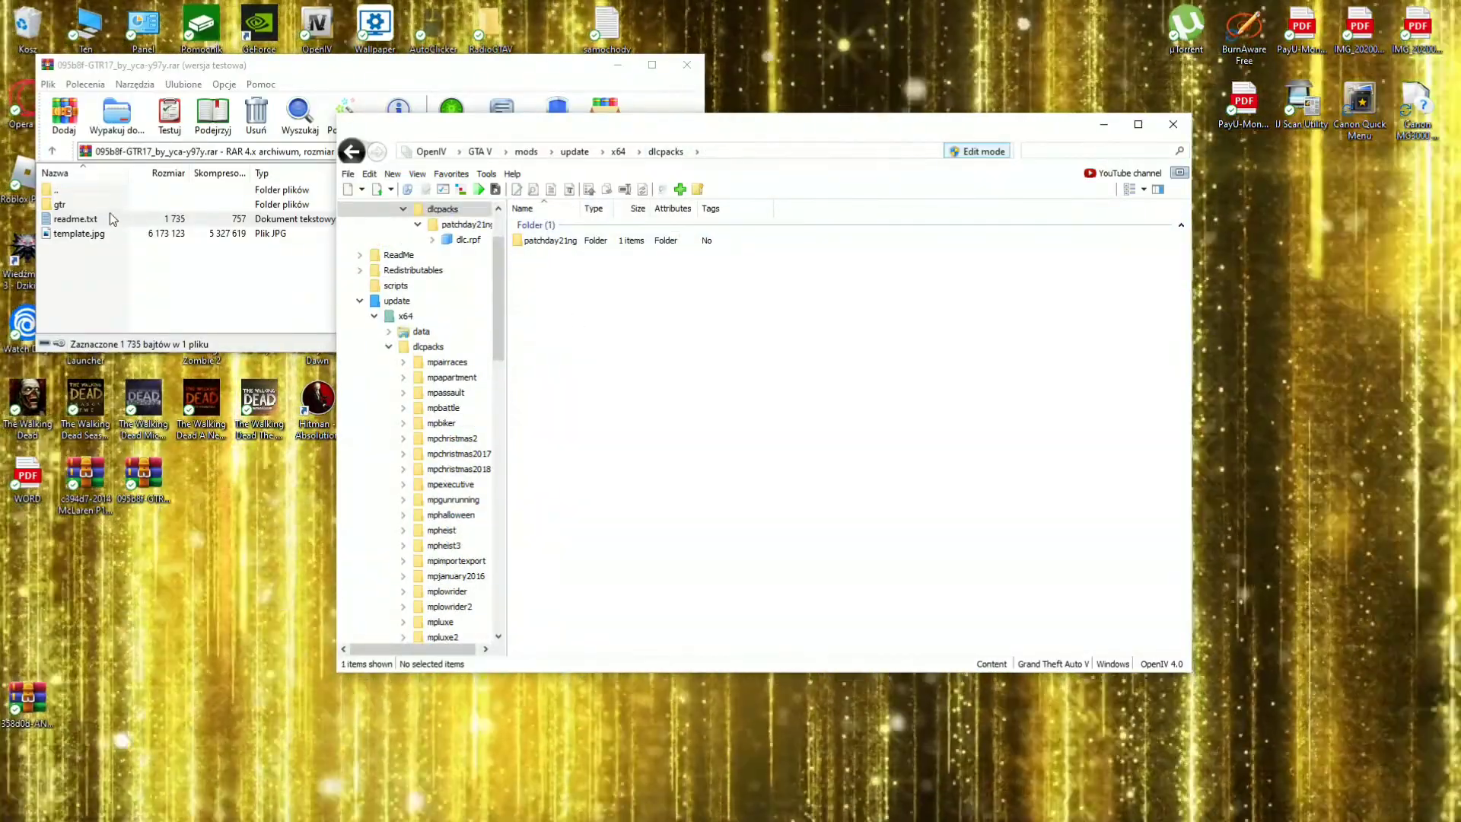
left_click(60, 204)
left_click_drag(59, 204, 672, 414)
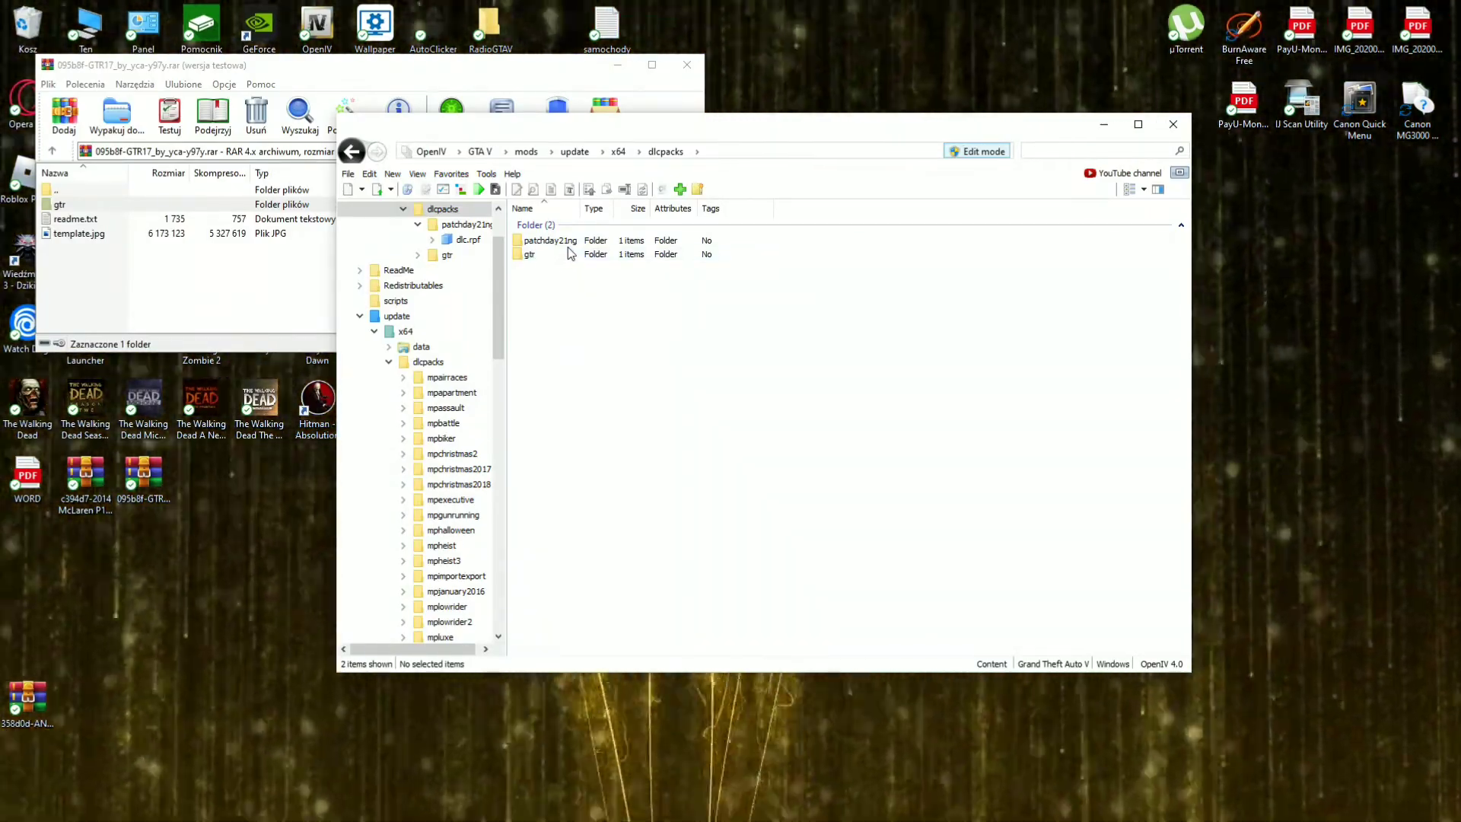
double_click(569, 253)
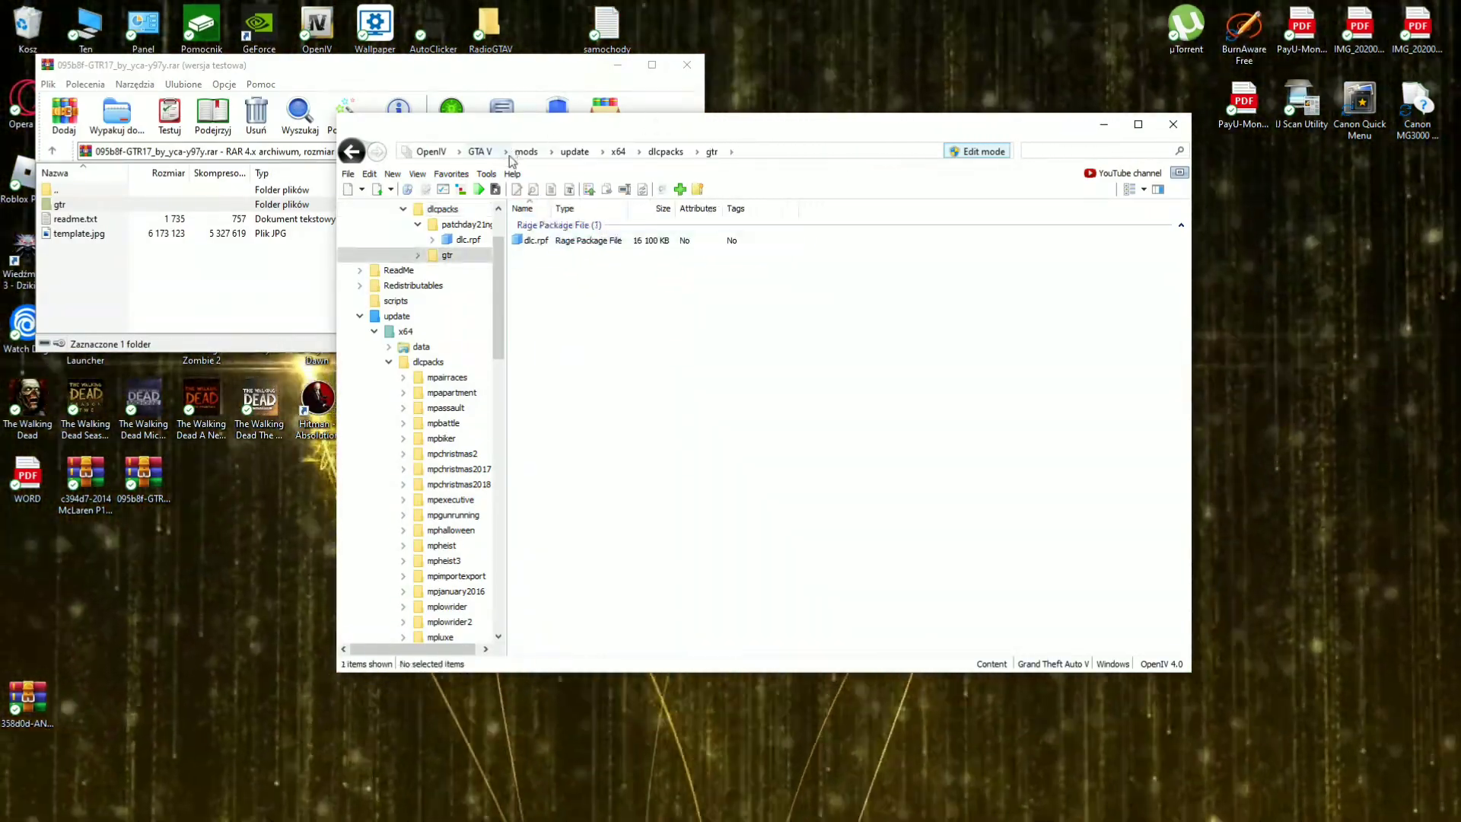
Open common\data inside the game's original update.rpf and copy that archive to the mods folder
left_click(492, 155)
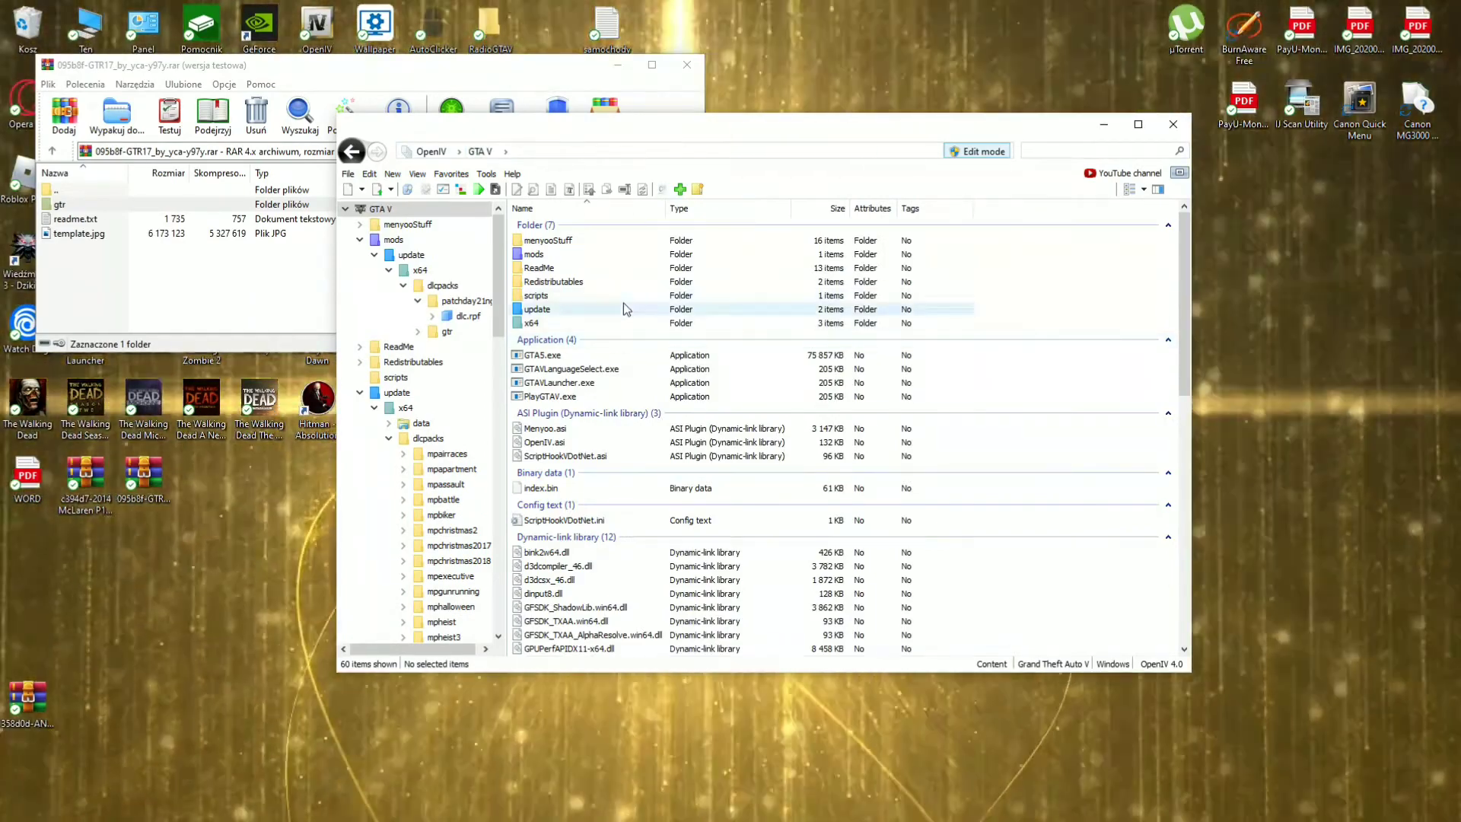
double_click(623, 303)
double_click(599, 272)
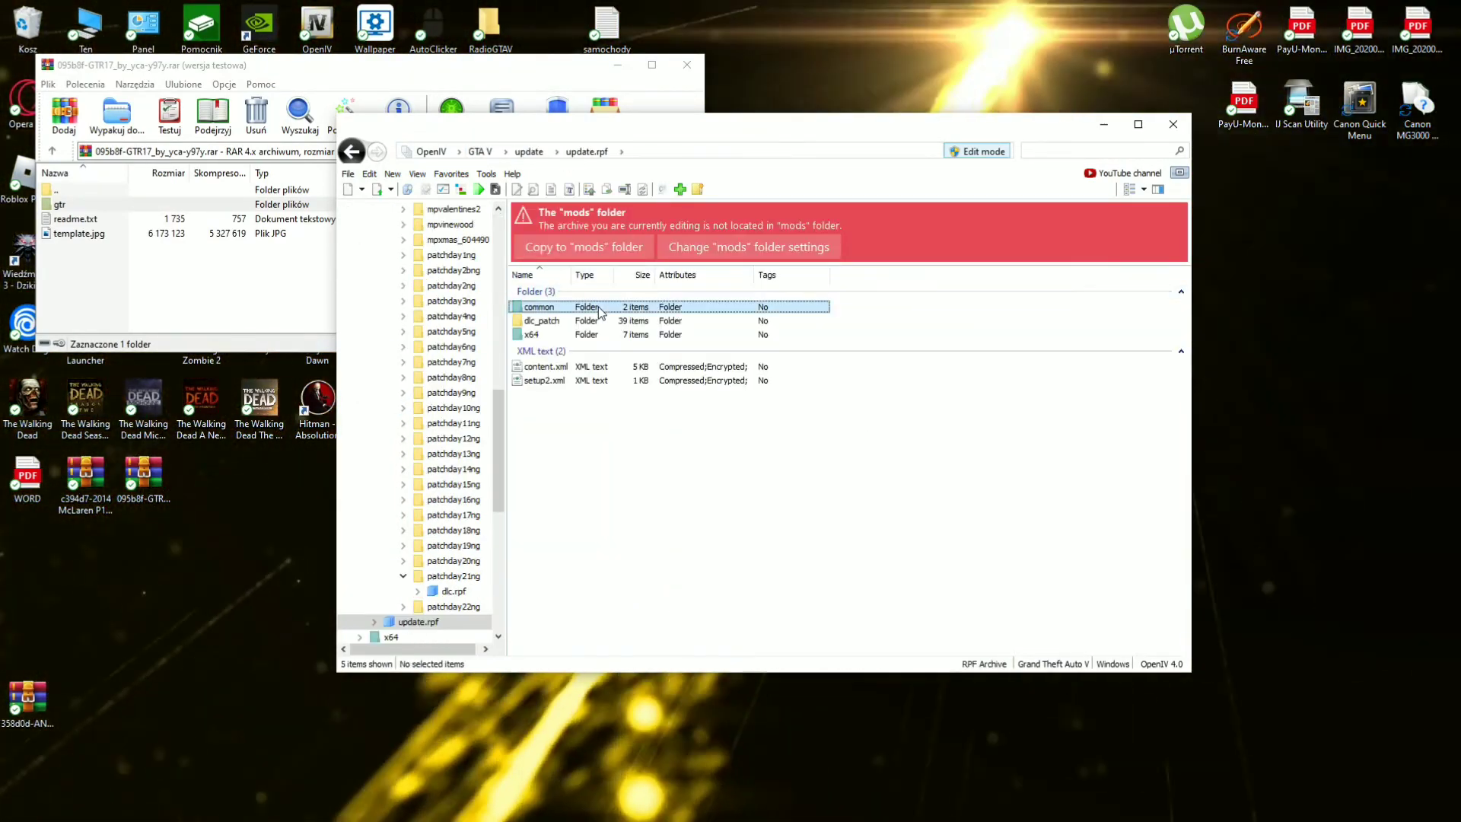
double_click(598, 308)
double_click(598, 307)
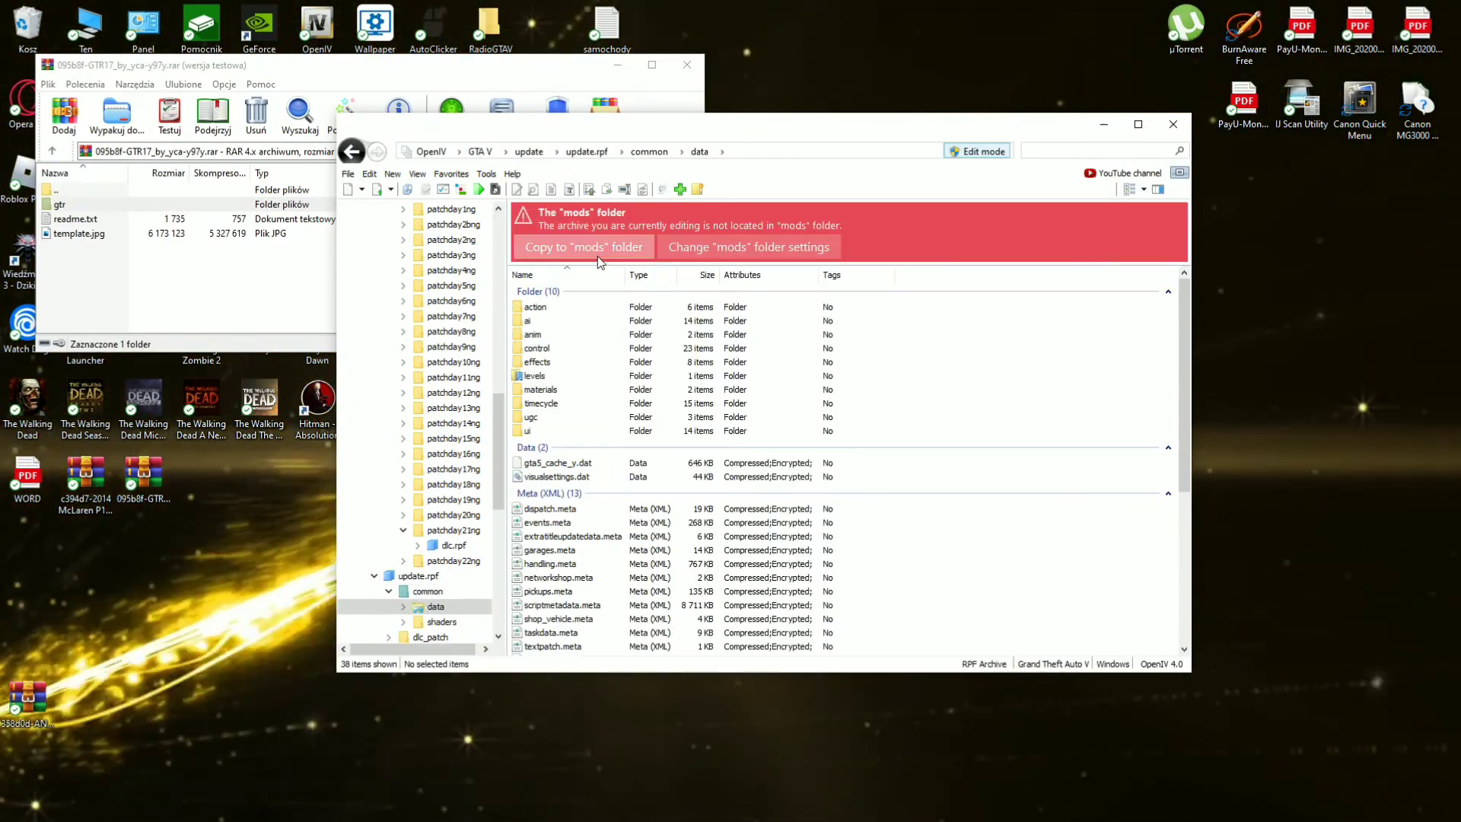
left_click(599, 257)
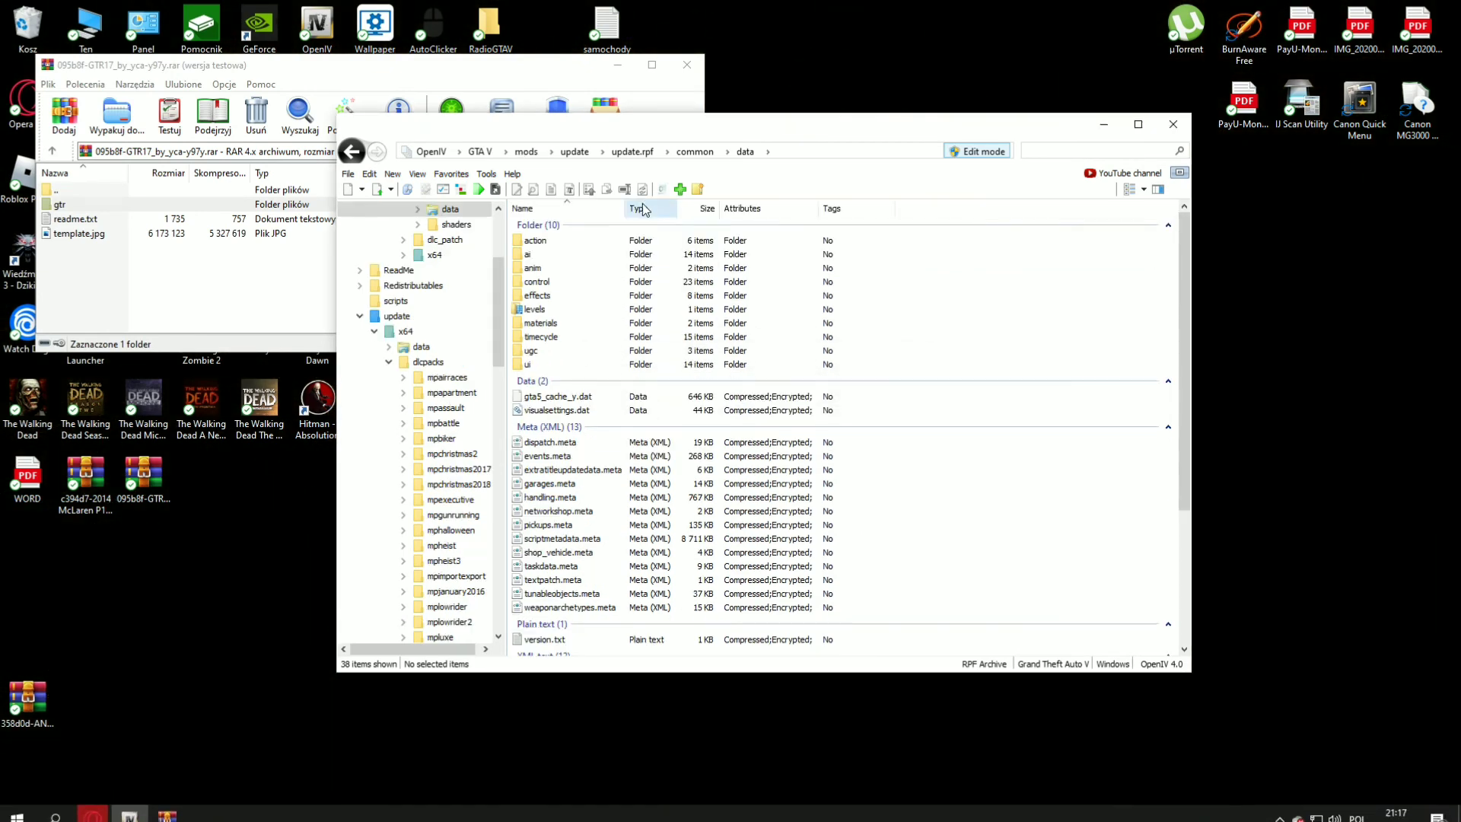
Edit dlclist.xml in the mods copy and insert the copied line <item>dlcpacks:\gtr\</item> below the mpheist3 entry
scroll(563, 472, "down", 5)
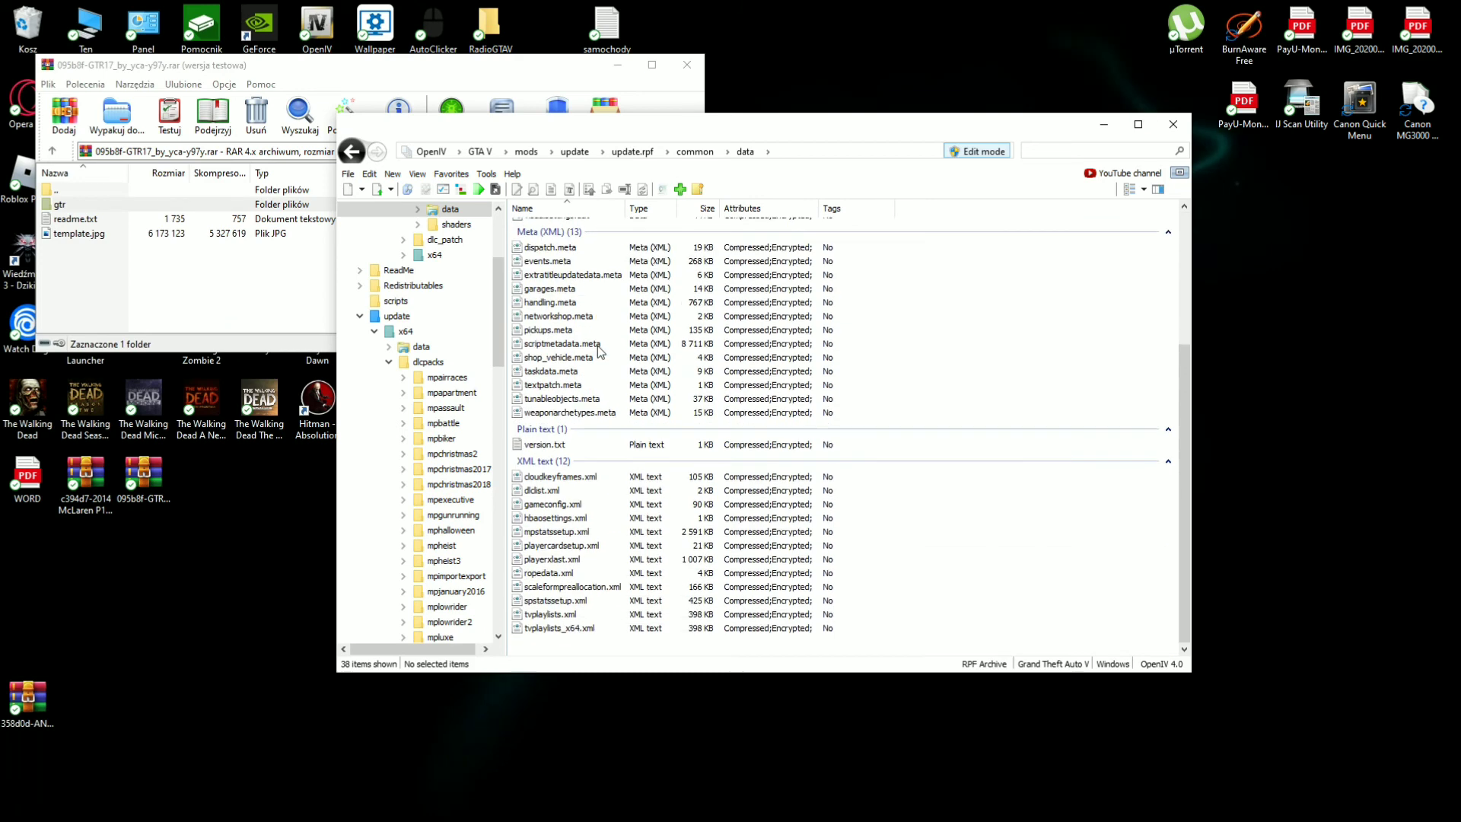
right_click(545, 492)
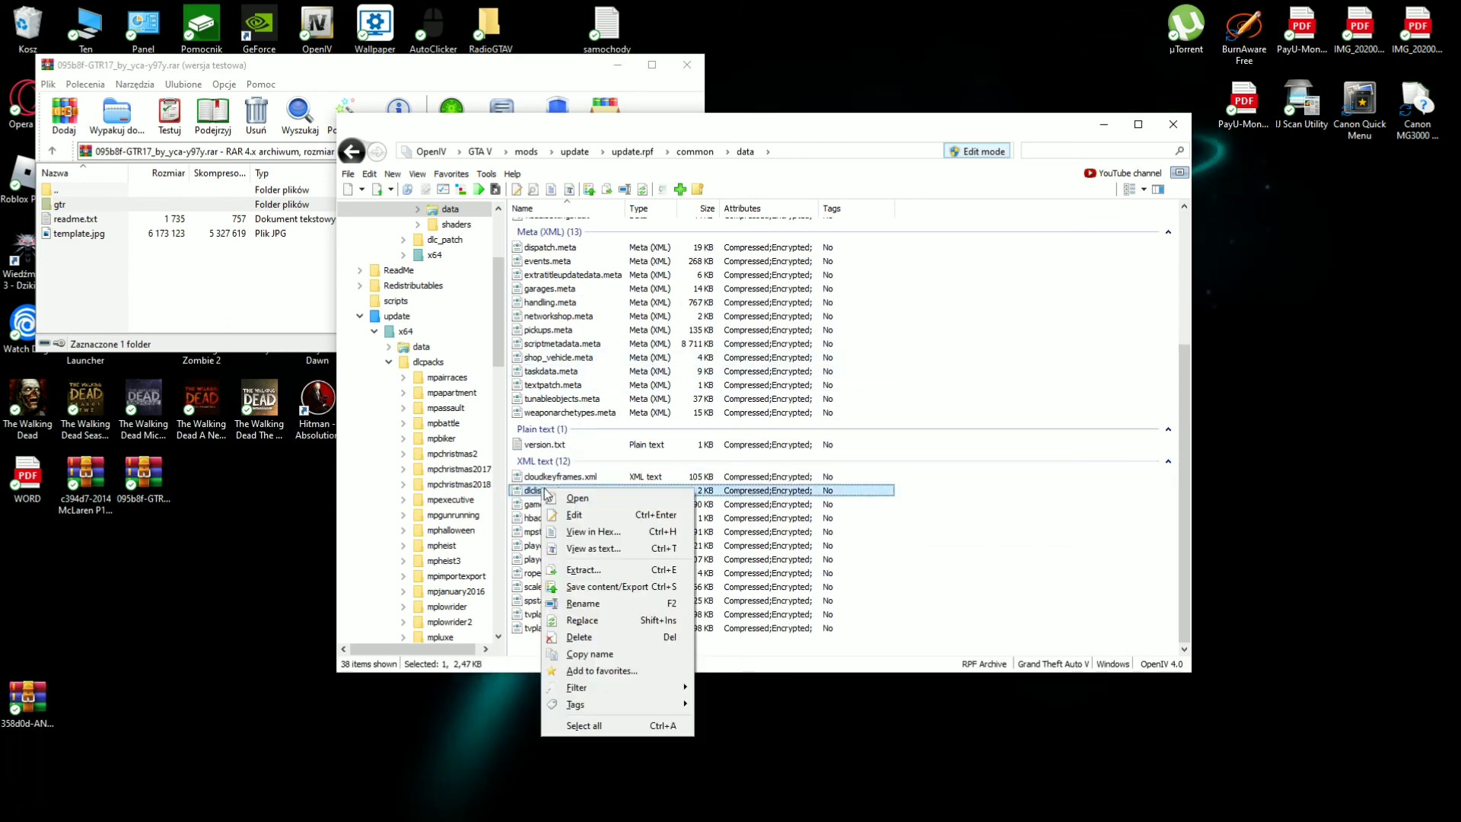
left_click(574, 515)
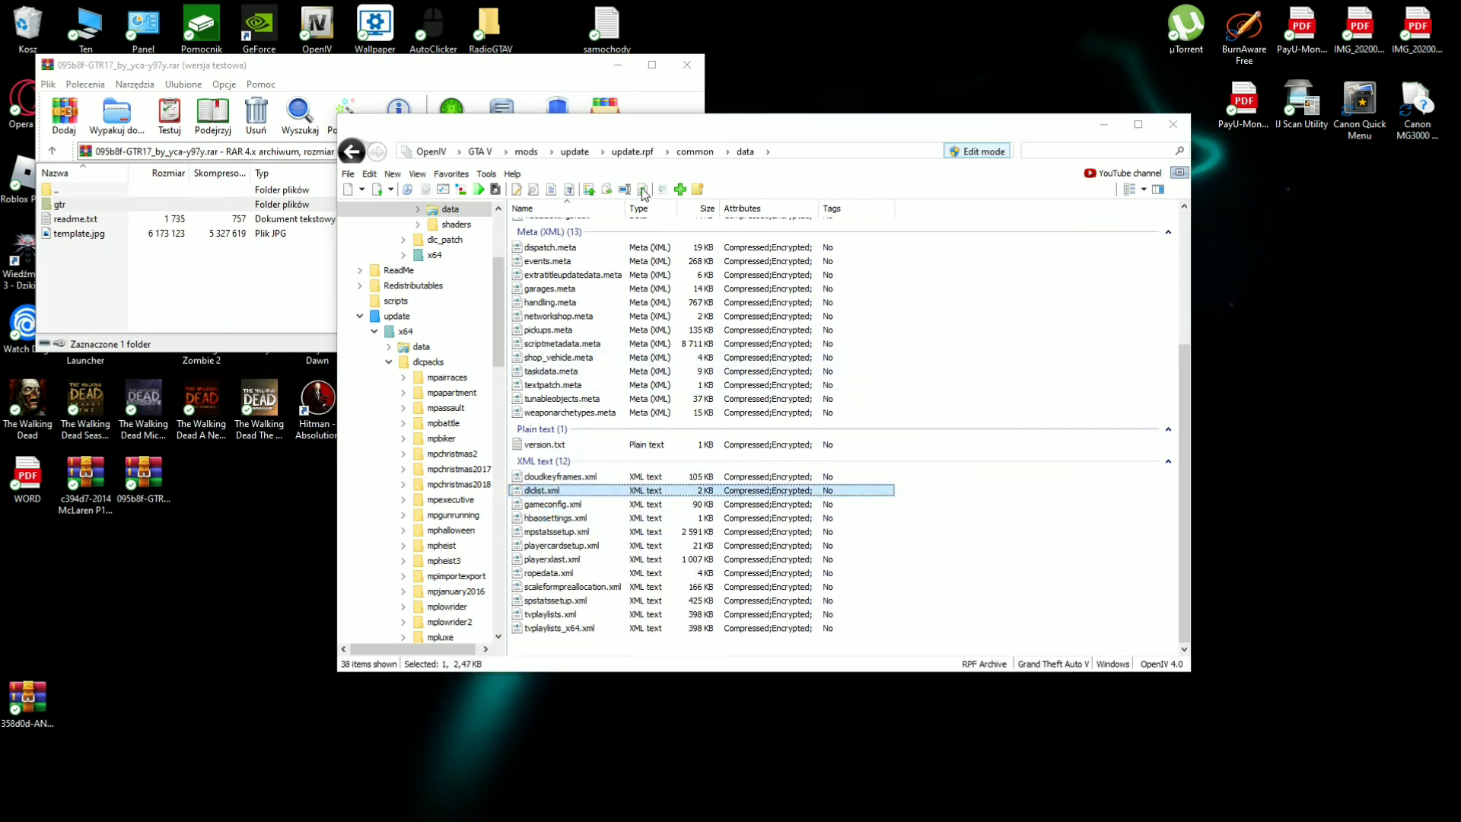
left_click_drag(1084, 352, 1081, 496)
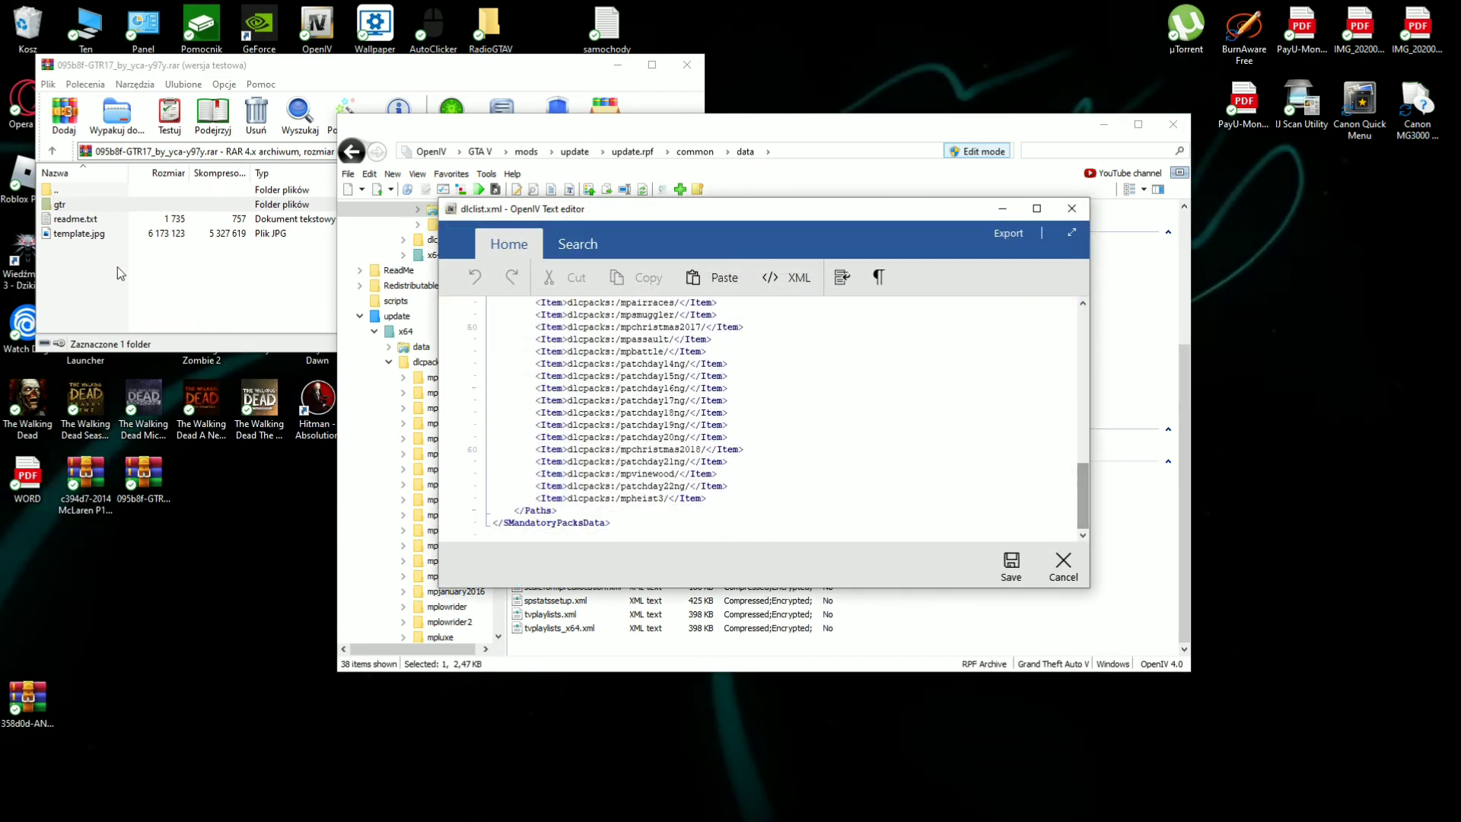
left_click(735, 500)
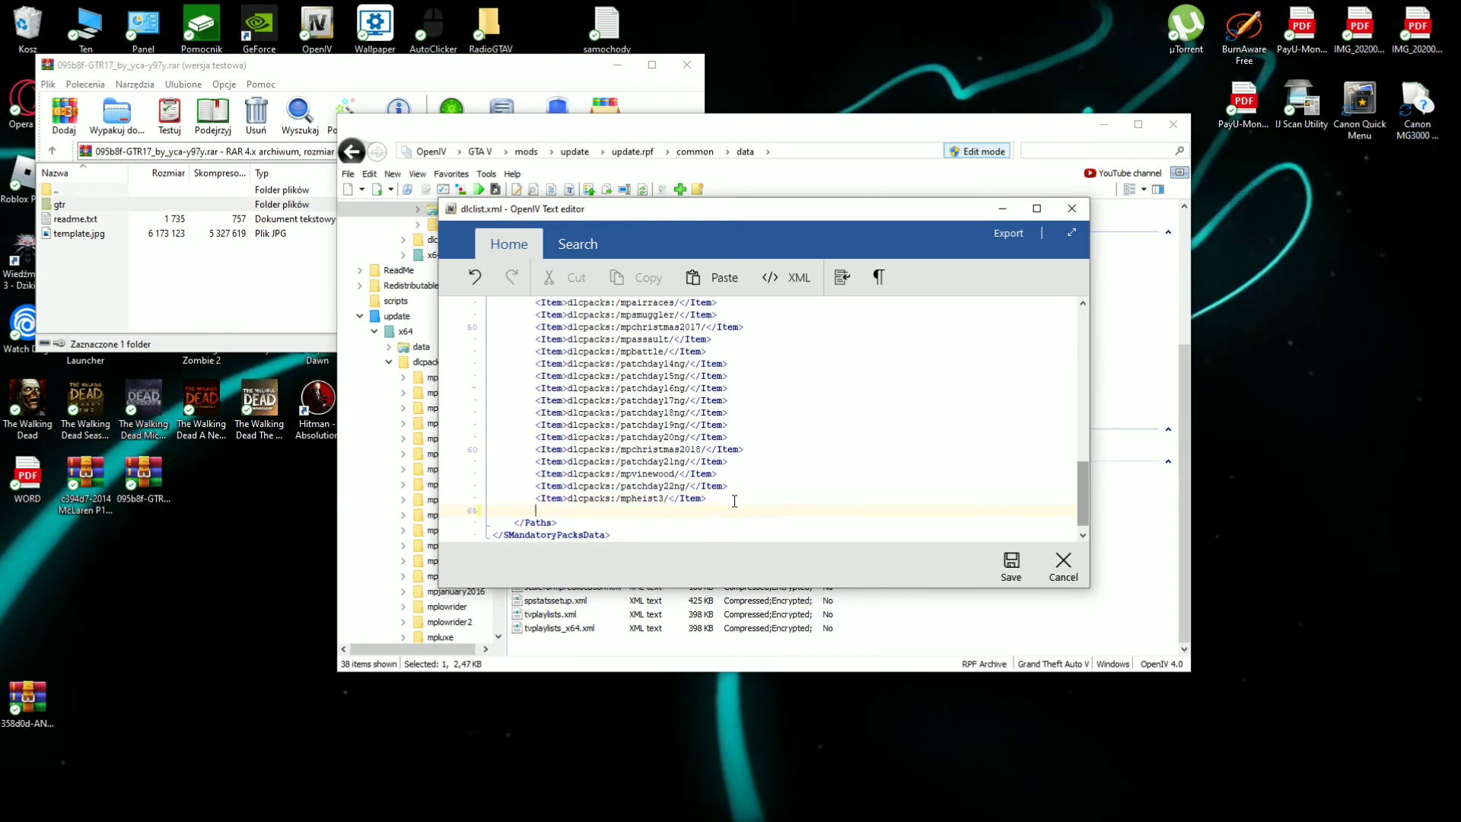
key("Return")
key("ctrl+v")
Replace both backslashes around gtr in the new dlclist.xml entry with forward slashes and save the file
double_click(621, 511)
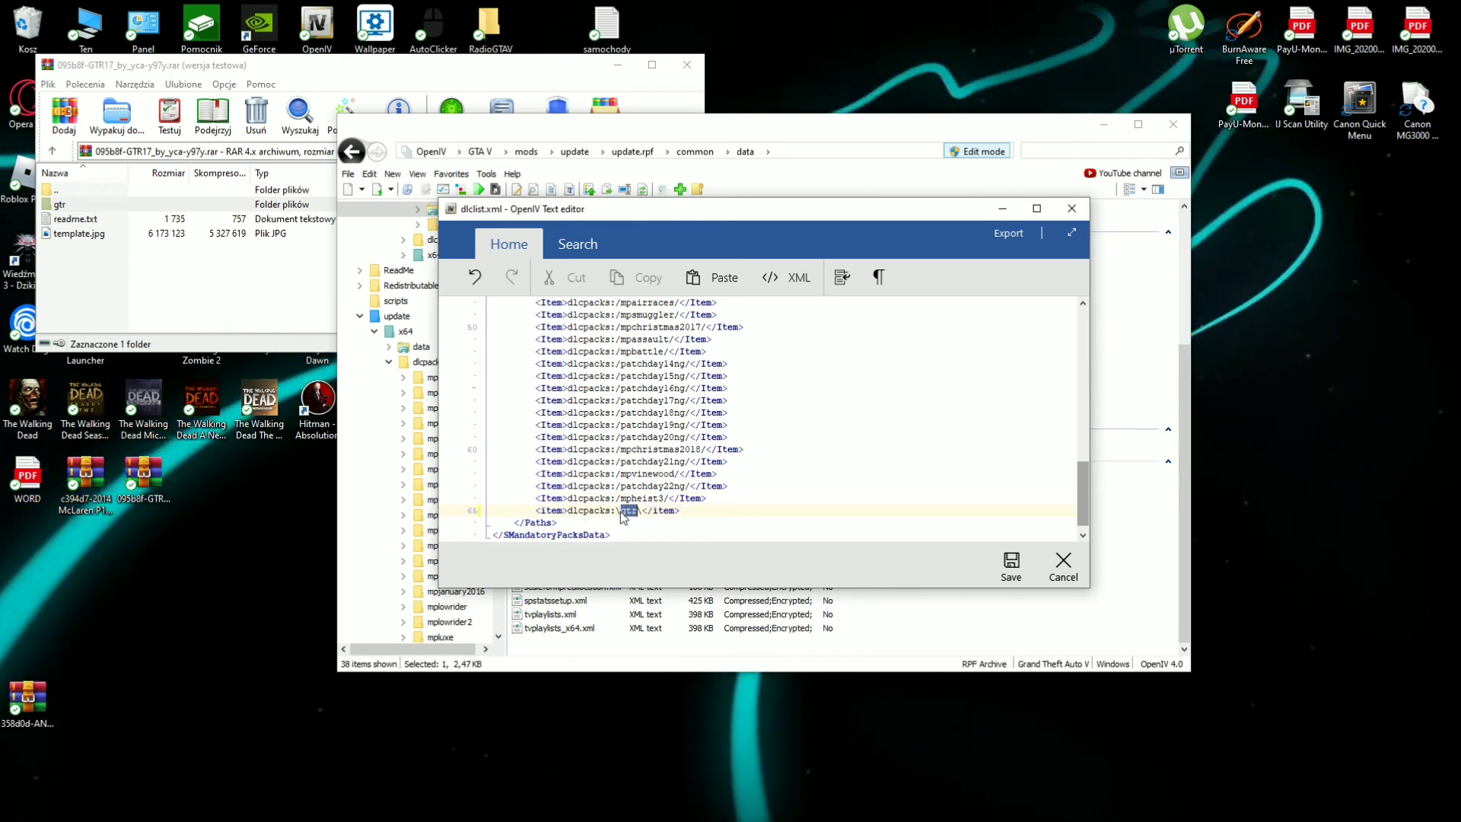
double_click(639, 511)
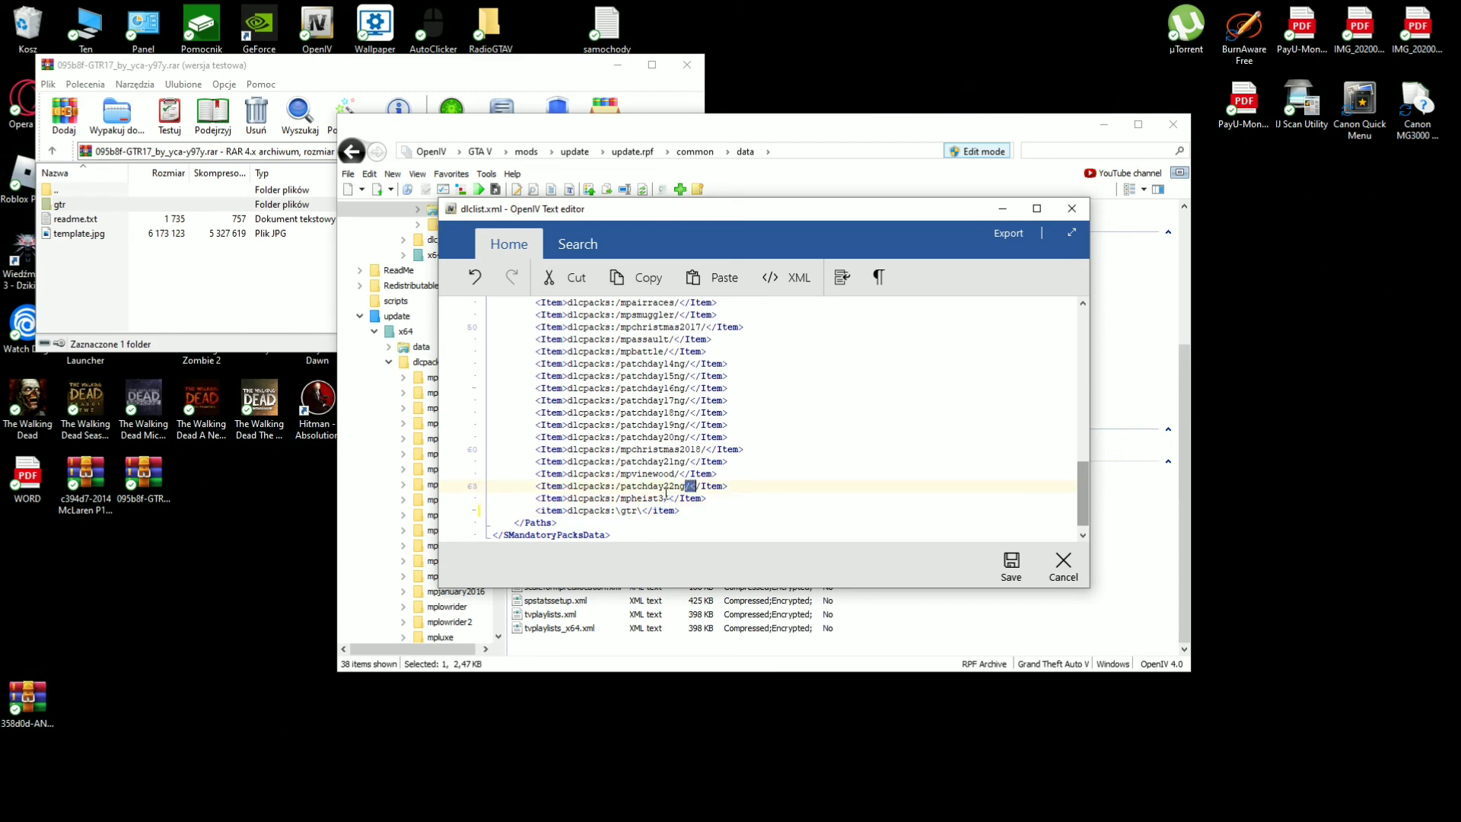
left_click(653, 511)
left_click(643, 514)
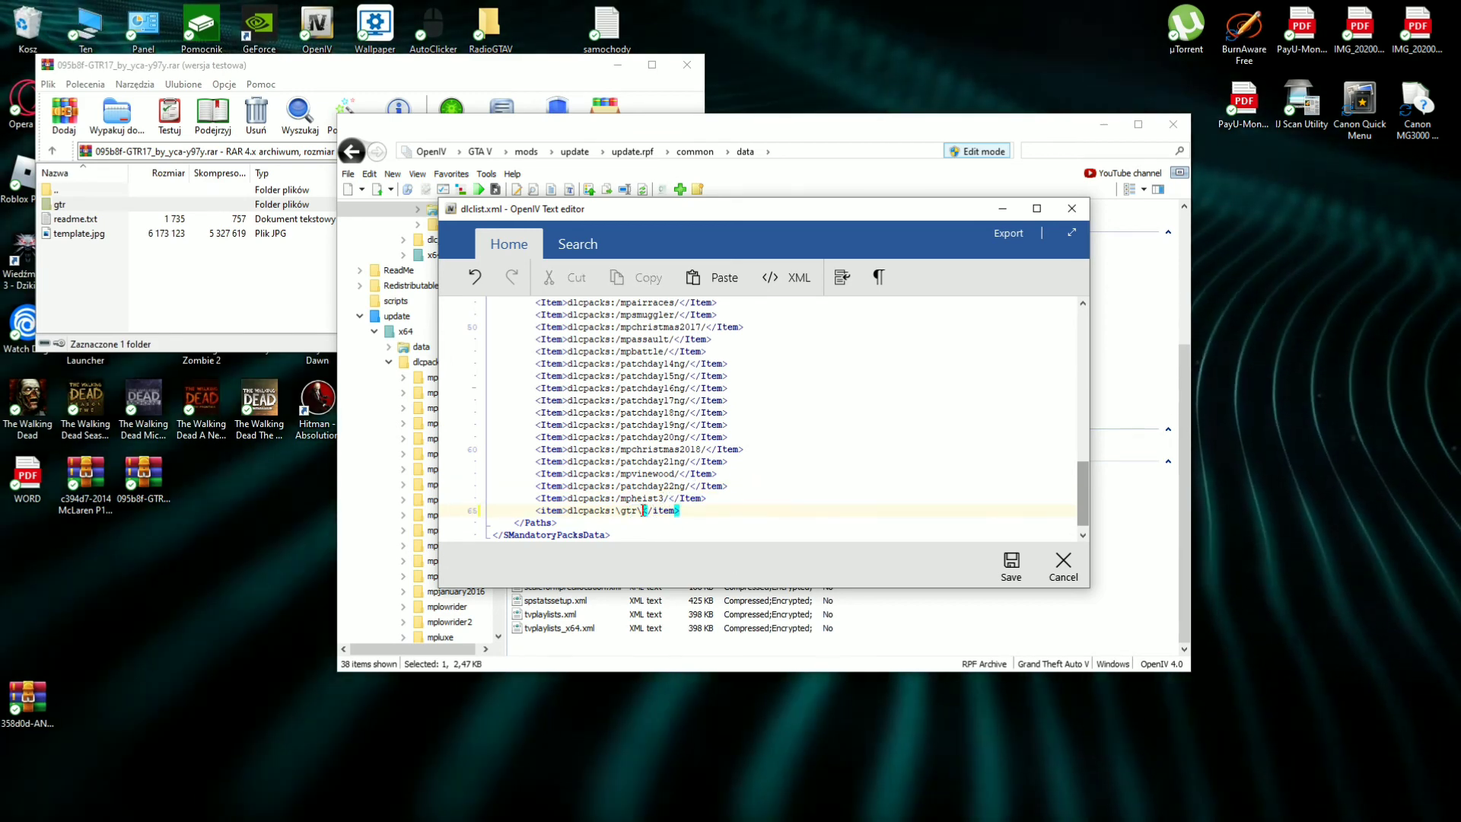
key("BackSpace")
type("/")
key("Left")
key("Left")
key("Left")
key("Left")
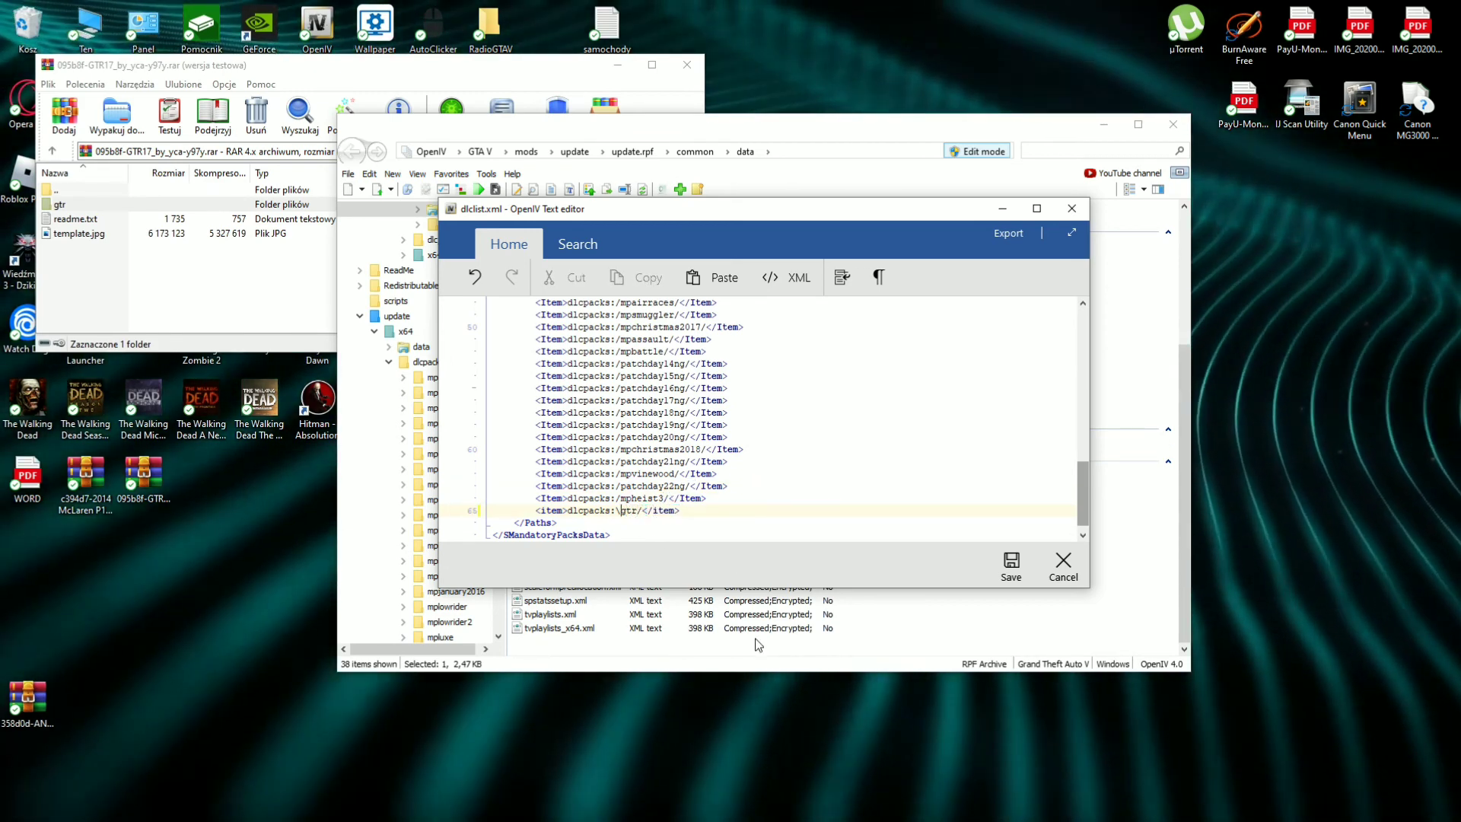
key("BackSpace")
type("/")
left_click(1010, 566)
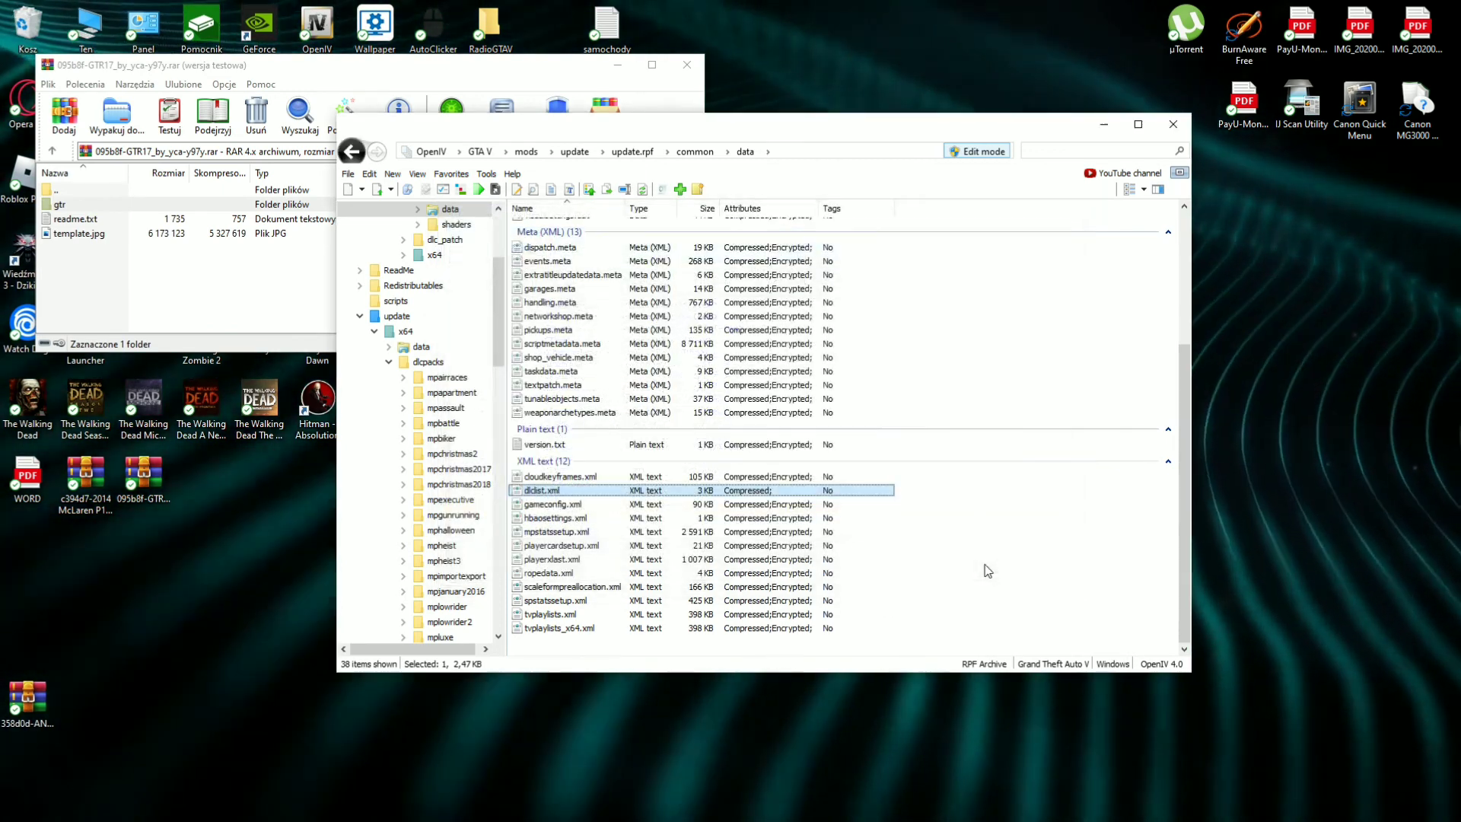
left_click(999, 334)
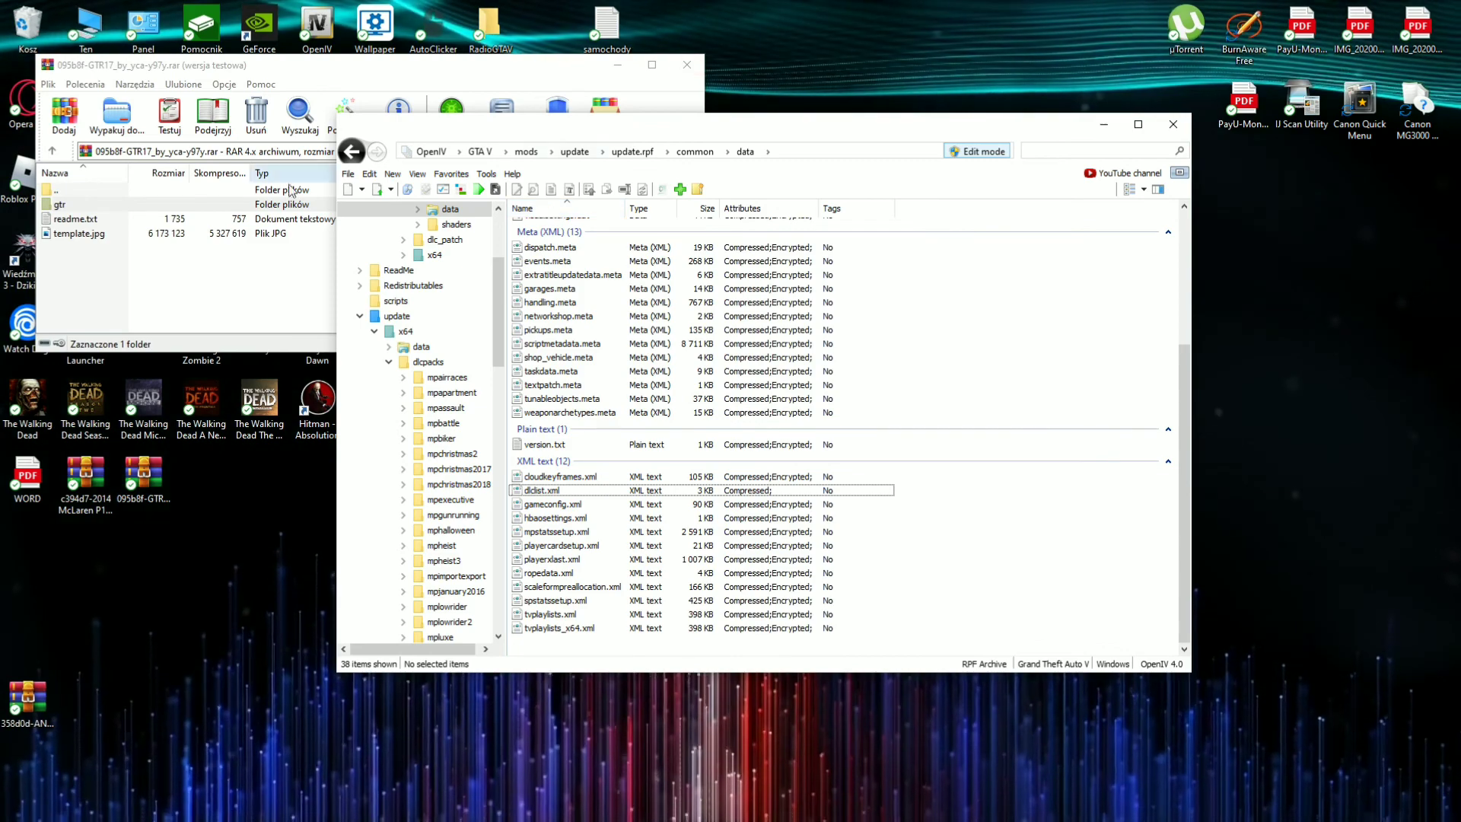
Reopen readme.txt, copy the SExtraTitleUpdateMount item block, highlight the extratitleupdatedata file name and close the readme
left_click(267, 220)
double_click(267, 222)
scroll(242, 362, "down", 6)
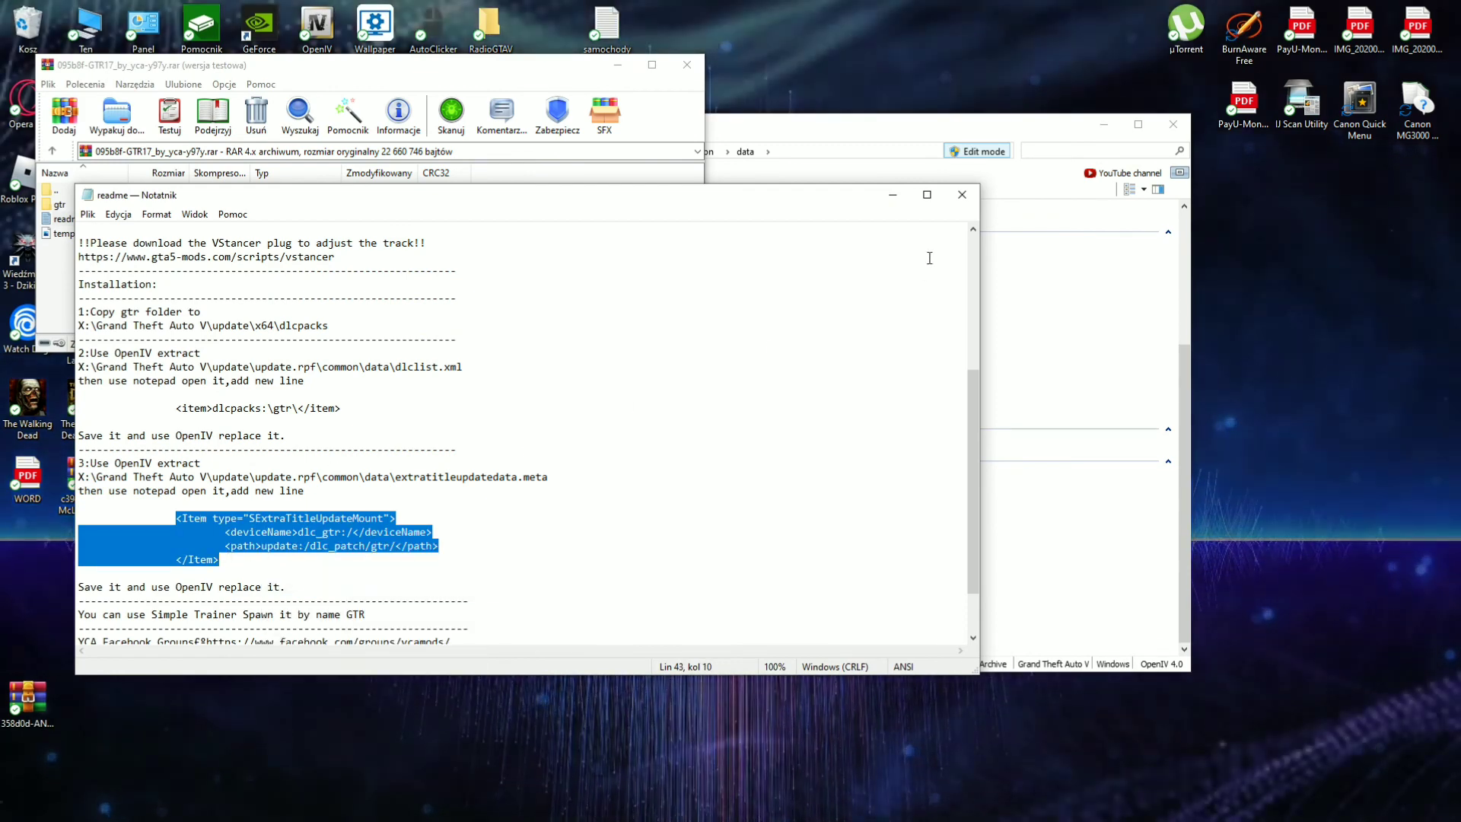
left_click_drag(408, 478, 517, 477)
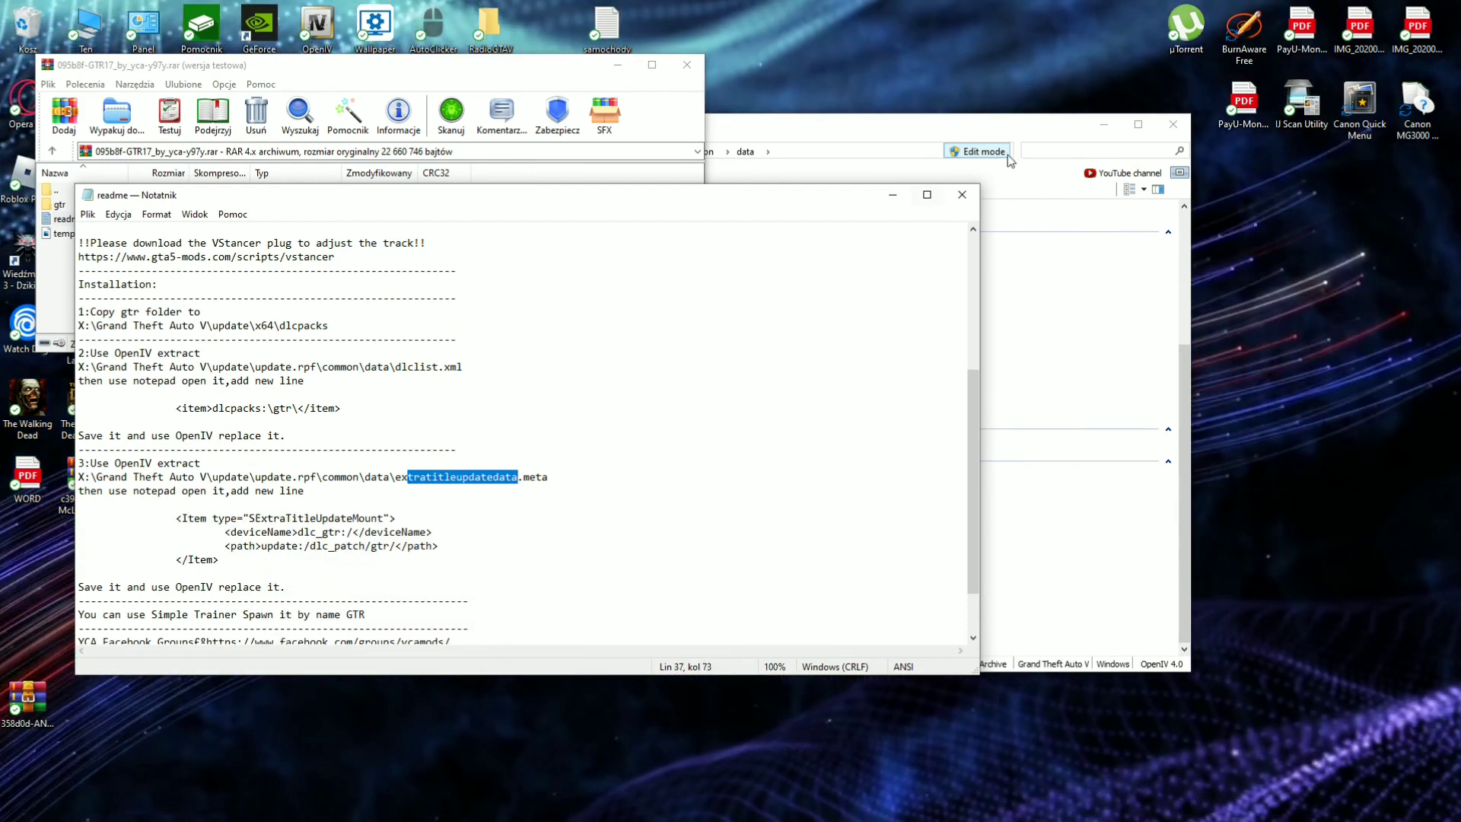
left_click(962, 195)
Edit extratitleupdatedata.meta in the mods copy's common\data, insert the copied gtr SExtraTitleUpdateMount item below the mpVinewood item and save the file
left_click(969, 162)
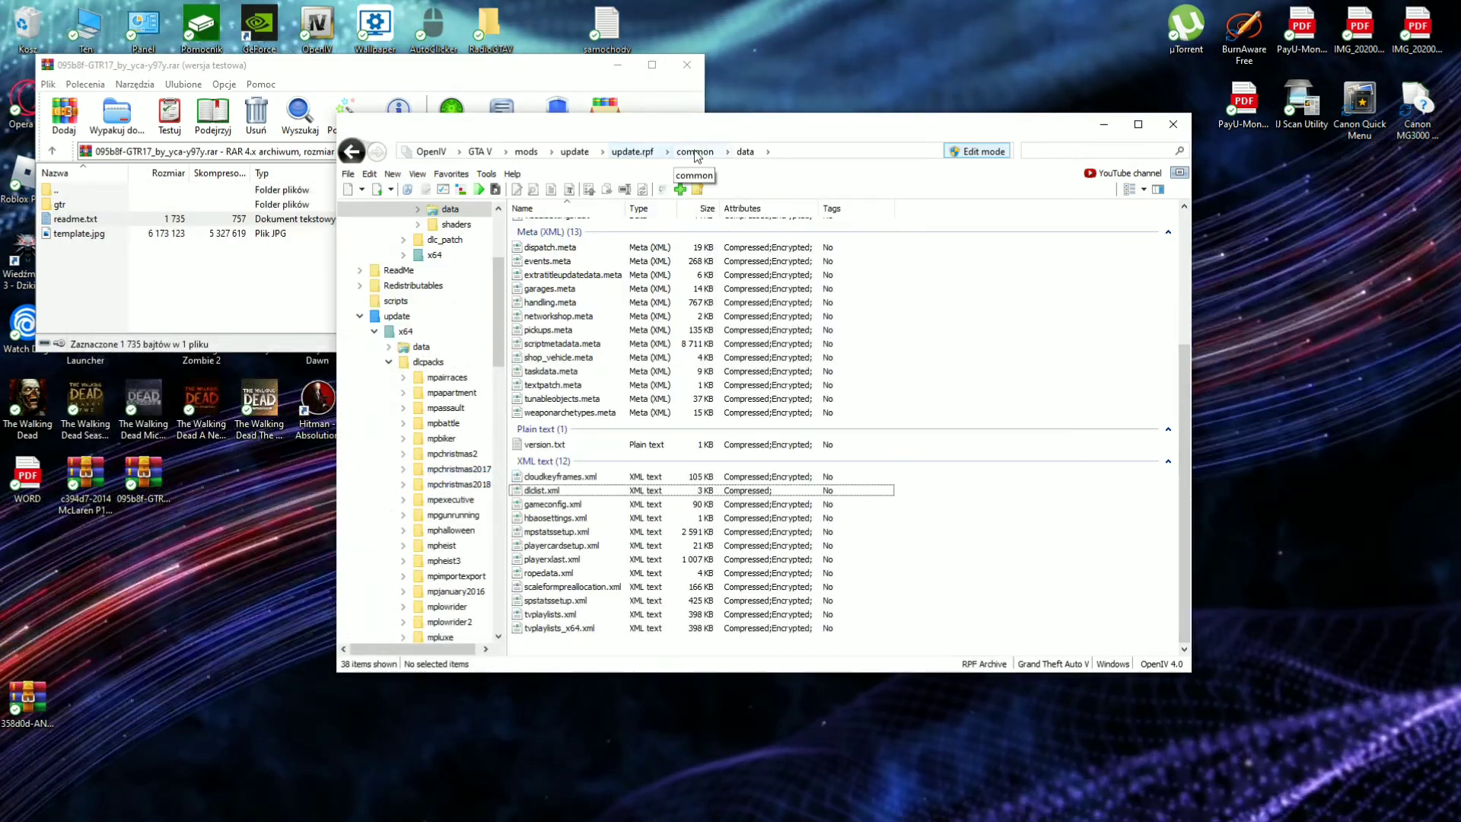
scroll(564, 380, "up", 3)
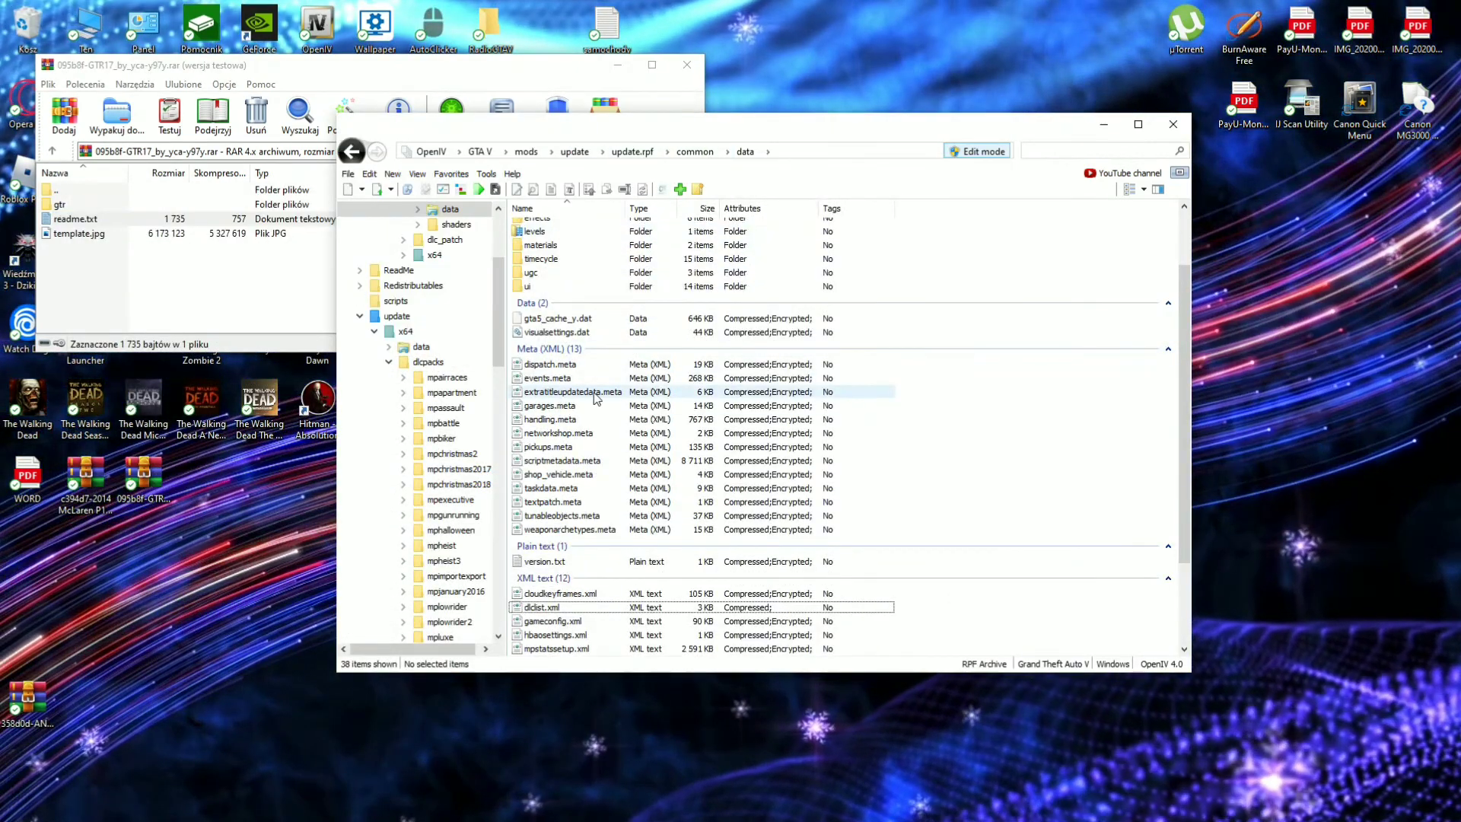
left_click(584, 396)
right_click(599, 388)
left_click(631, 414)
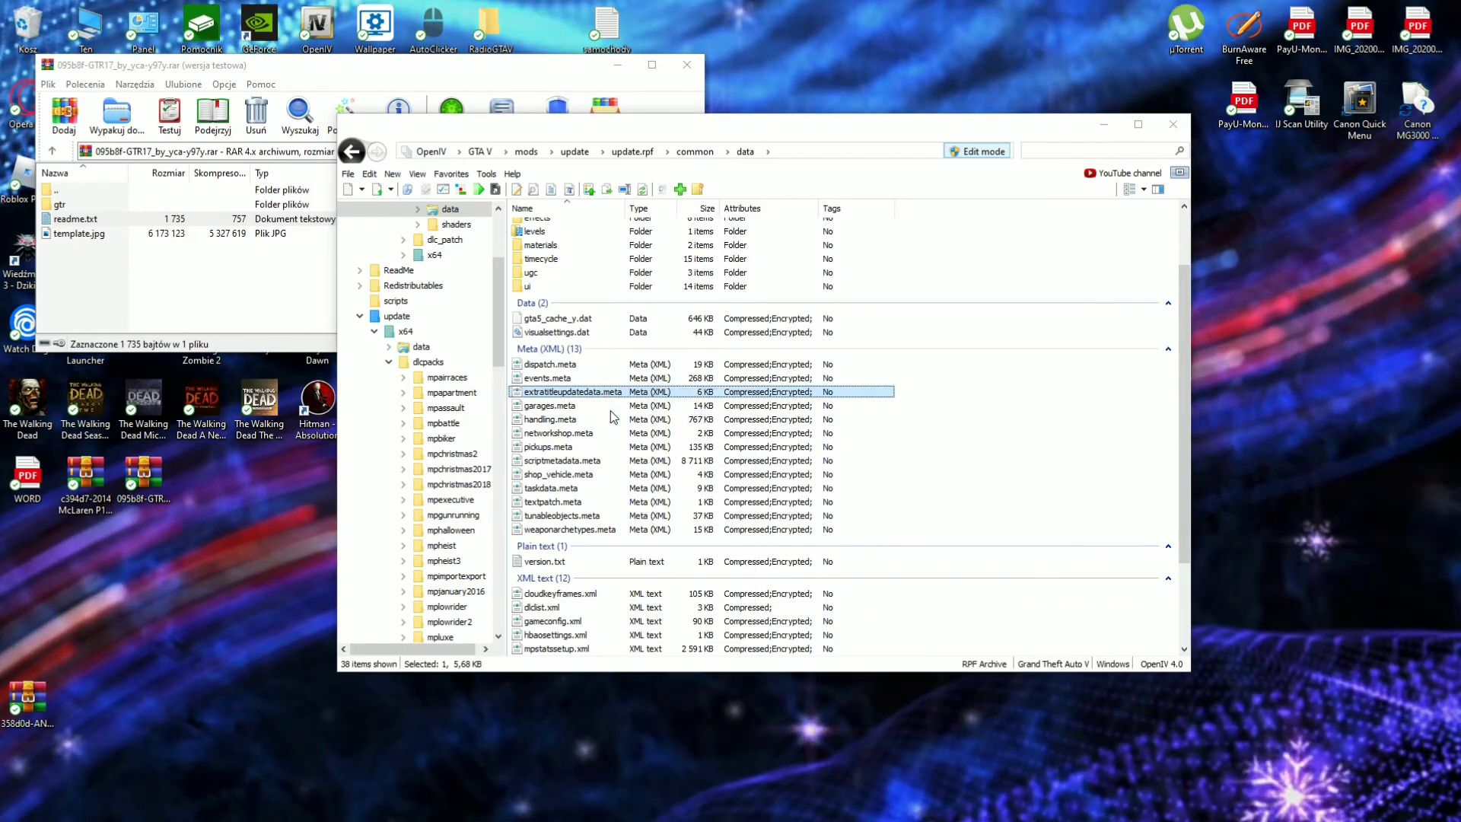
scroll(1003, 350, "down", 7)
left_click_drag(1080, 353, 1115, 527)
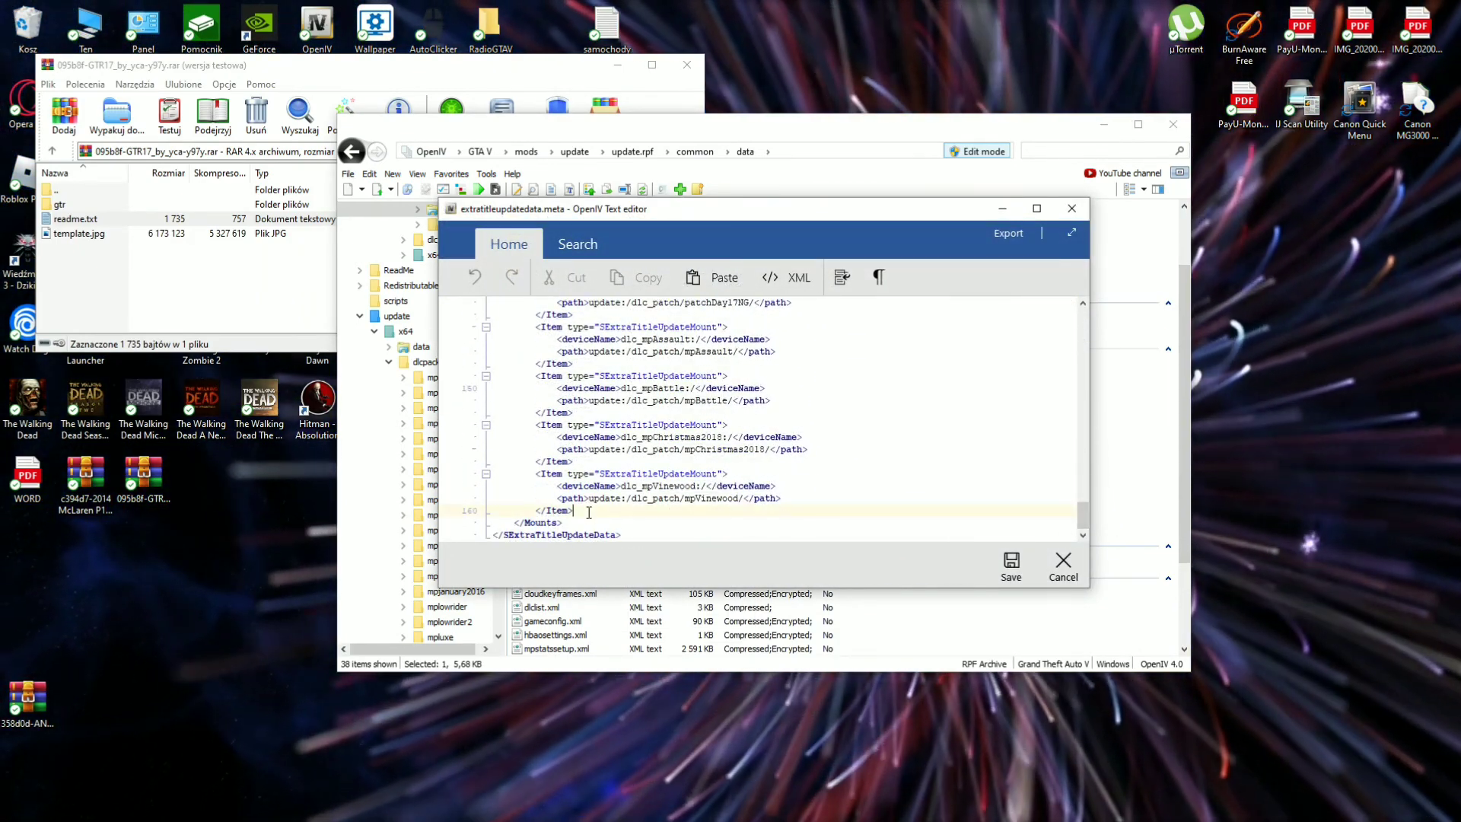
key("Return")
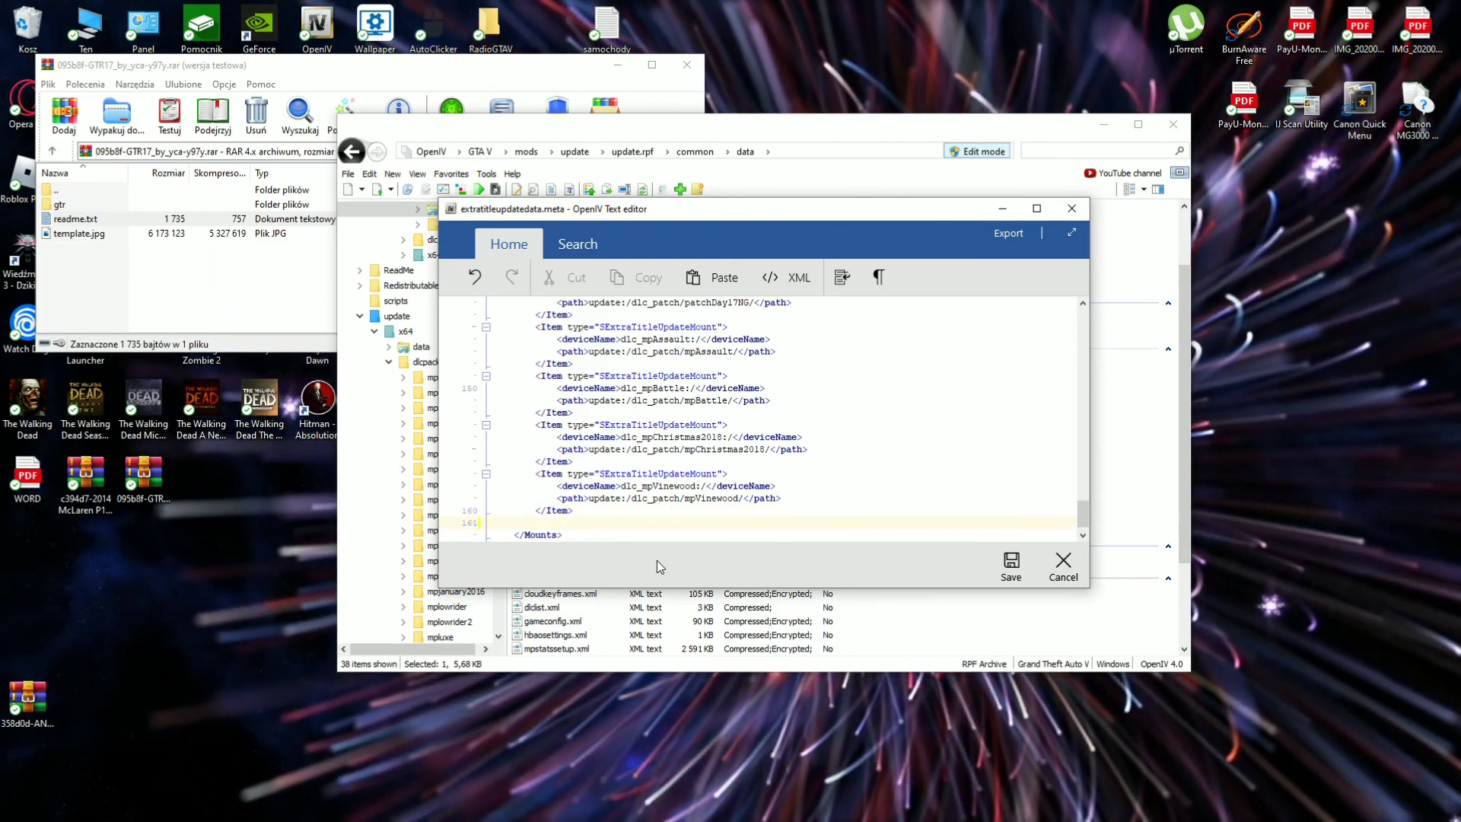
type("<Item type=\"SExtraTitleUpdateMount\">     <deviceName>dlc_gtr:/</deviceName>     <path>update:/dlc_patch/gtr/</path> </Item>")
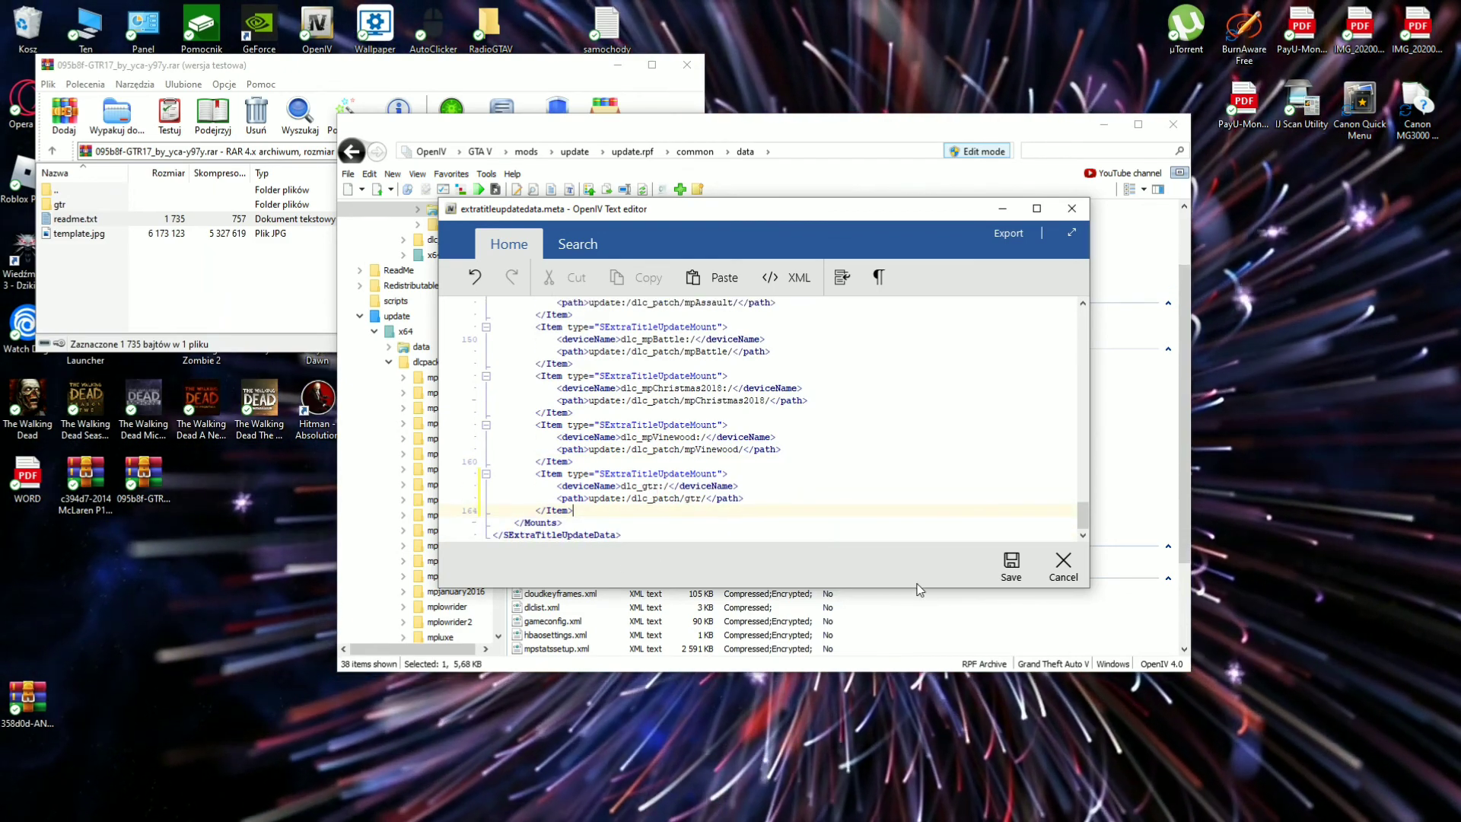
left_click(1011, 565)
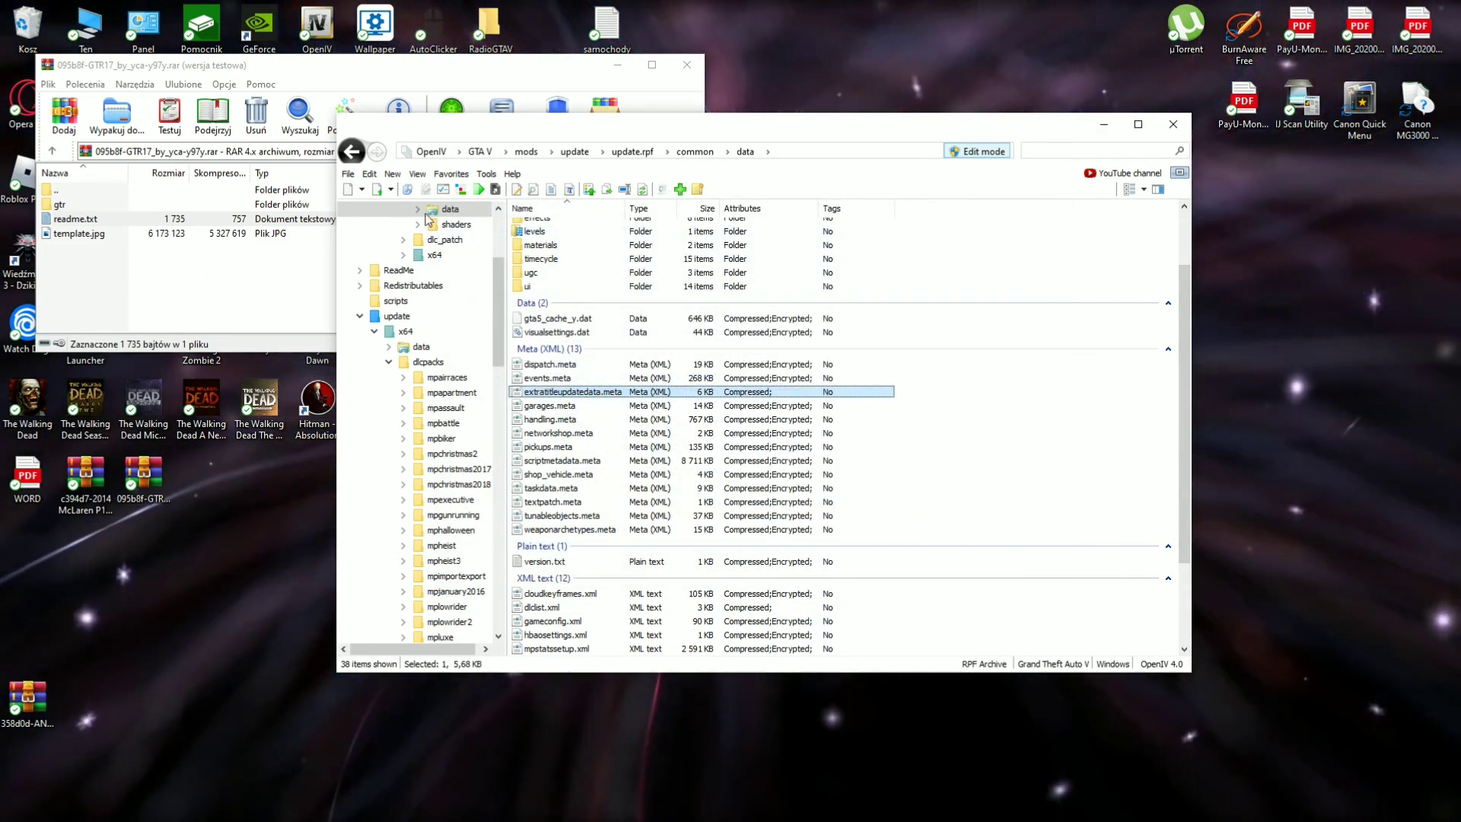
Close the GTR archive, delete vans123 from the samochody GTAV text file on the desktop and save the file
left_click(700, 70)
left_click_drag(669, 124, 688, 124)
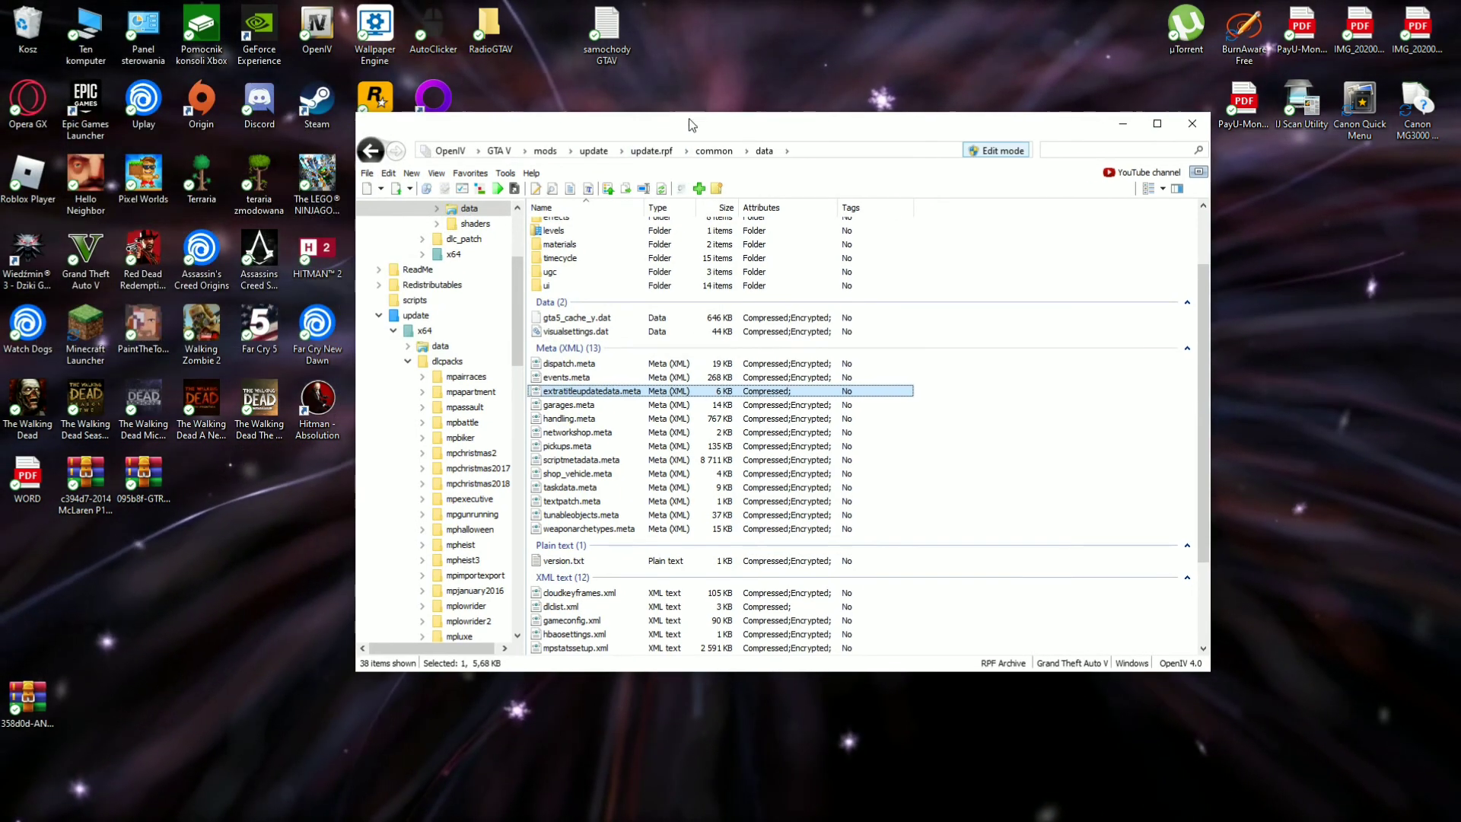
double_click(614, 30)
double_click(616, 32)
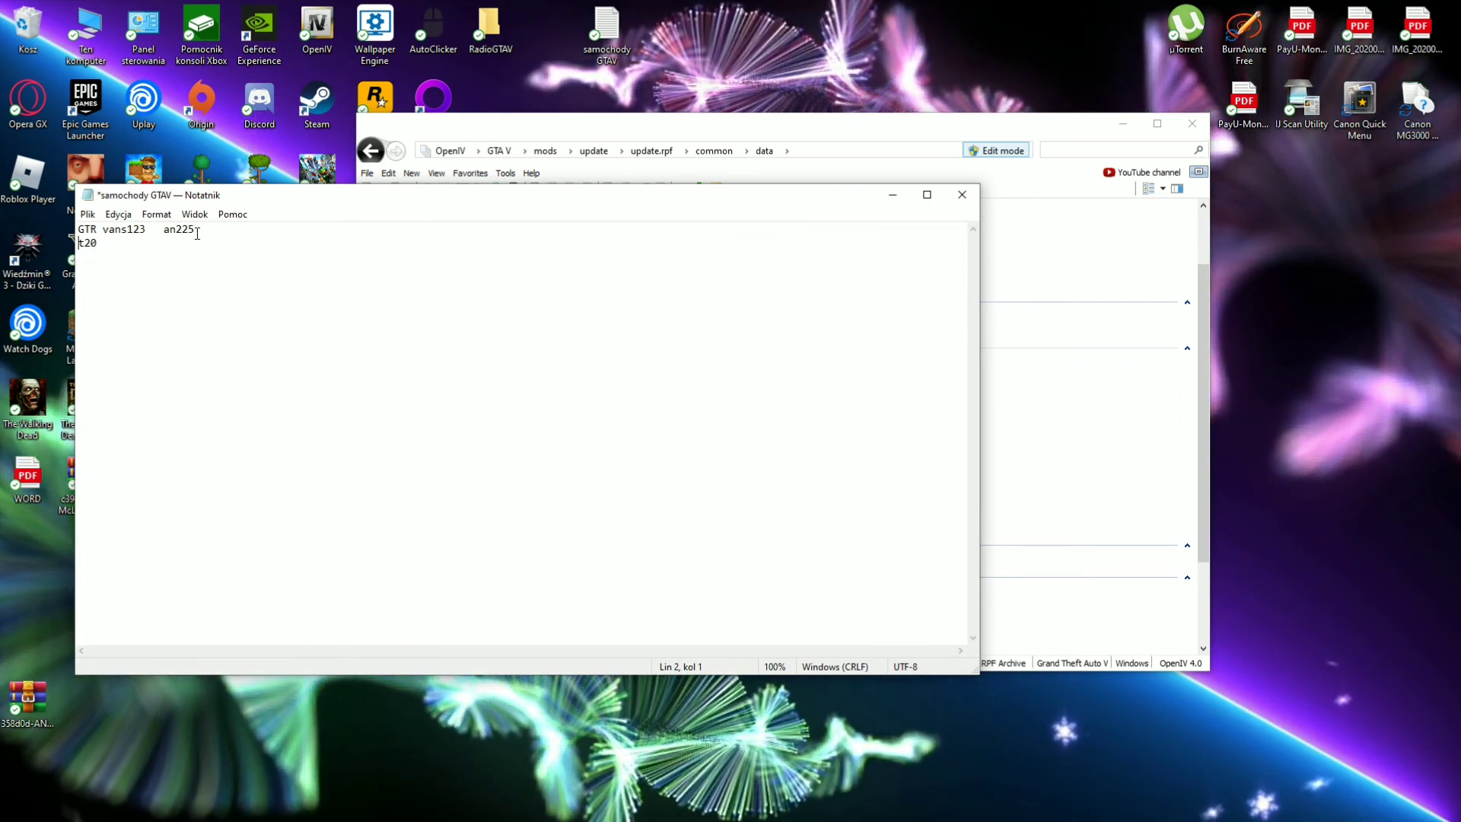
key("Left")
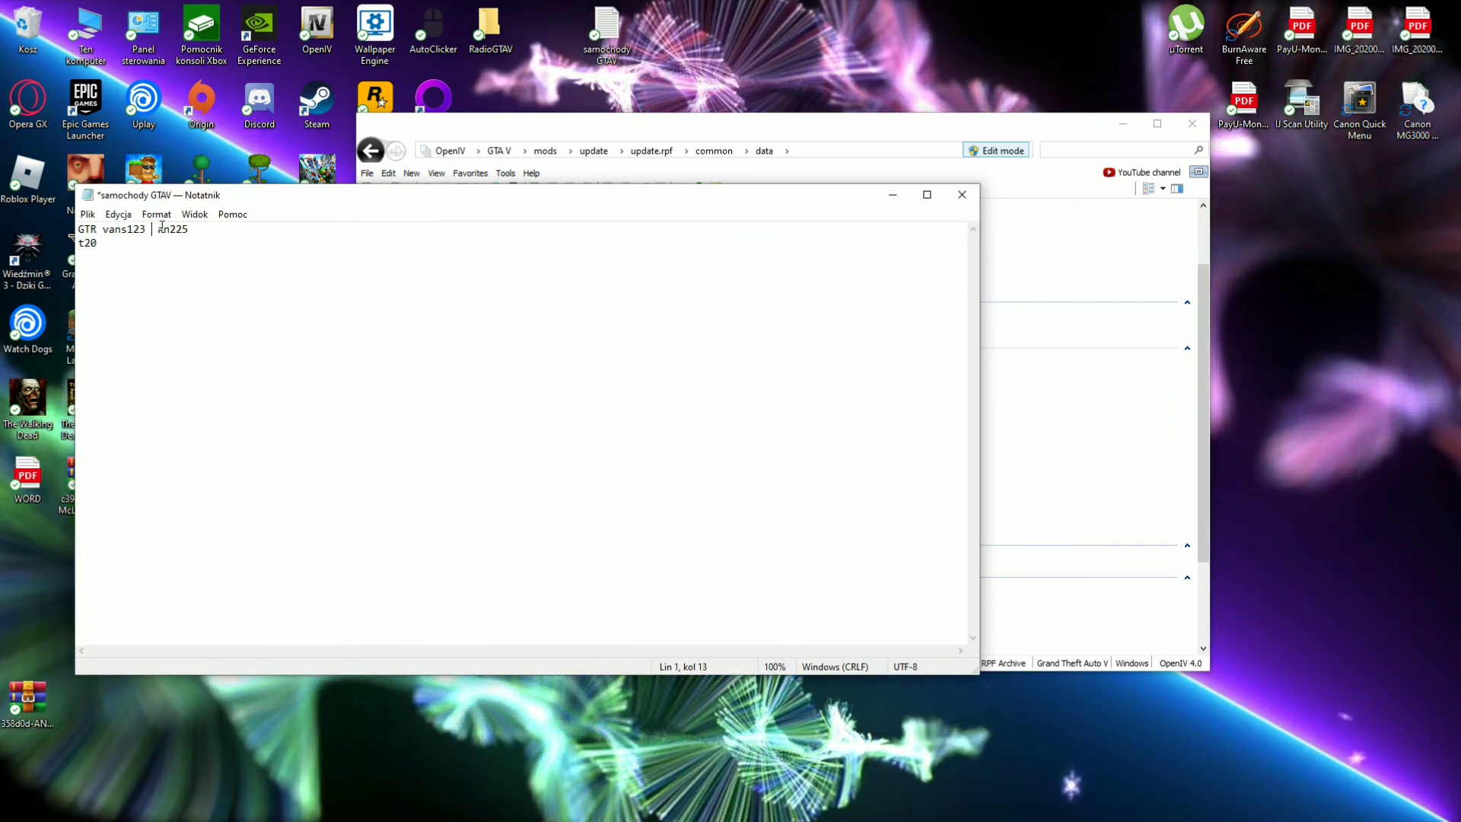
key("BackSpace")
key("BackSpace")
key("BackSpace")
key("BackSpace")
key("BackSpace")
key("BackSpace")
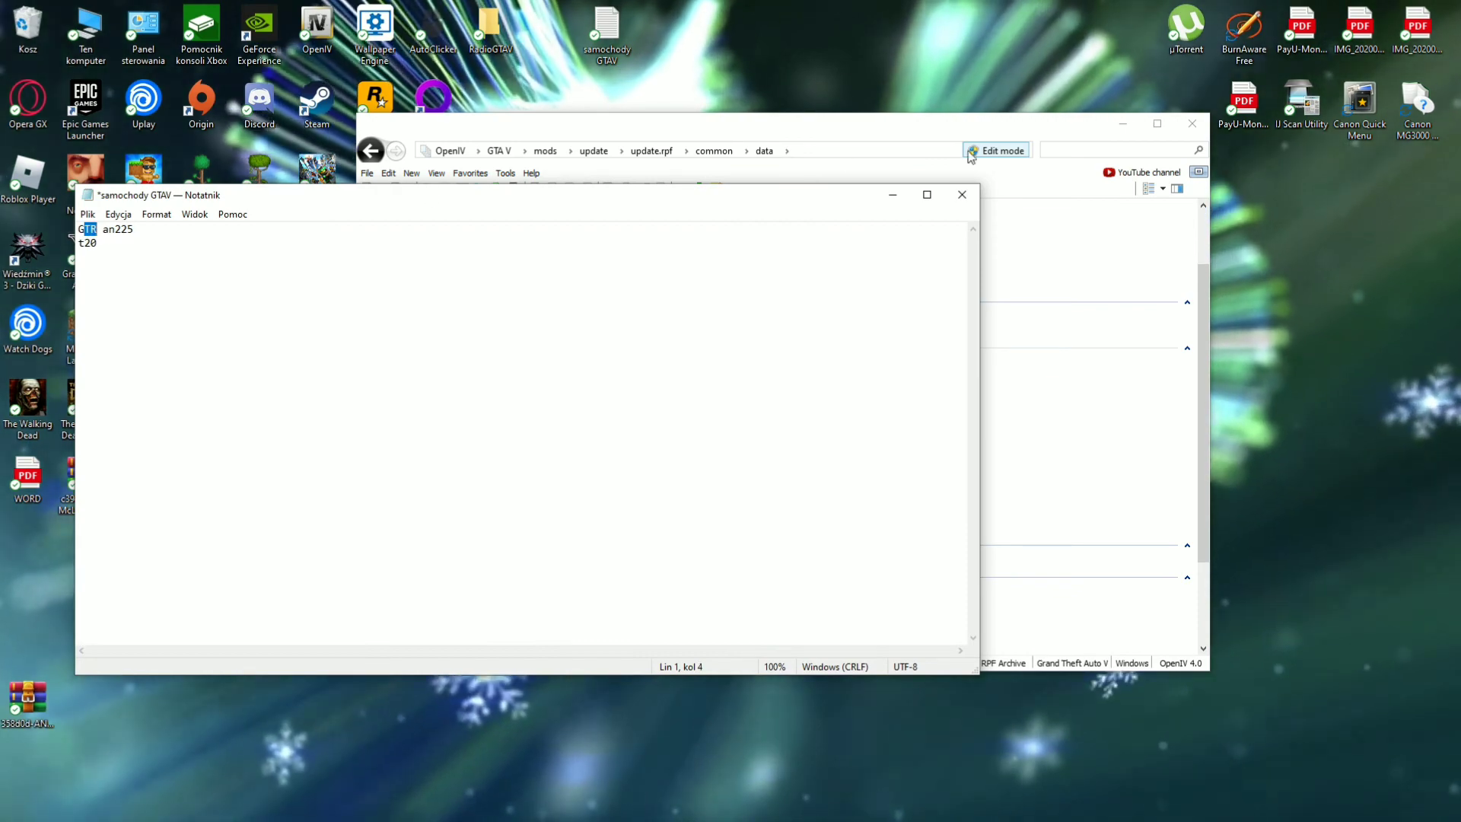
left_click(962, 195)
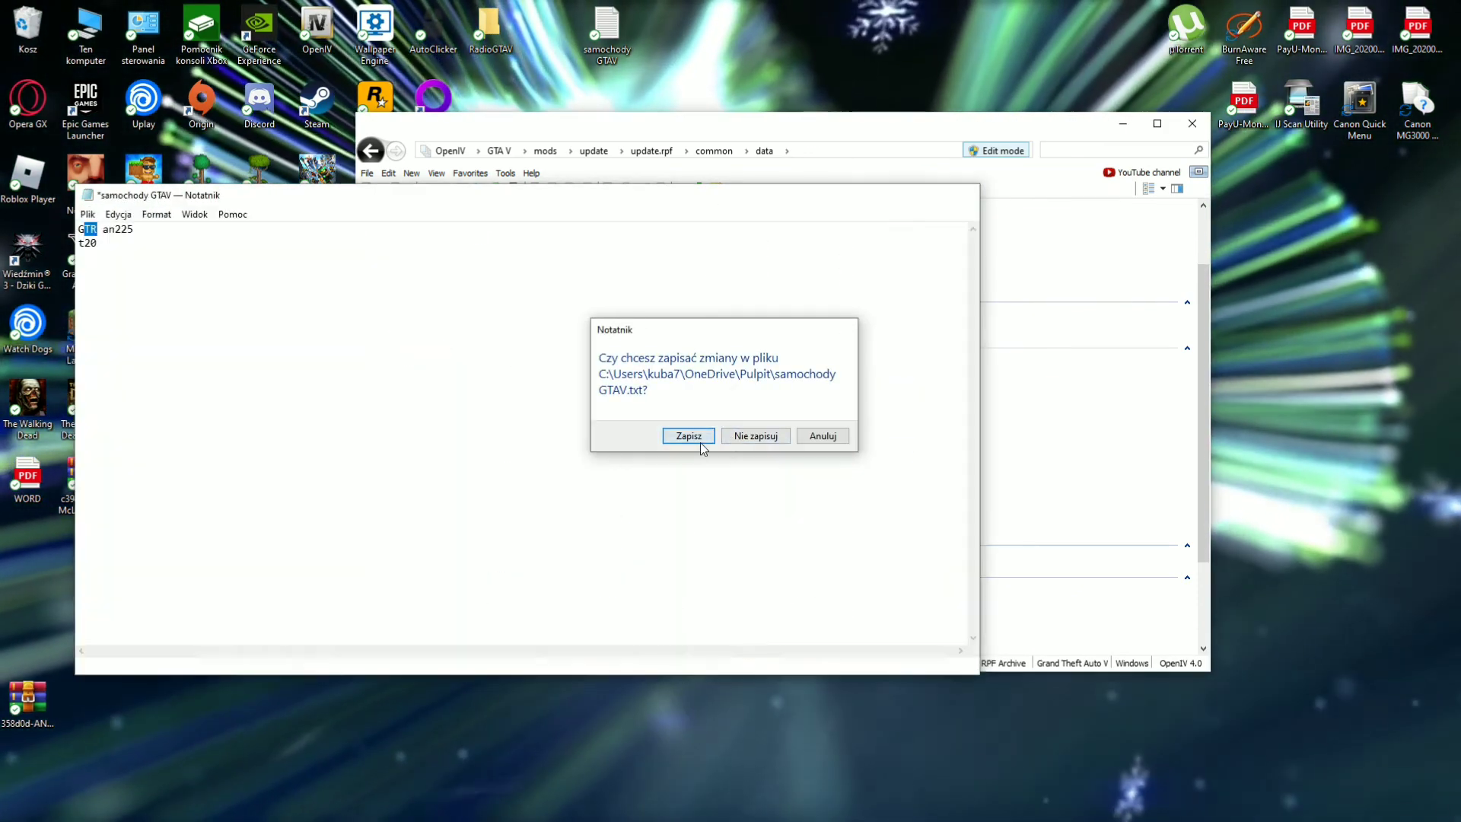
left_click(695, 437)
Return OpenIV to the GTA V root folder and open ENG Readme.txt from the [Replace] folder of the McLaren P1 archive
left_click(499, 150)
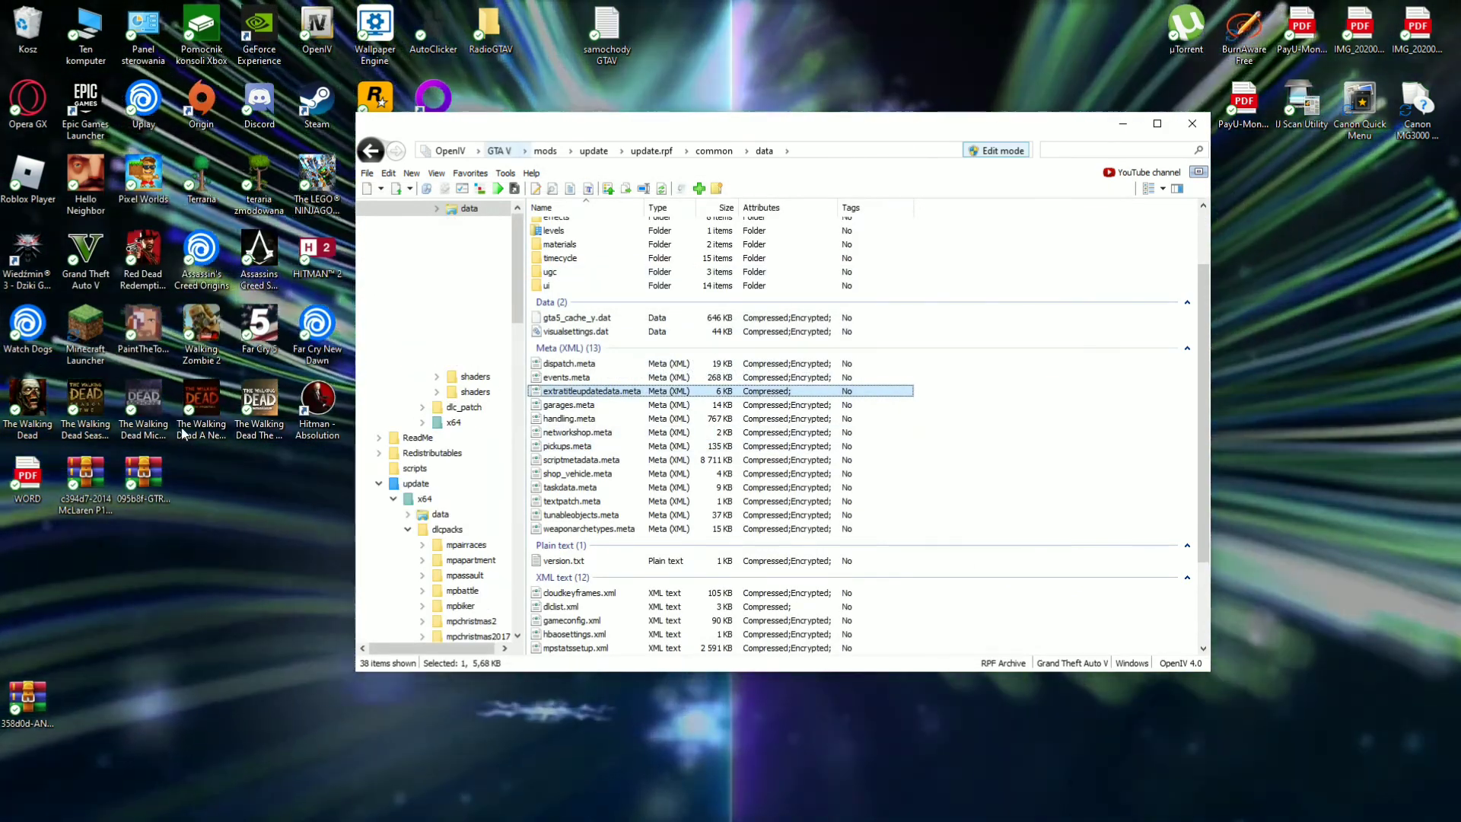
double_click(108, 467)
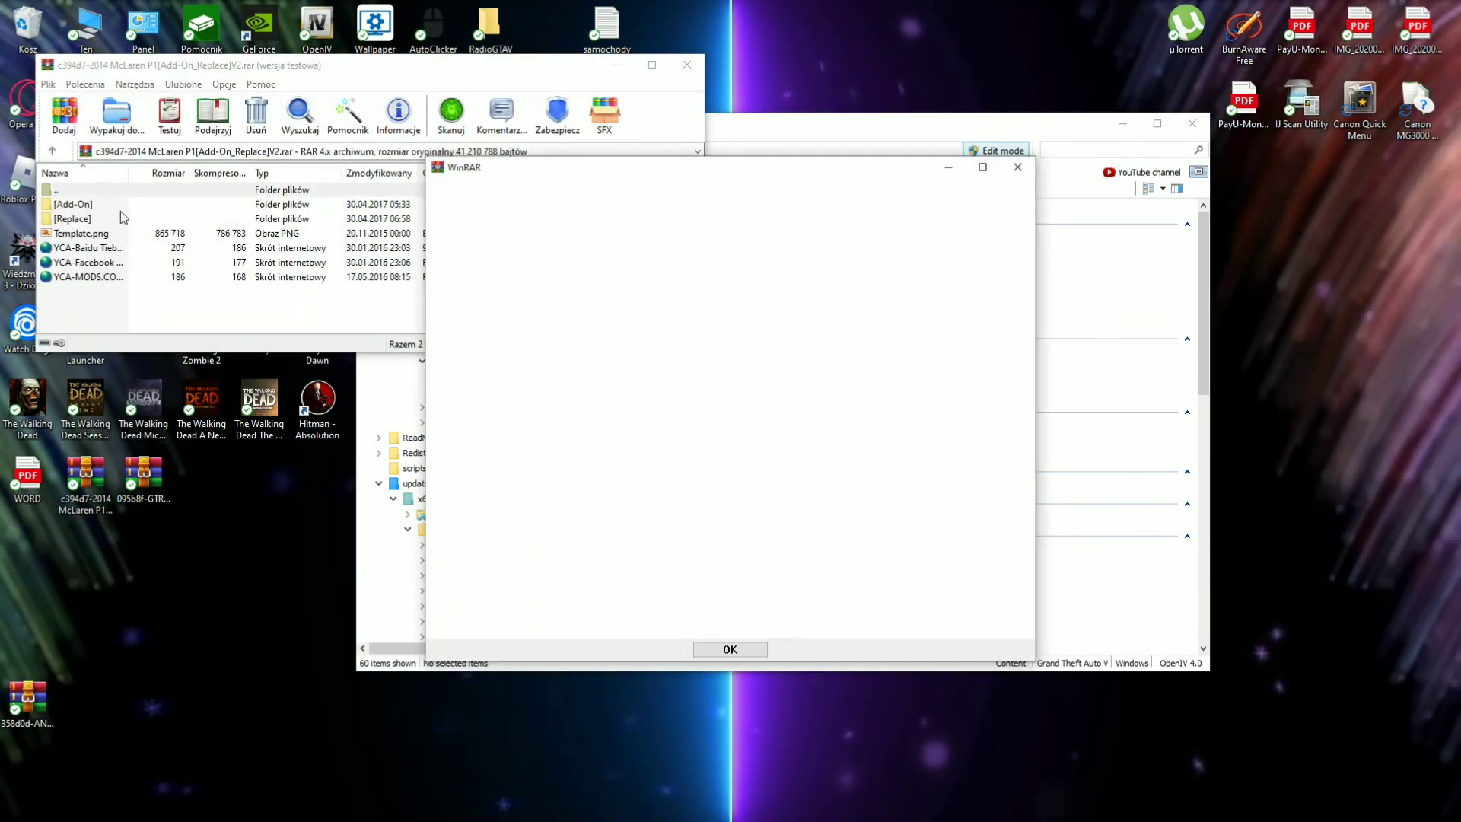
left_click(1017, 166)
double_click(72, 218)
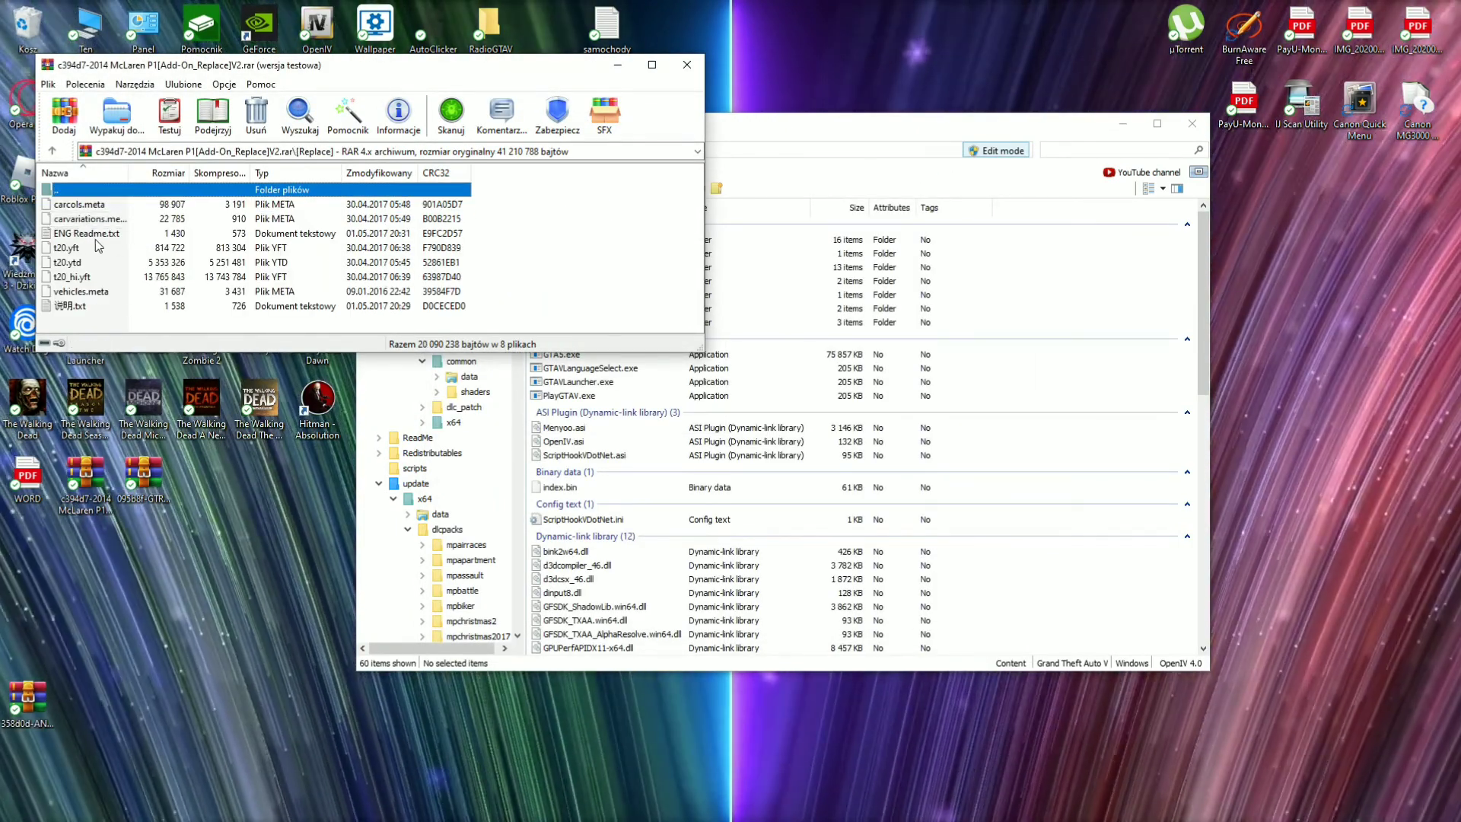
left_click(127, 236)
double_click(127, 237)
Examine the readme's installation section for the replacement path of t20_hi.yft, t20.yft and t20.ytd
left_click(66, 249)
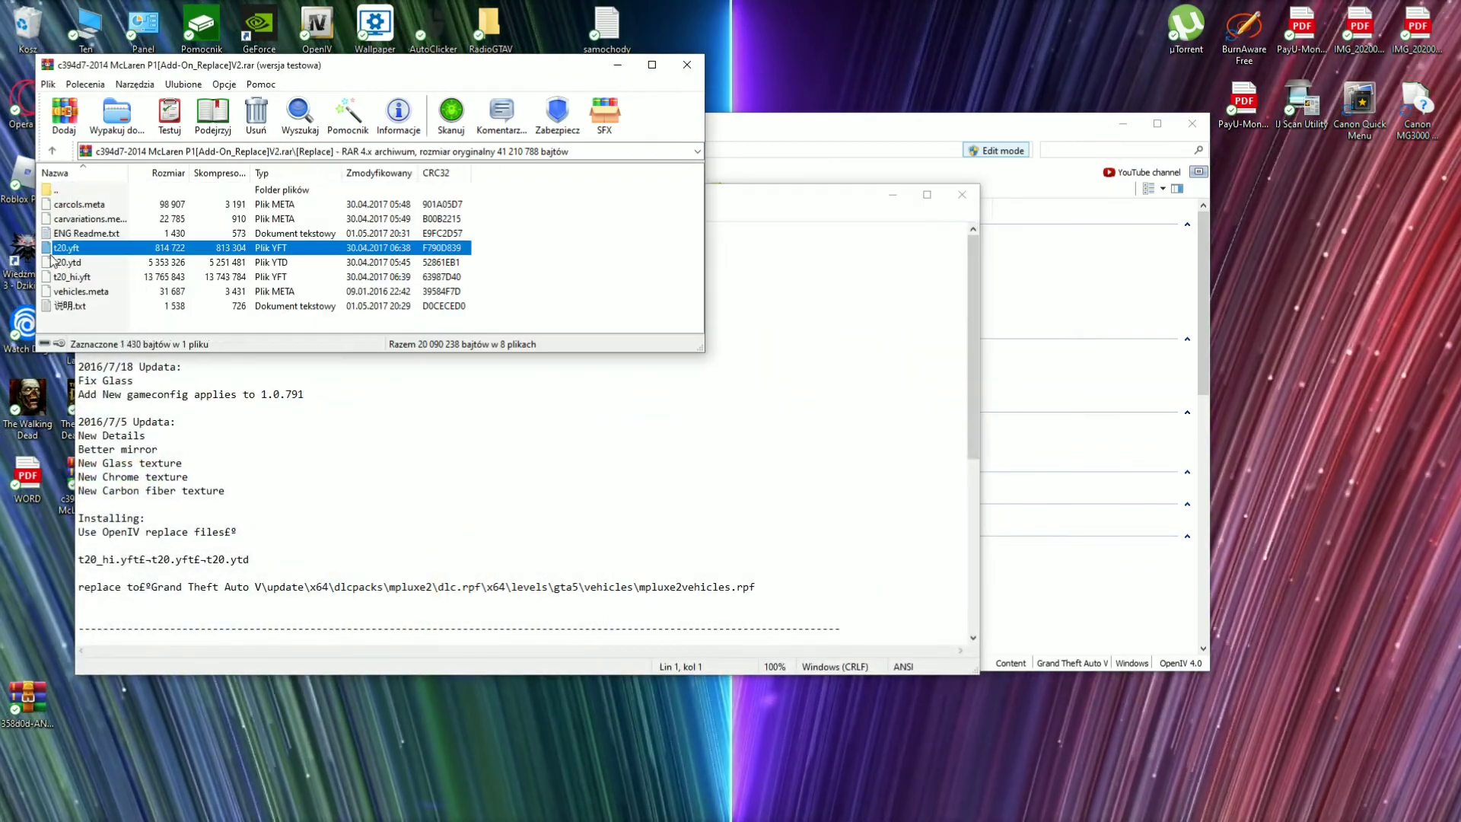
left_click(95, 277)
left_click(341, 430)
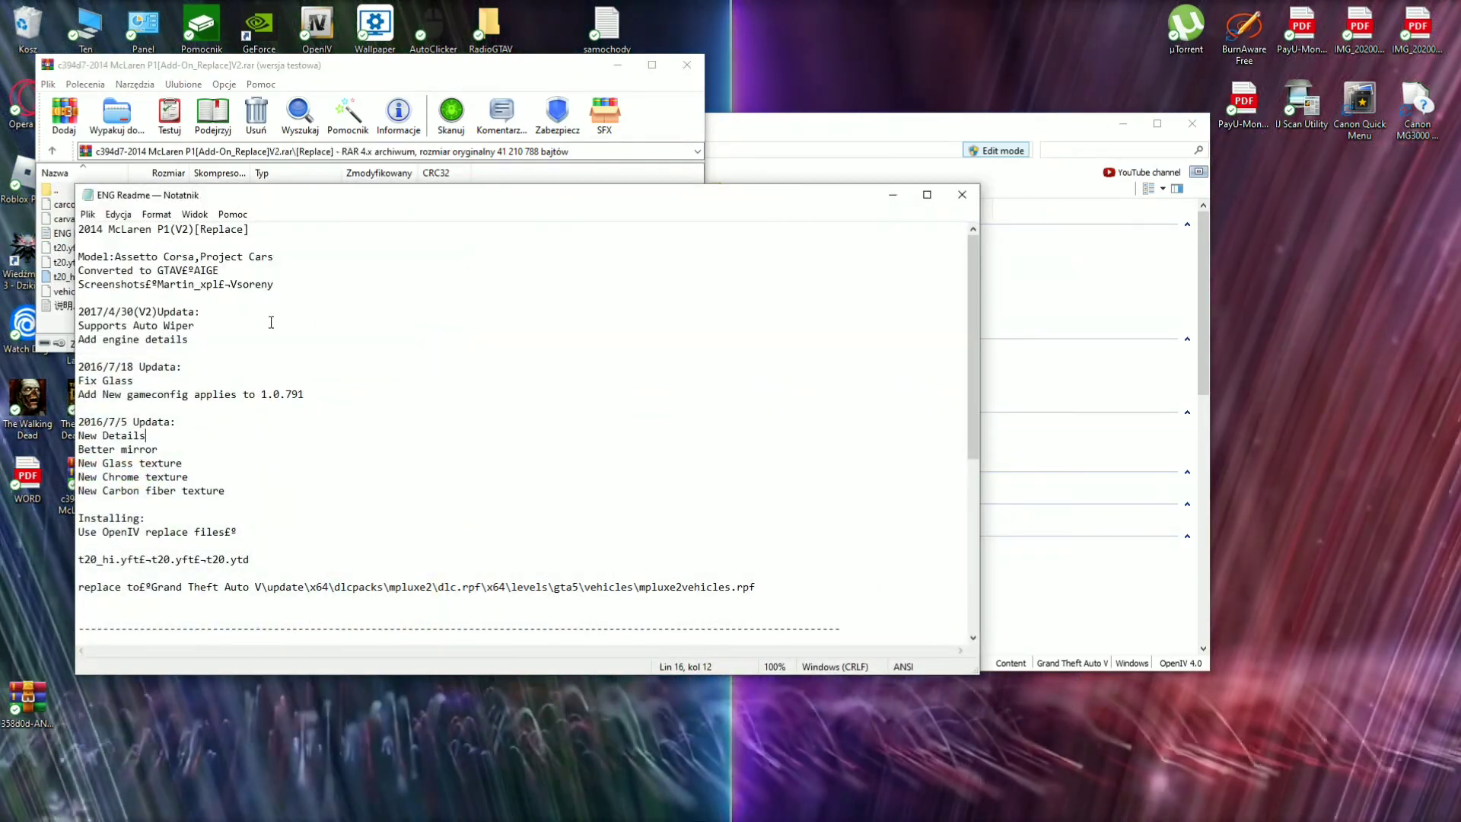
left_click_drag(242, 208, 254, 142)
scroll(171, 196, "down", 4)
scroll(213, 333, "down", 4)
scroll(161, 277, "up", 2)
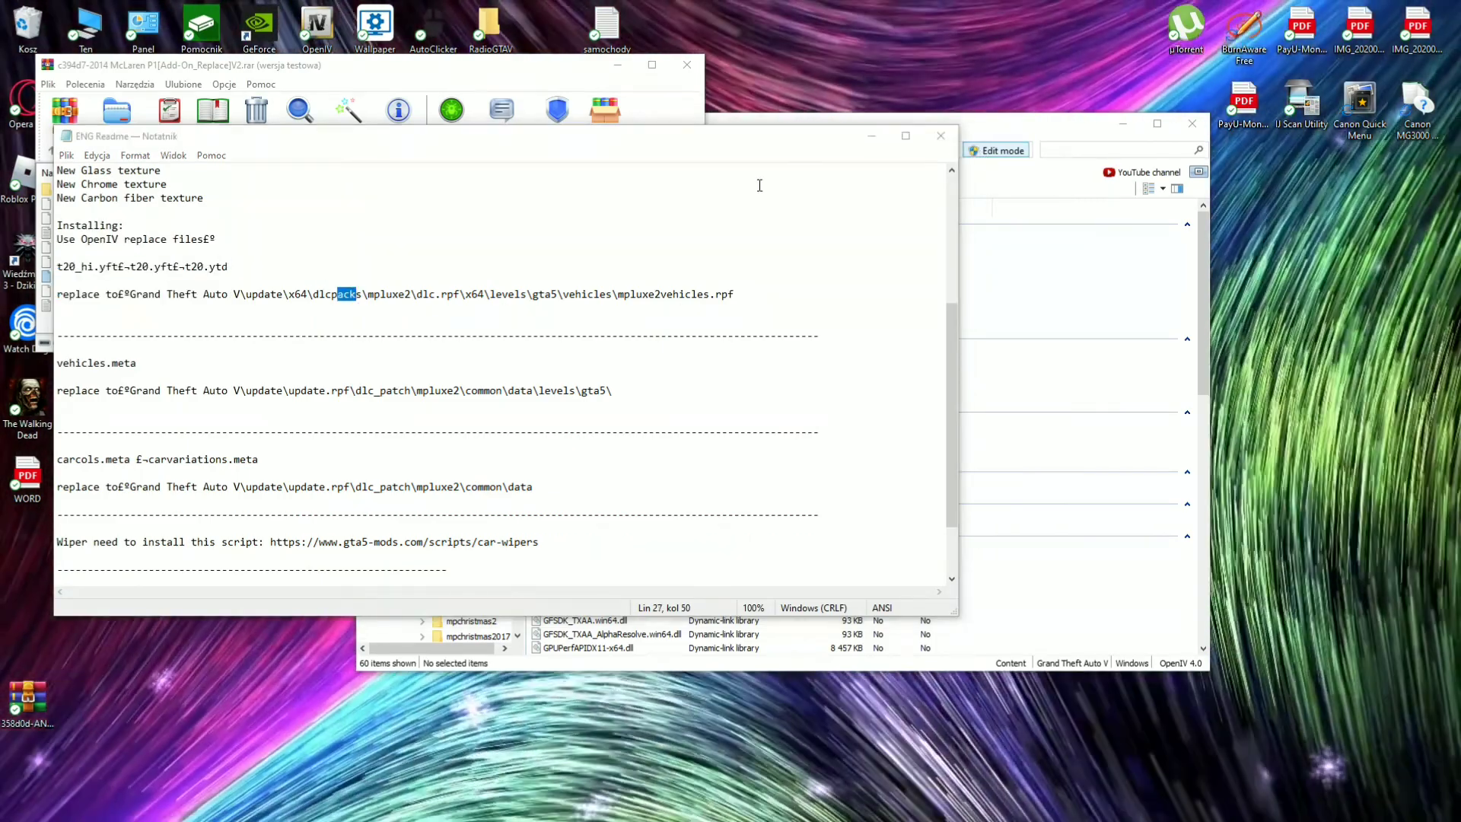
Open the game's original update\x64\dlcpacks\mpluxe2 folder in OpenIV
left_click(1014, 133)
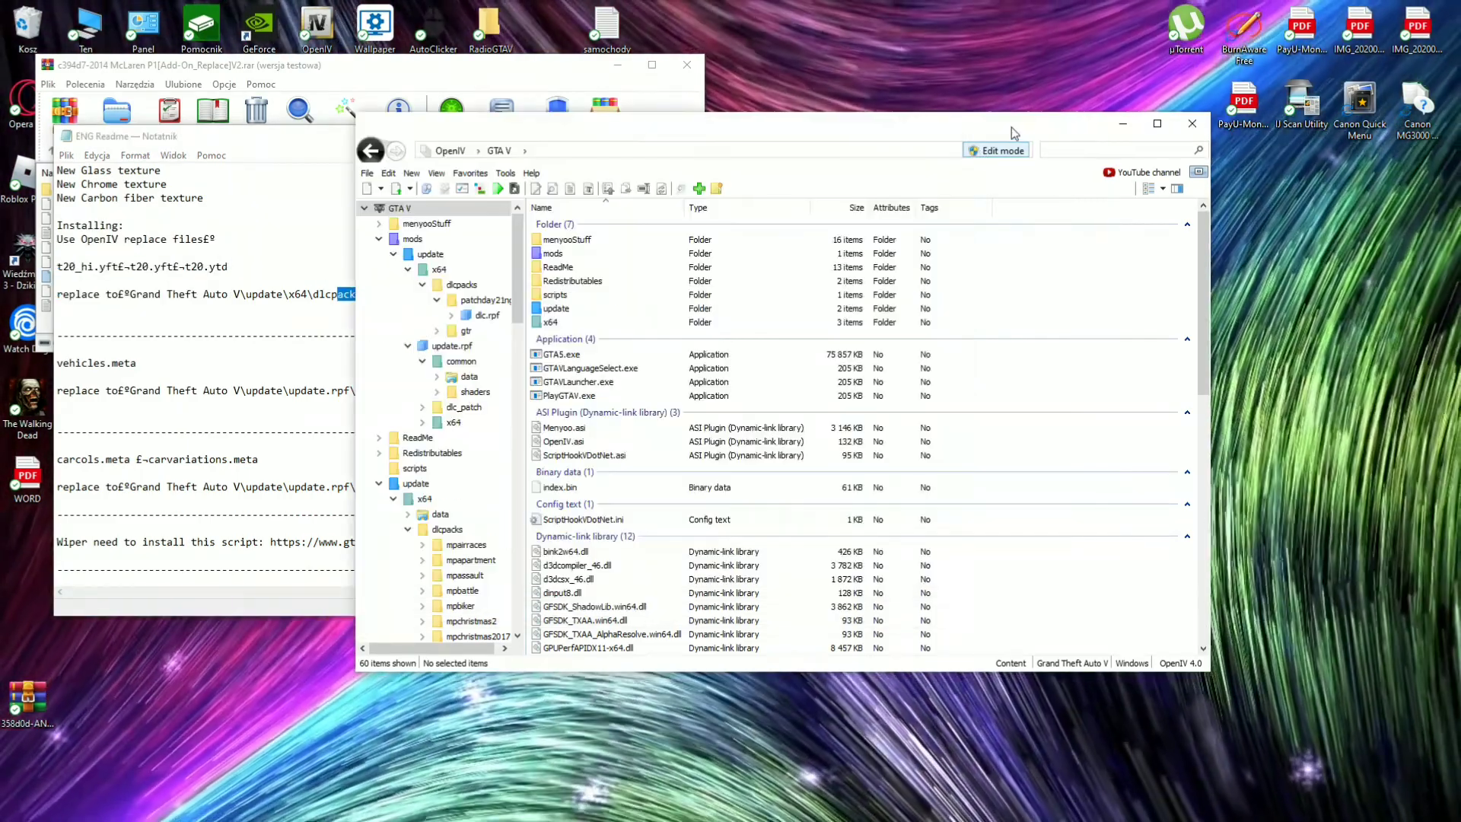
double_click(564, 309)
double_click(562, 241)
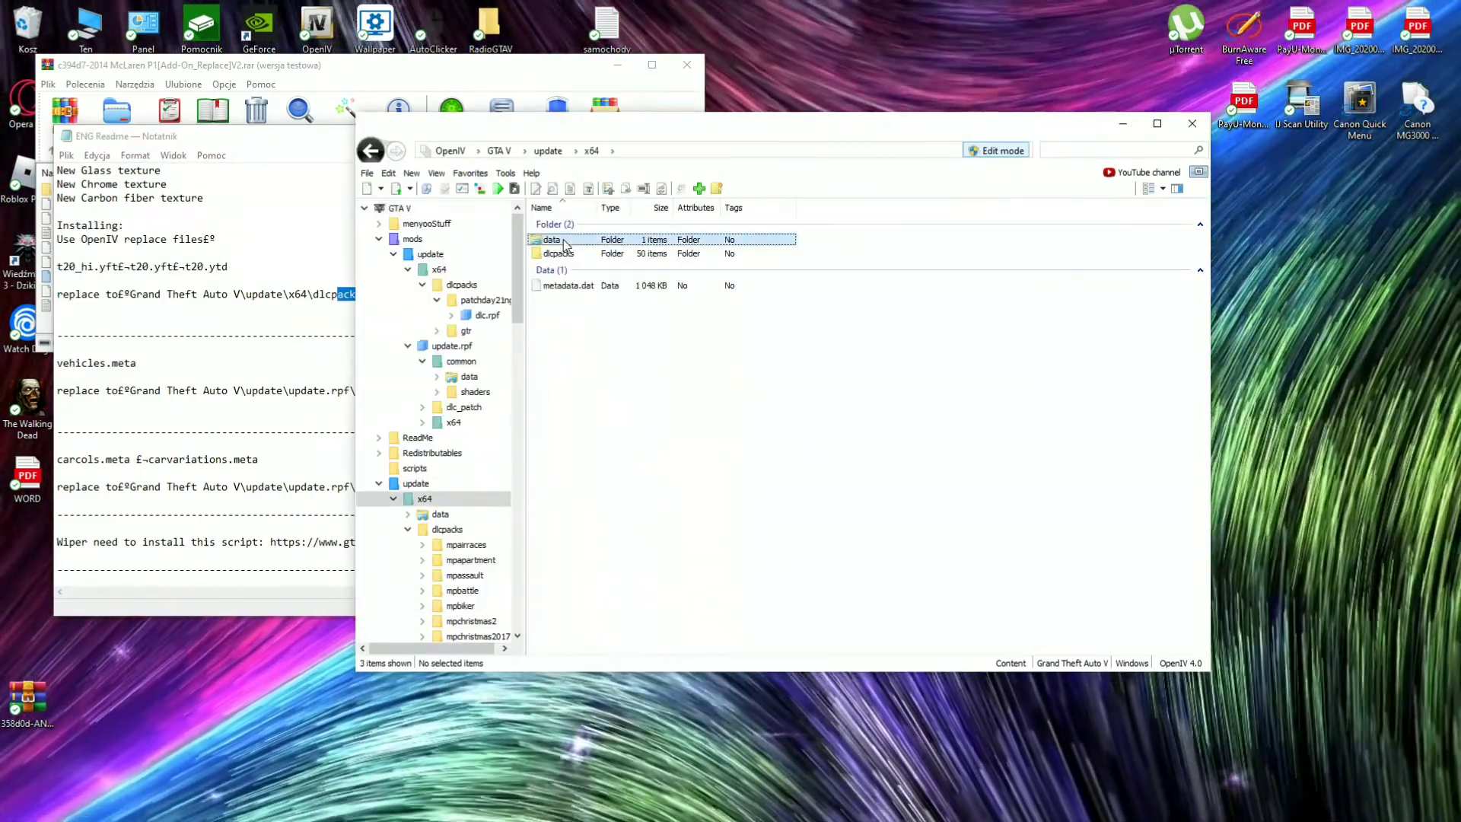
double_click(549, 257)
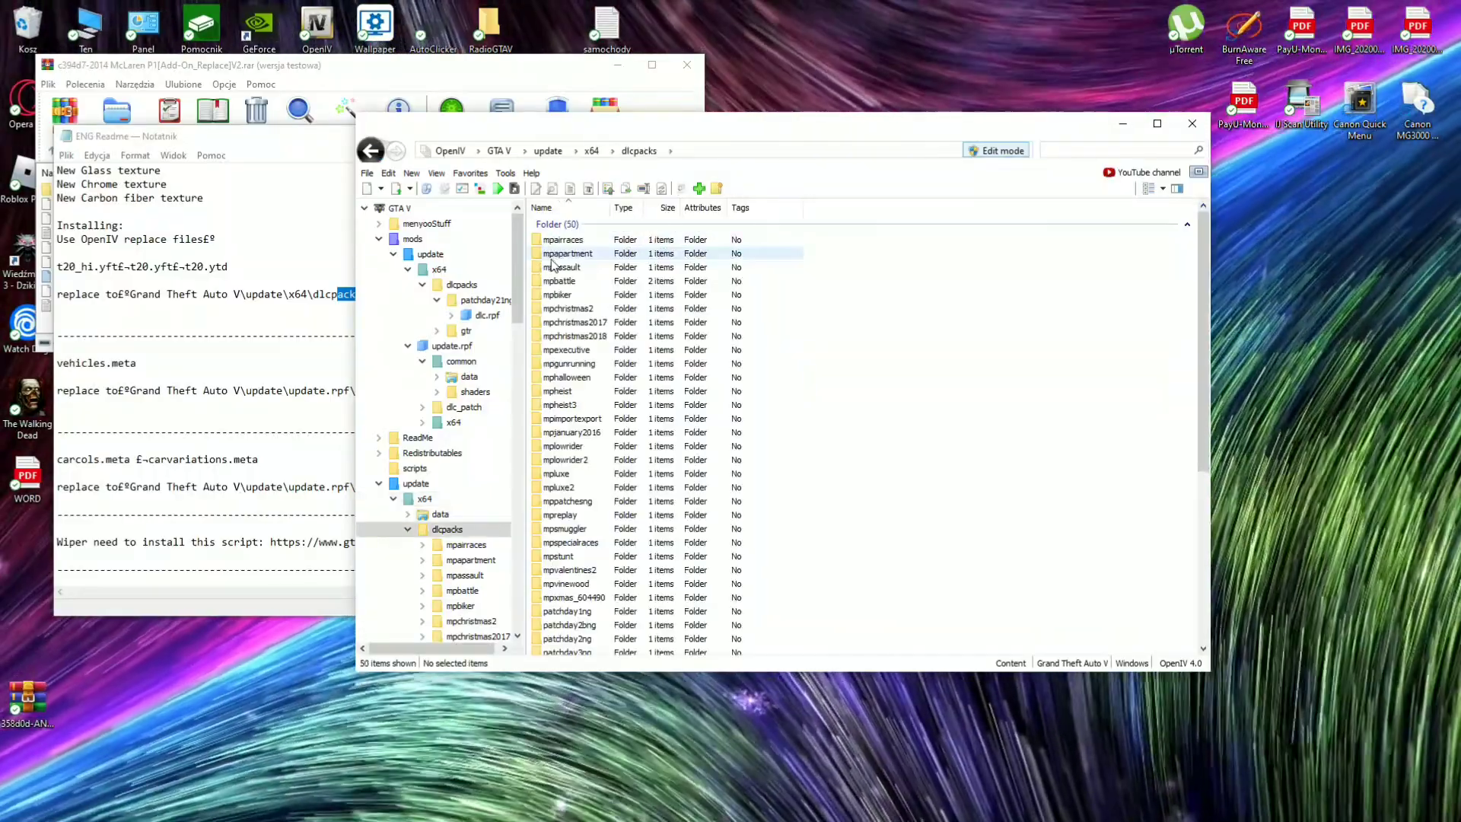
scroll(559, 308, "down", 3)
scroll(567, 342, "up", 1)
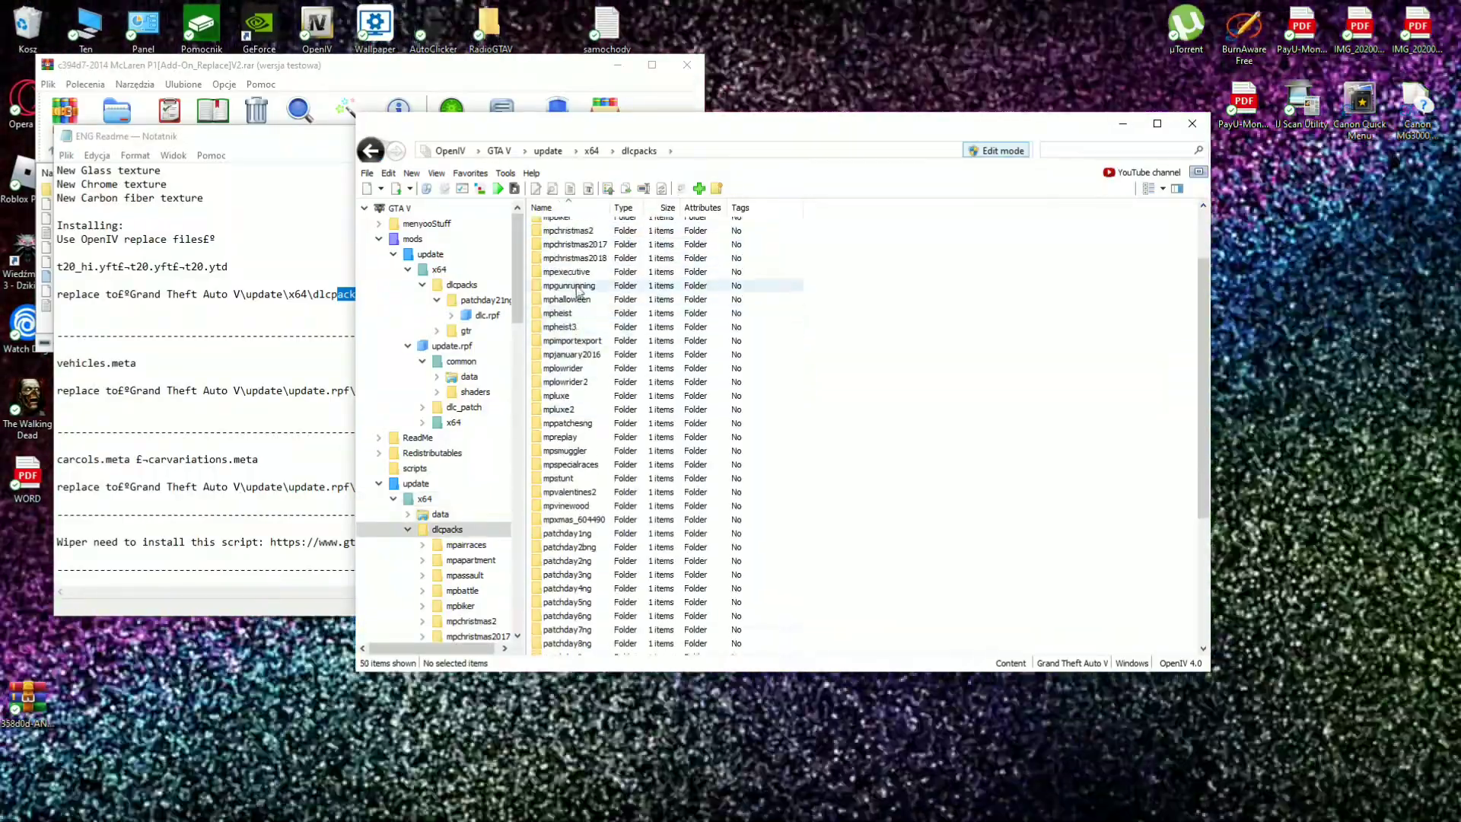
double_click(563, 409)
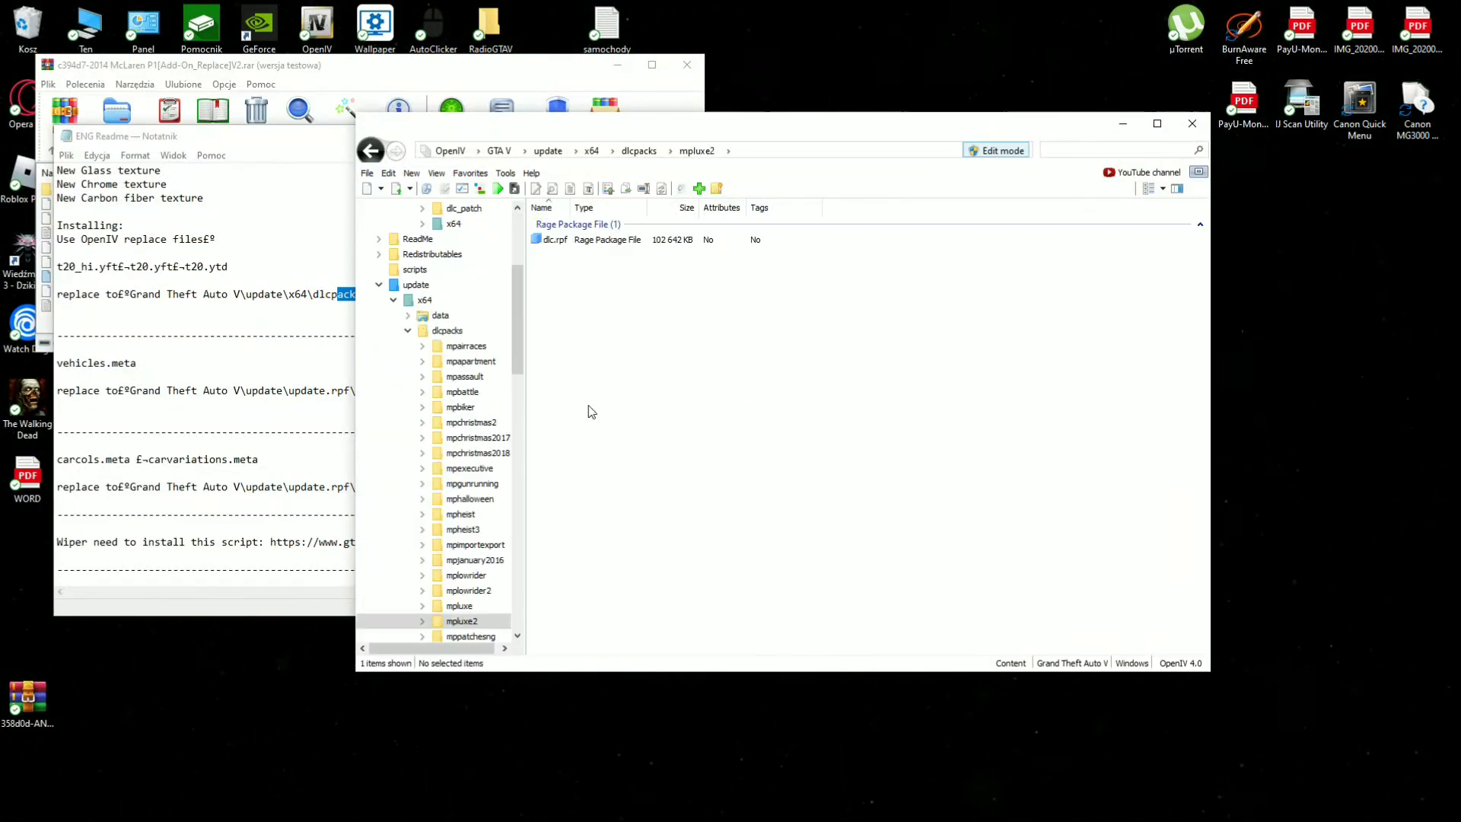
Check mpluxe2 in the readme path, open that folder's dlc.rpf and copy the archive to the mods folder
left_click_drag(602, 124, 676, 139)
left_click_drag(367, 296, 416, 303)
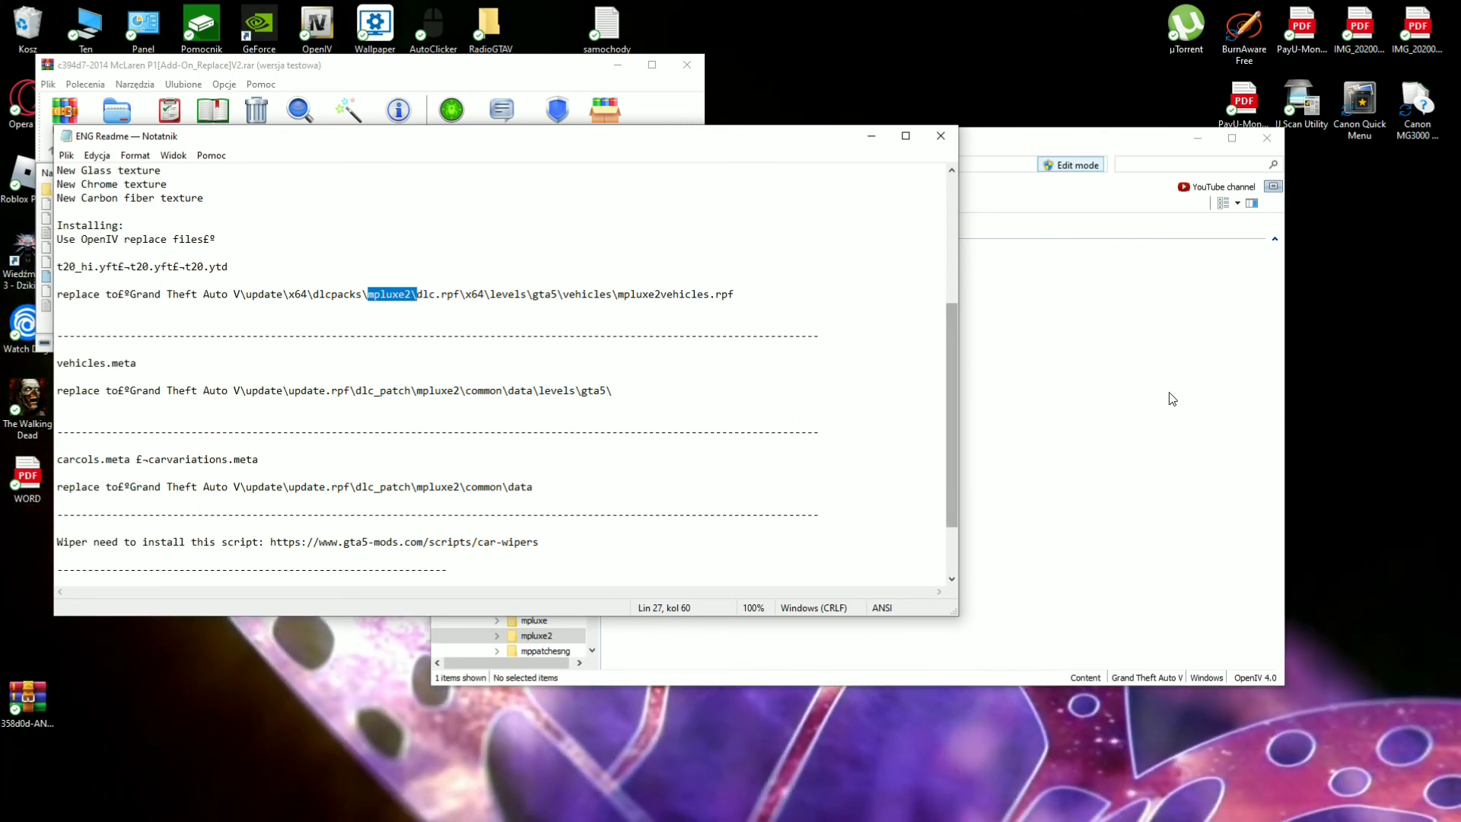
left_click(1169, 398)
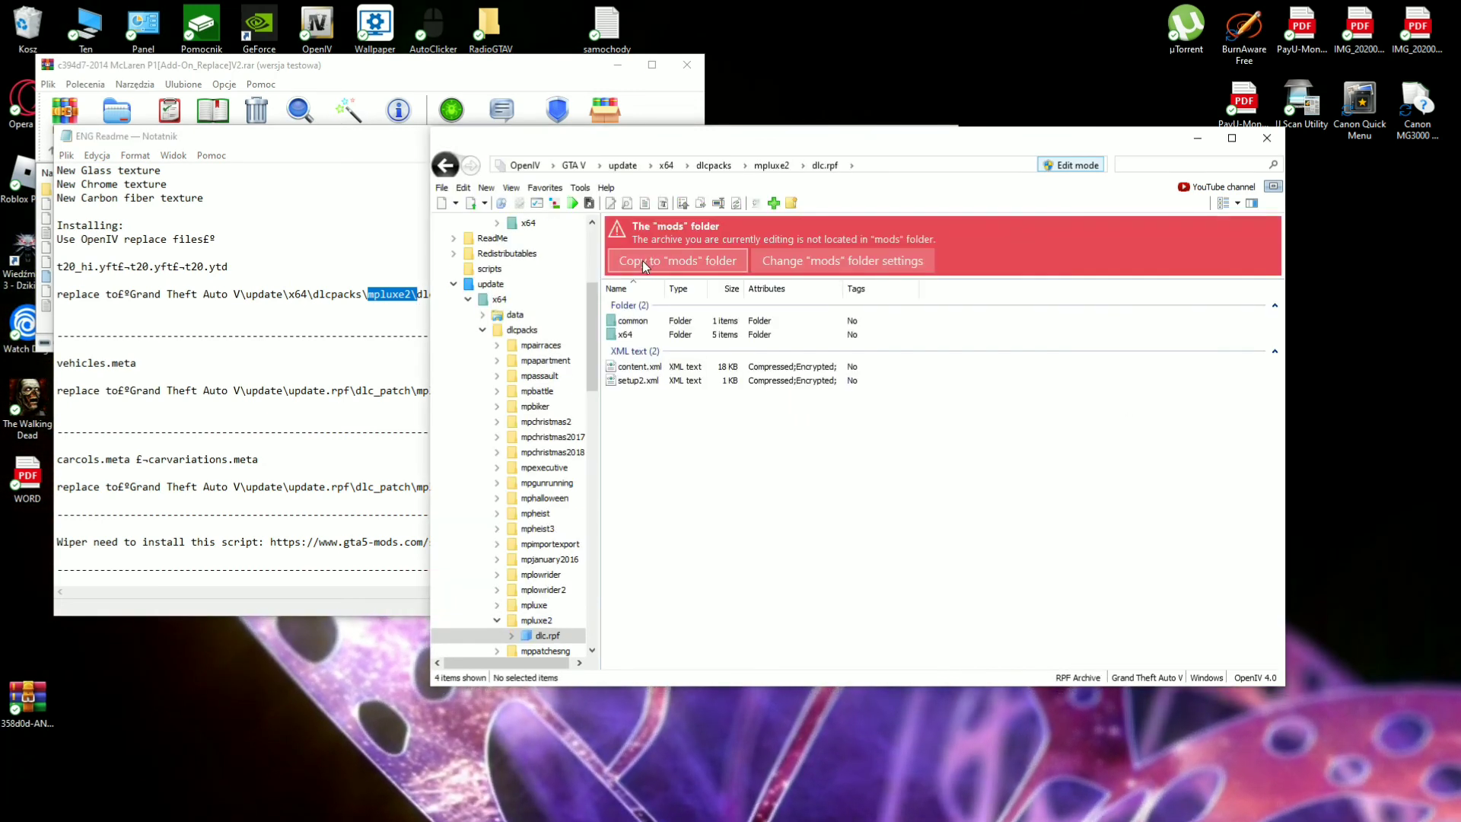
left_click(652, 263)
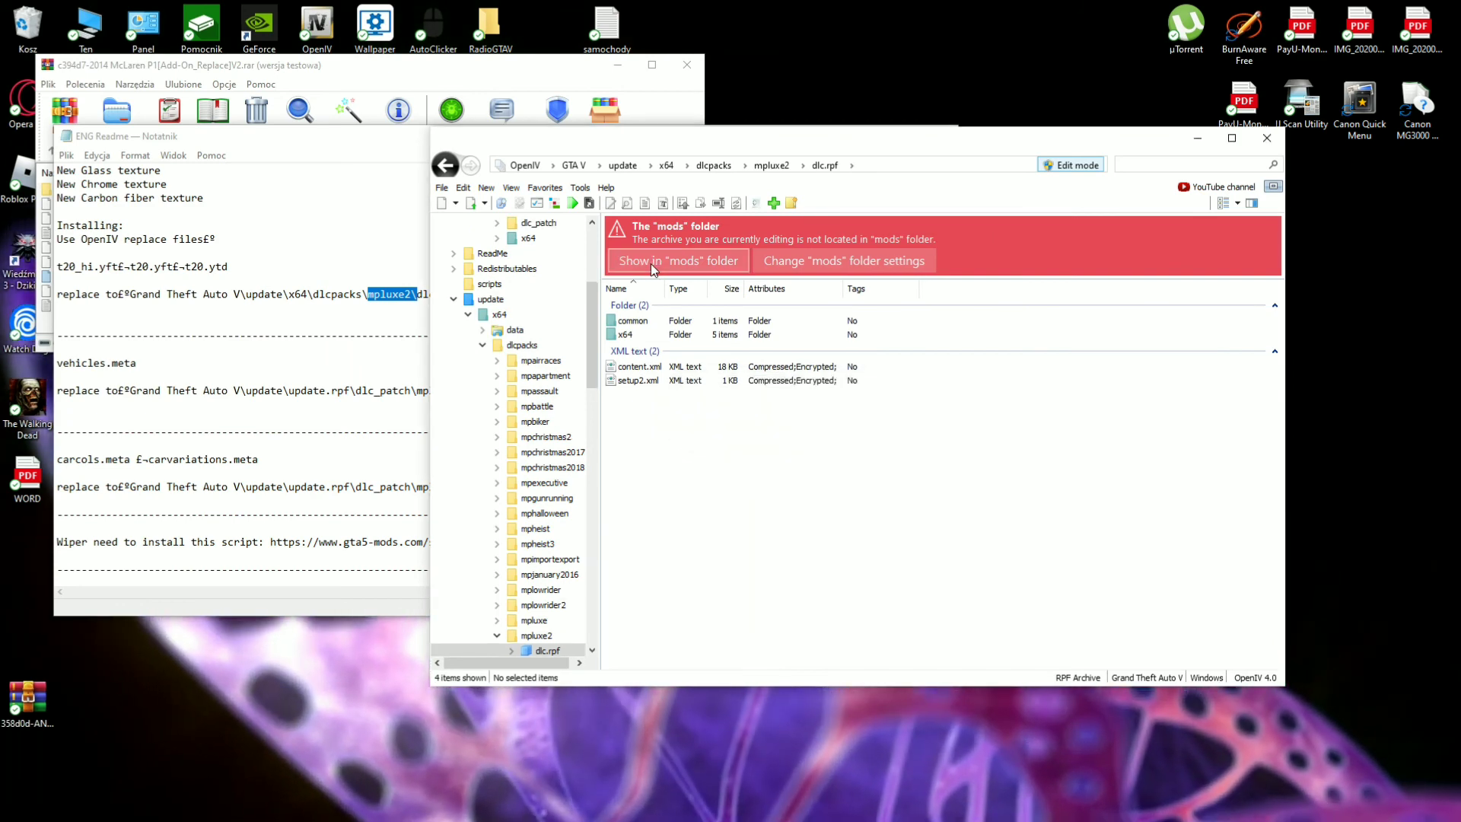
In the mods copy of mpluxe2's dlc.rpf, open mpluxe2vehicles.rpf under x64\levels\gta5\vehicles, following the readme path
left_click(421, 354)
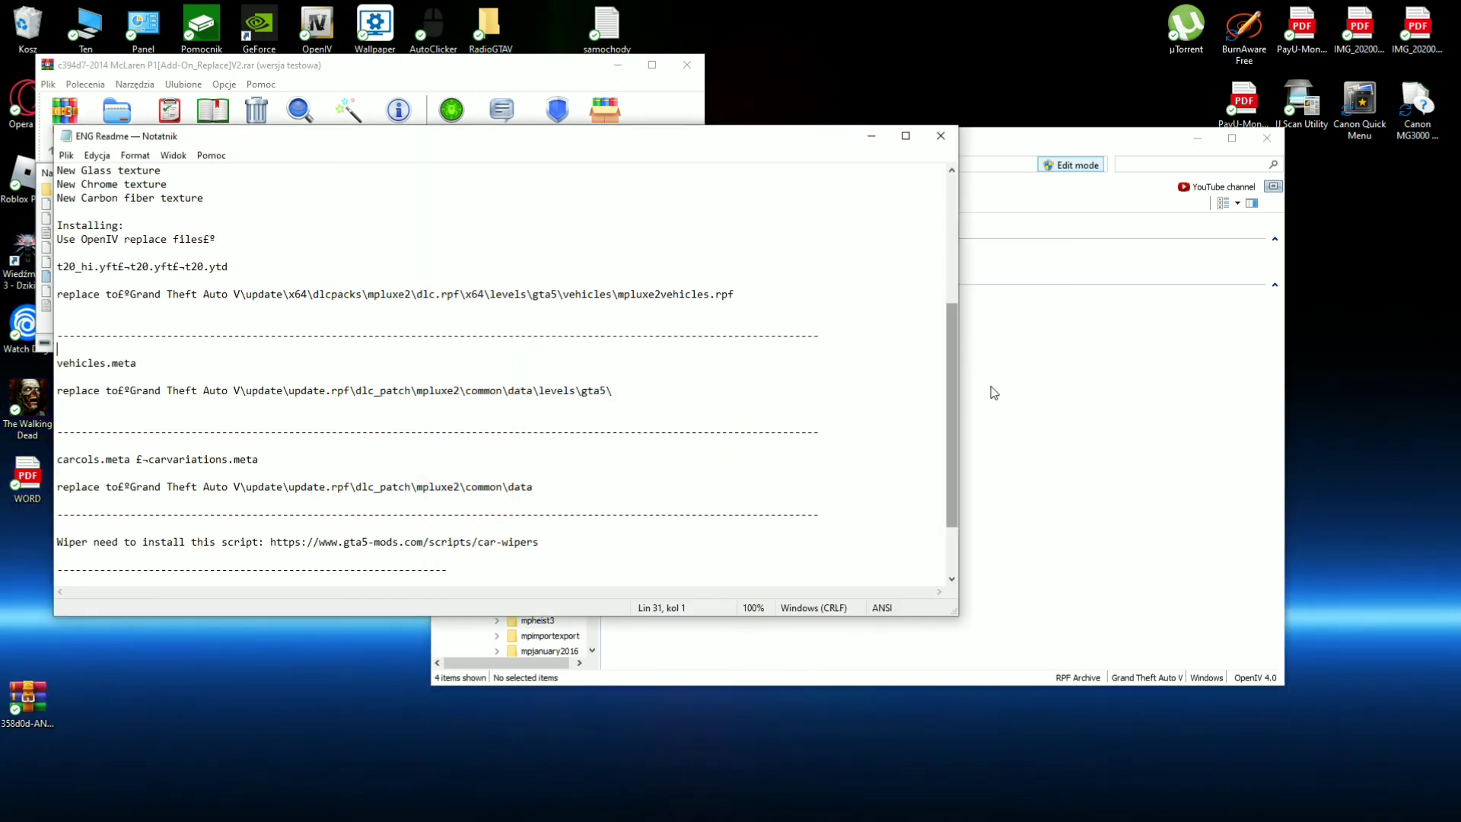
left_click(1036, 395)
left_click_drag(798, 147, 940, 143)
left_click(817, 266)
double_click(817, 267)
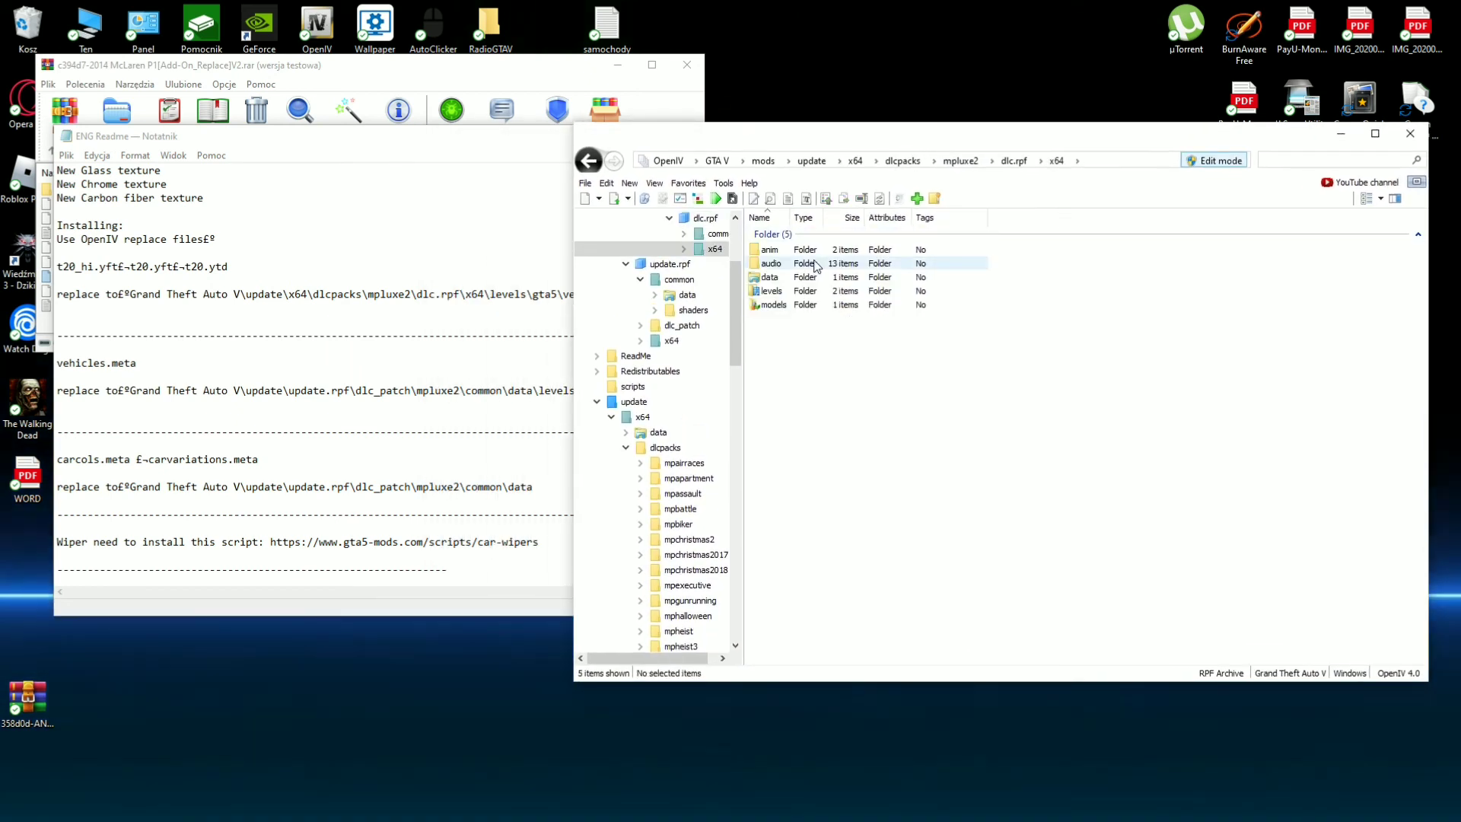
double_click(818, 290)
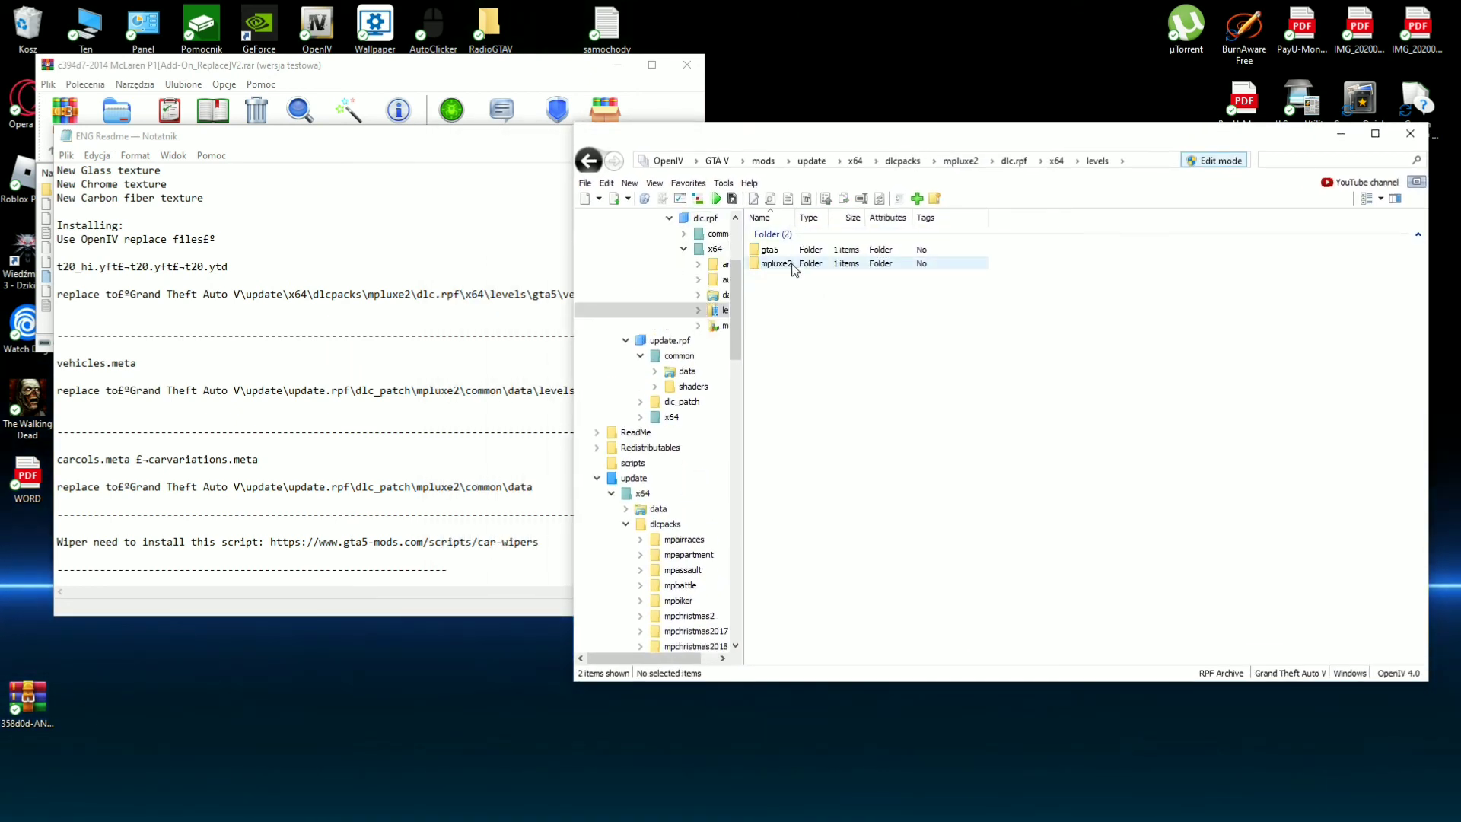
left_click(514, 287)
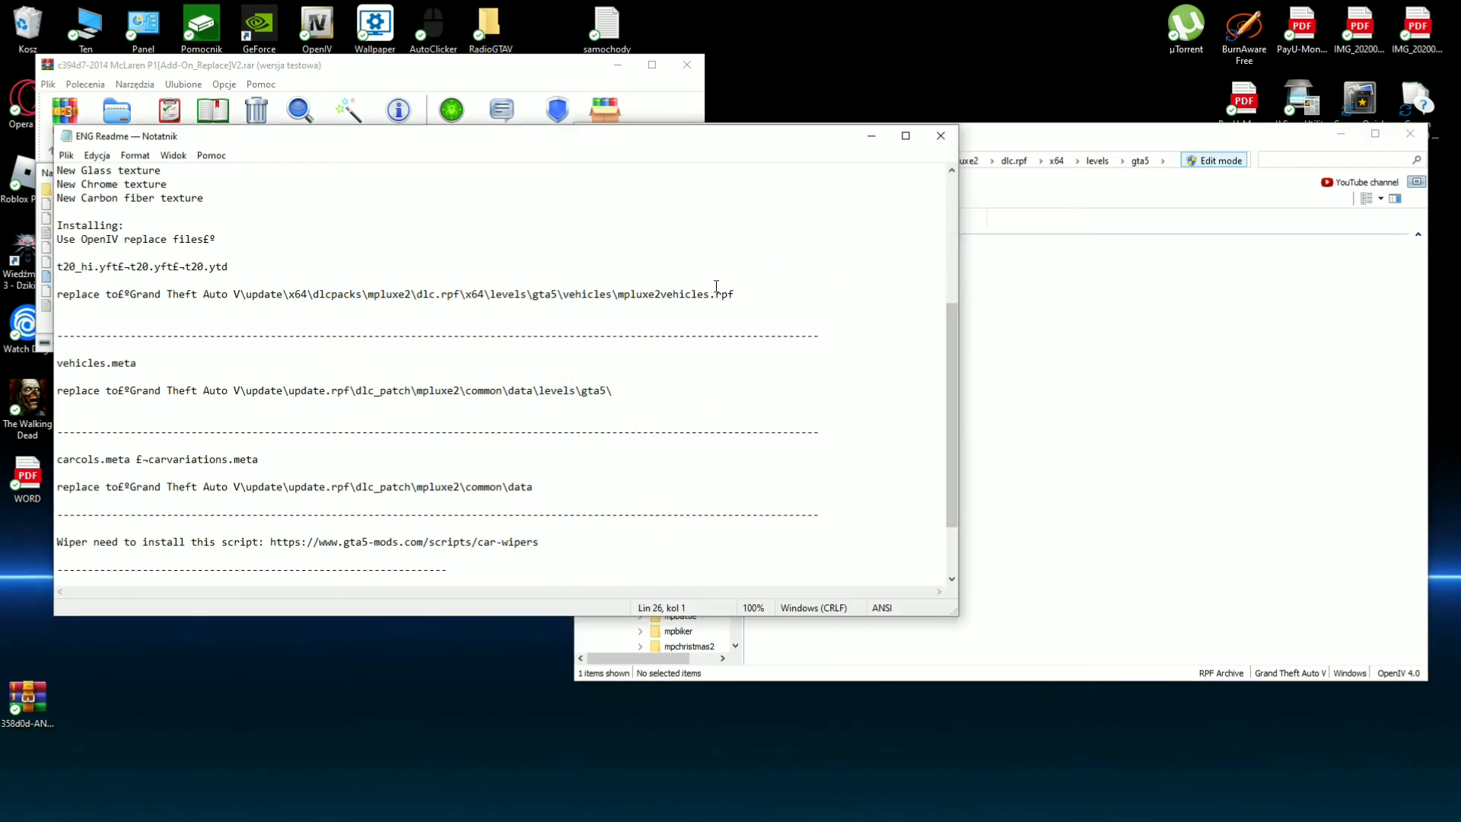
left_click(985, 302)
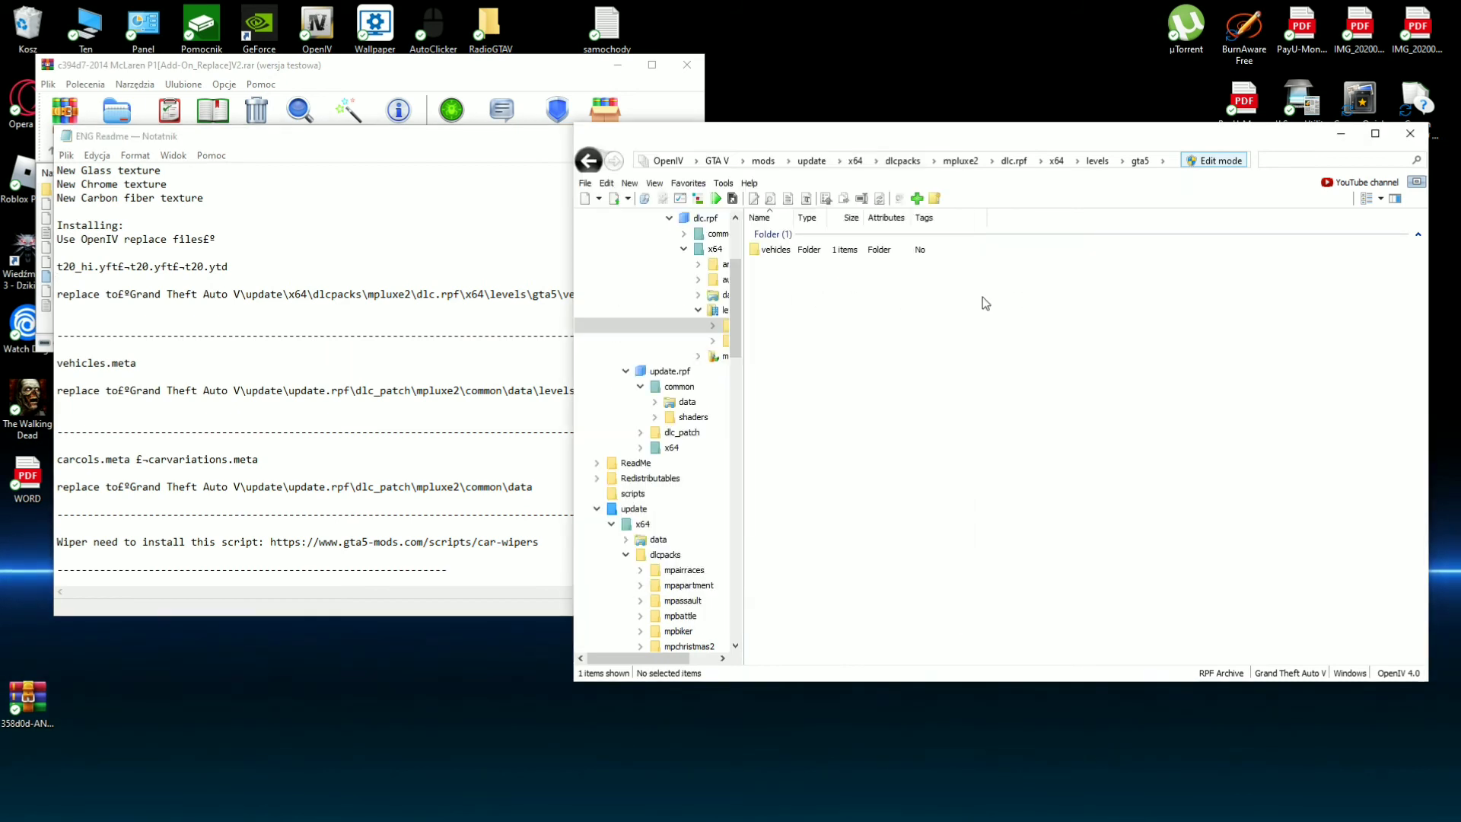
double_click(797, 250)
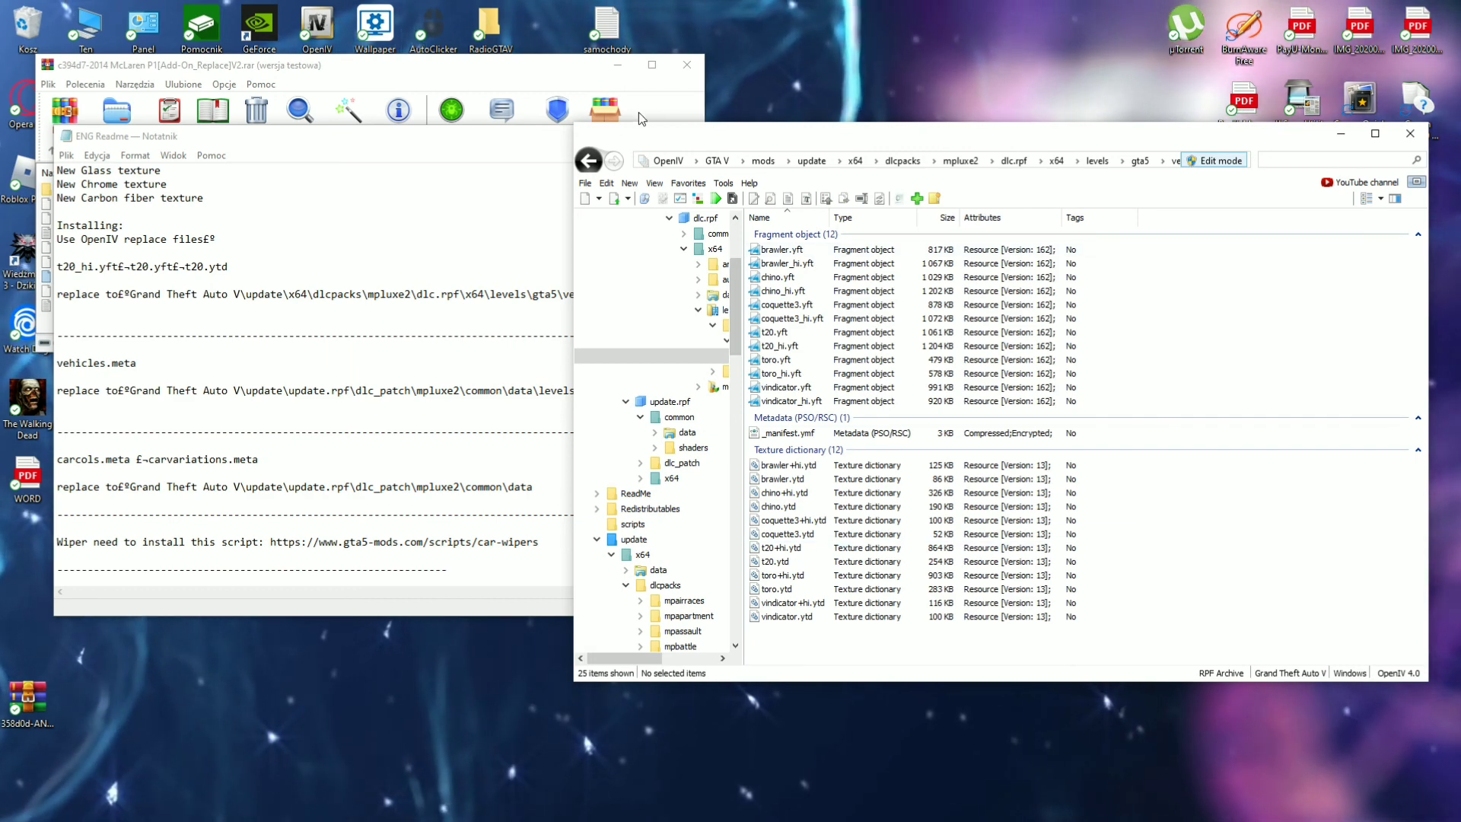
Replace t20.yft, t20.ytd and t20_hi.yft in mpluxe2vehicles.rpf with the versions from the McLaren P1 archive's [Replace] folder
left_click(449, 85)
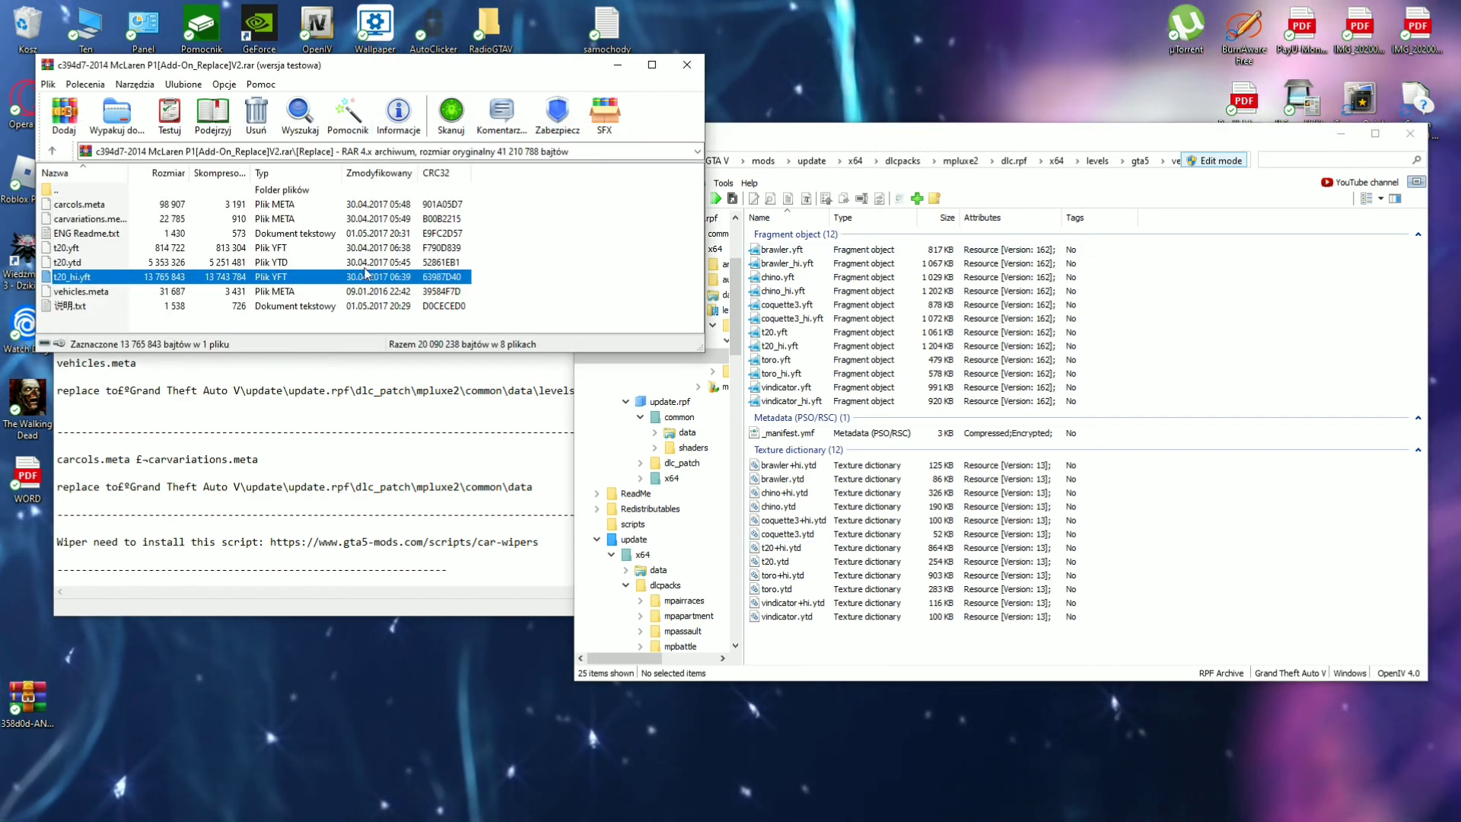
left_click_drag(484, 282, 451, 252)
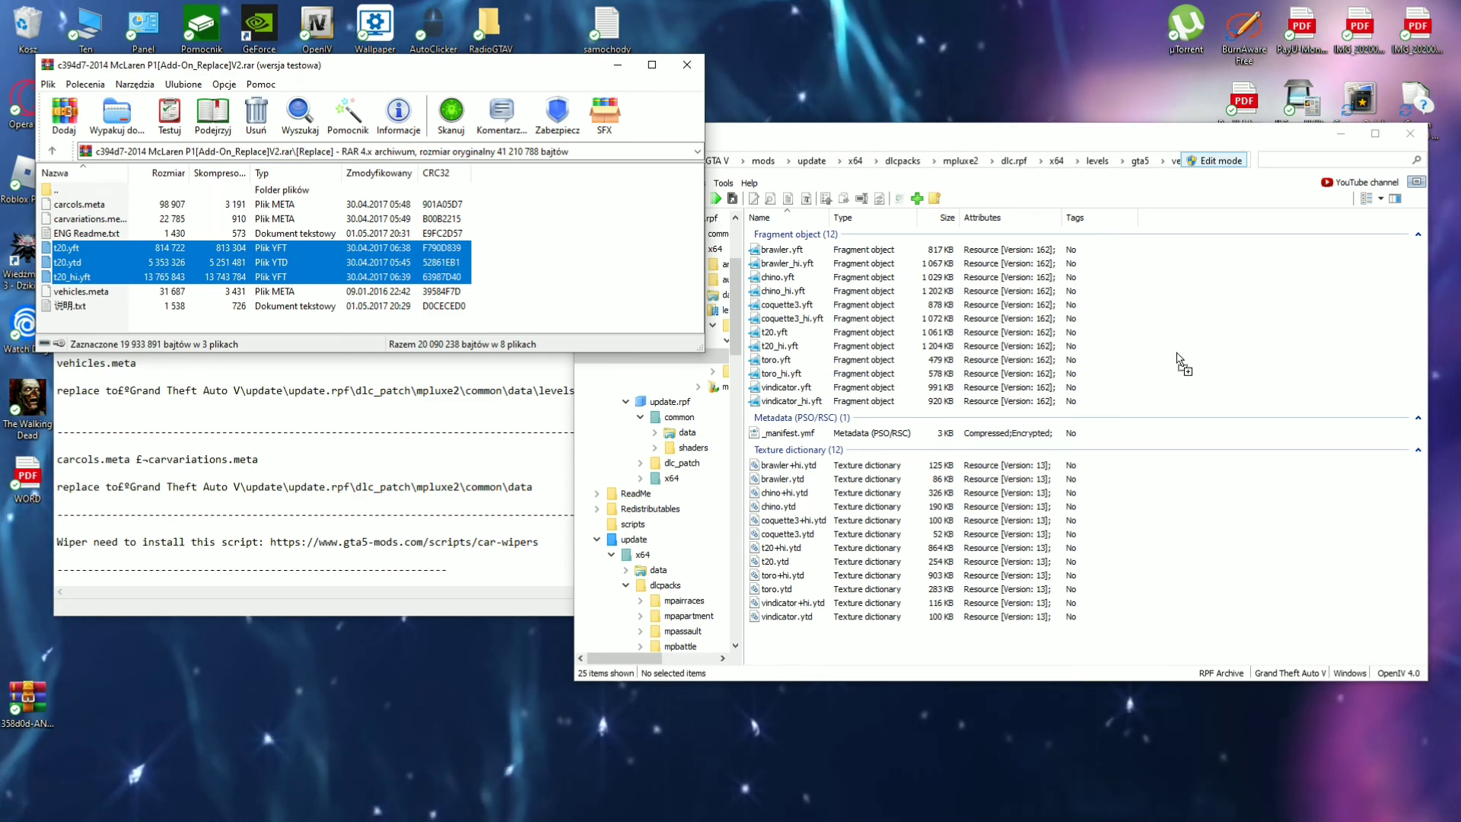
left_click_drag(1177, 354, 1178, 356)
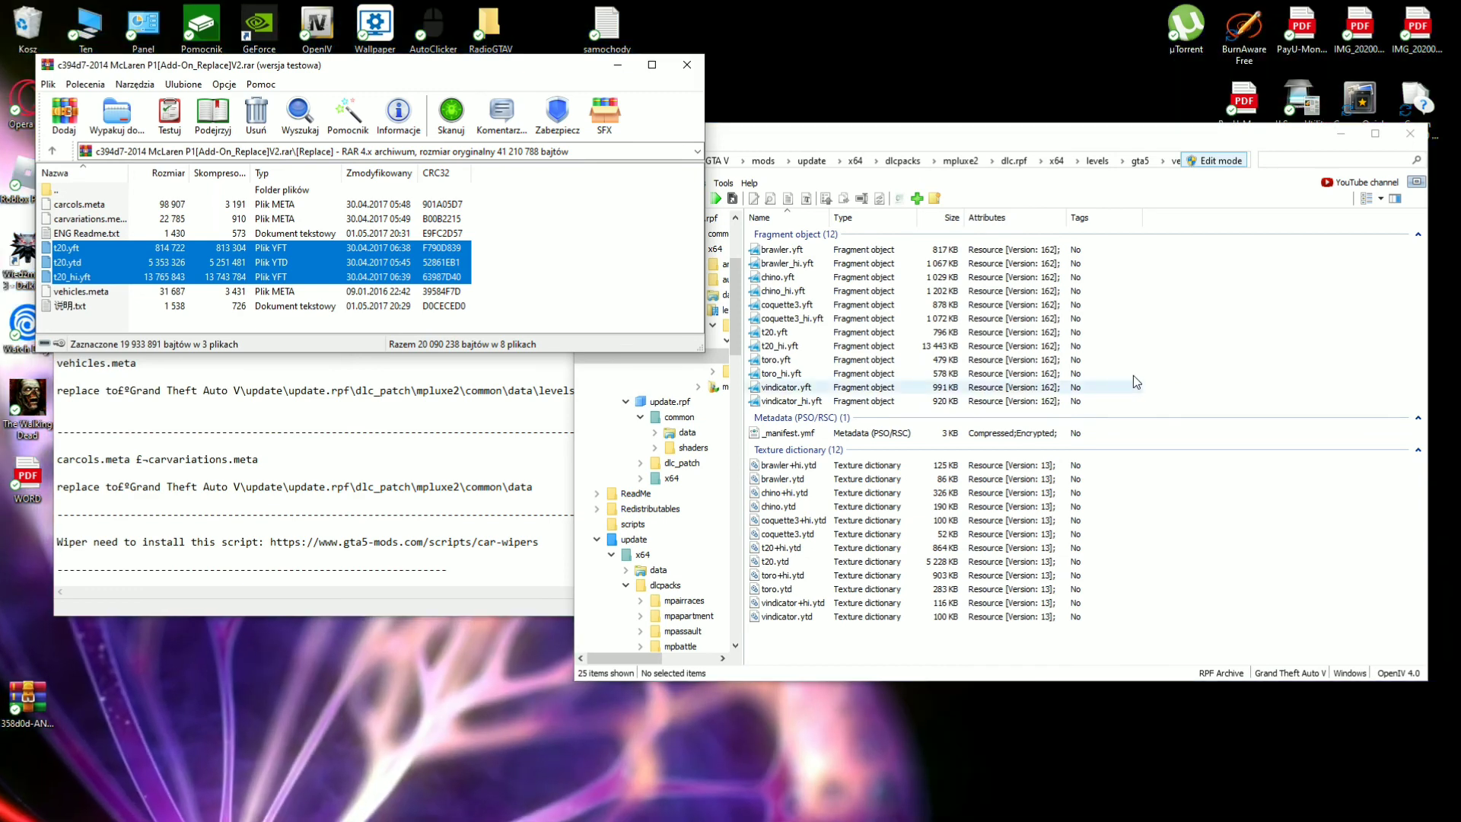
Open mpluxe2\common\data\levels under dlc_patch in the mods copy of update.rpf, following the readme path for vehicles.meta
left_click(301, 431)
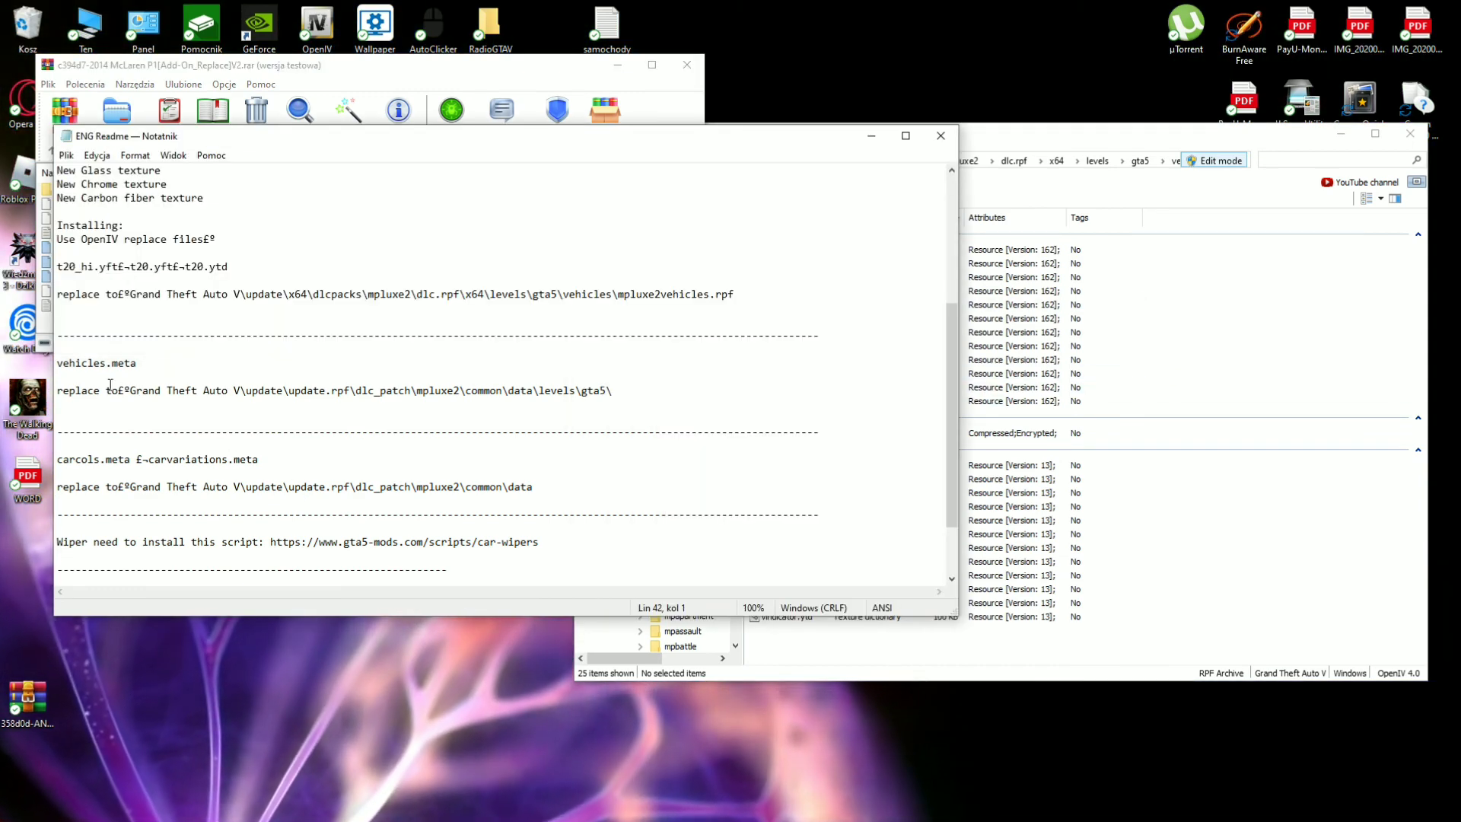
left_click(1216, 348)
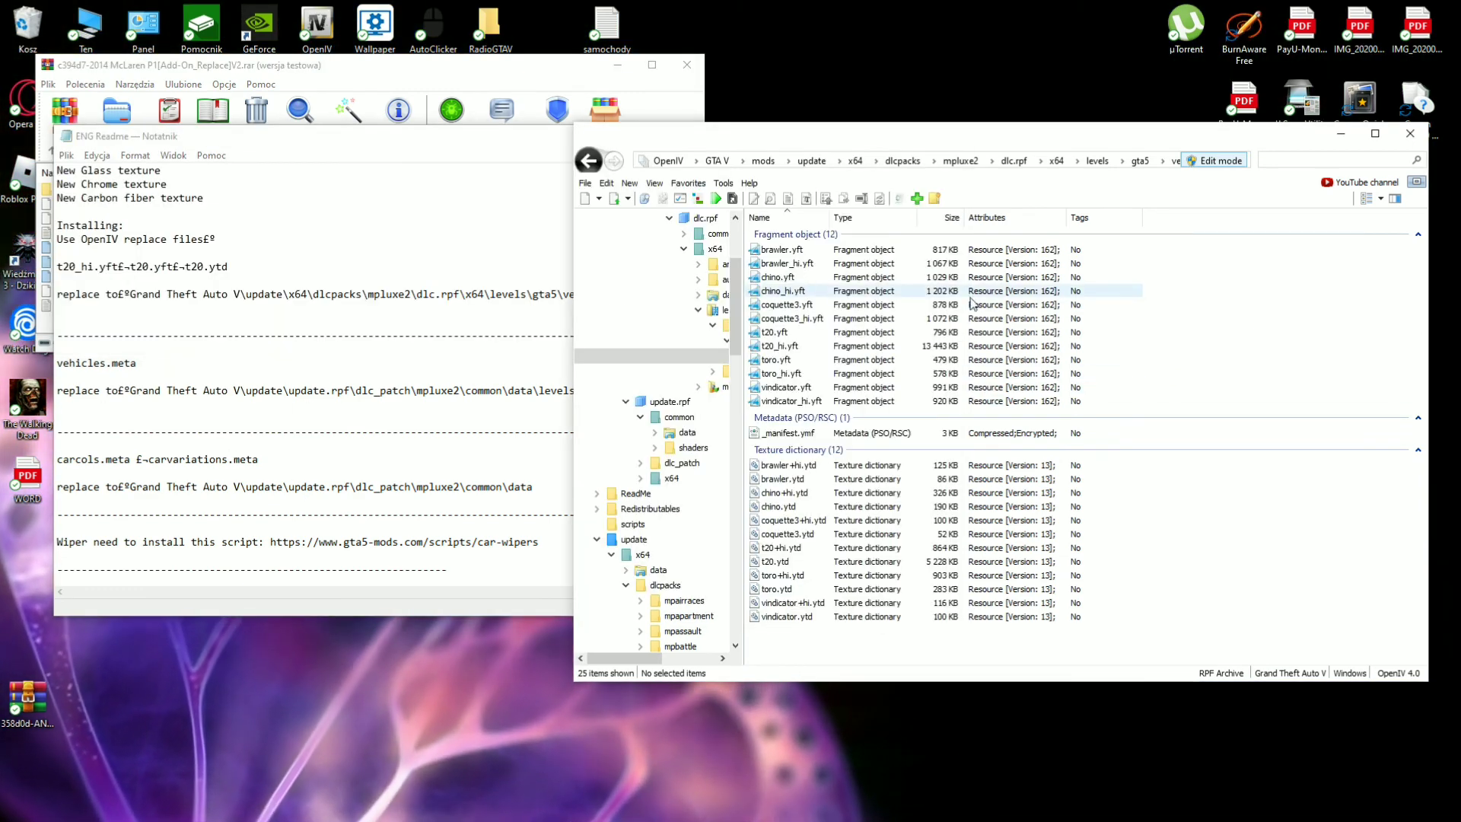
left_click(824, 164)
double_click(784, 280)
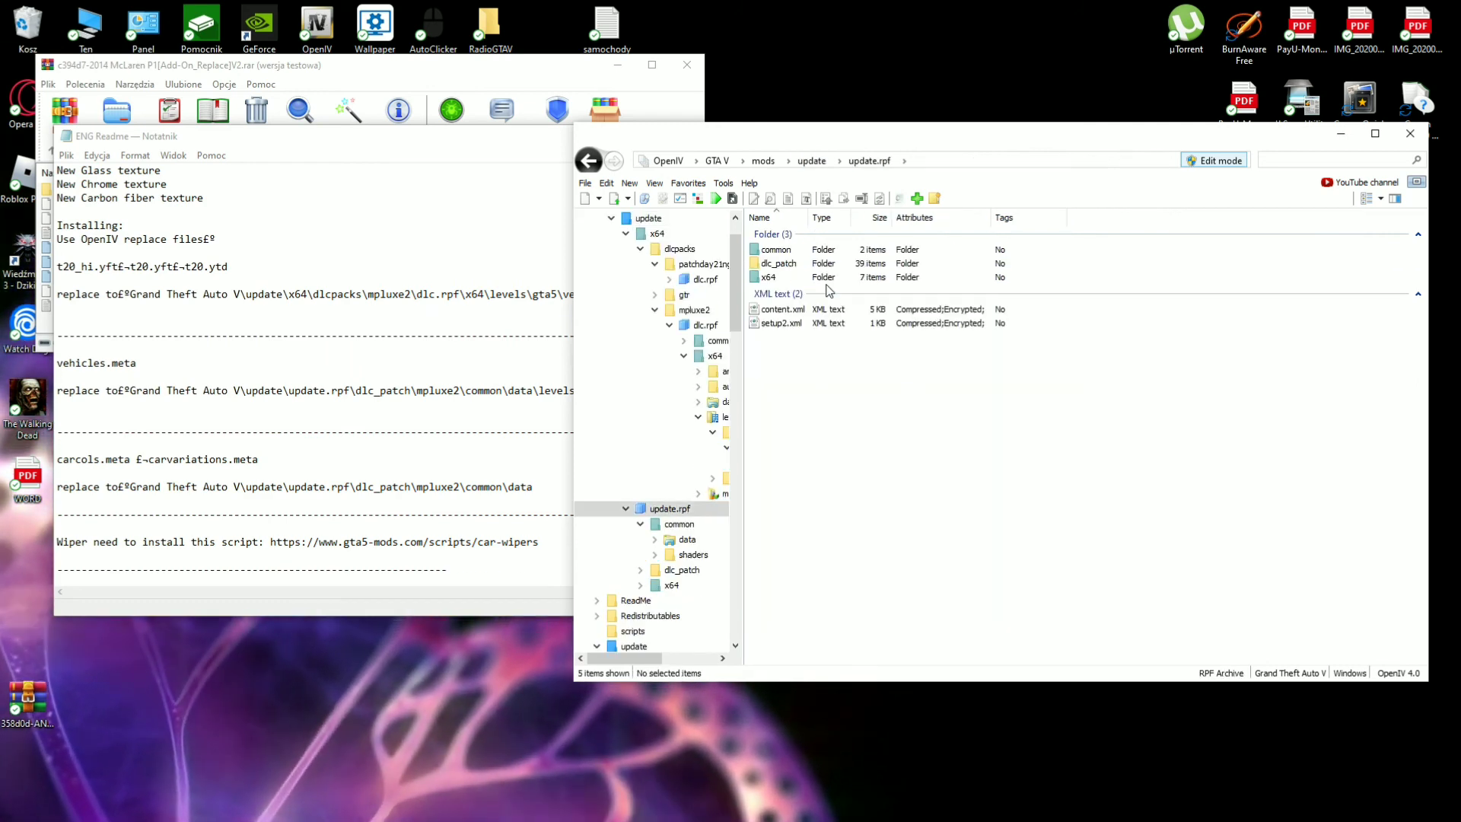
left_click(788, 263)
double_click(788, 263)
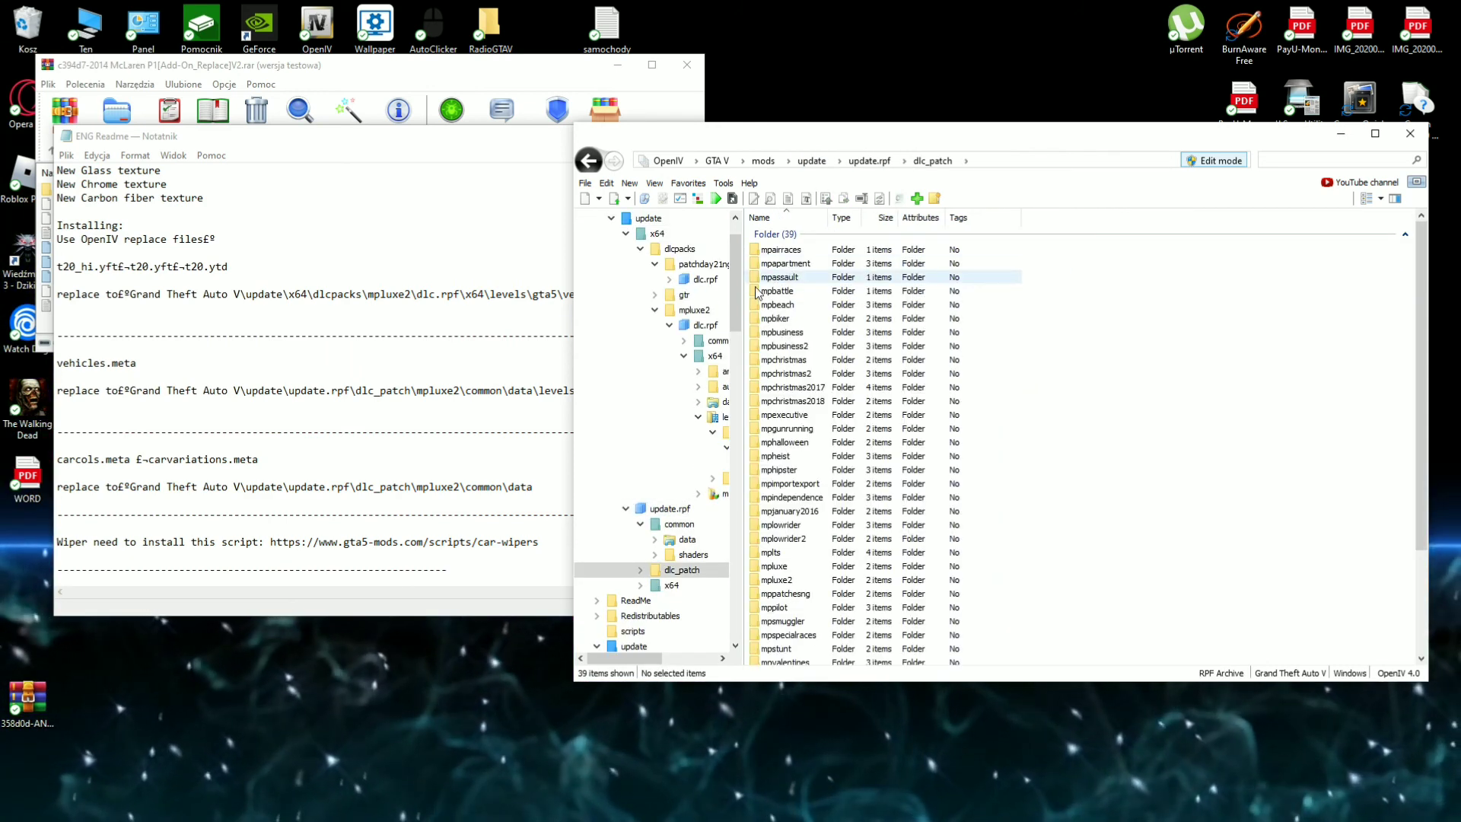
scroll(822, 366, "down", 1)
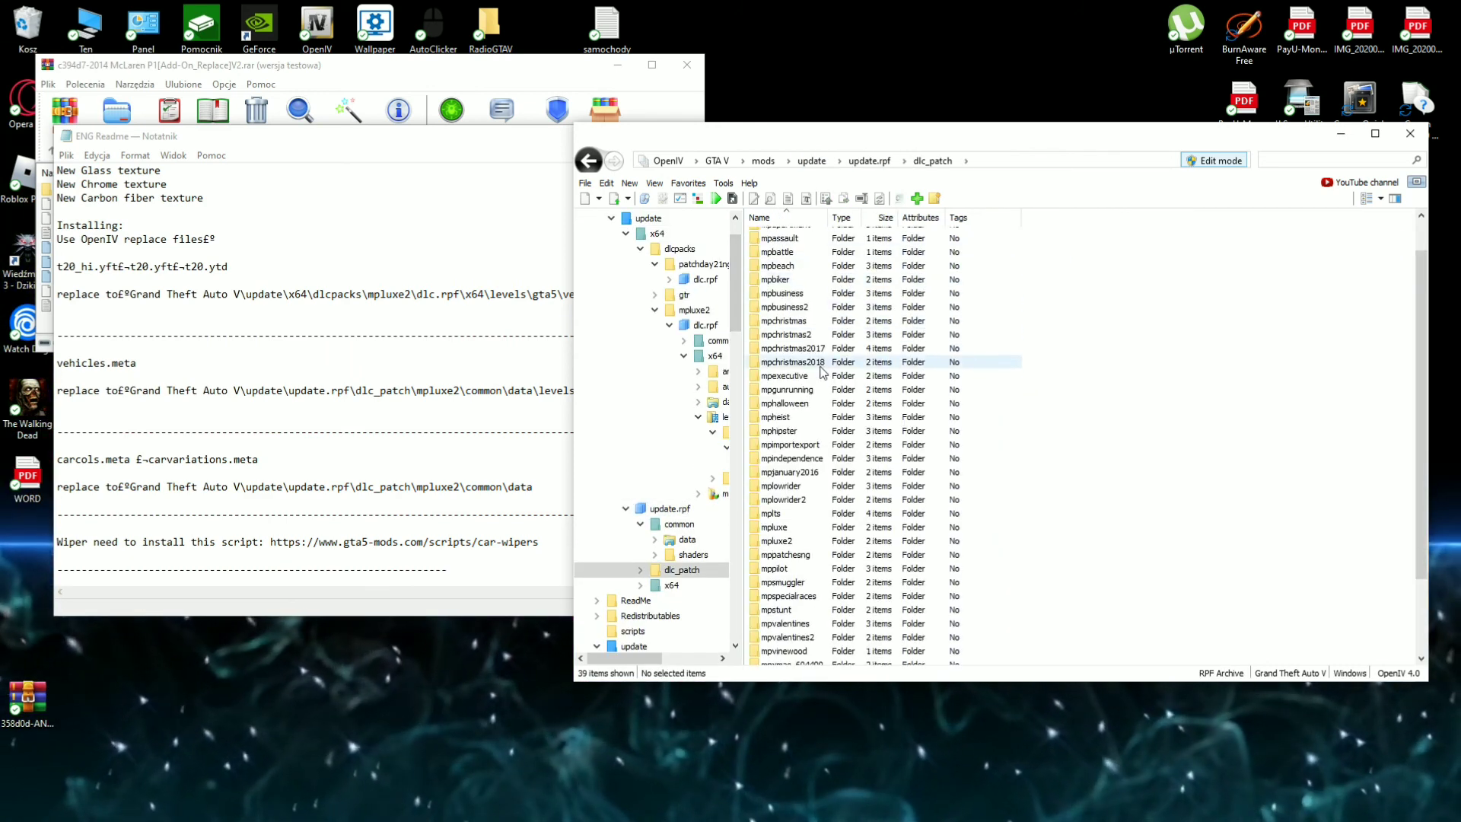
double_click(799, 541)
double_click(806, 251)
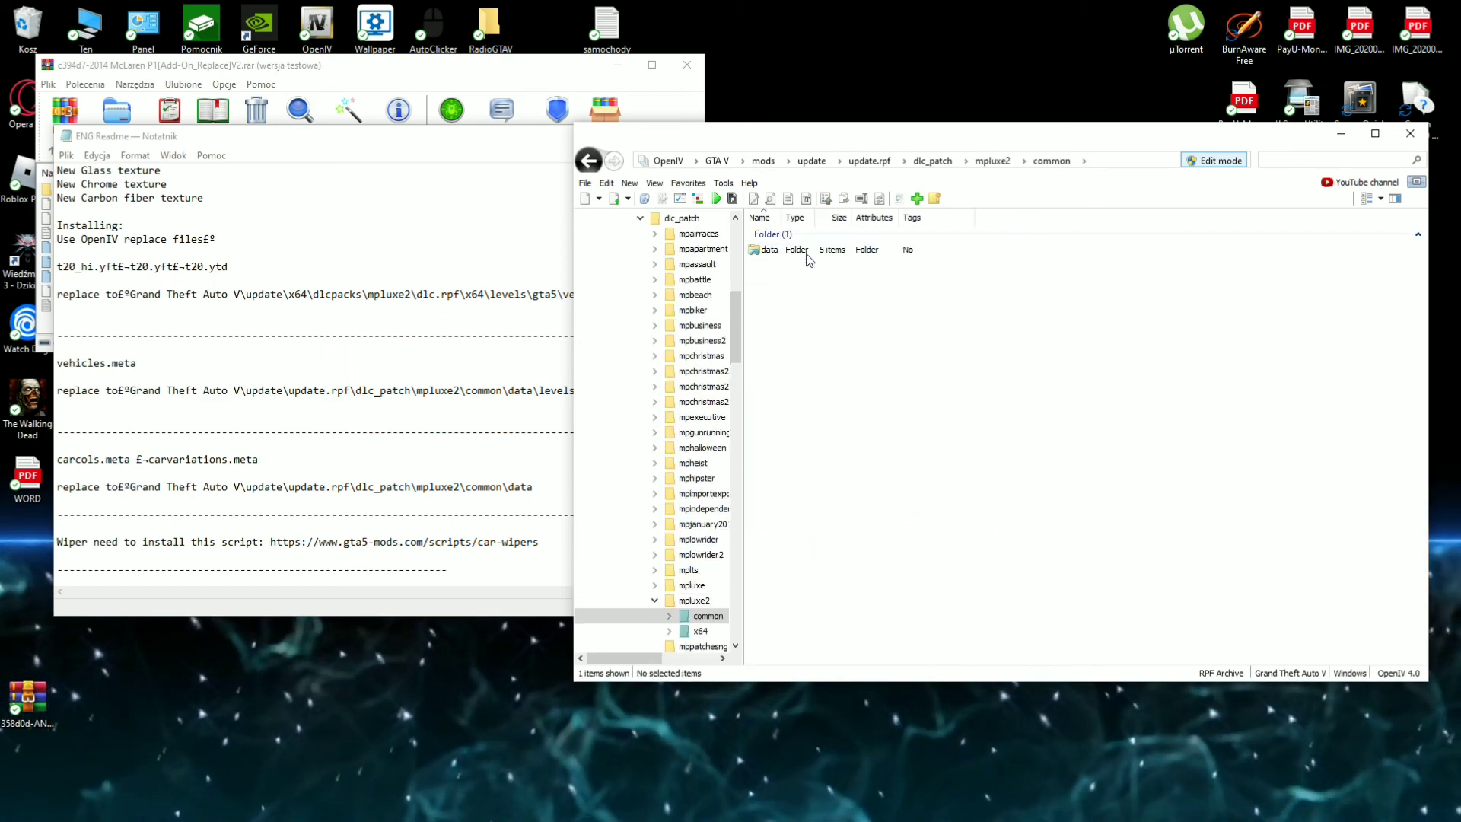
double_click(808, 253)
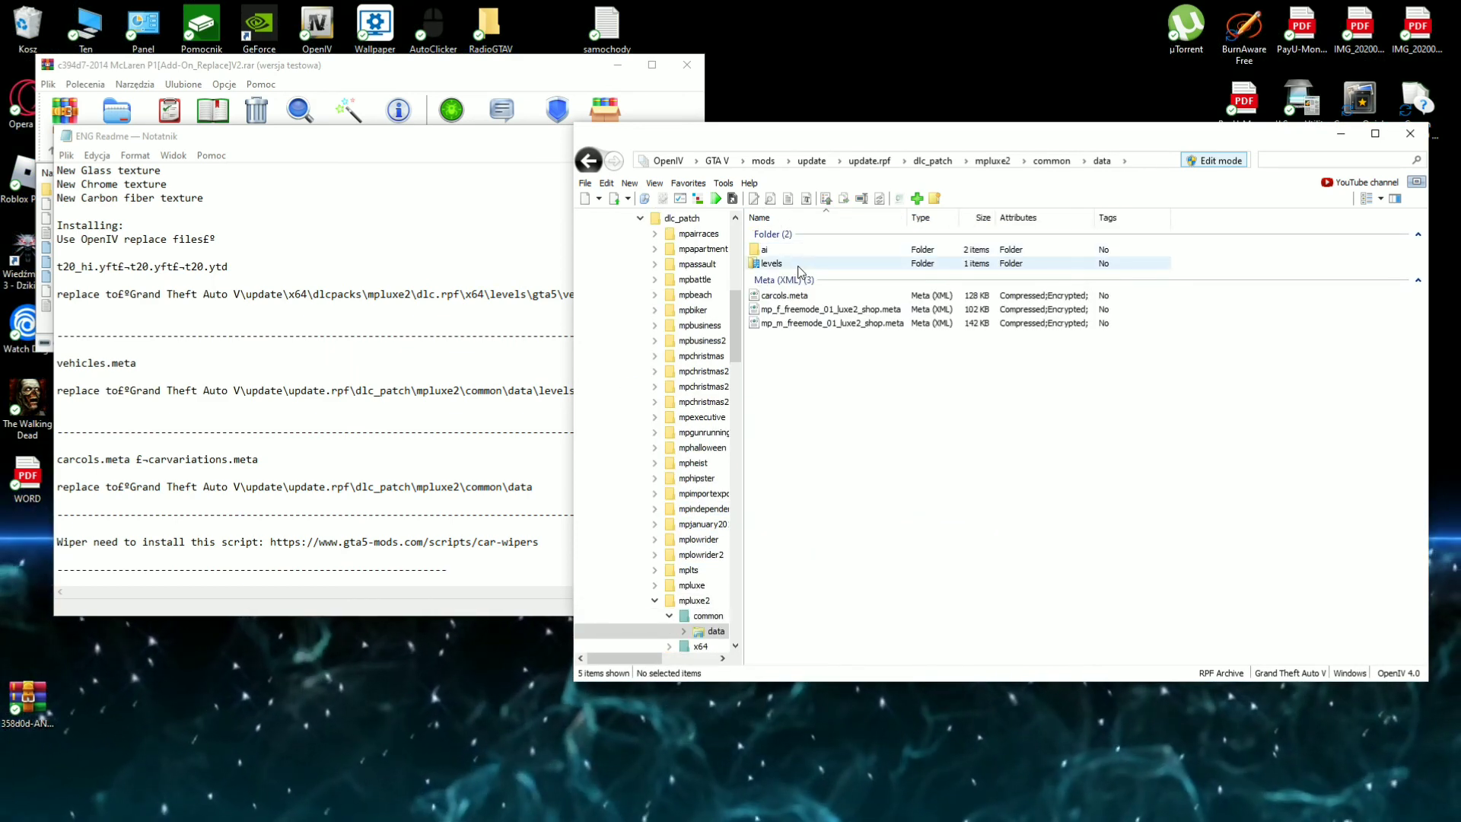
left_click(797, 265)
double_click(798, 268)
left_click(685, 341)
left_click(525, 389)
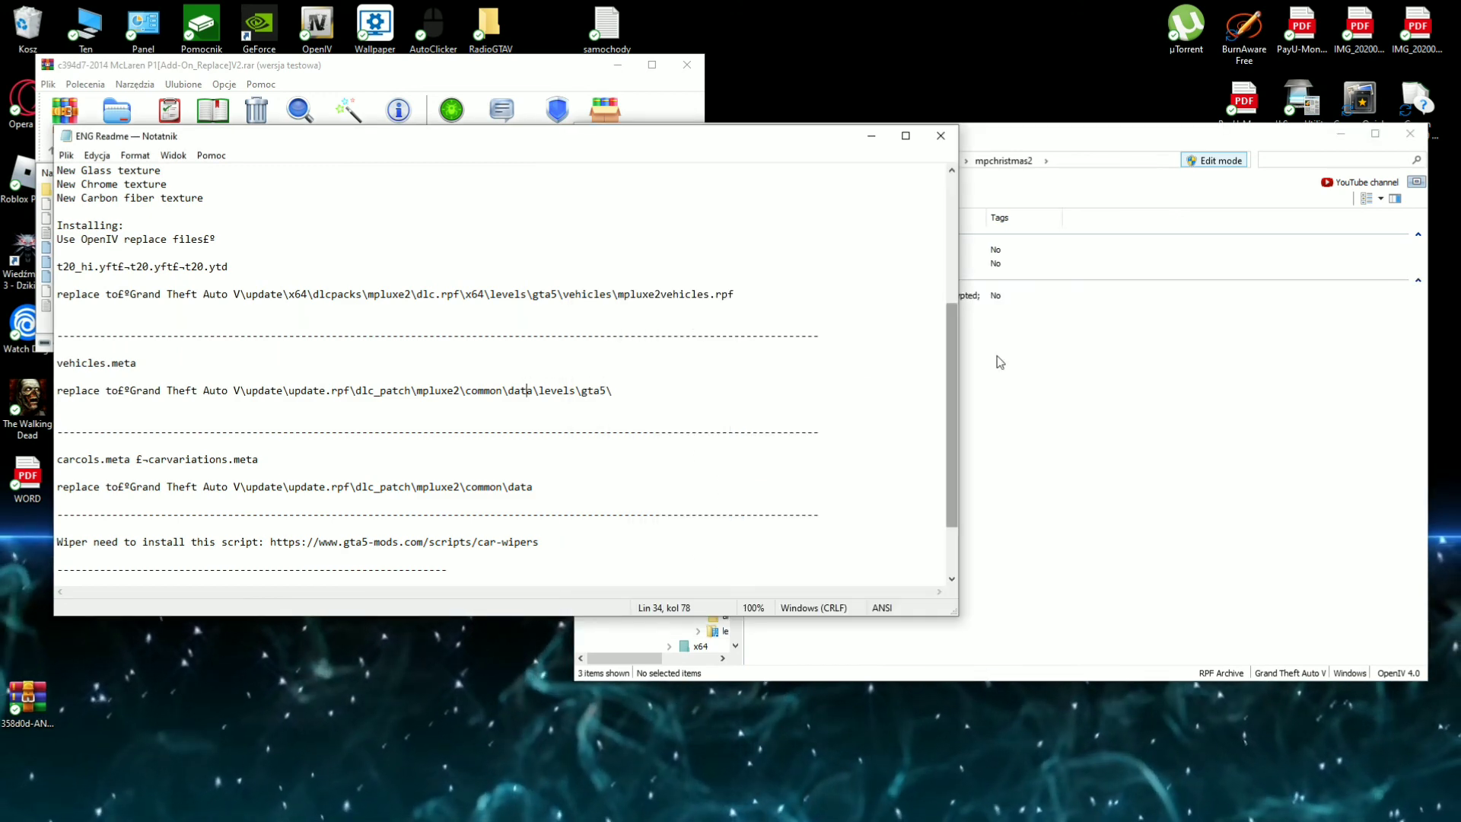
left_click(998, 362)
double_click(805, 251)
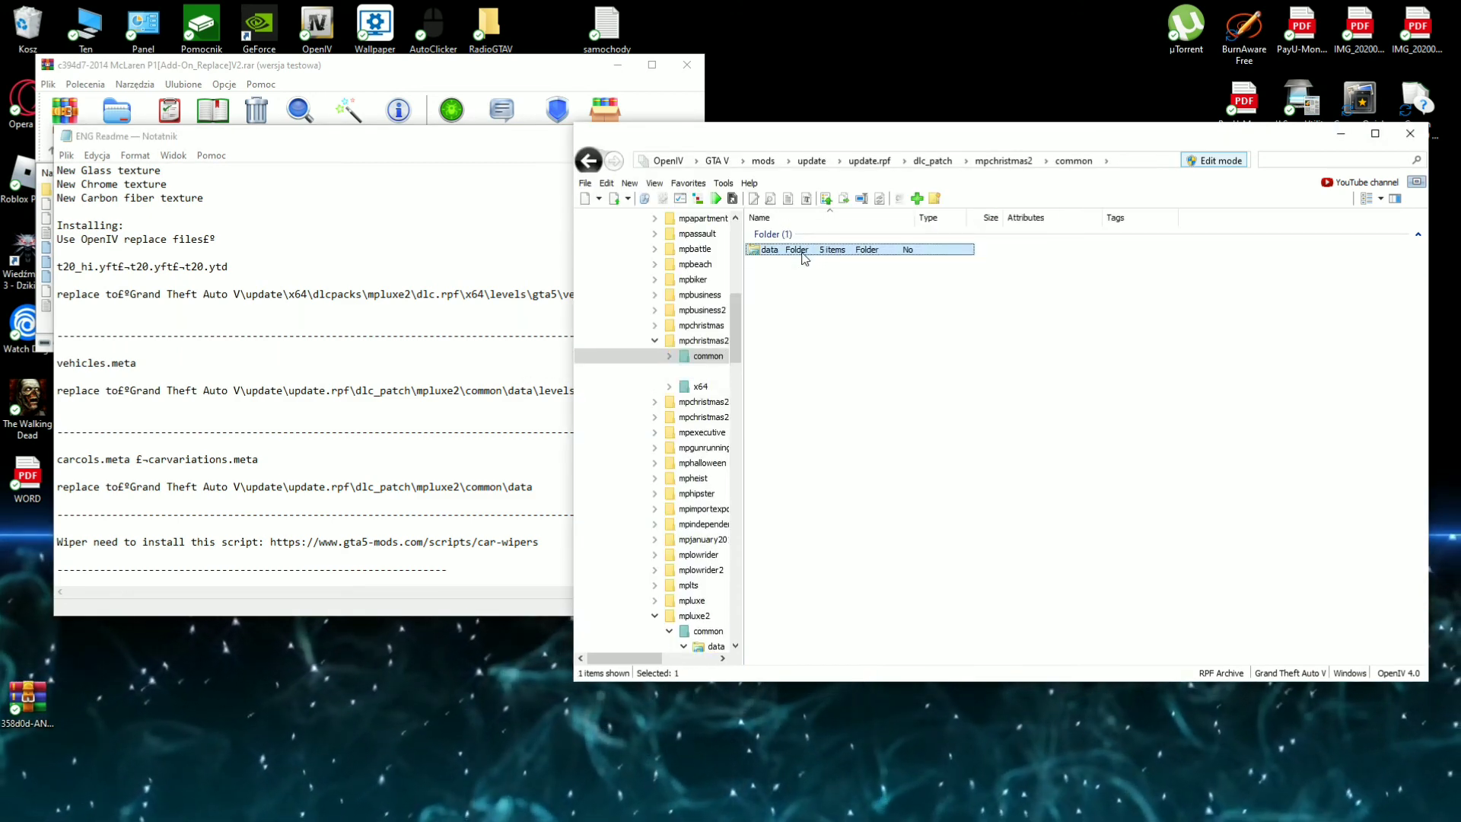
double_click(804, 251)
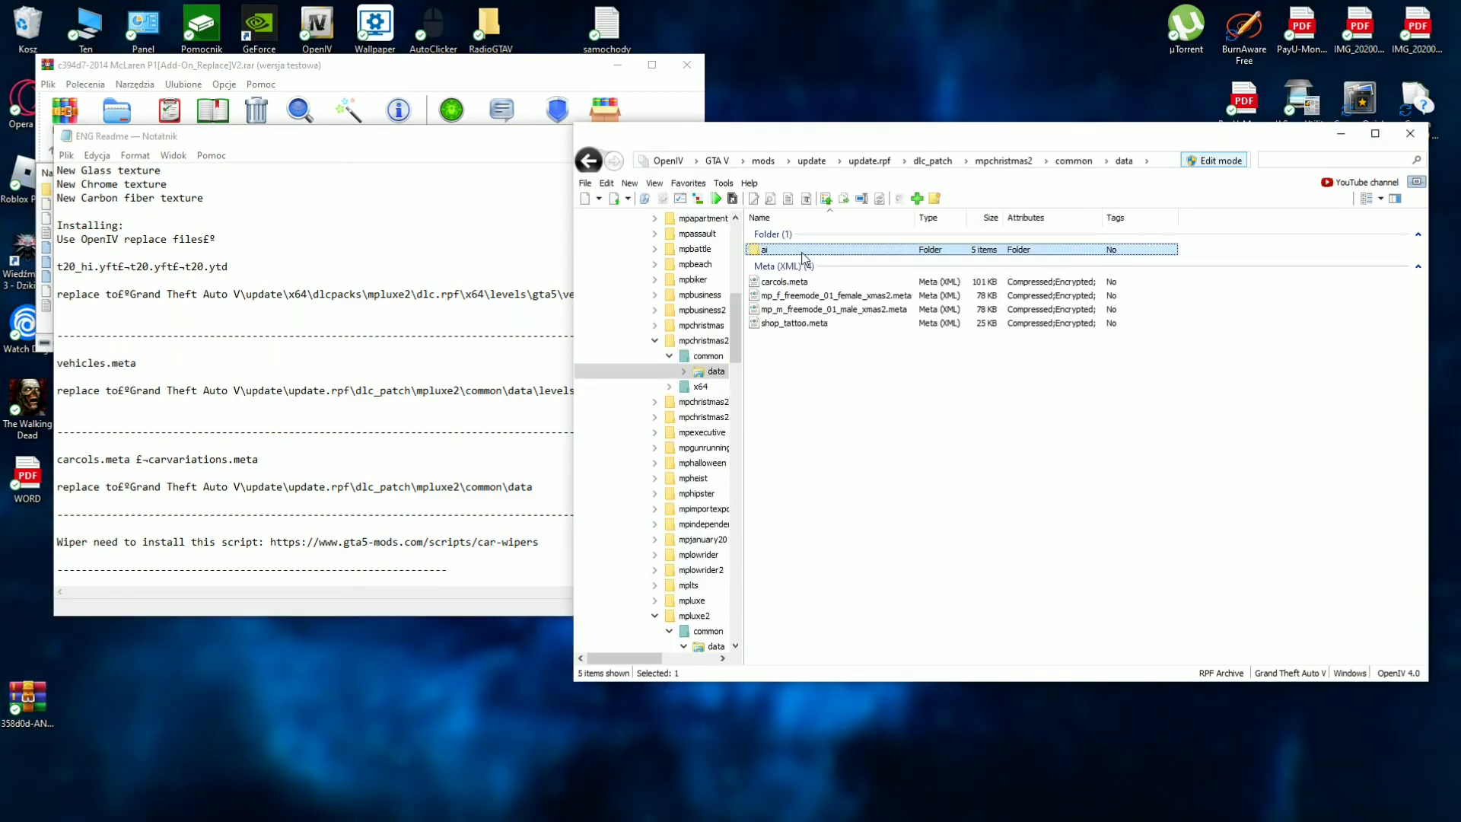
Replace vehicles.meta in mpluxe2\common\data\levels\gta5 under dlc_patch with the McLaren P1 archive's version
left_click(926, 162)
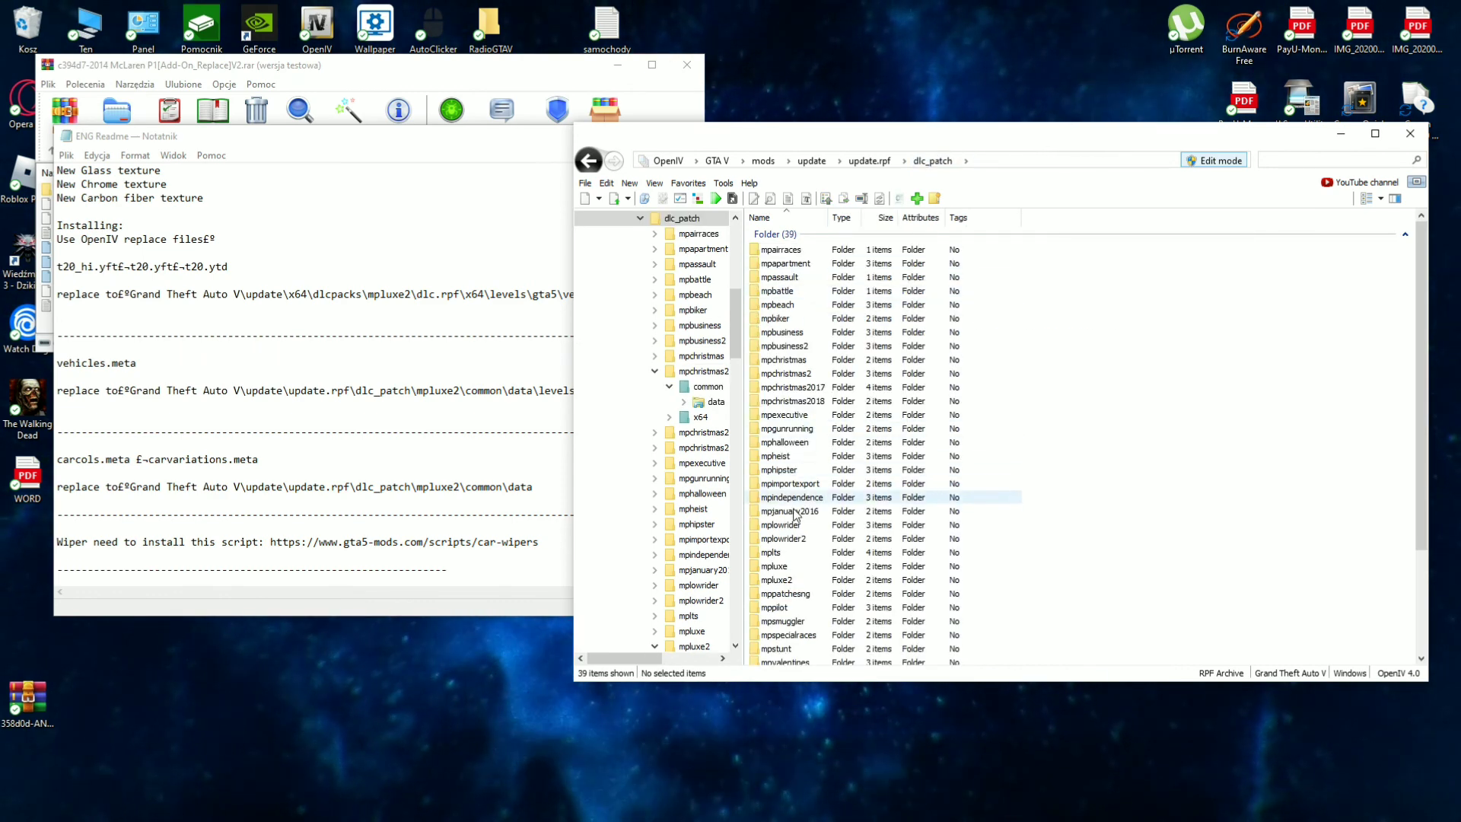
double_click(776, 580)
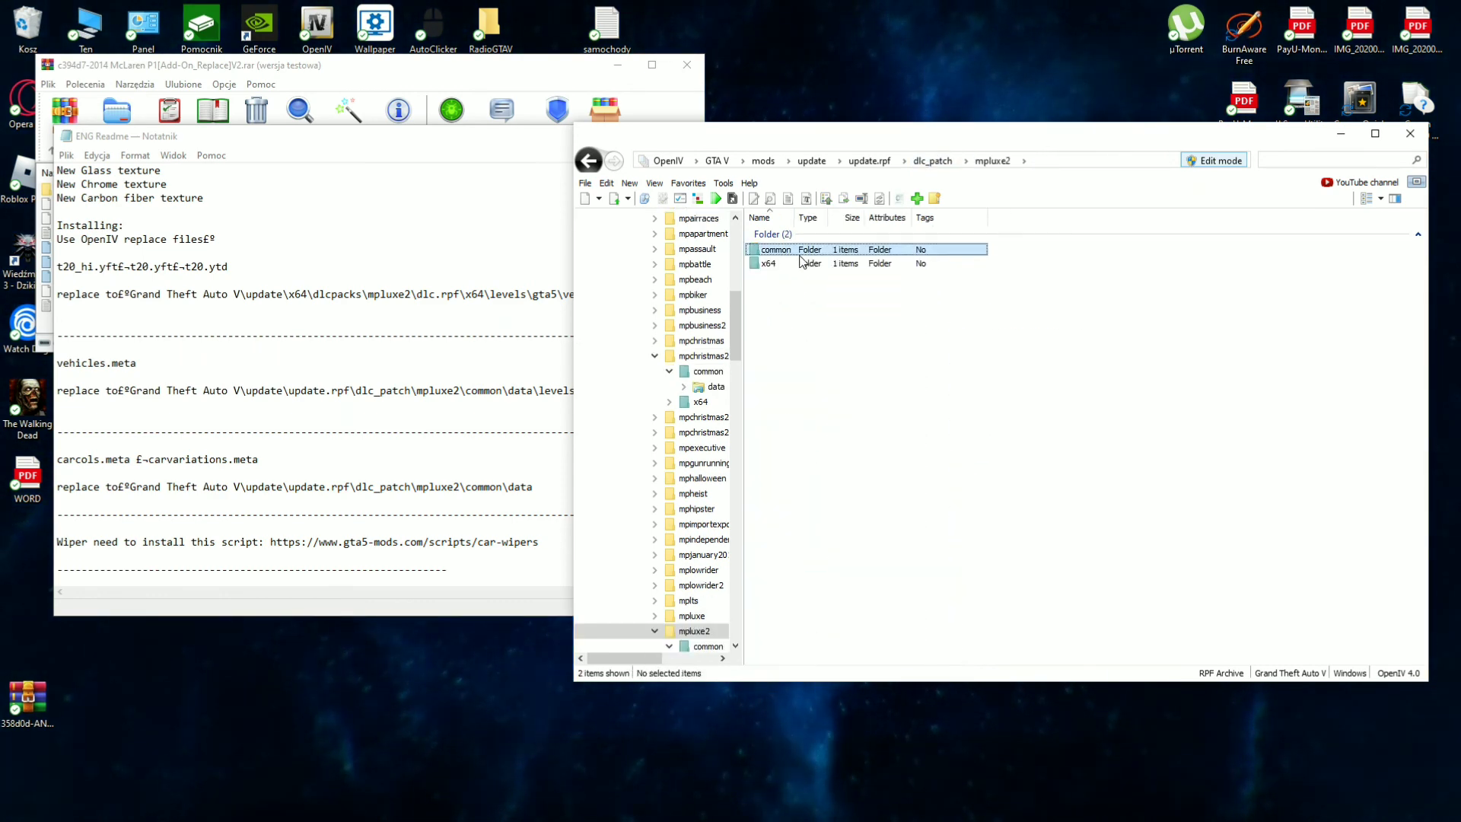
double_click(799, 254)
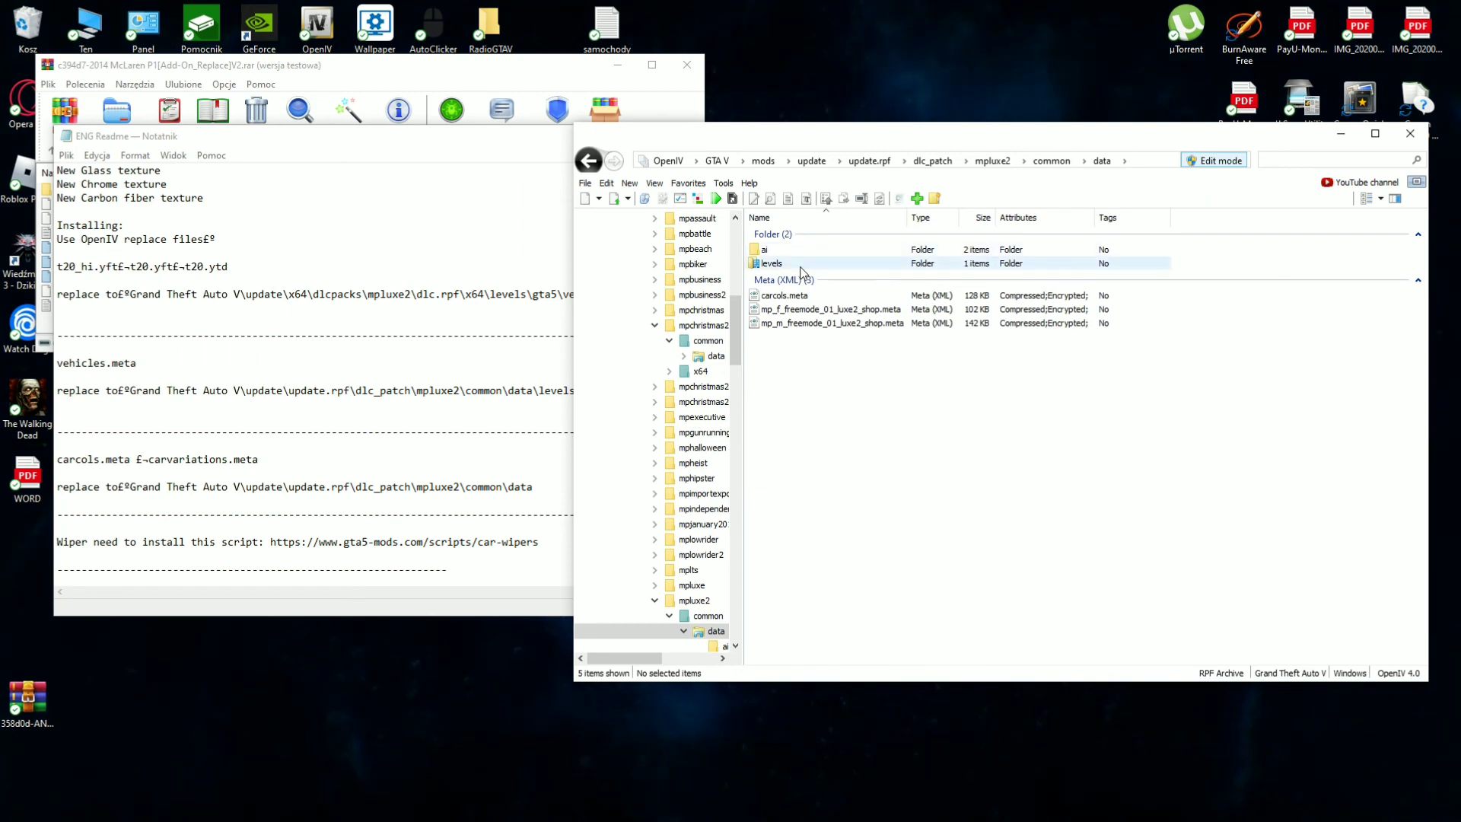
double_click(802, 265)
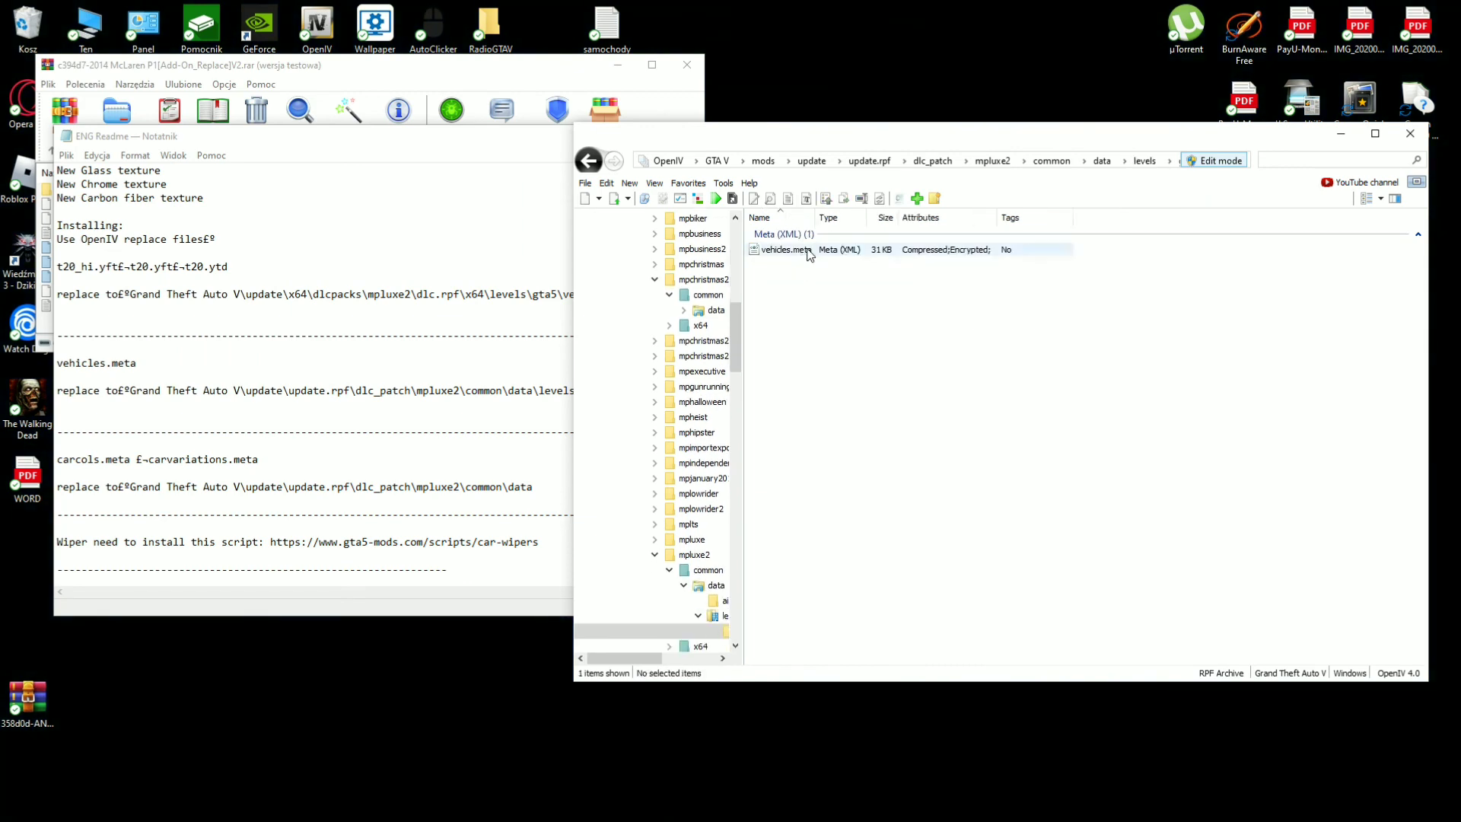
left_click(353, 91)
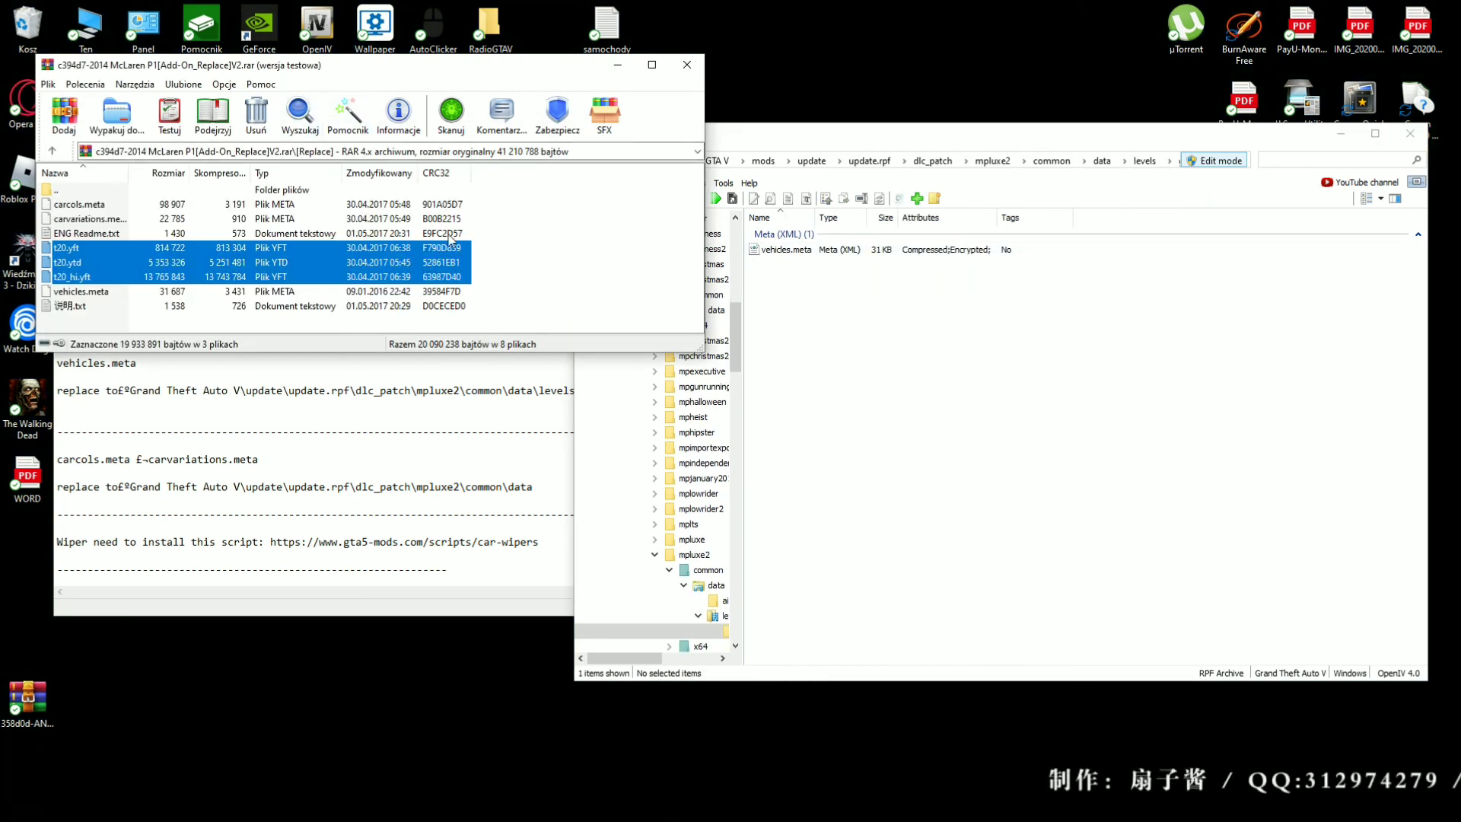
left_click(544, 241)
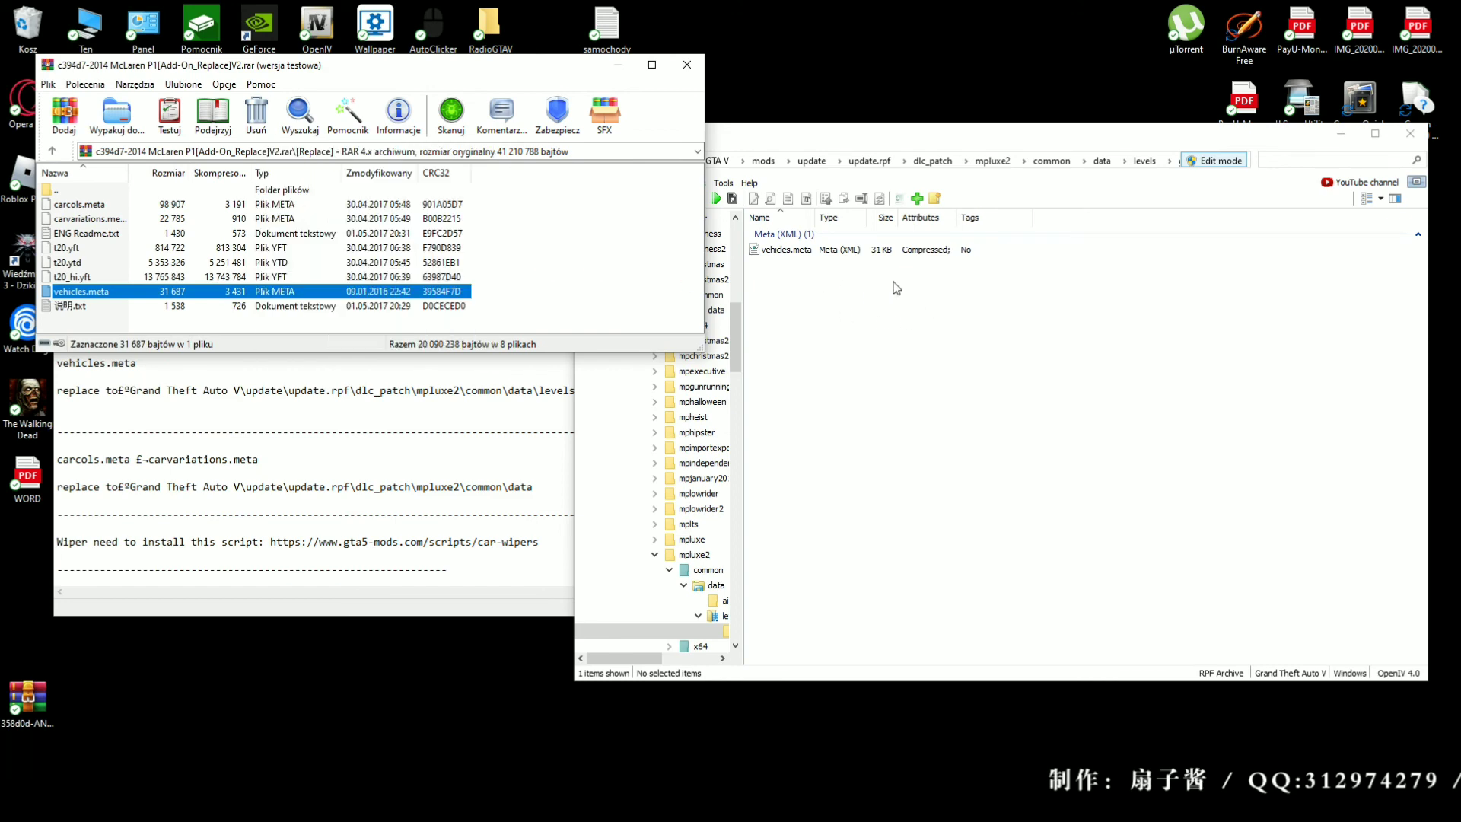
Check the readme path for carcols.meta and replace that file in mpluxe2\common\data with the McLaren P1 archive's version
left_click(300, 471)
scroll(389, 448, "down", 1)
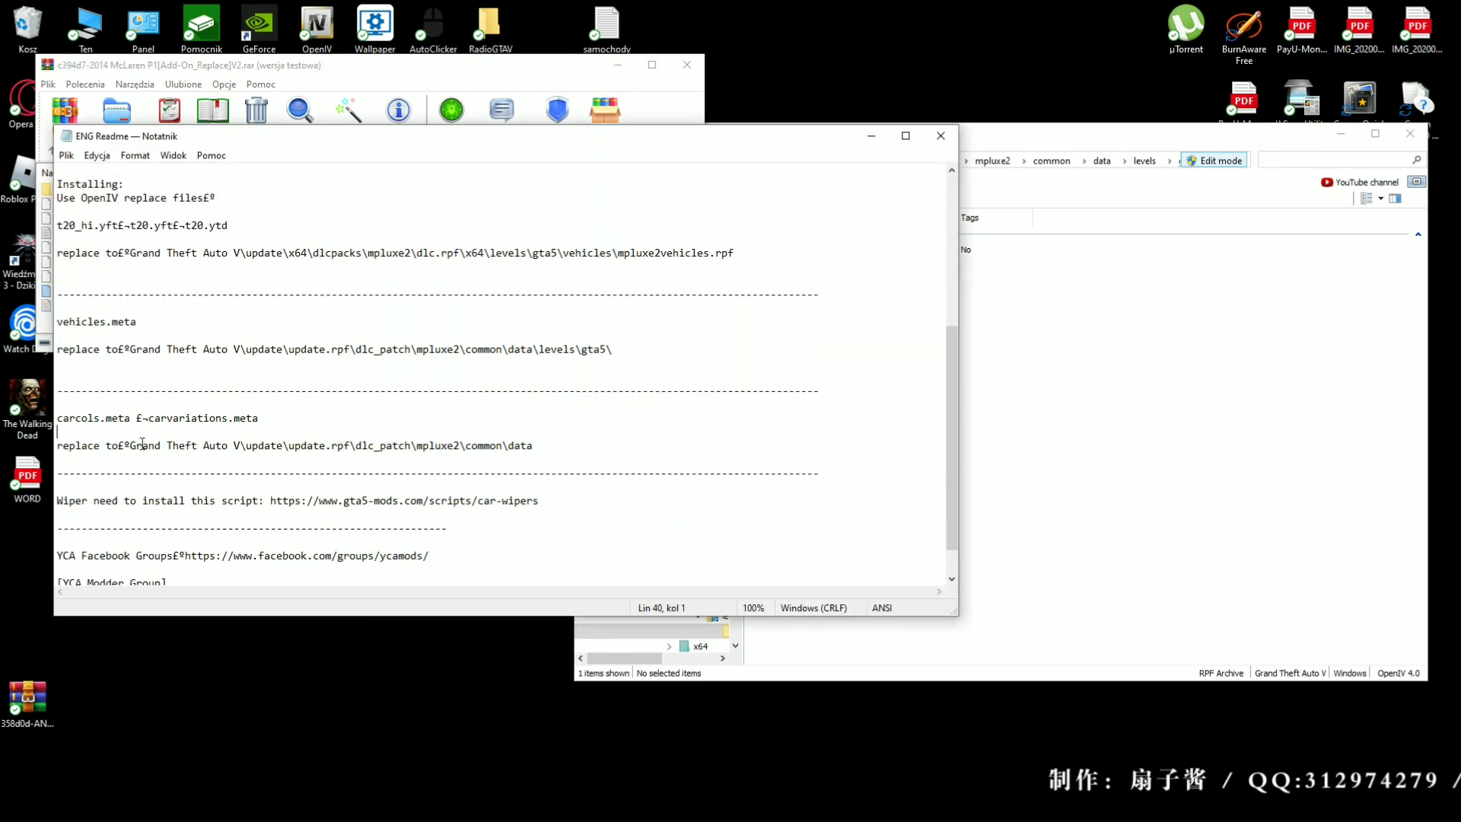
left_click(1145, 382)
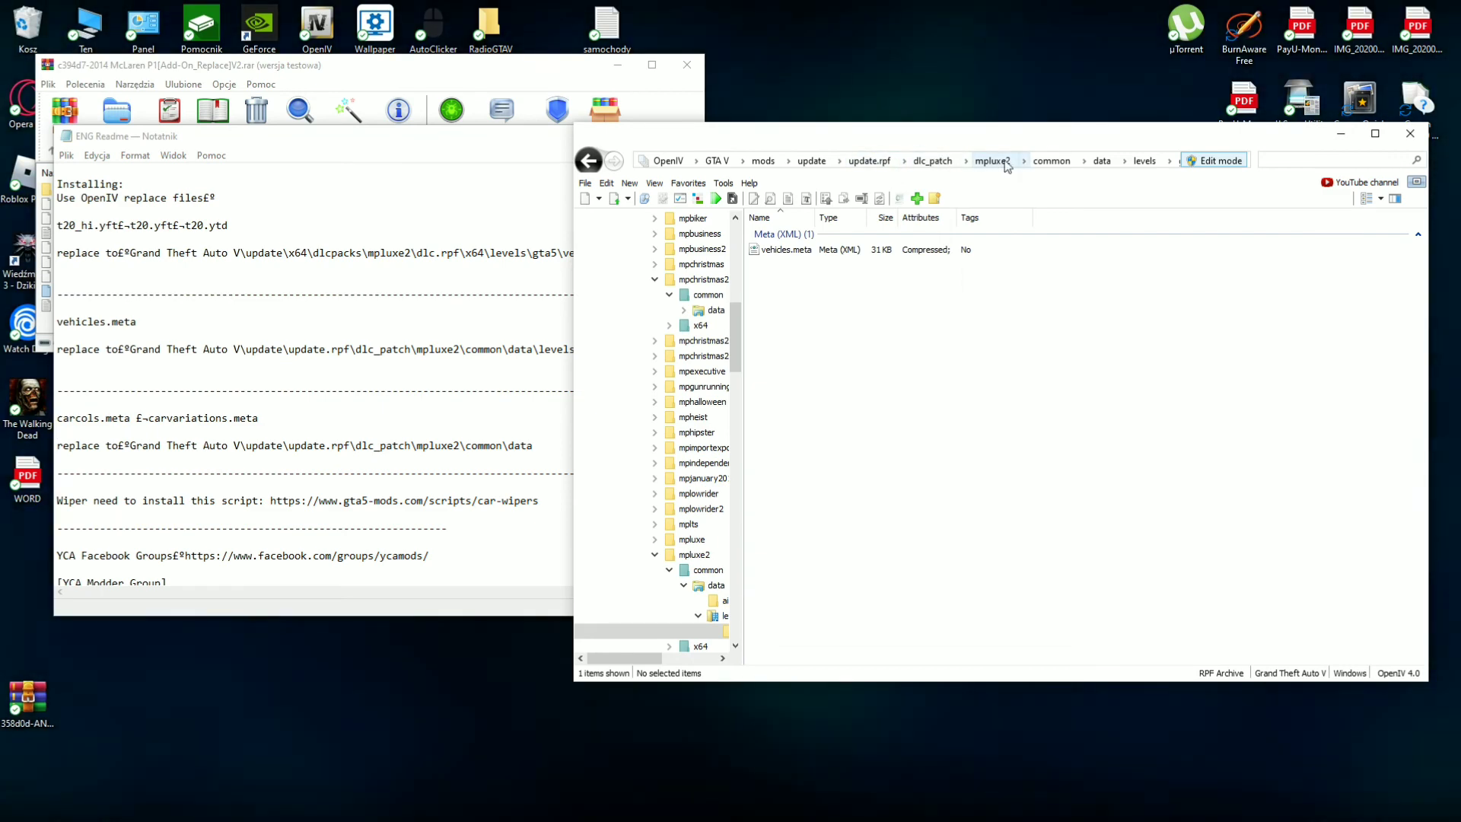
left_click(1112, 161)
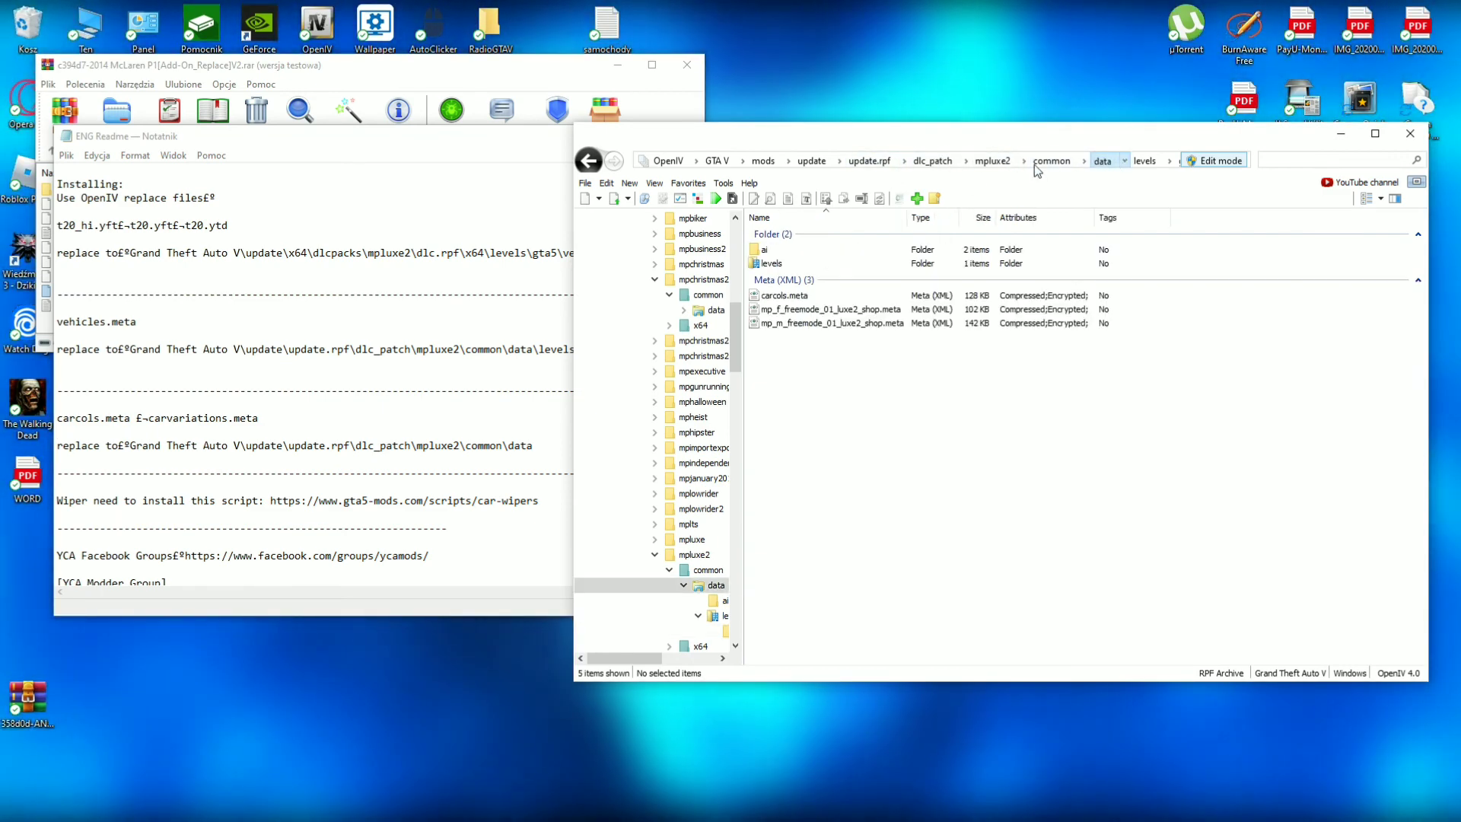
left_click(350, 81)
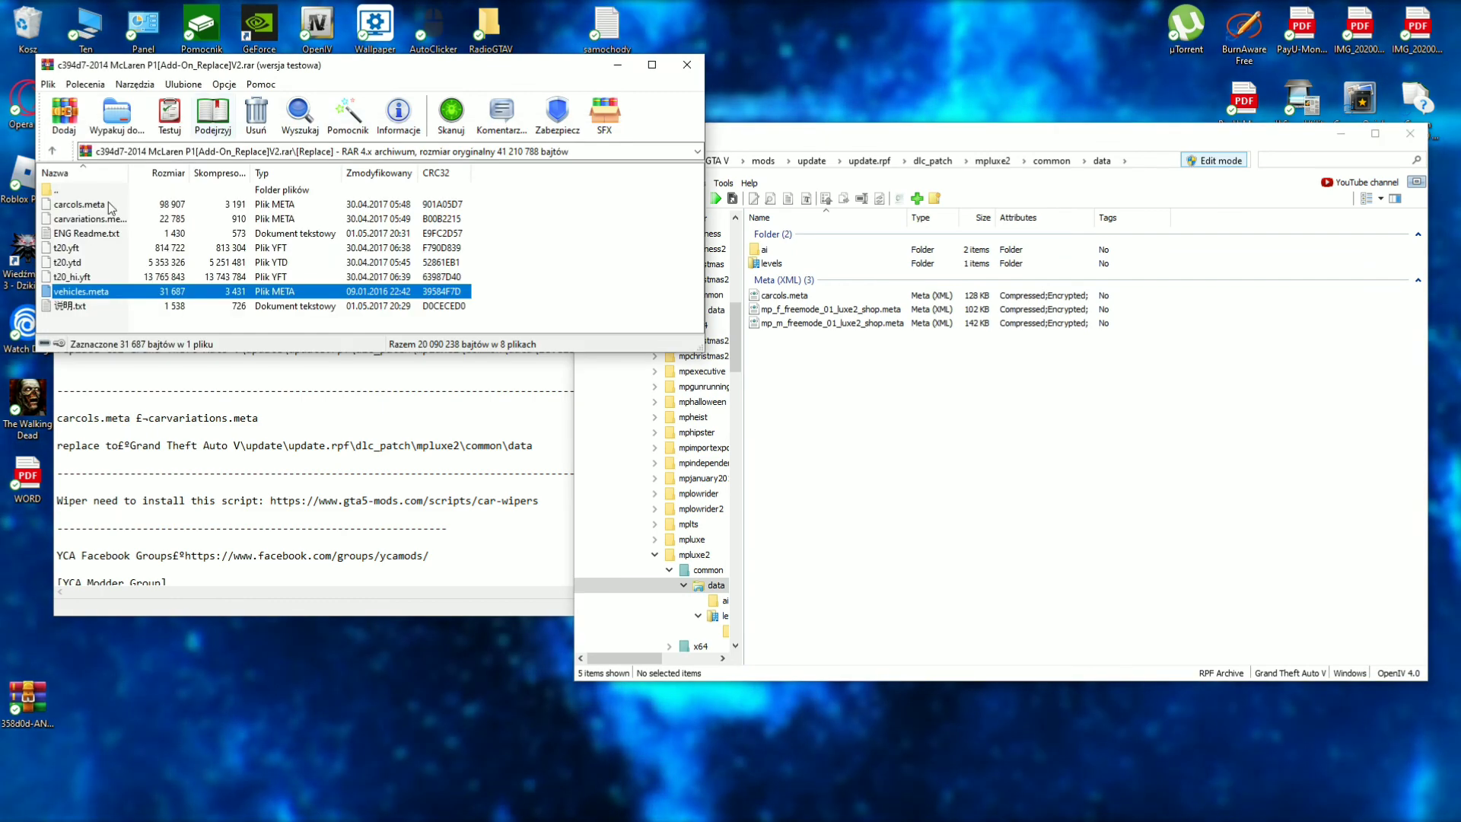
left_click_drag(79, 204, 831, 409)
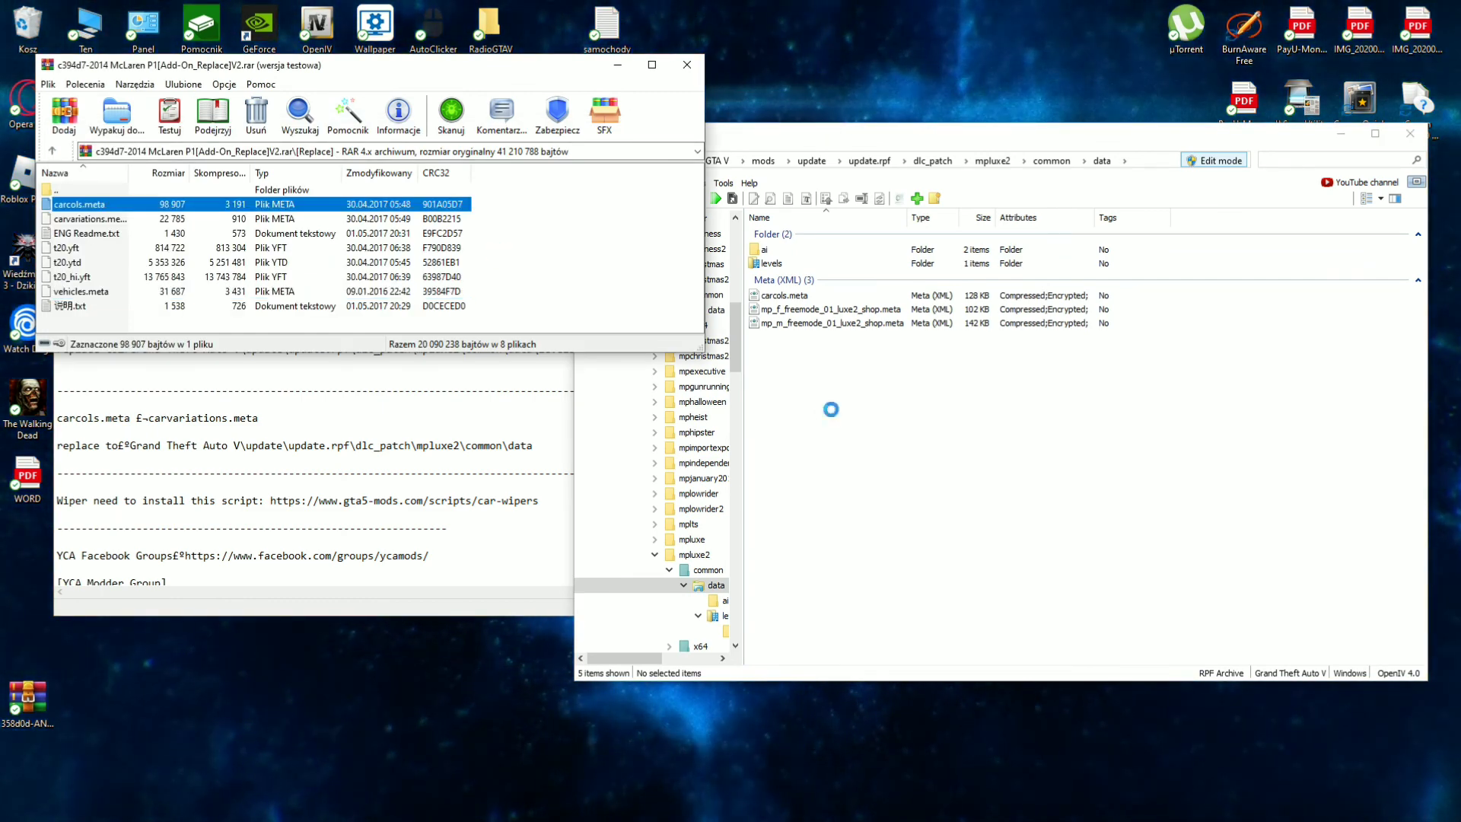
left_click(817, 416)
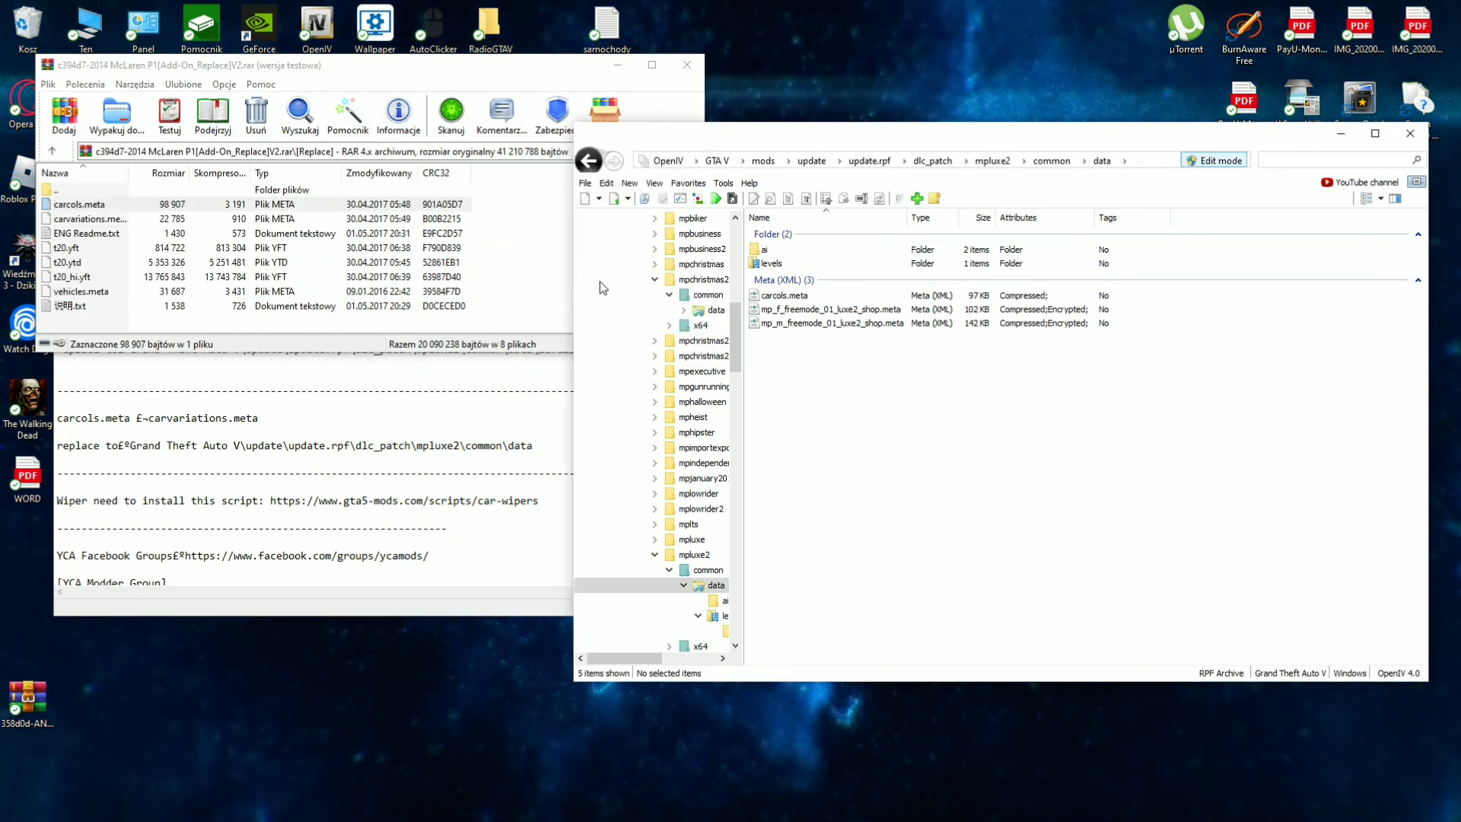
Close the McLaren P1 archive and its readme, and return to the GTA V root folder in OpenIV
left_click(692, 64)
left_click(937, 134)
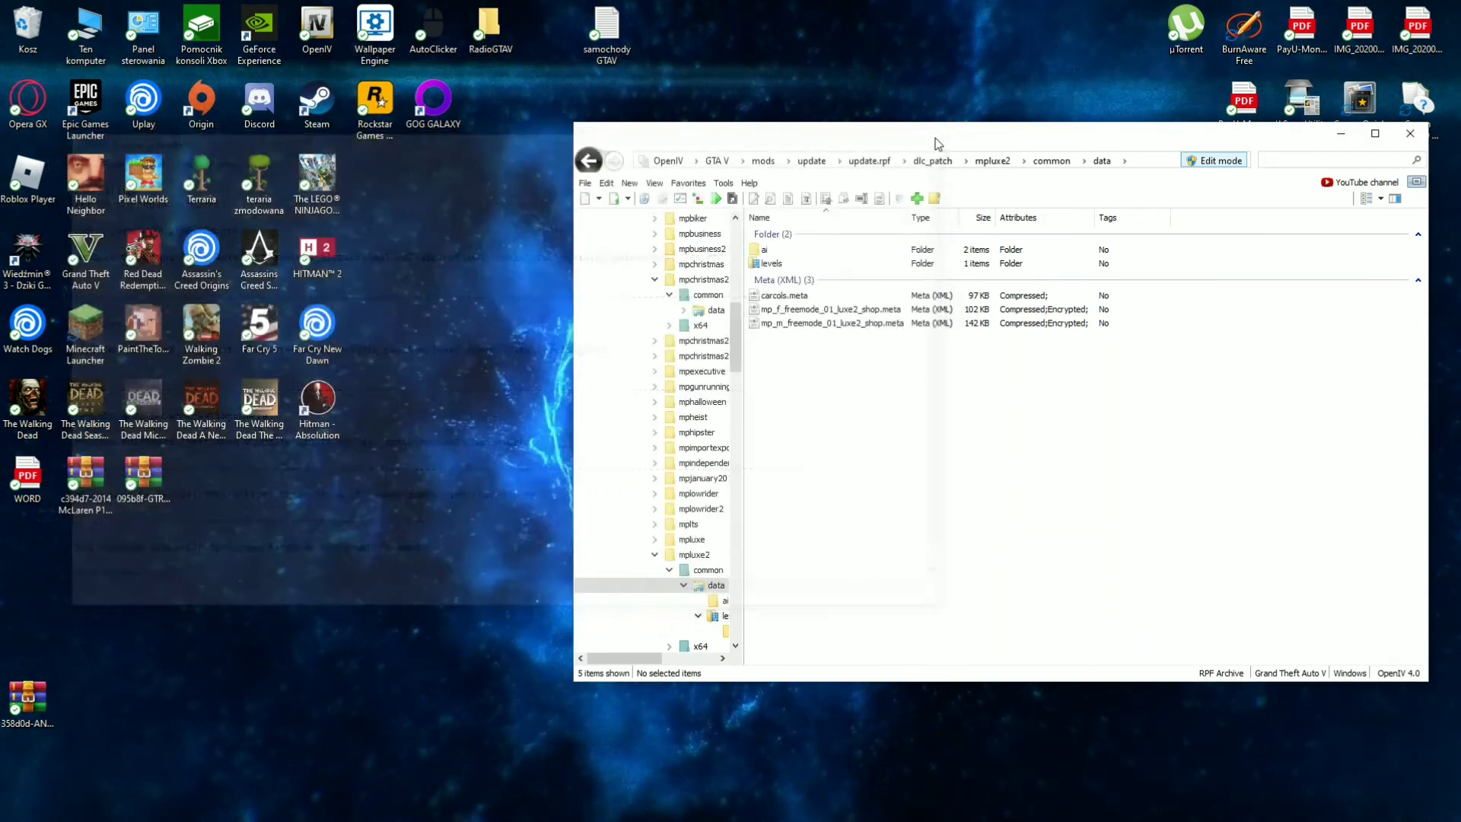
left_click(716, 160)
Check the T20 spawn name in the samochody GTAV note on the desktop and close the note
double_click(606, 31)
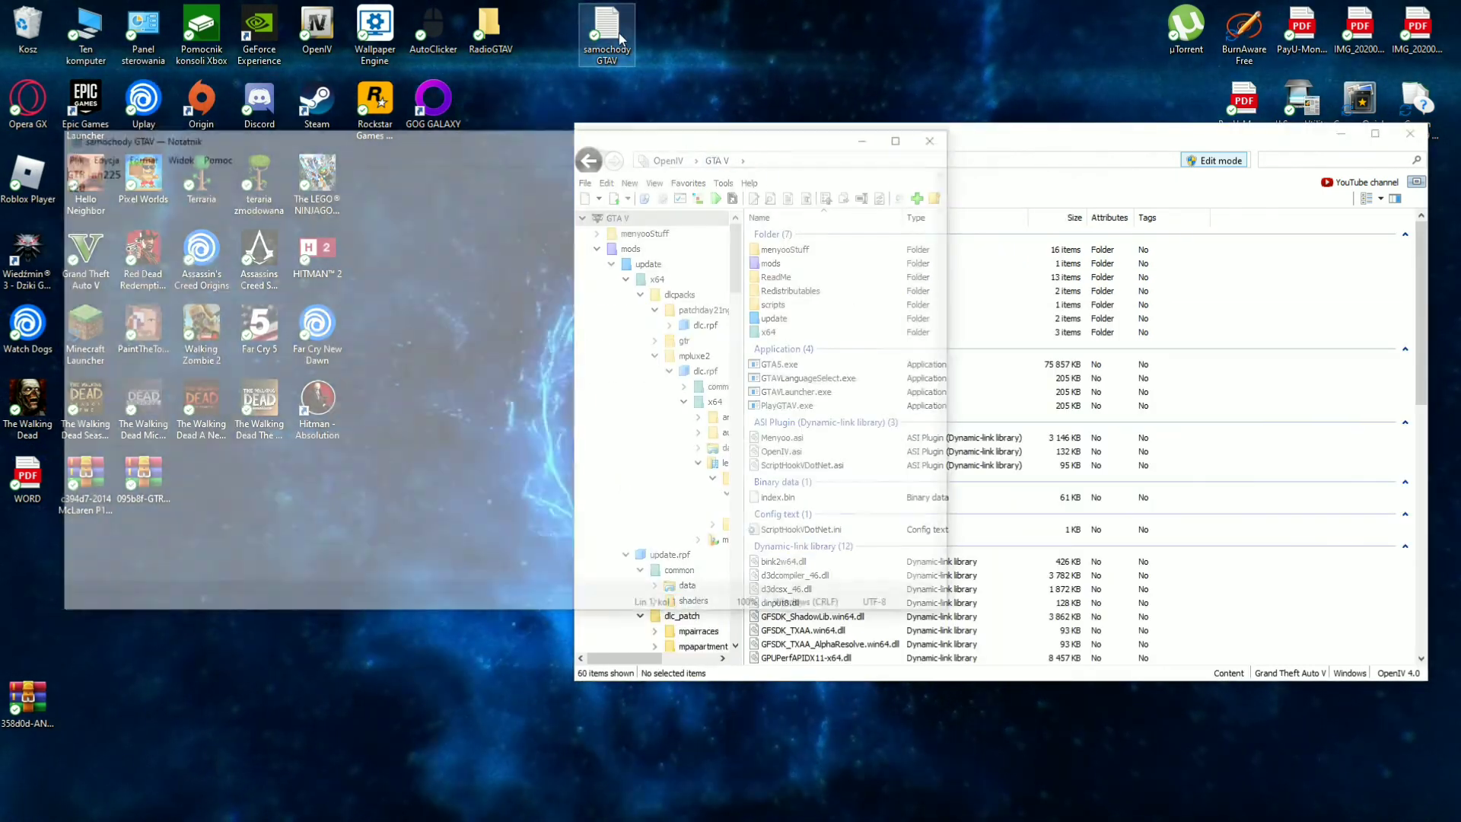
left_click_drag(58, 183, 121, 185)
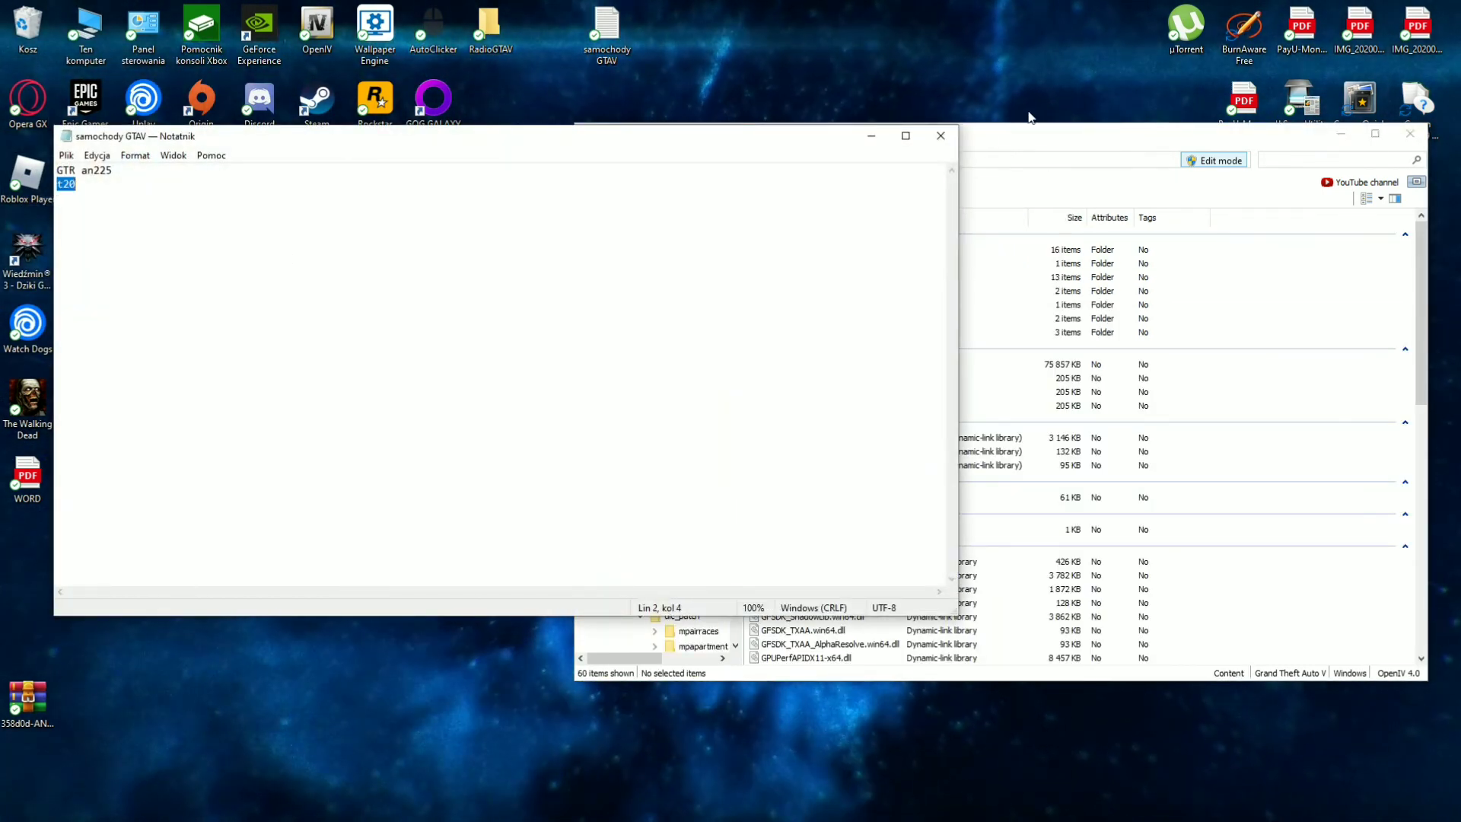
left_click(938, 137)
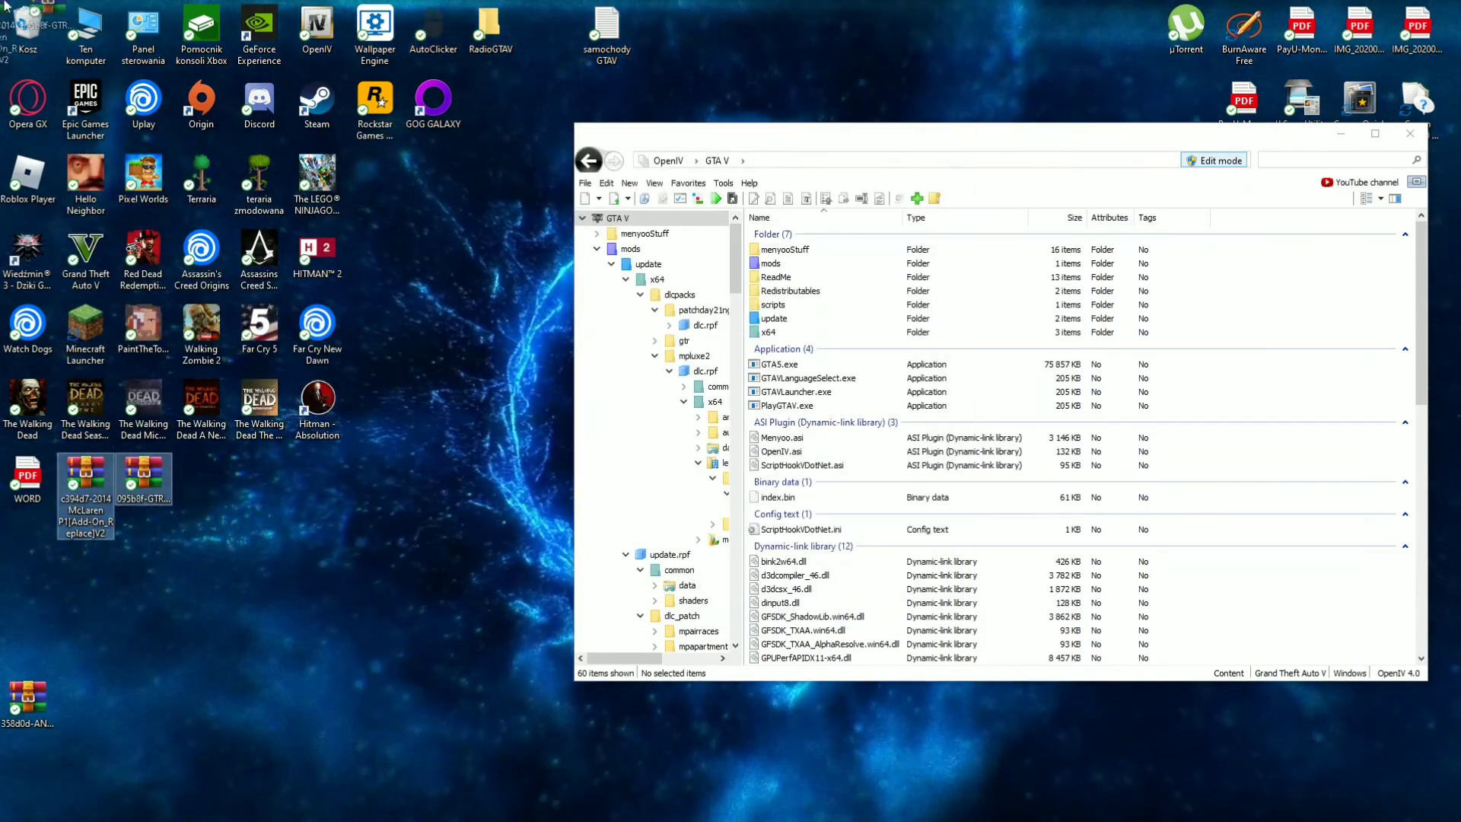
Move the AN225 Mriya archive up beside the other desktop icons and open it in WinRAR
left_click_drag(23, 700, 127, 508)
double_click(127, 505)
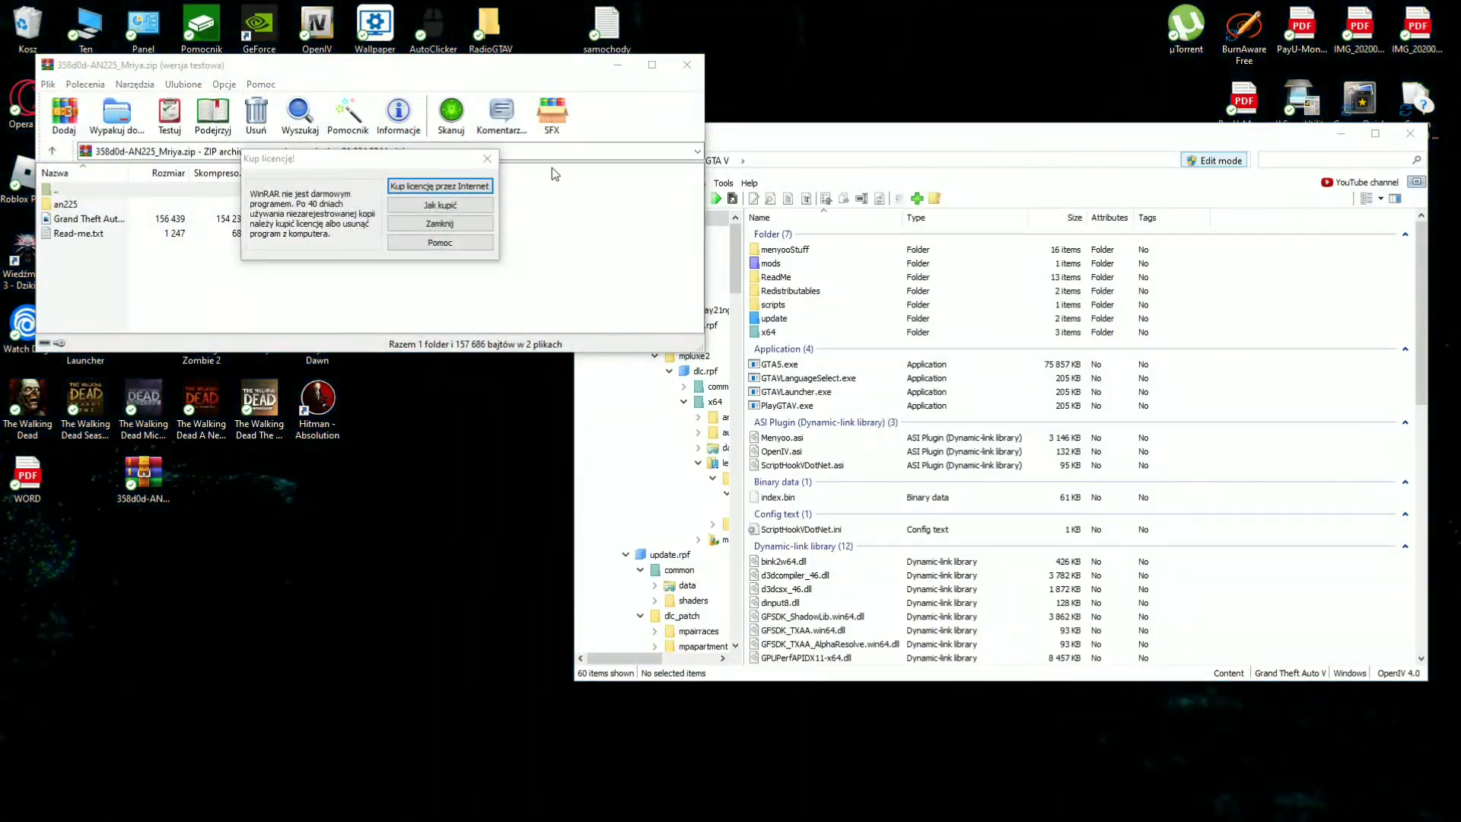
left_click(488, 158)
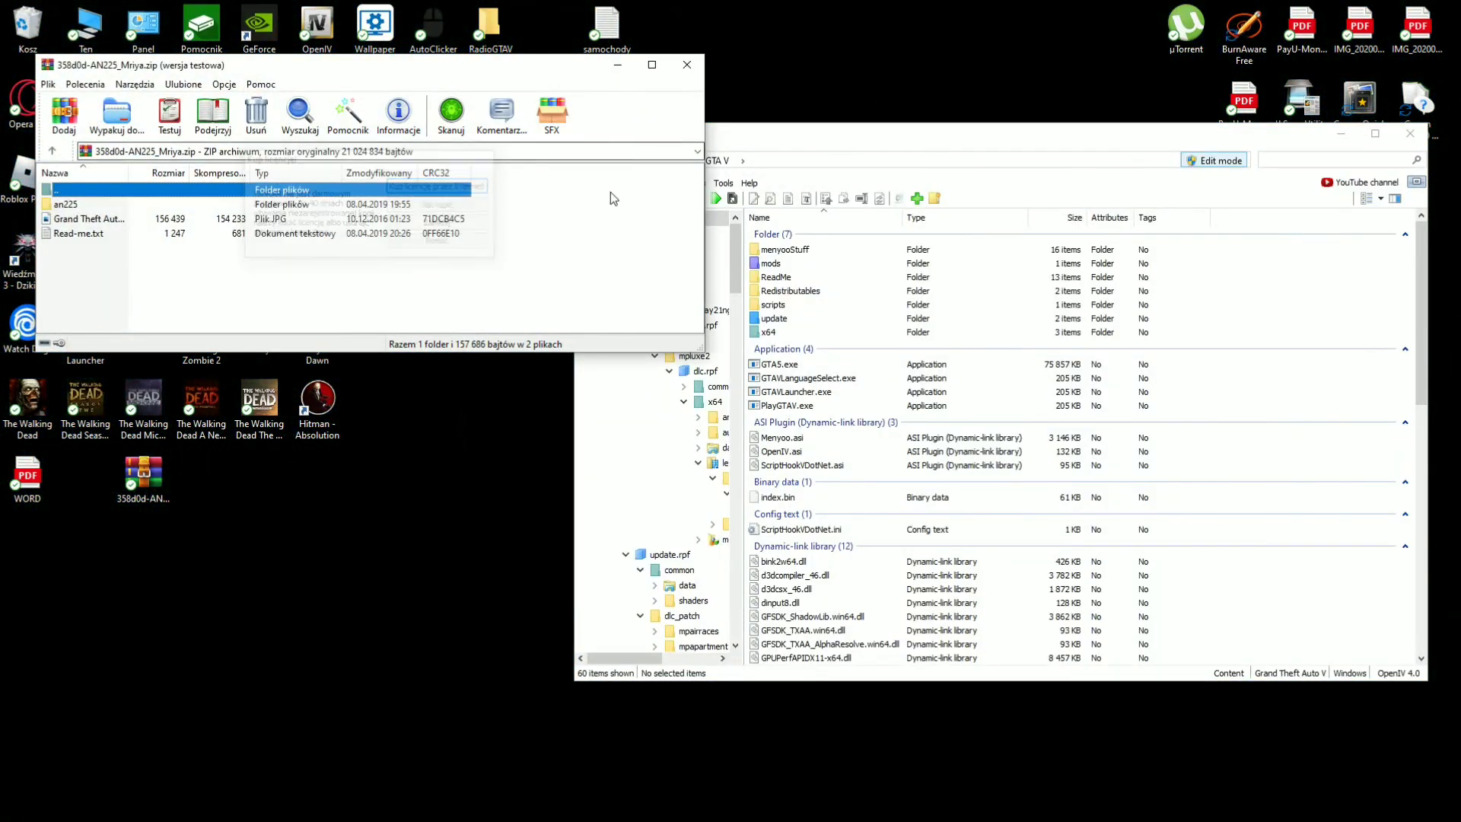
Copy the an225 folder from the AN225_Mriya archive into mods\update\x64\dlcpacks in OpenIV
double_click(791, 264)
double_click(791, 251)
double_click(784, 249)
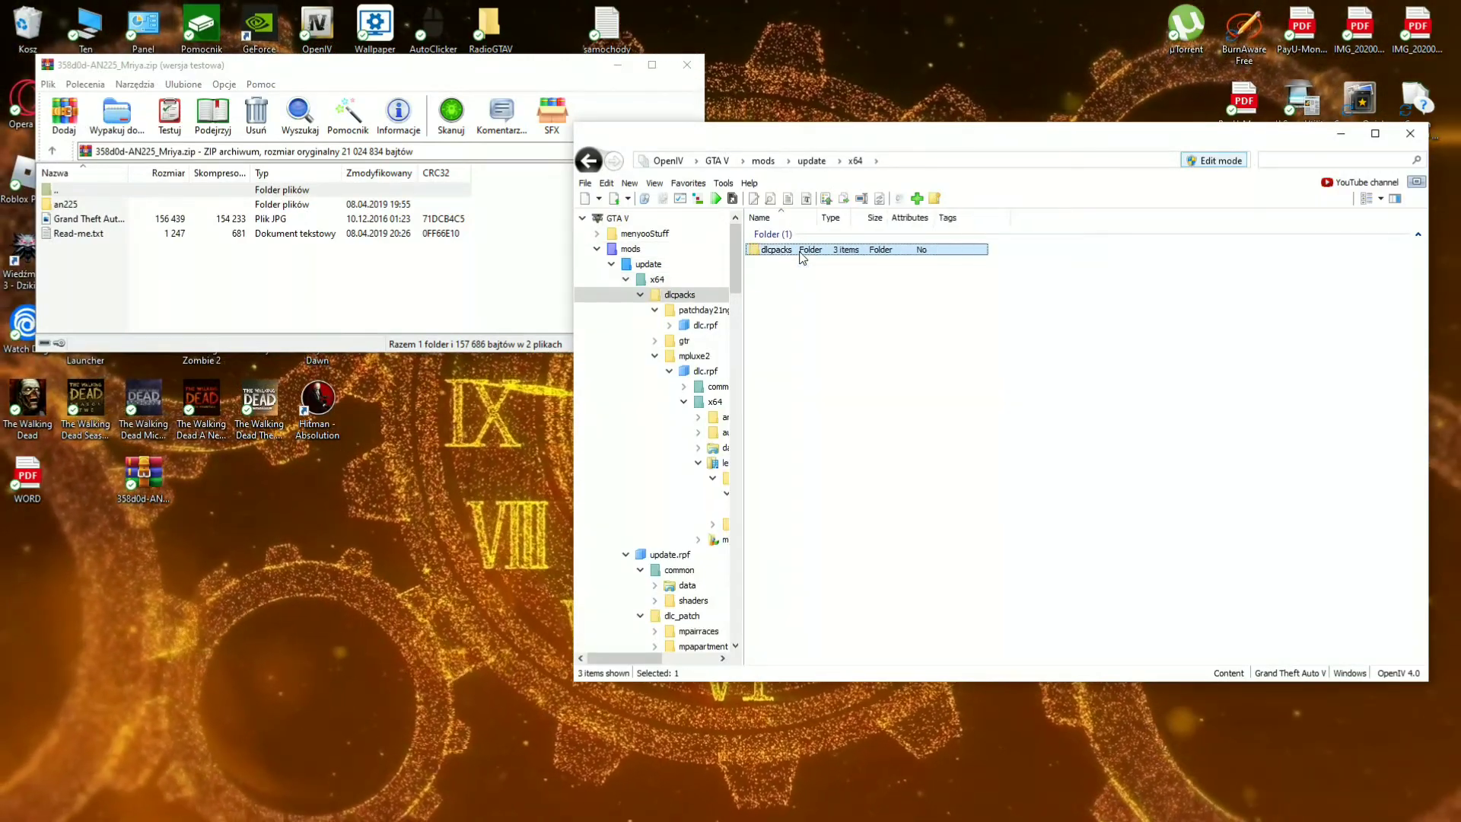
double_click(784, 250)
left_click_drag(110, 203, 835, 429)
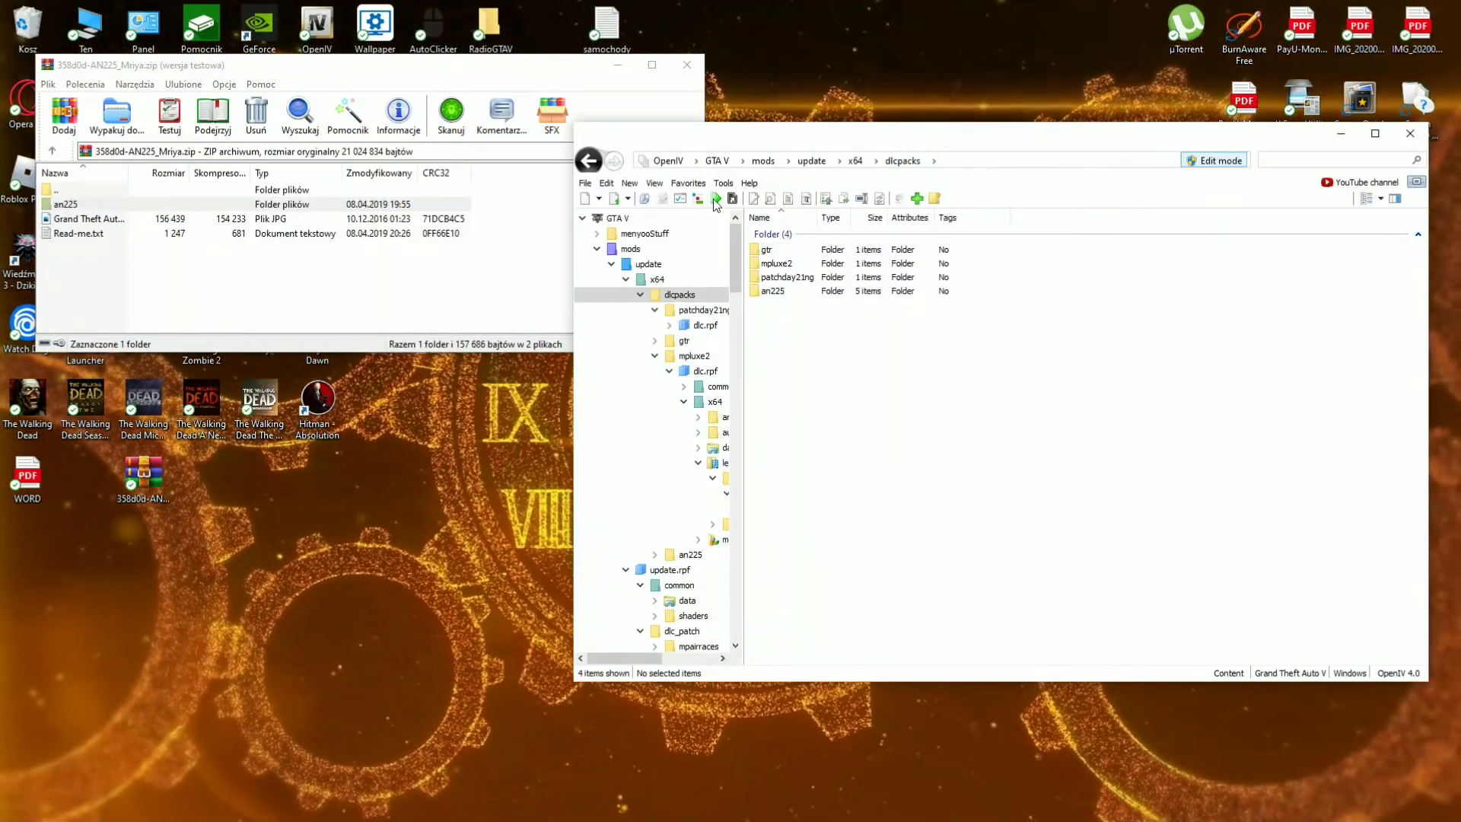
Open dlclist.xml from common\data in the mods copy of update.rpf for editing
left_click(715, 161)
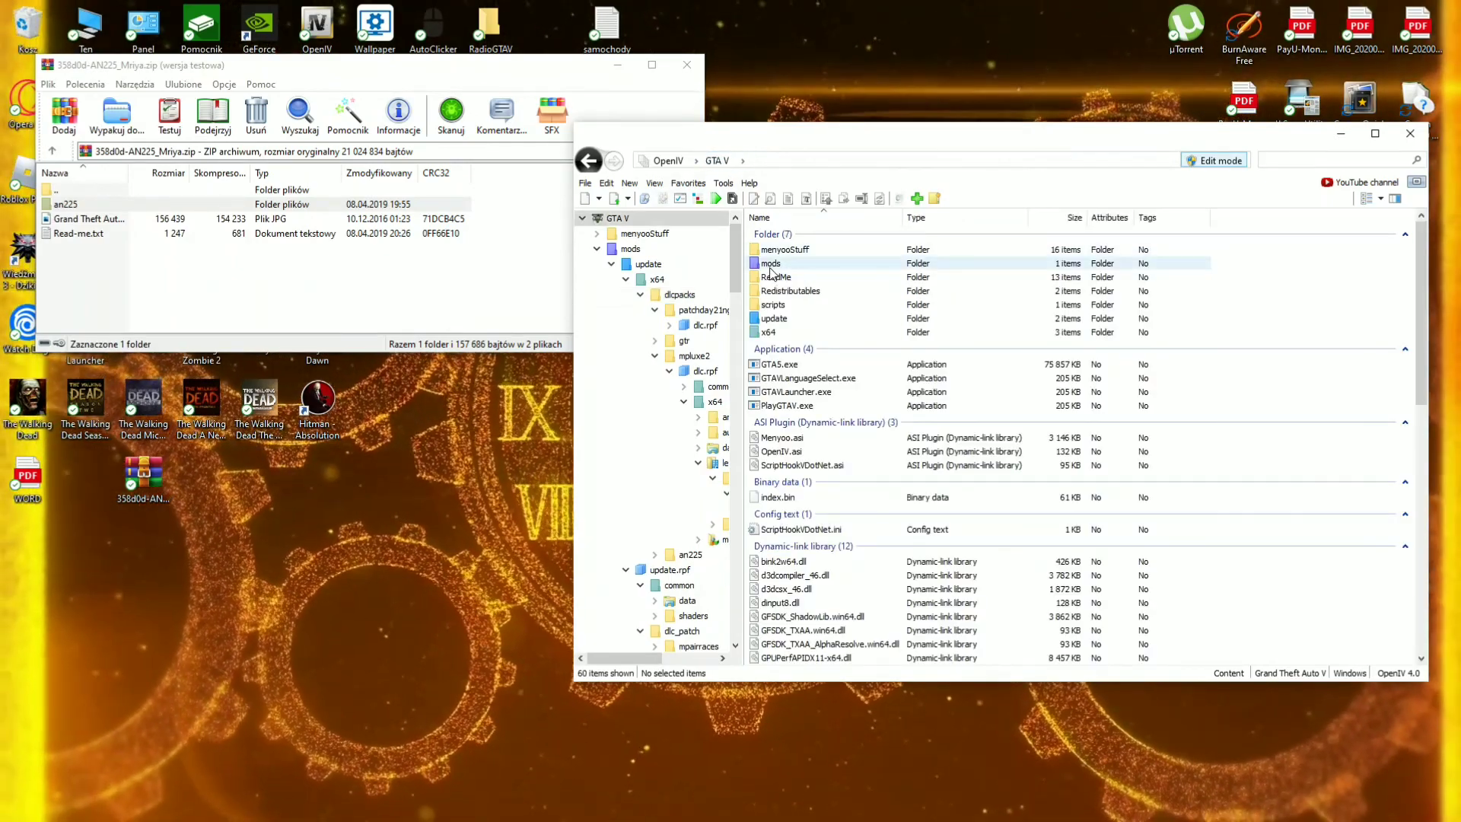
left_click(776, 265)
double_click(776, 264)
double_click(775, 250)
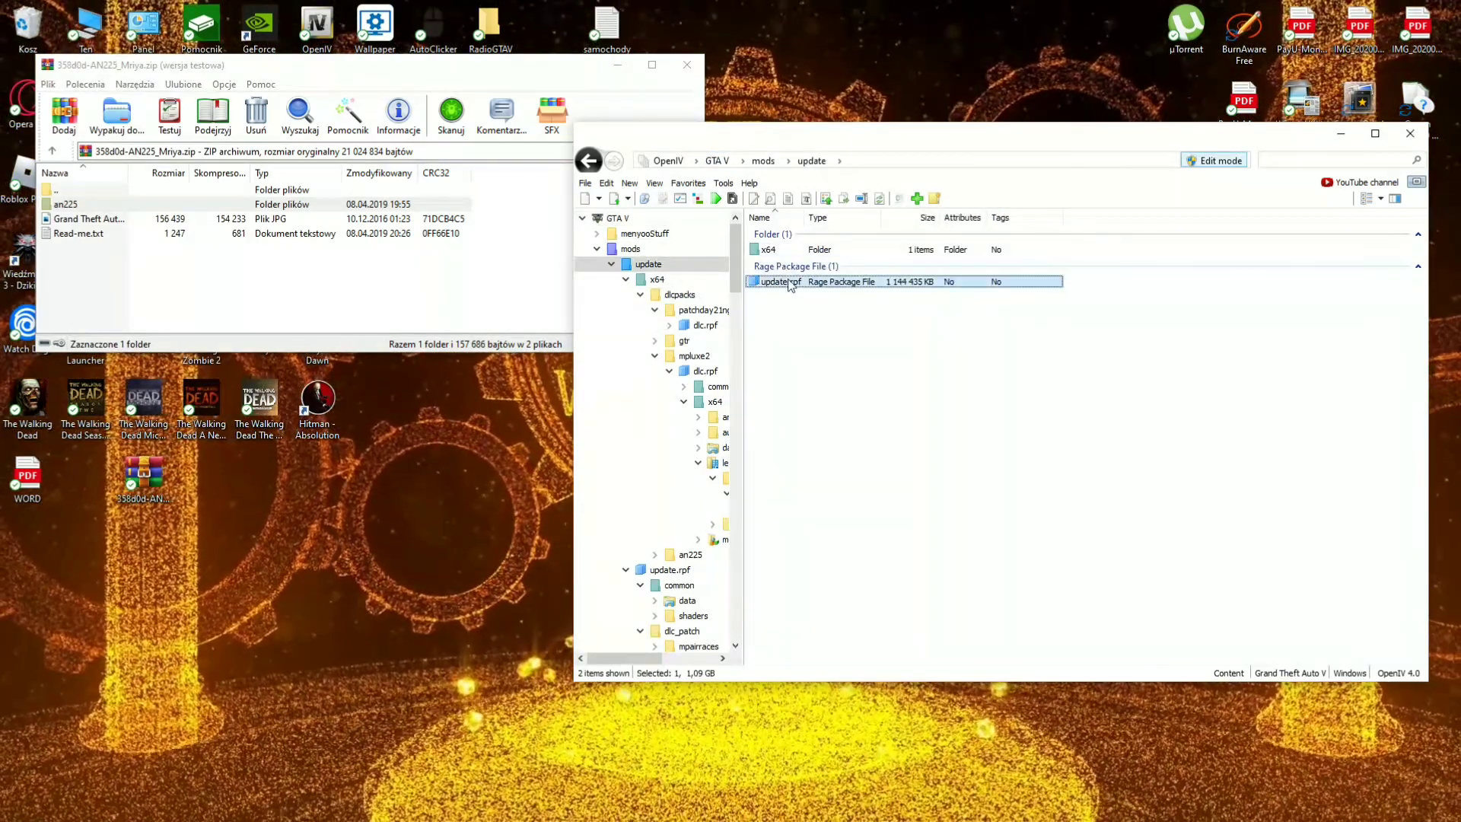
double_click(778, 280)
double_click(776, 250)
double_click(793, 254)
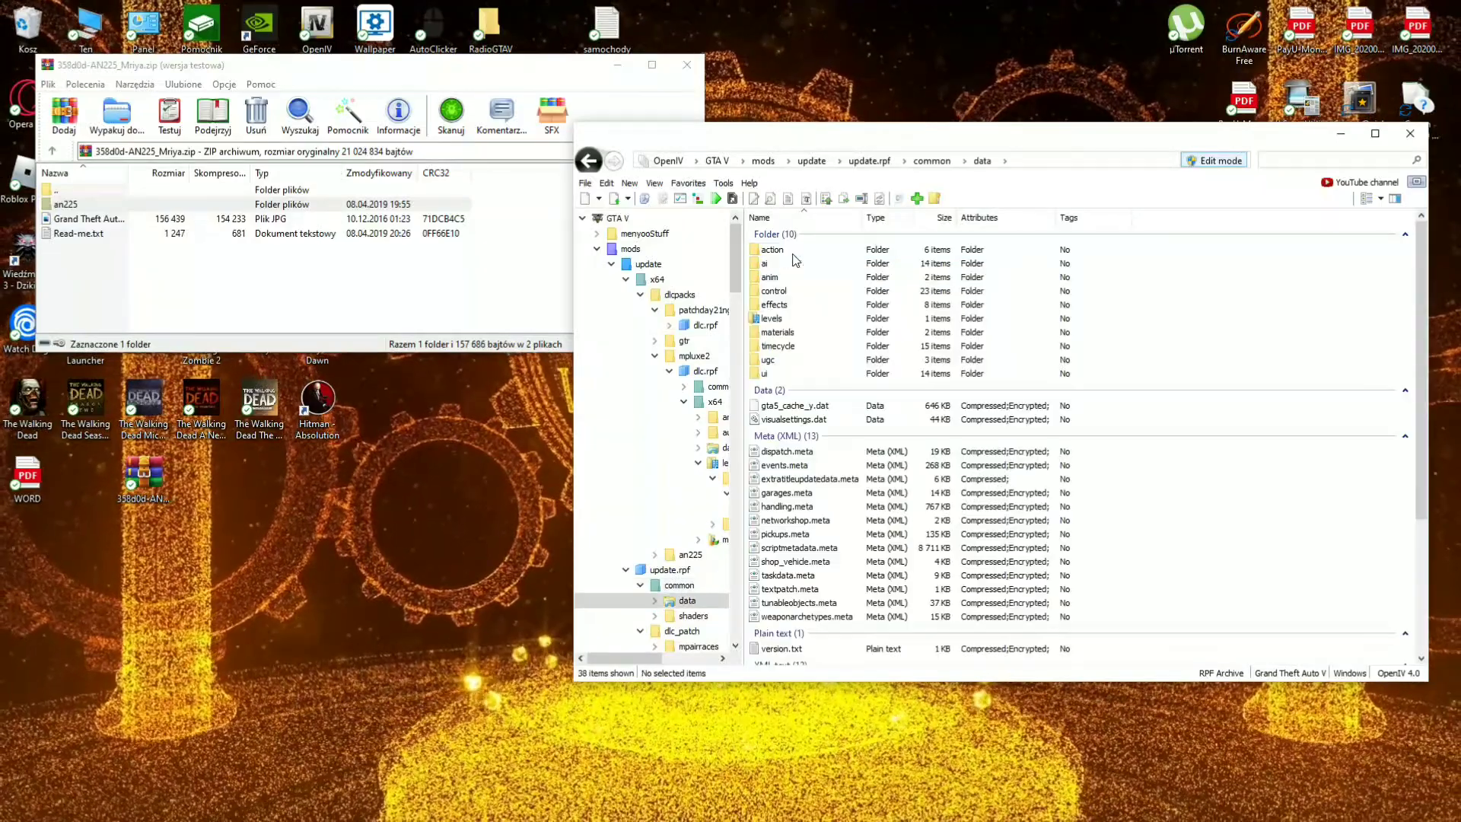
scroll(842, 395, "down", 5)
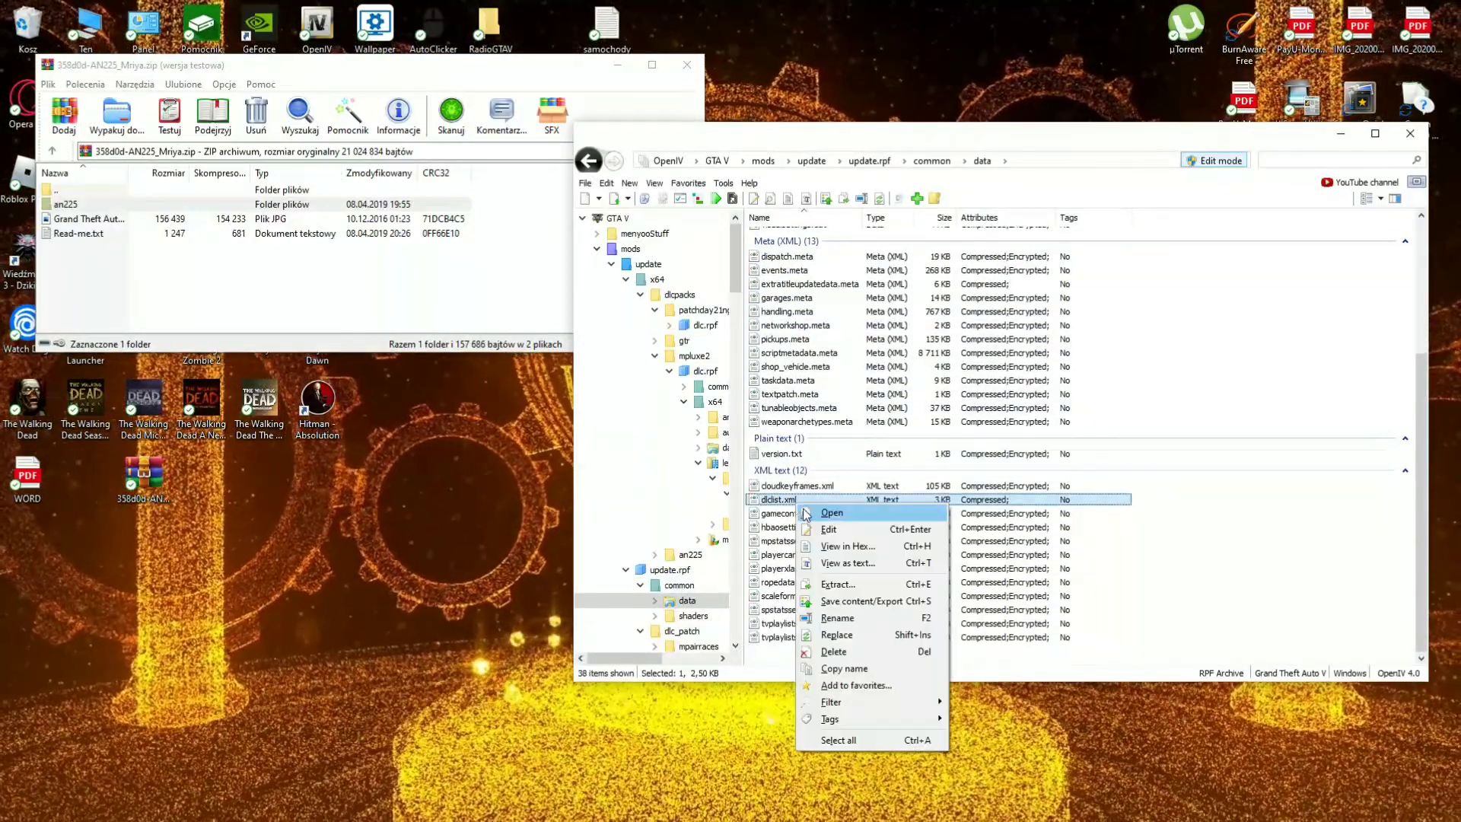
scroll(861, 479, "down", 6)
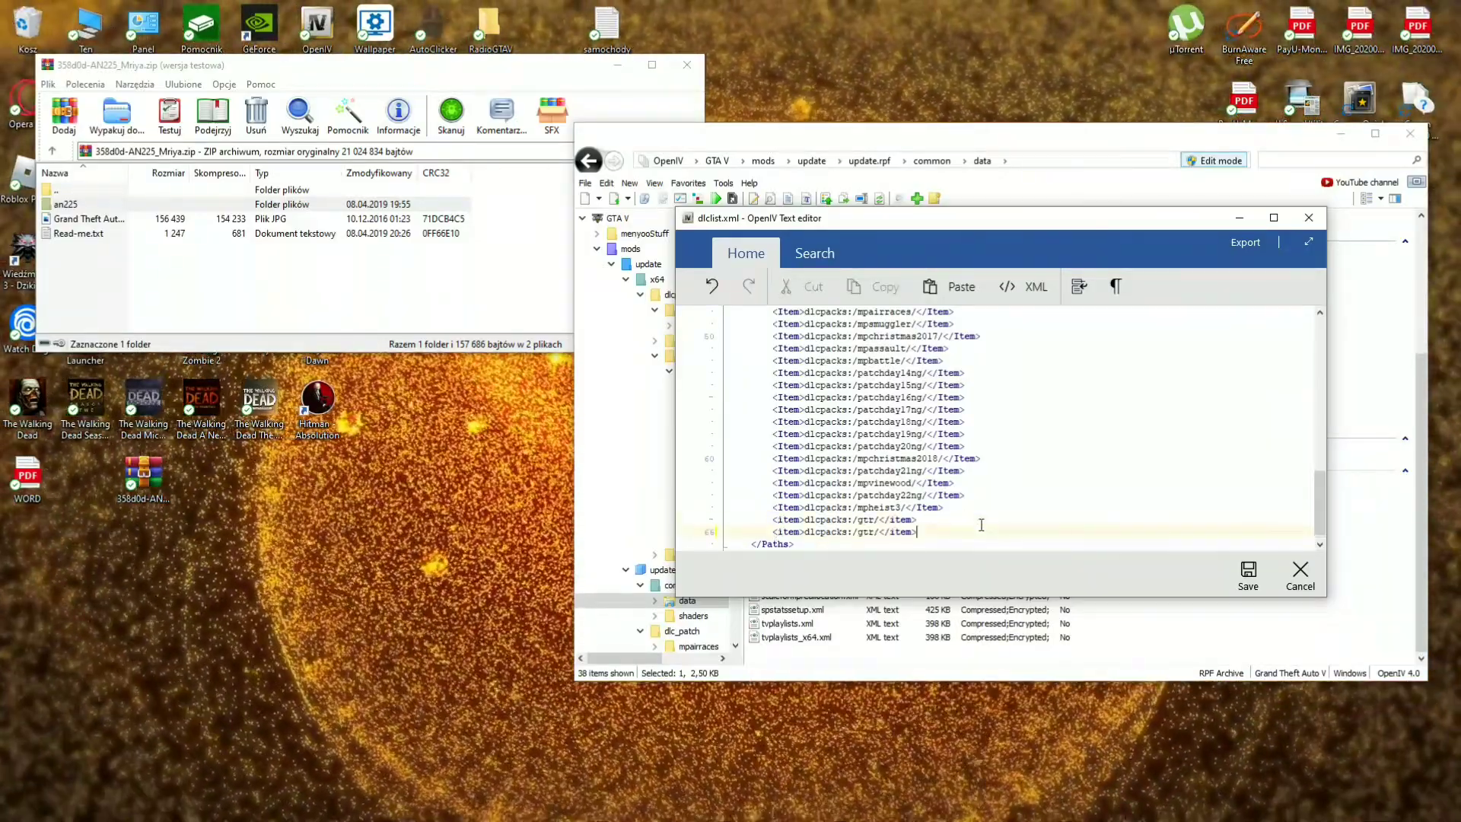
Replace gtr with an225 in the last dlcpacks entry of dlclist.xml, using the archive folder's name, and save the file
right_click(82, 206)
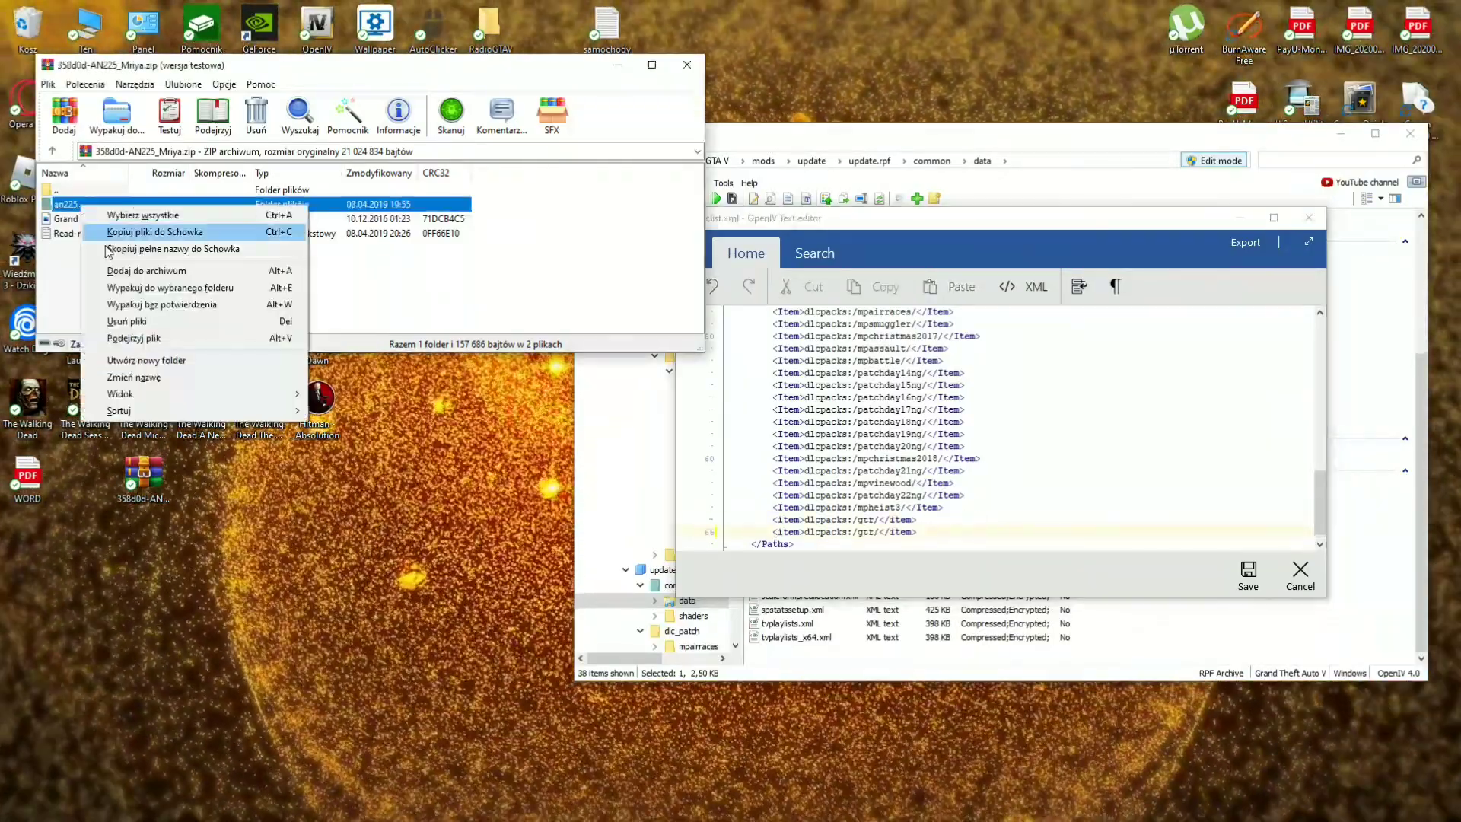
left_click(134, 378)
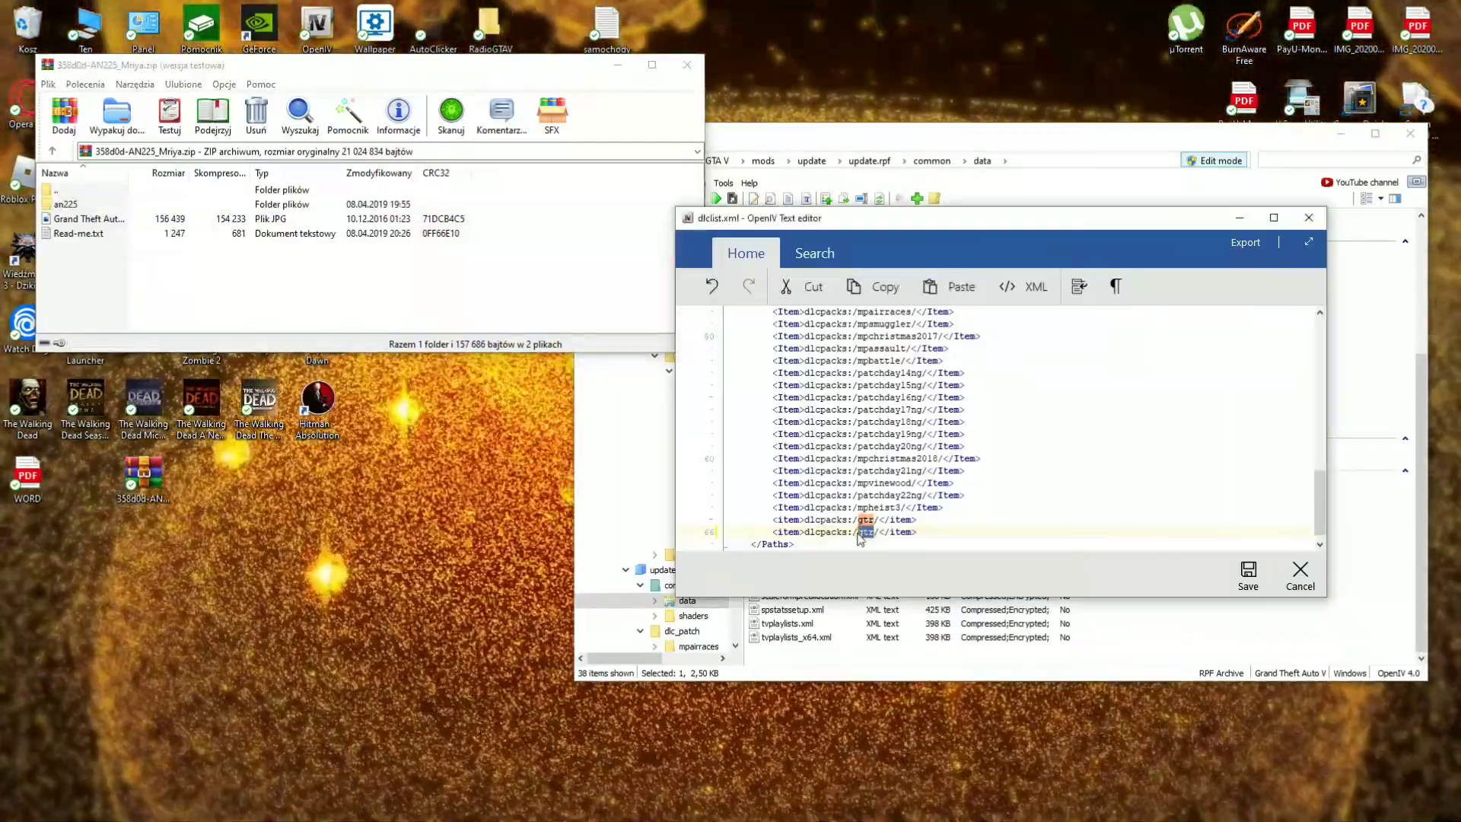
type("an225")
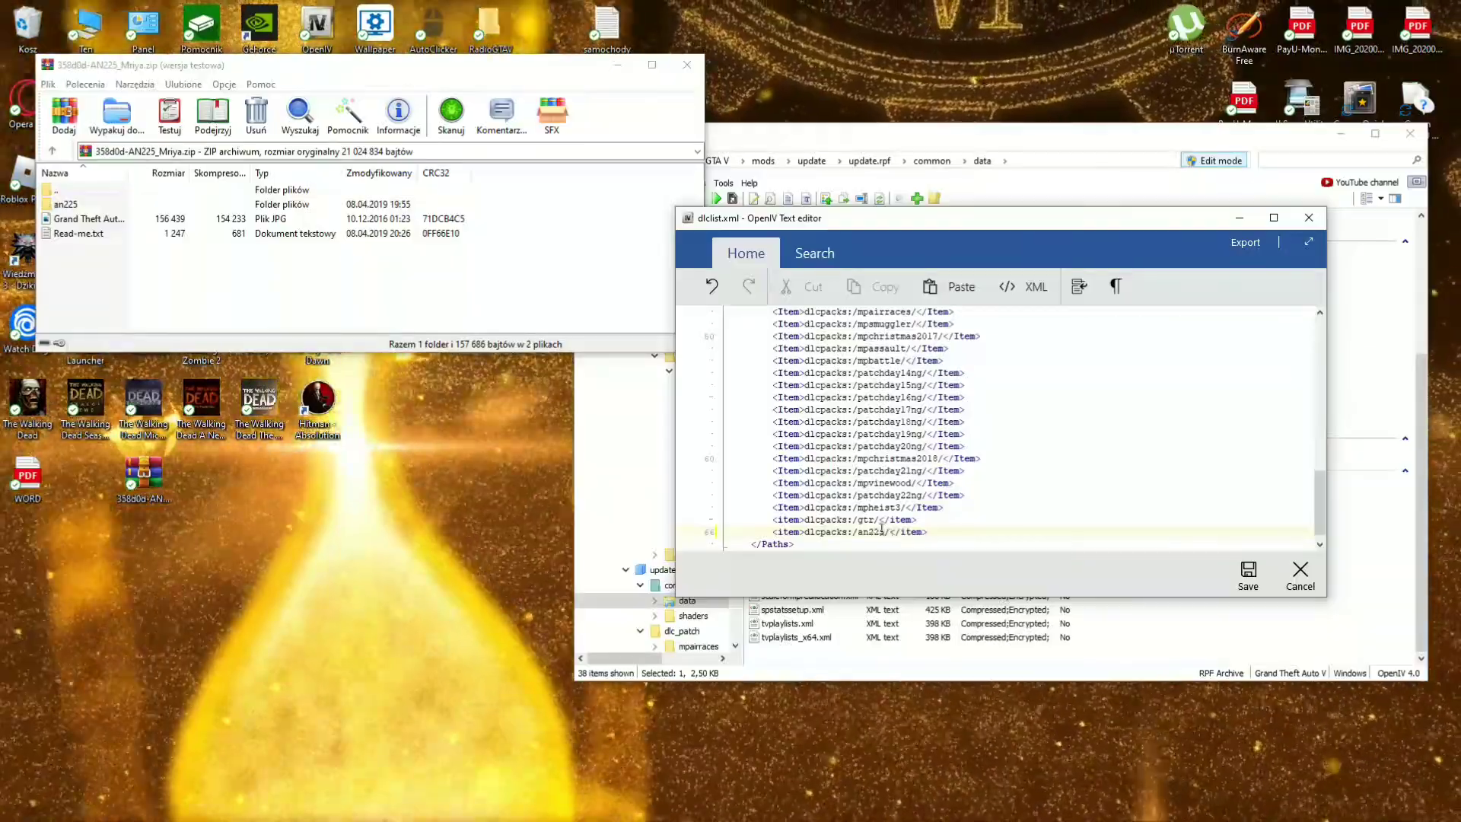
left_click(1248, 576)
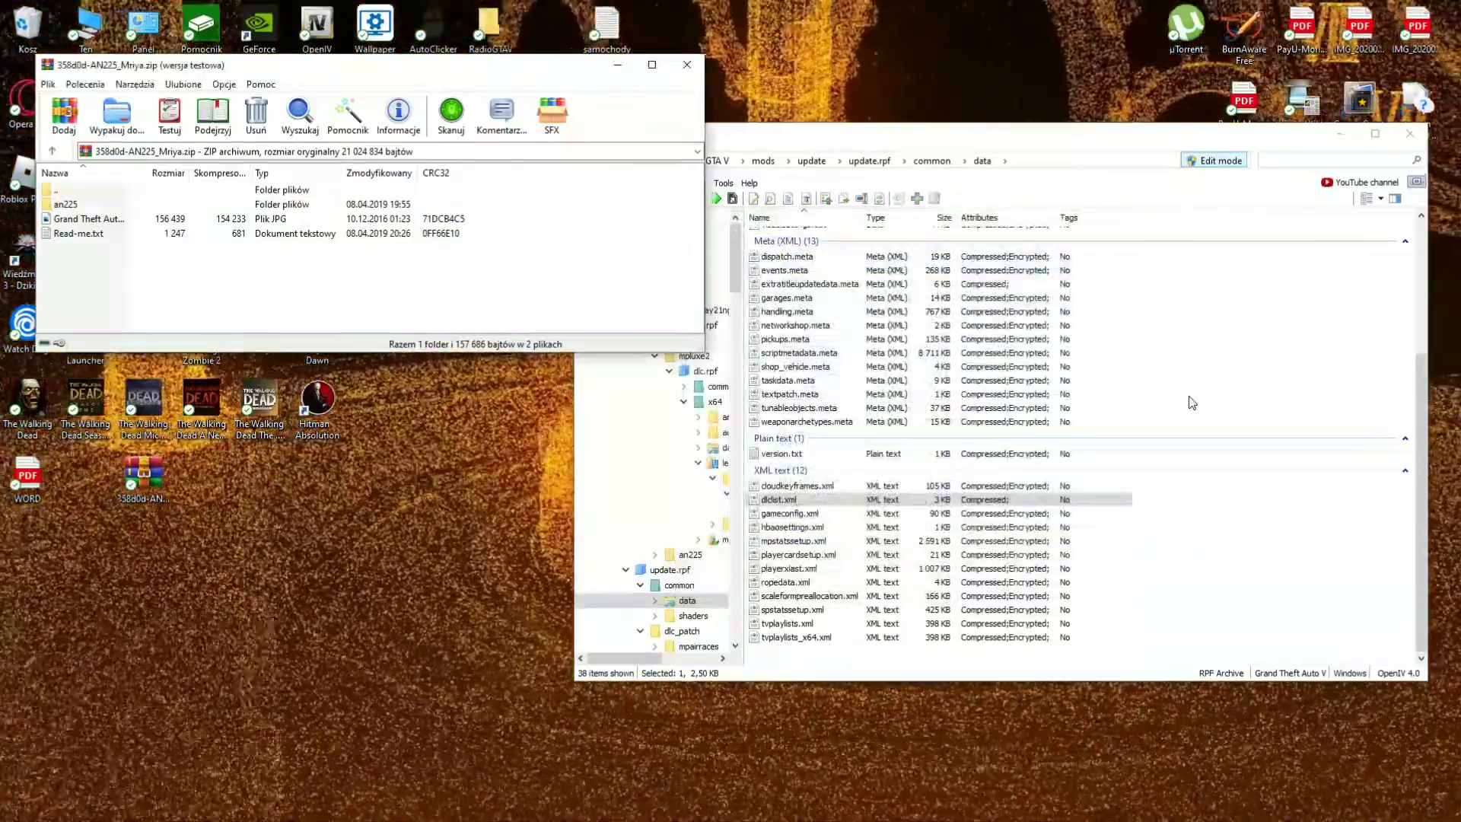
Close WinRAR and OpenIV, and move the AN225 Mriya archive from the desktop to the recycle bin
left_click(687, 64)
left_click_drag(149, 497, 30, 50)
left_click(1409, 133)
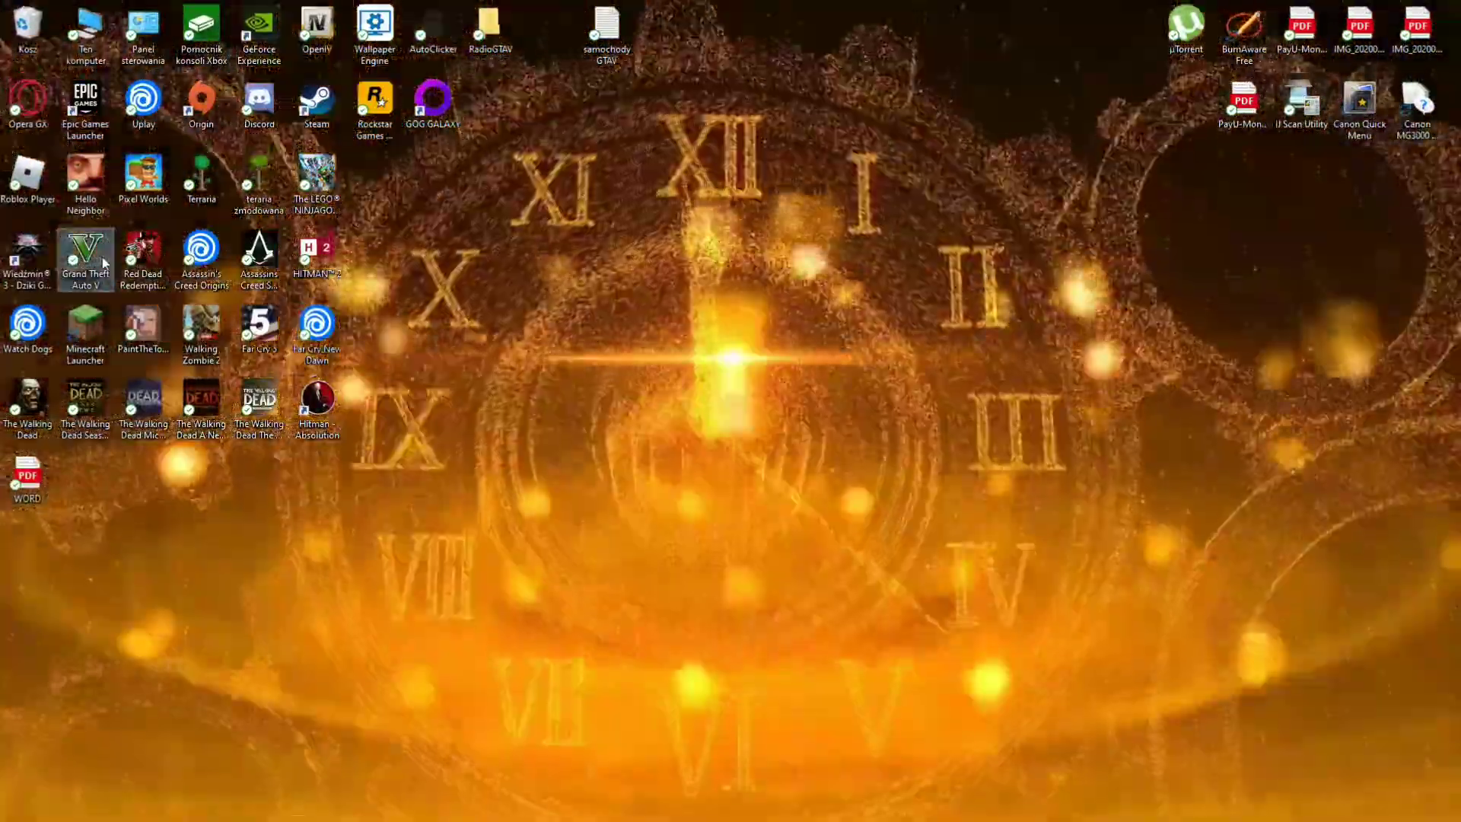
Launch Grand Theft Auto V in story mode and walk the character out of the house to the street
double_click(105, 263)
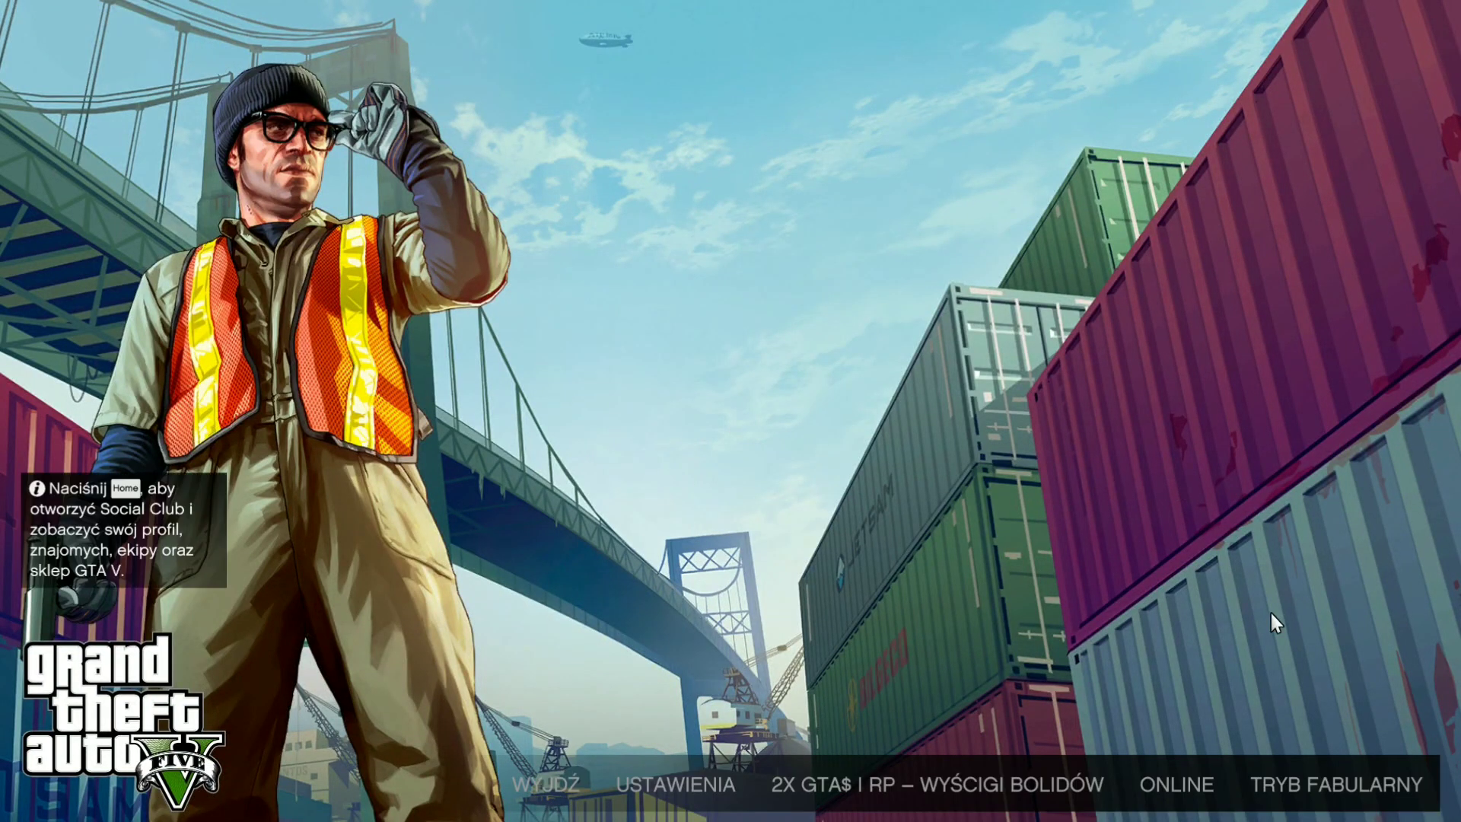
left_click(1300, 787)
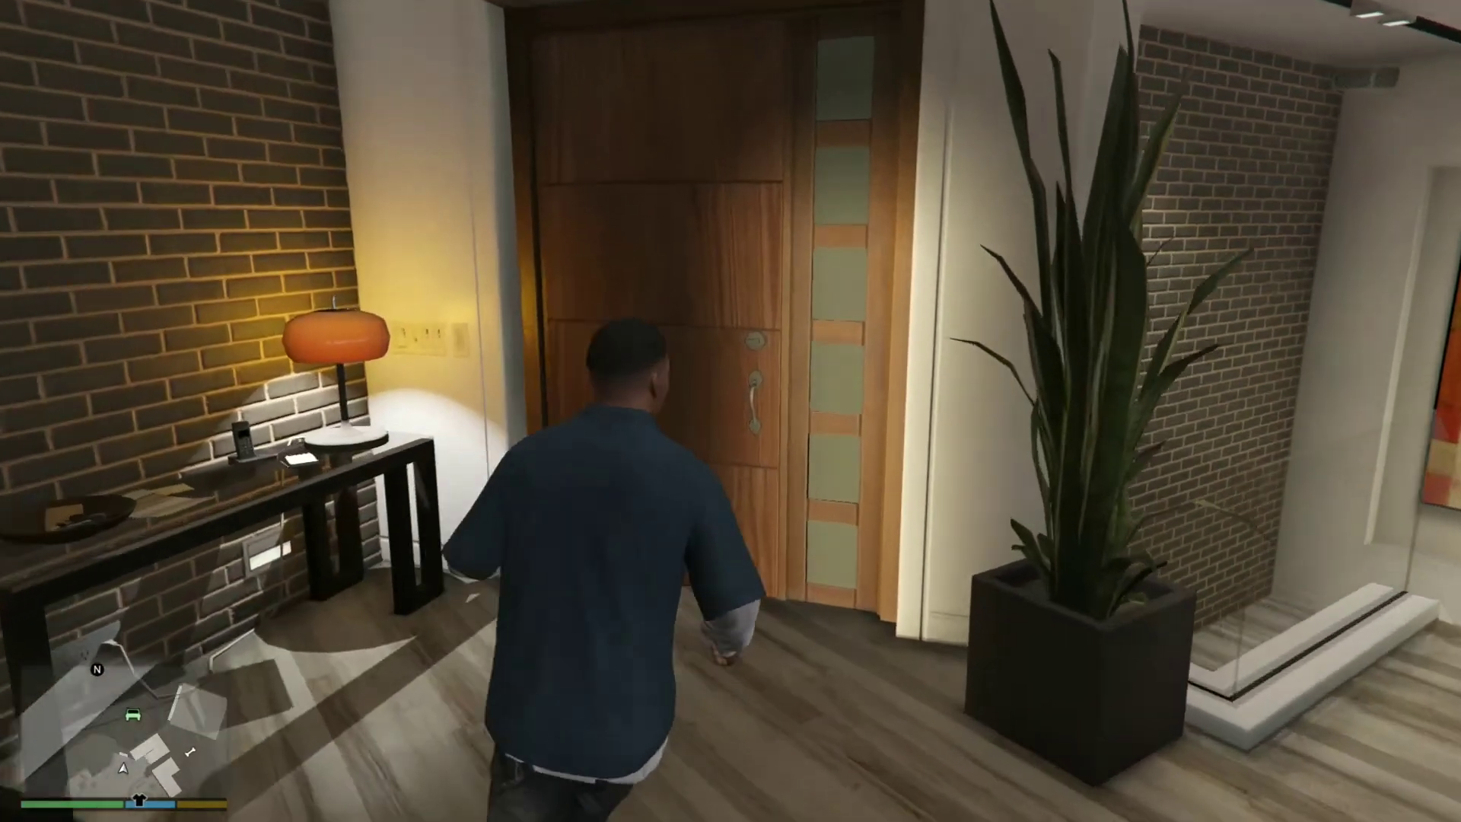
key("w")
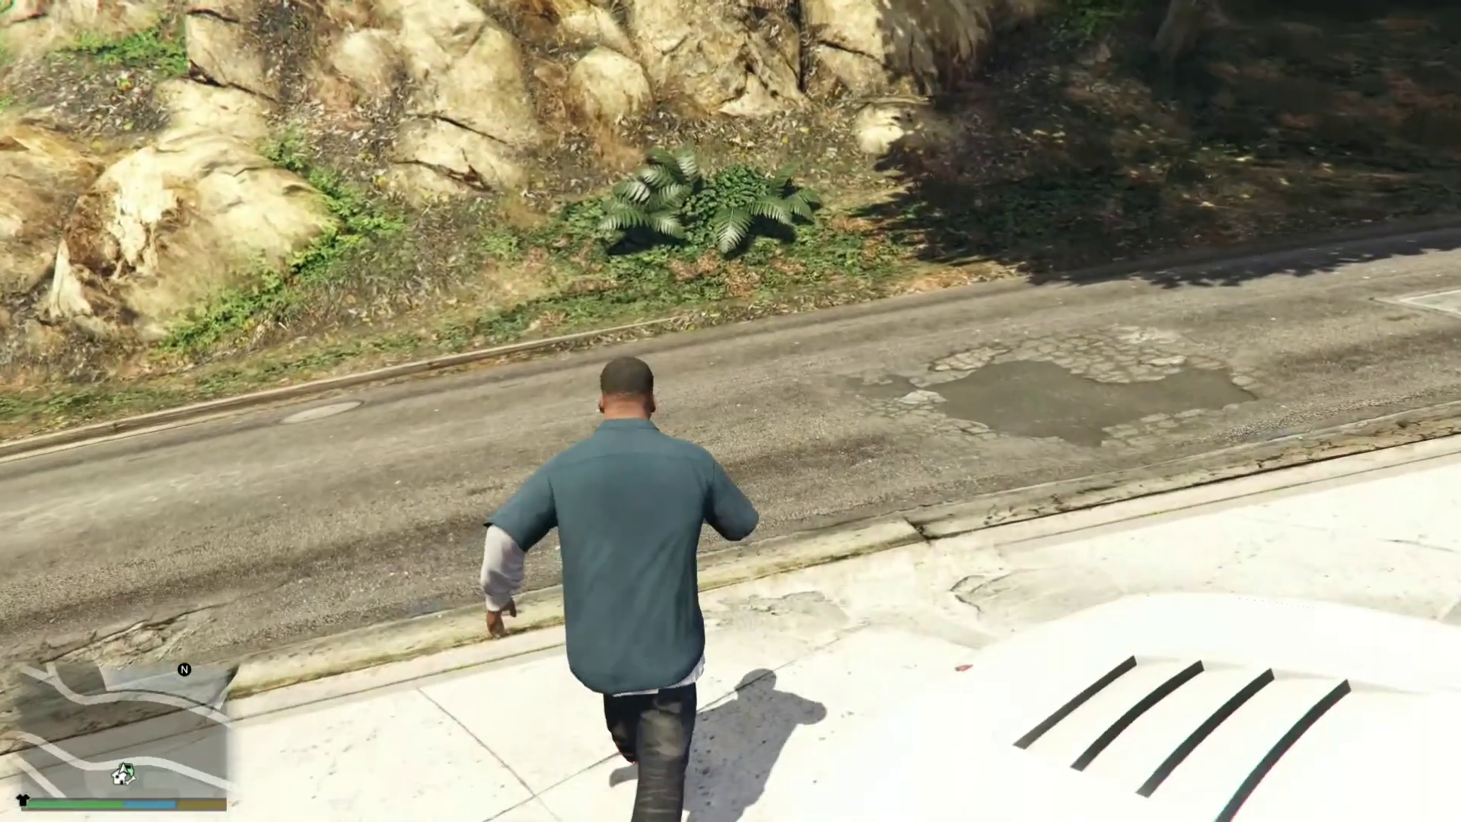
Spawn the add-on Nissan through Menyoo's vehicle spawner by entering the model name gtr
key("F8")
key("Down")
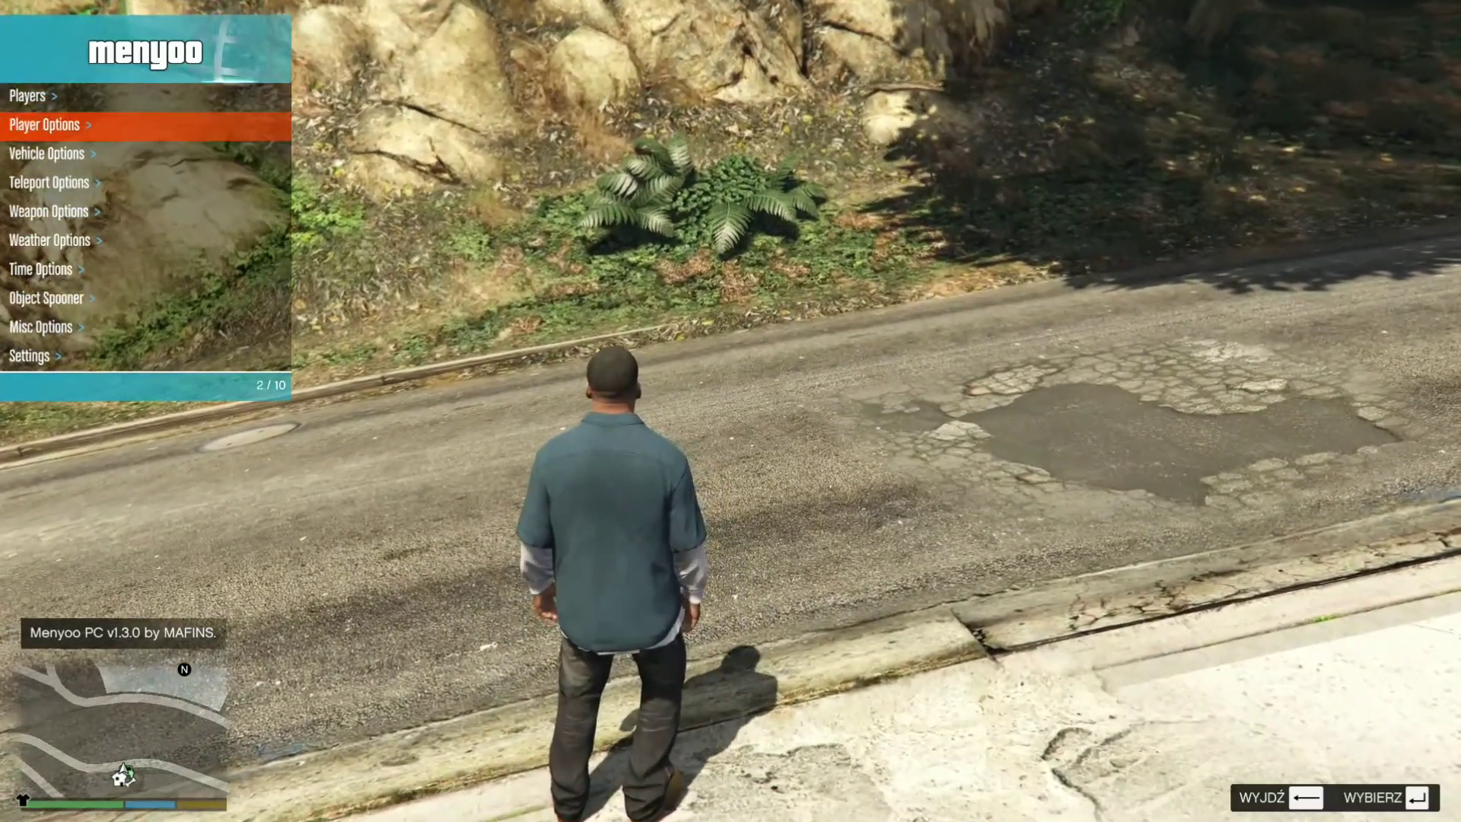
key("Return")
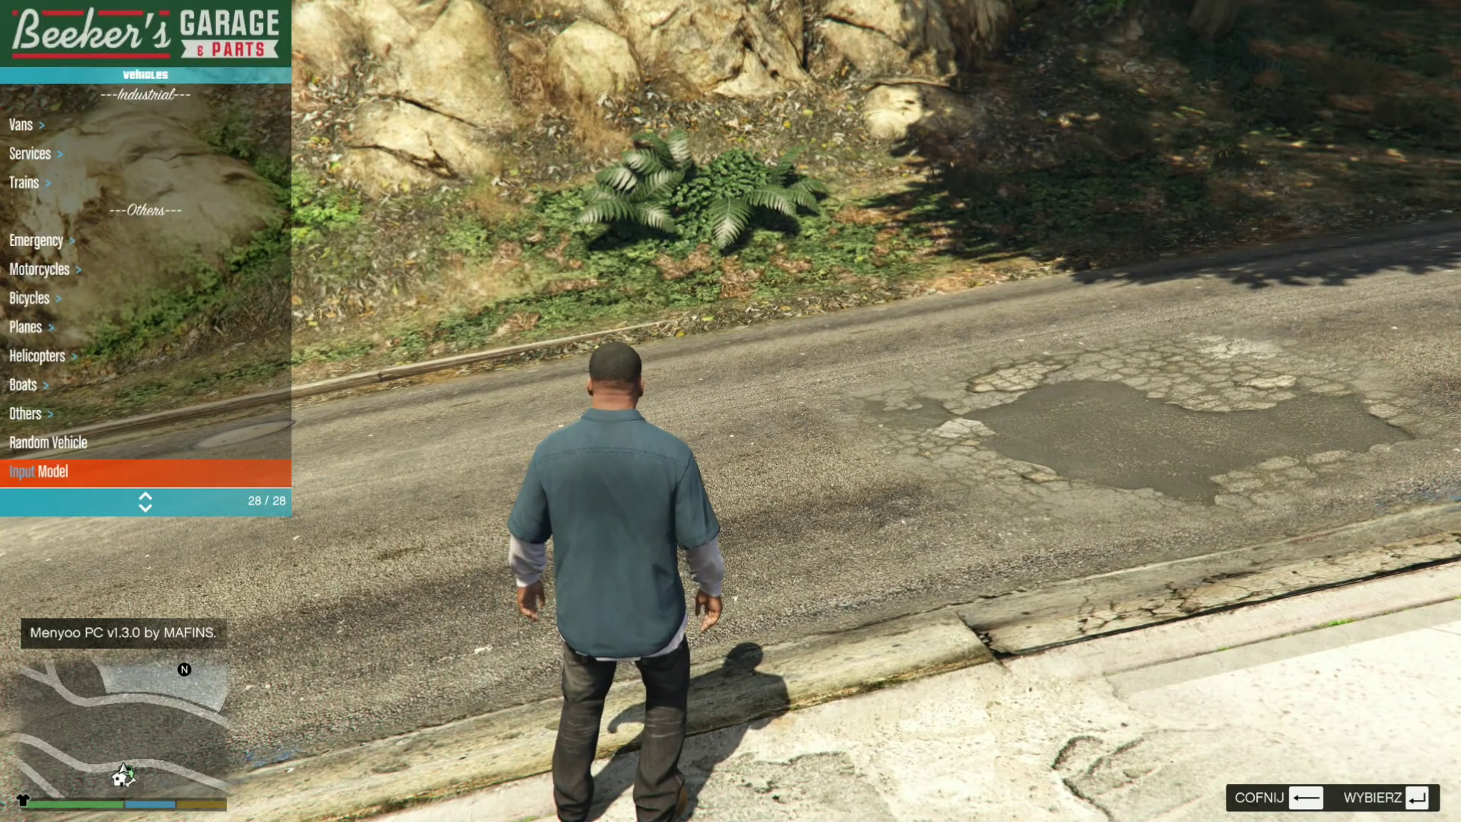
key("Return")
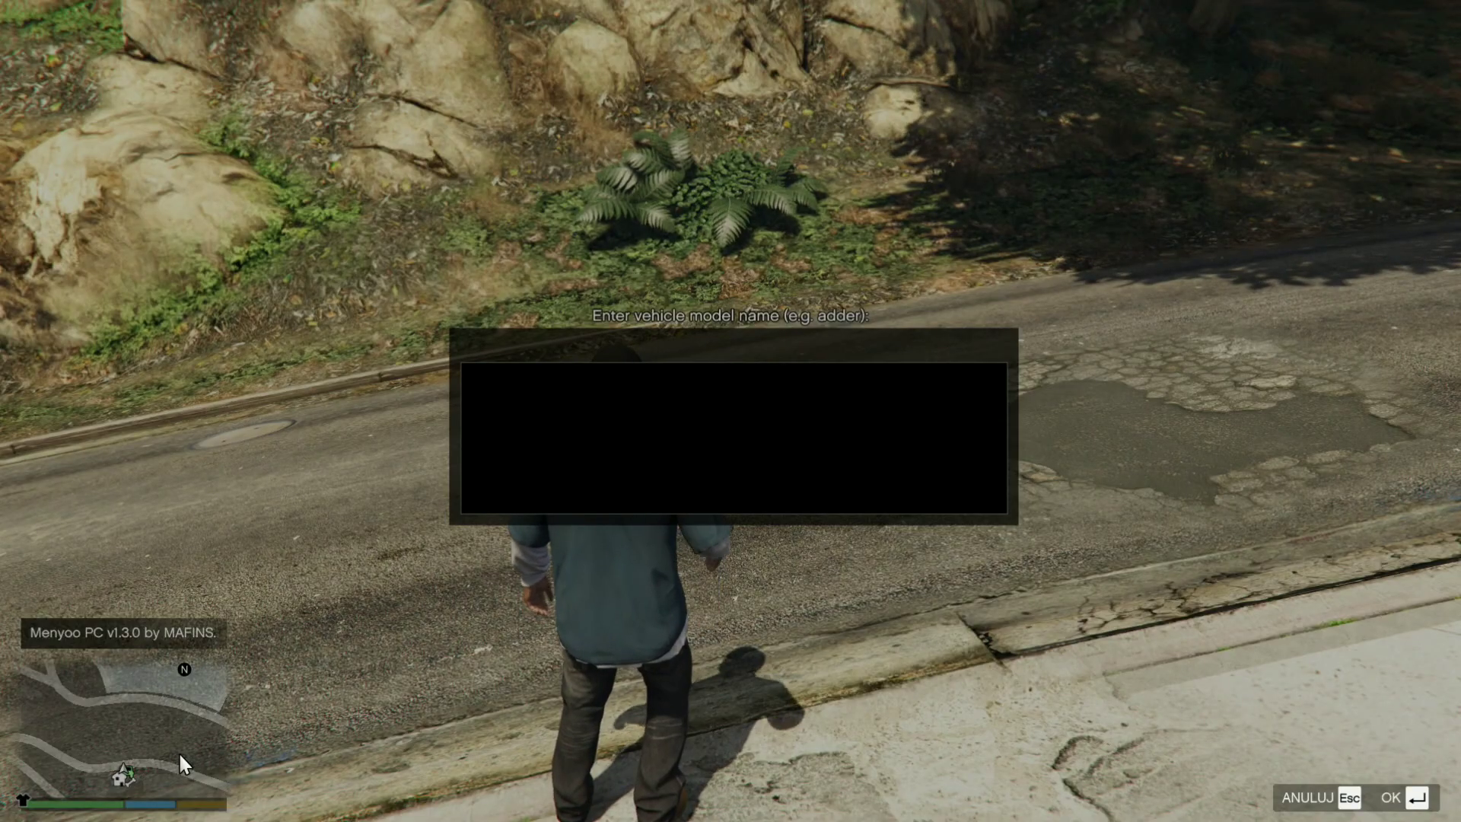
type("gtr")
key("Return")
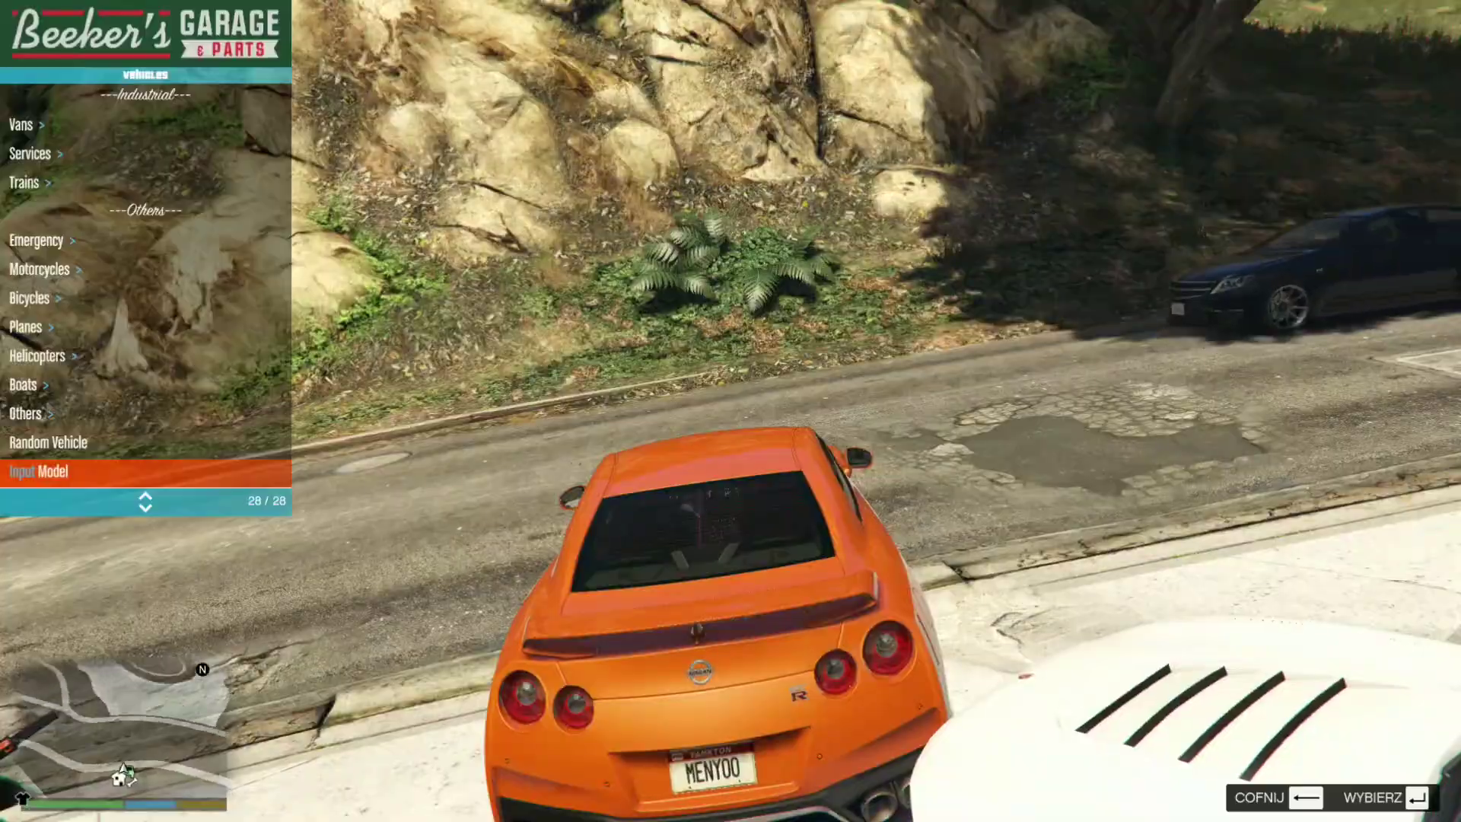
Test-drive the orange Nissan GTR down the hillside road
key("w")
key("a")
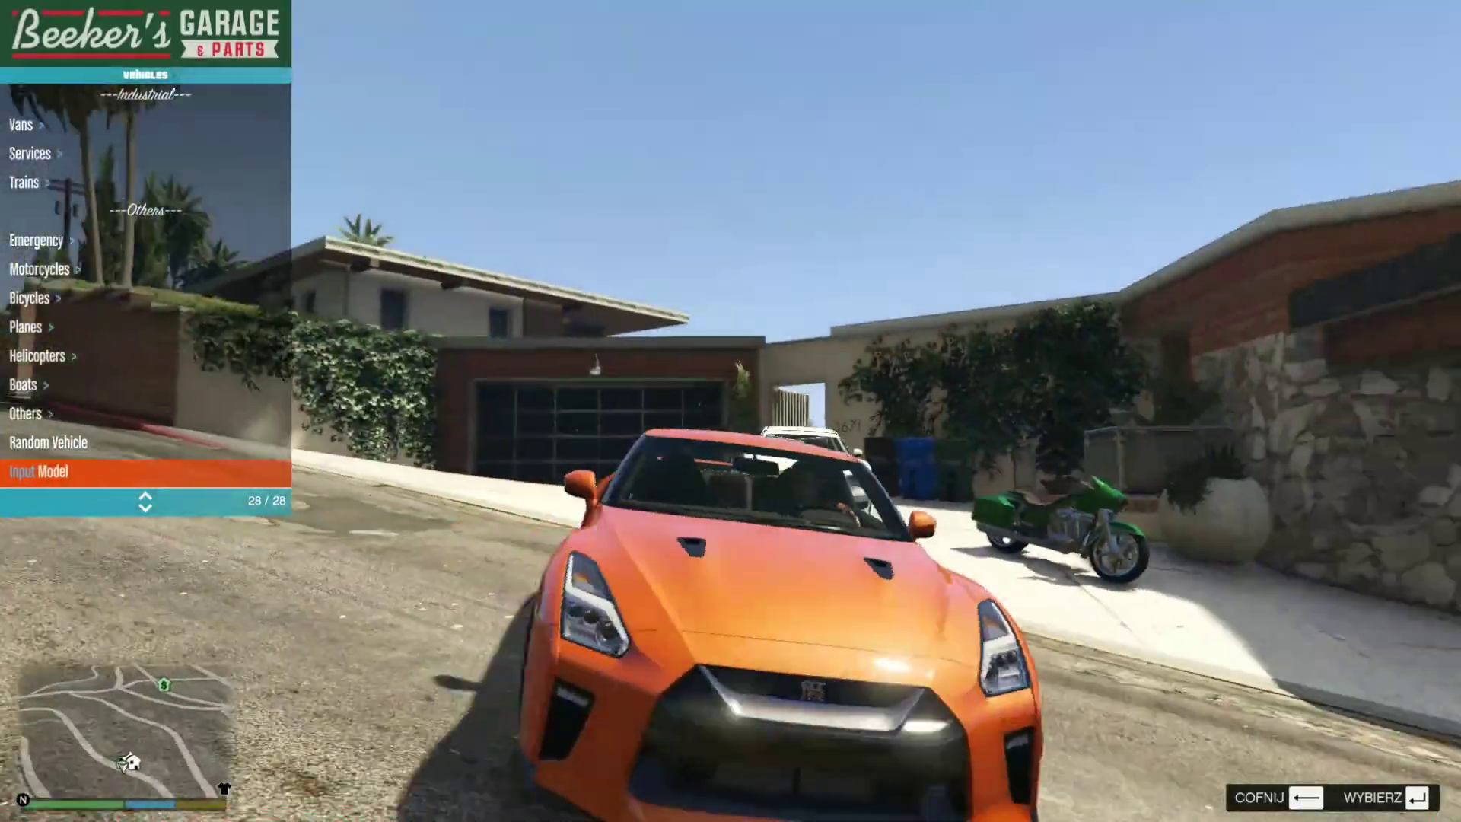
key("d")
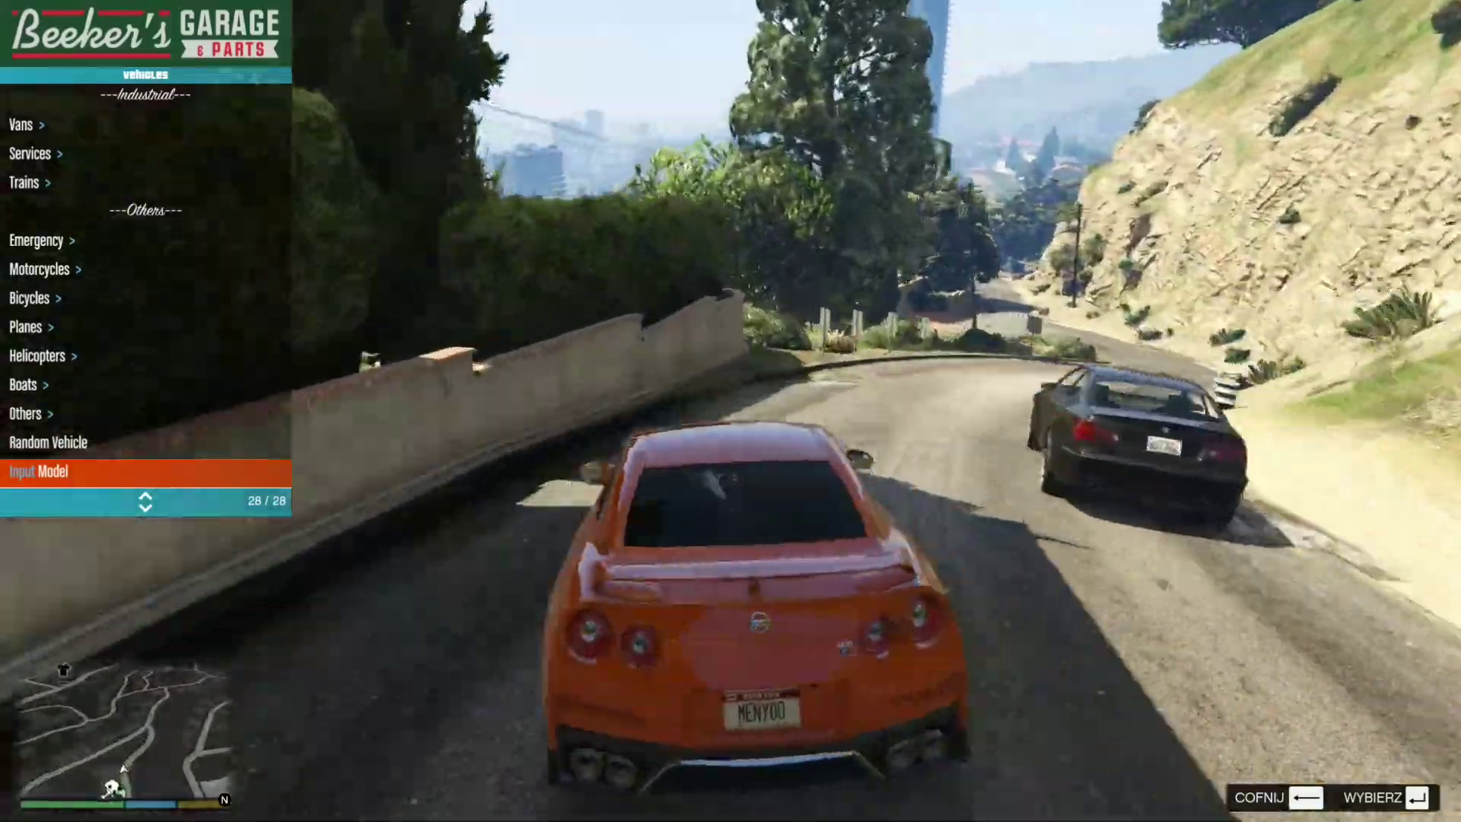
key("w")
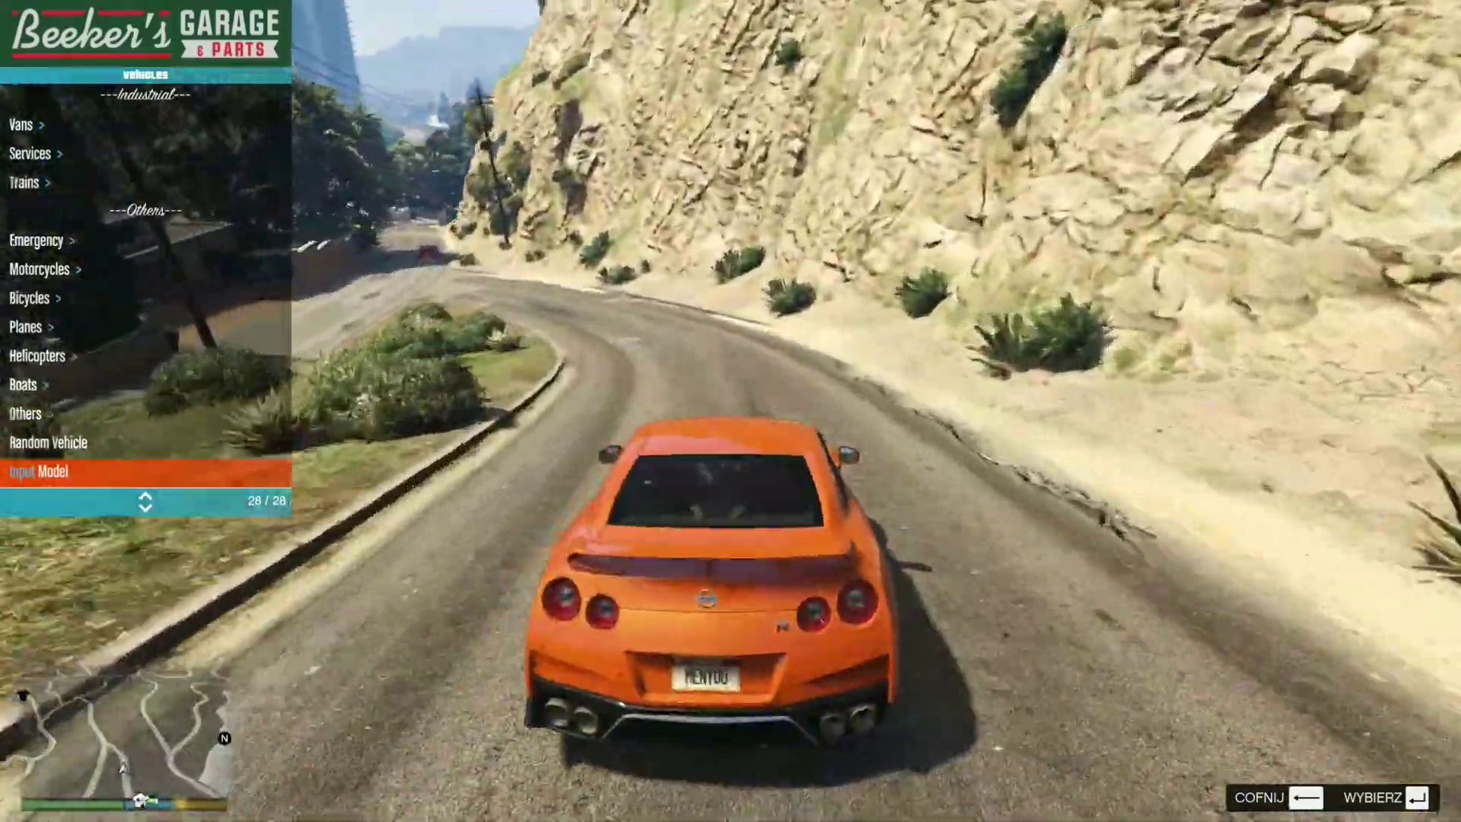
key("w")
key("Down")
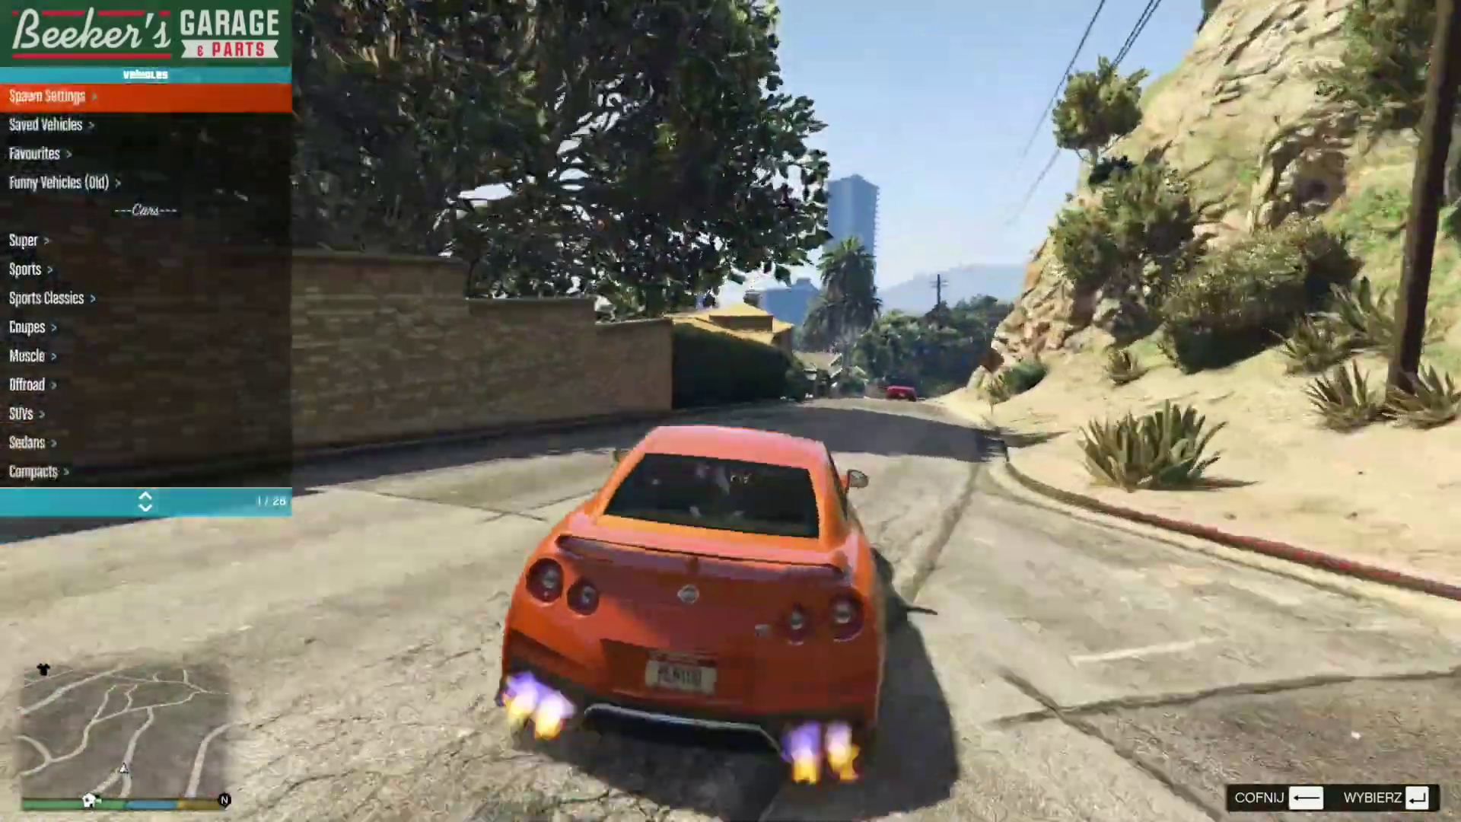
key("w")
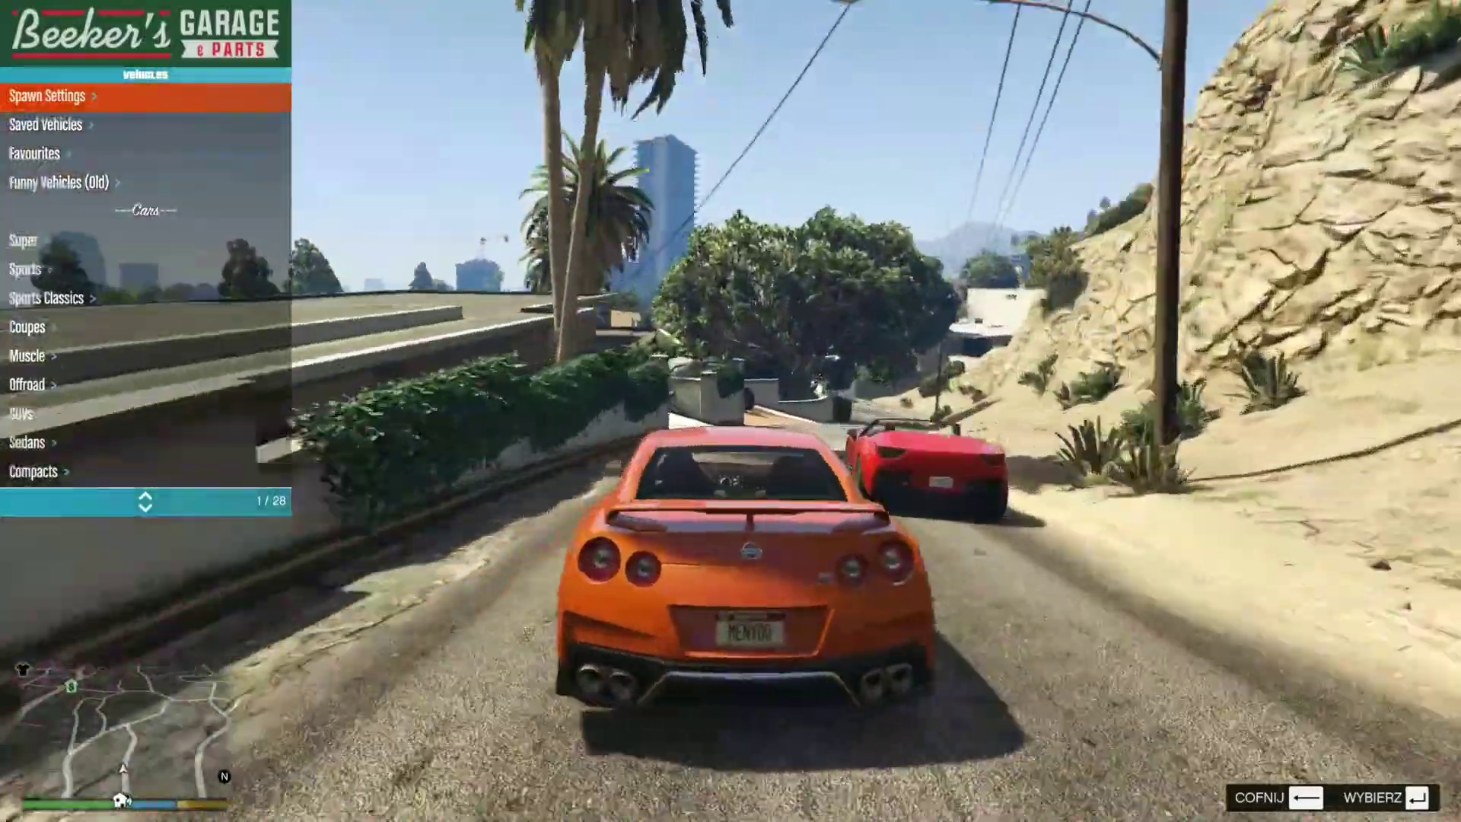
key("a")
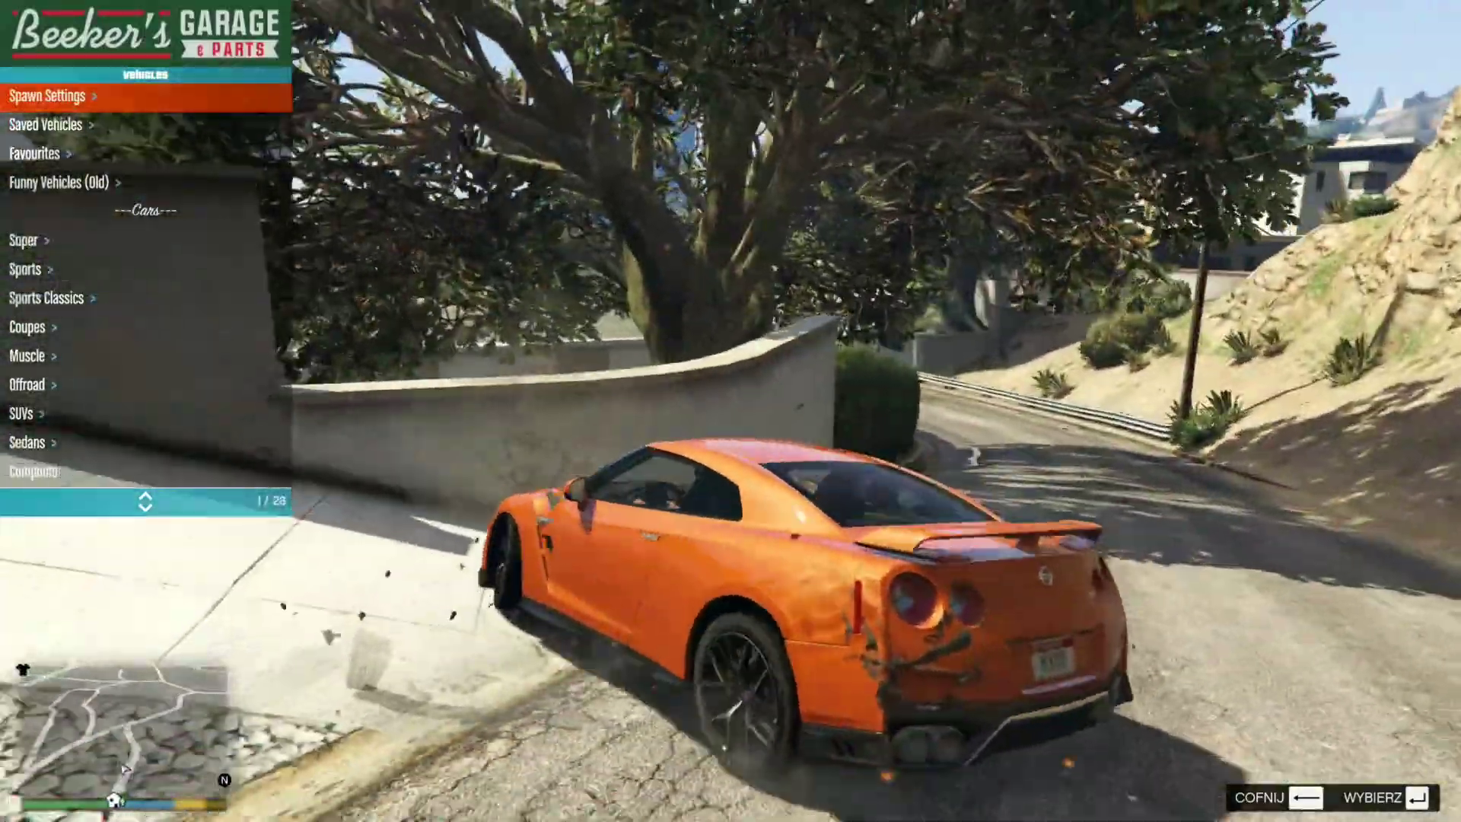
Get out of the GTR and spawn the T20 from Menyoo's Super vehicles
key("f")
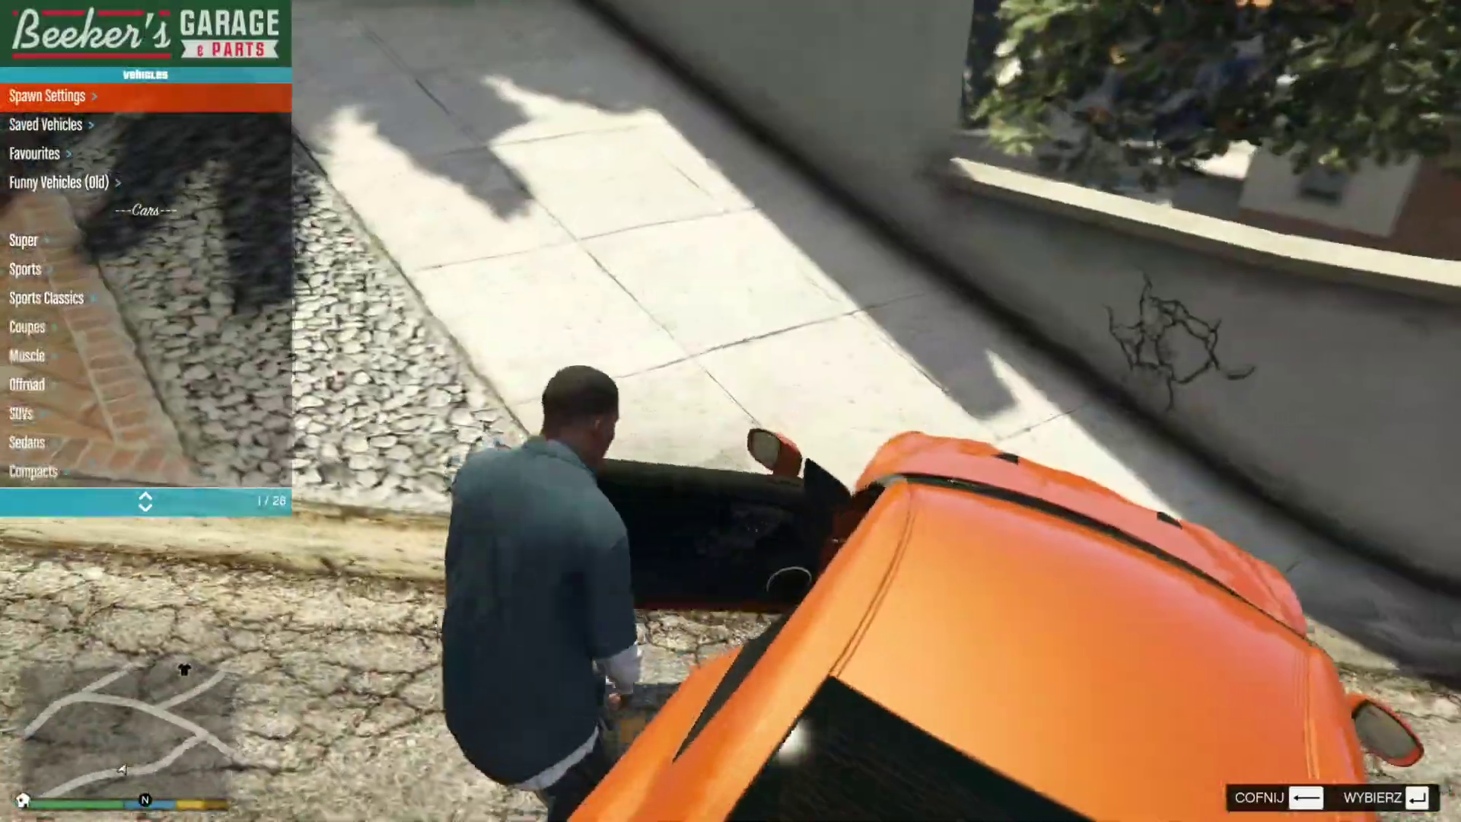
key("w")
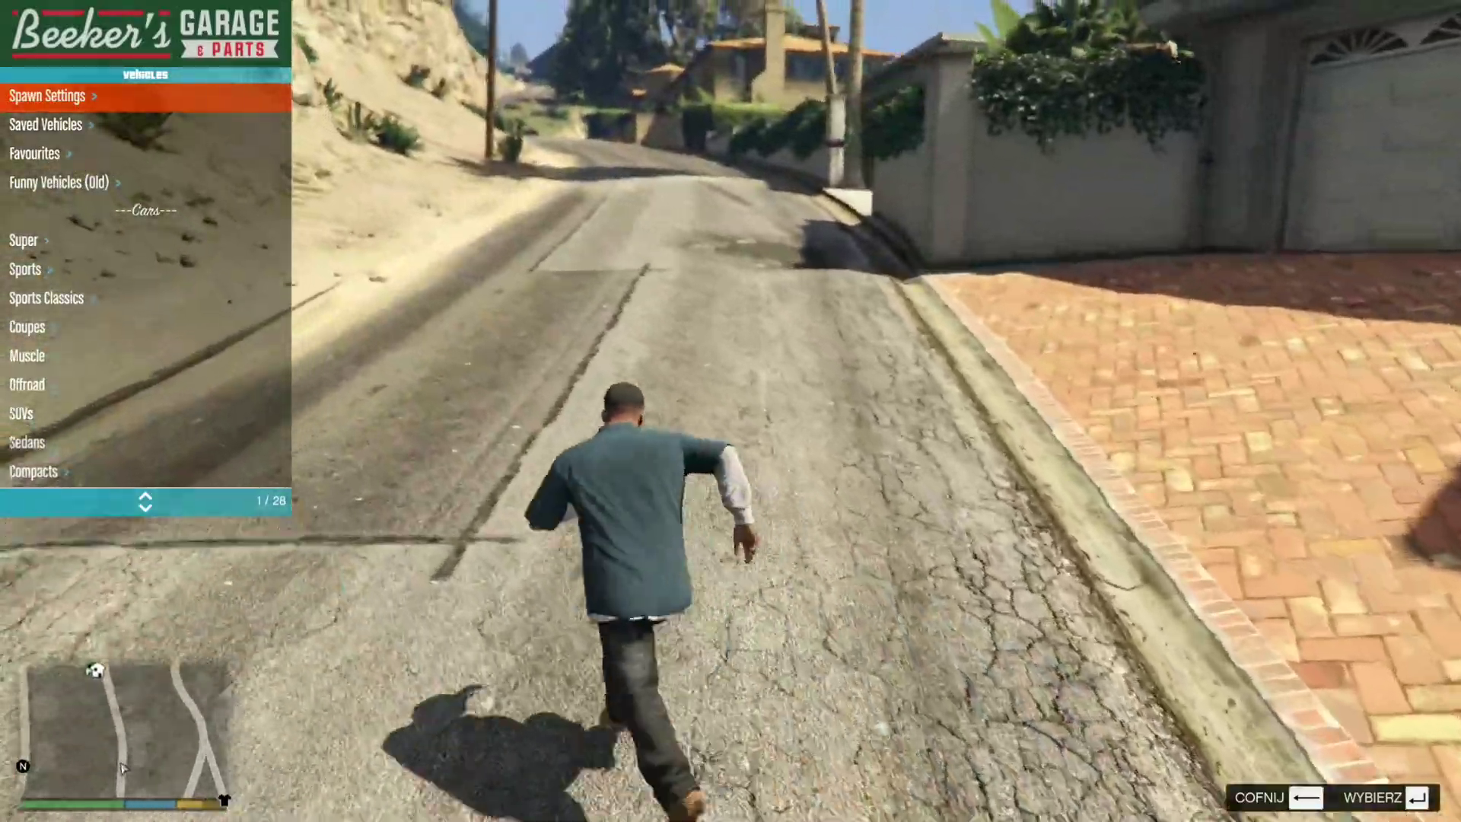
key("BackSpace")
key("Return")
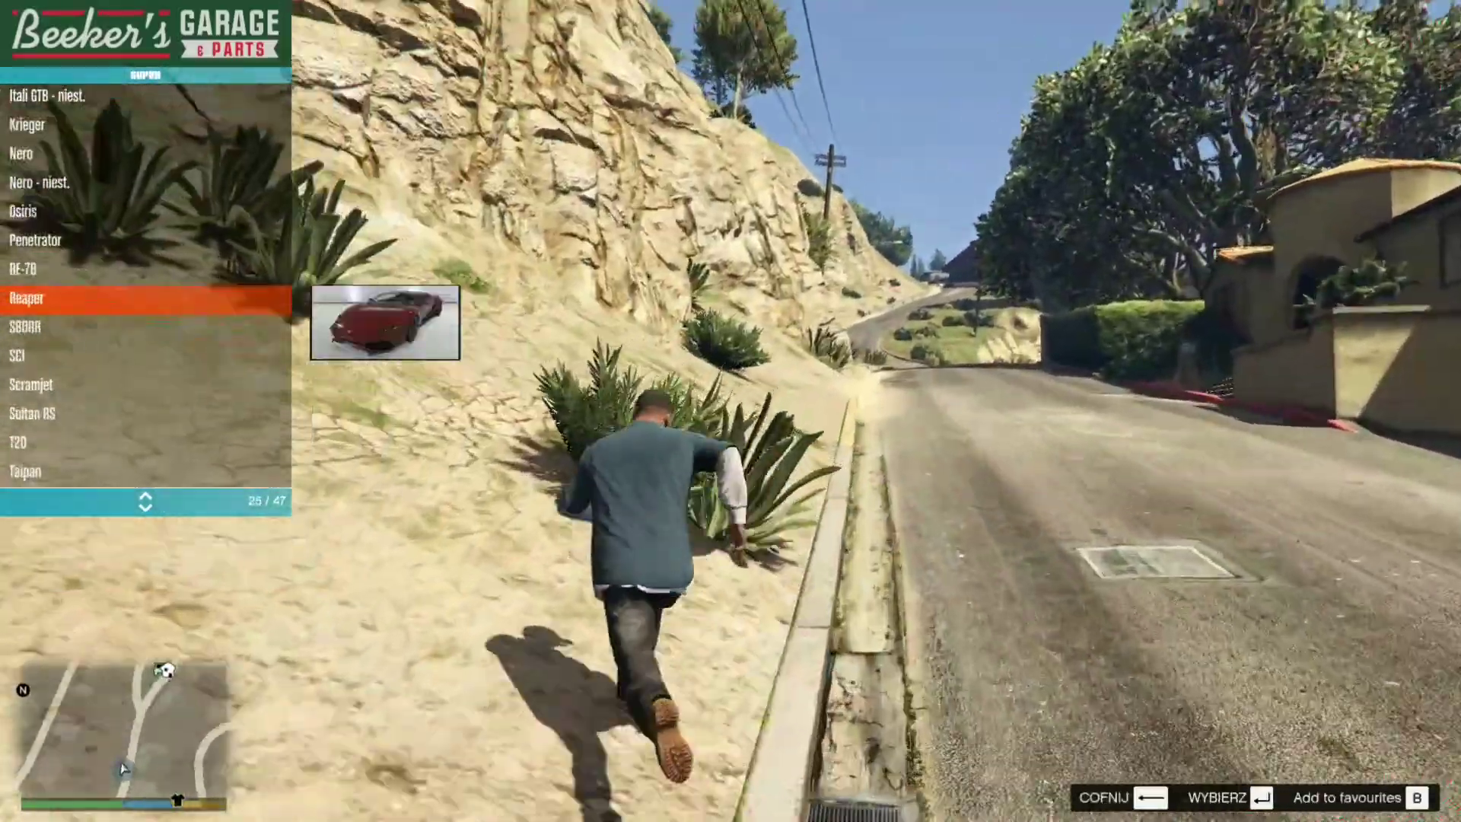
key("Down")
key("Down")
key("Down")
key("Down")
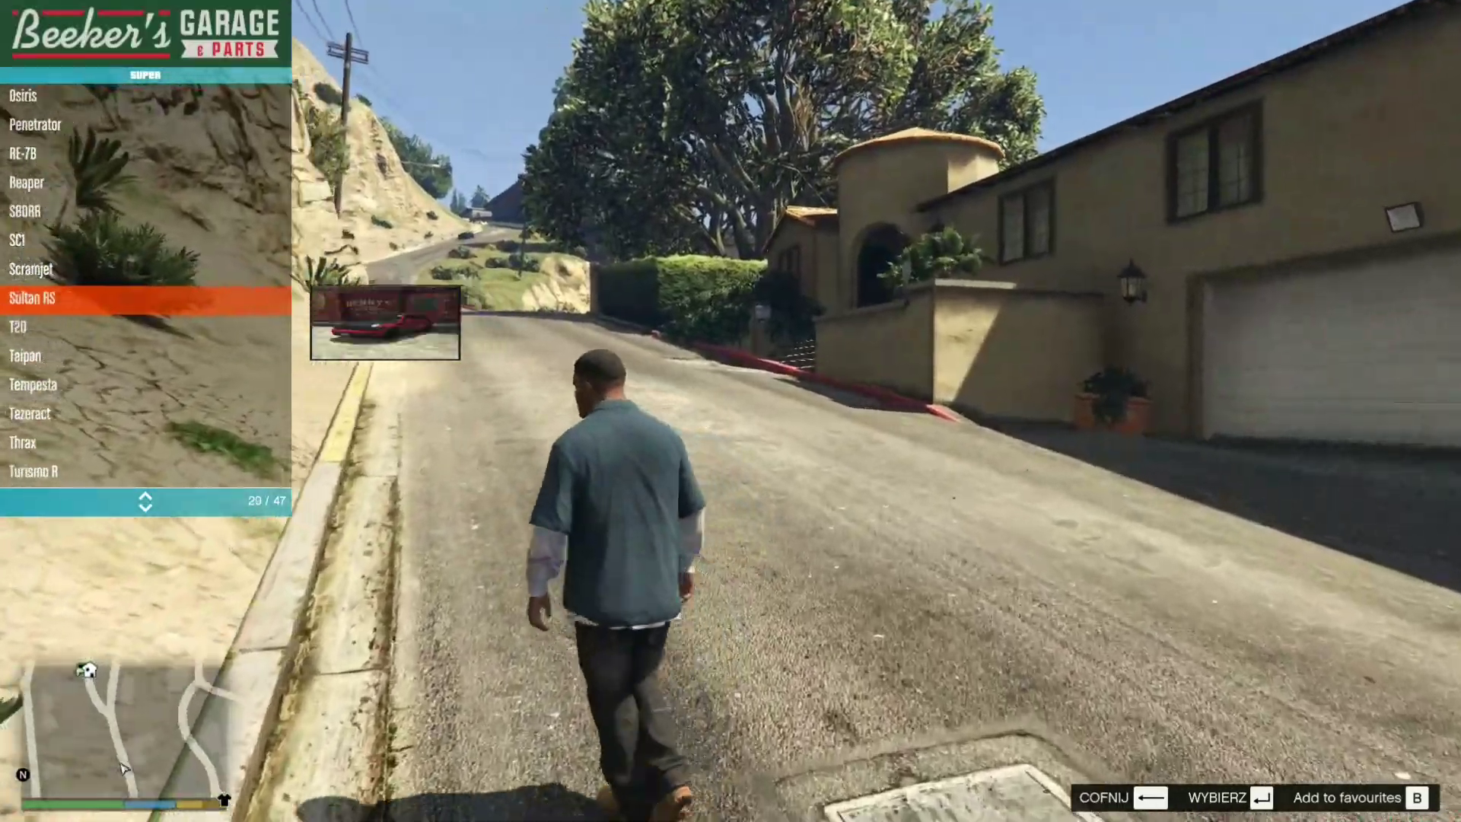
key("Down")
key("Return")
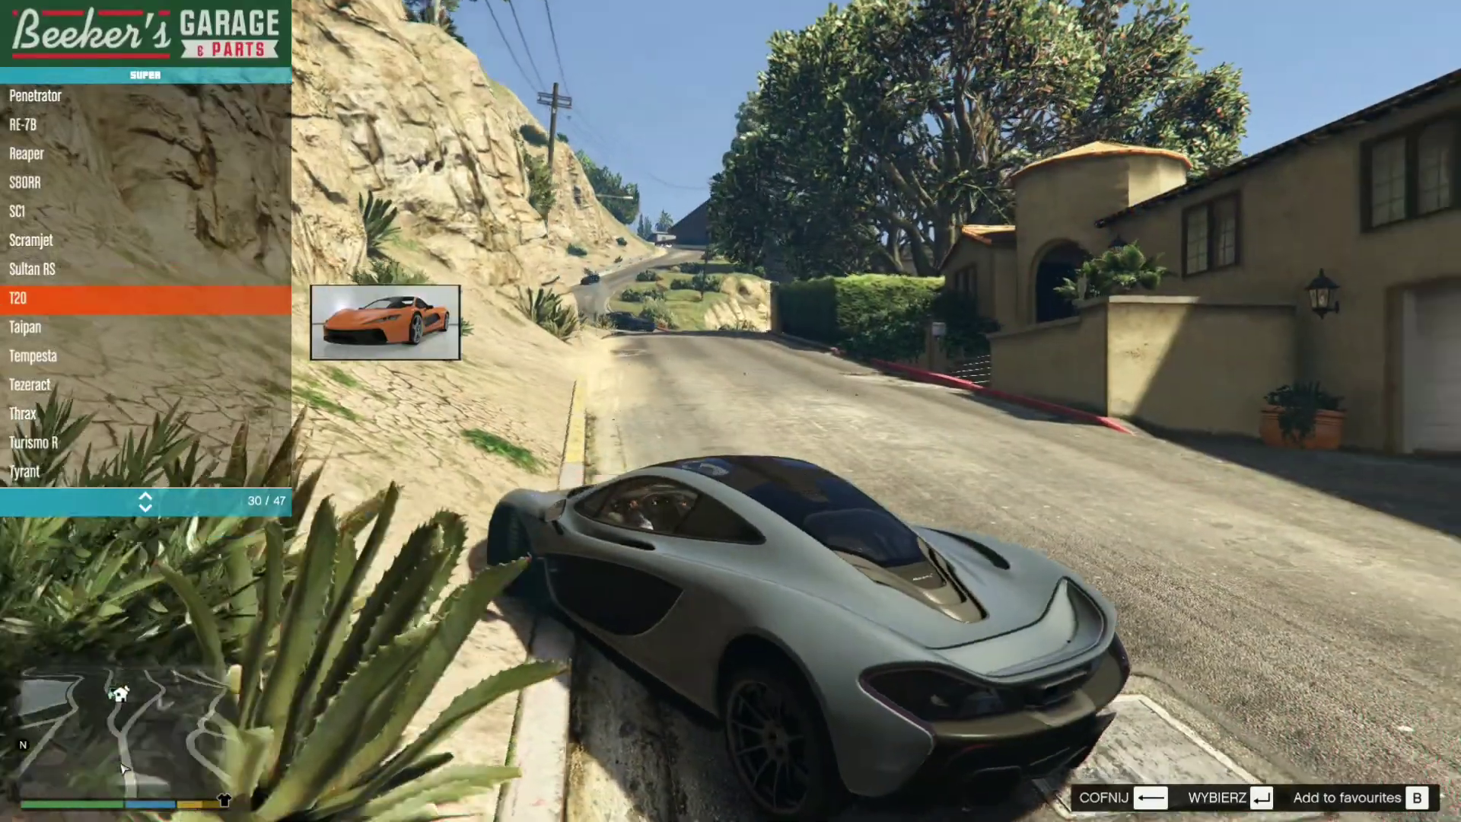
Test-drive the McLaren P1 that replaces the T20 along the hillside road
key("c")
key("w")
key("d")
key("w")
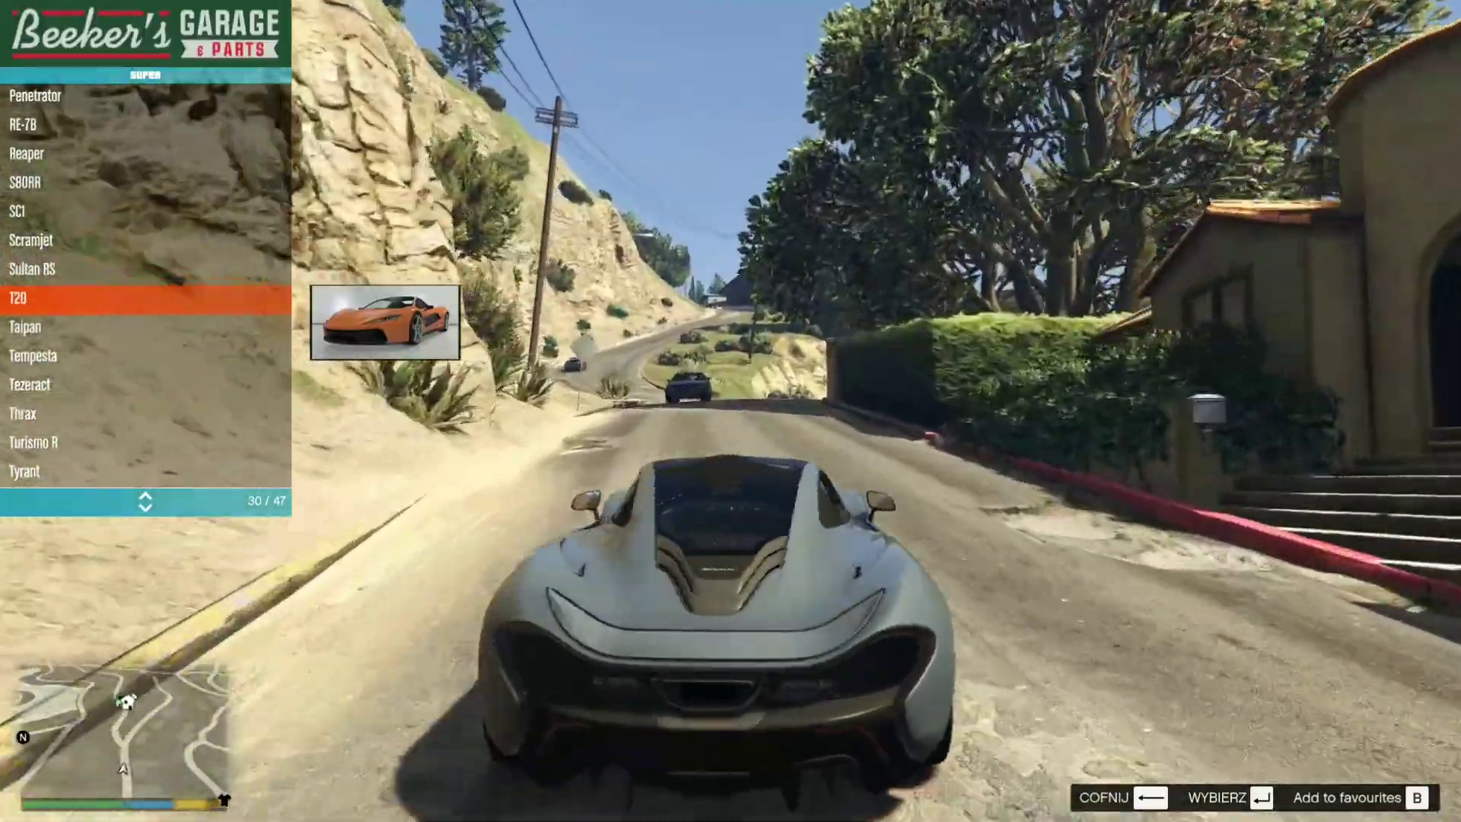
key("a")
key("w")
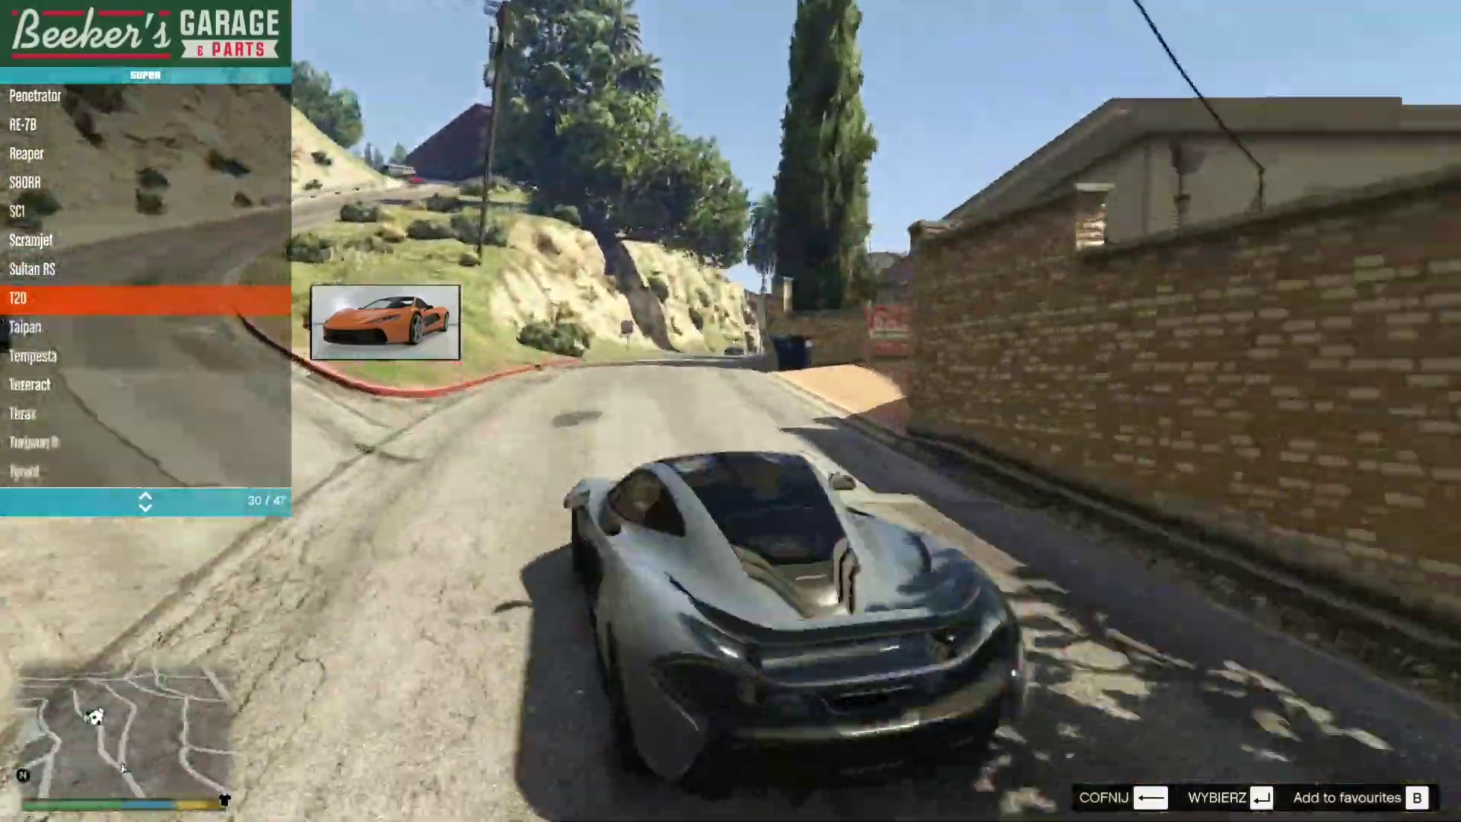
key("d")
key("w")
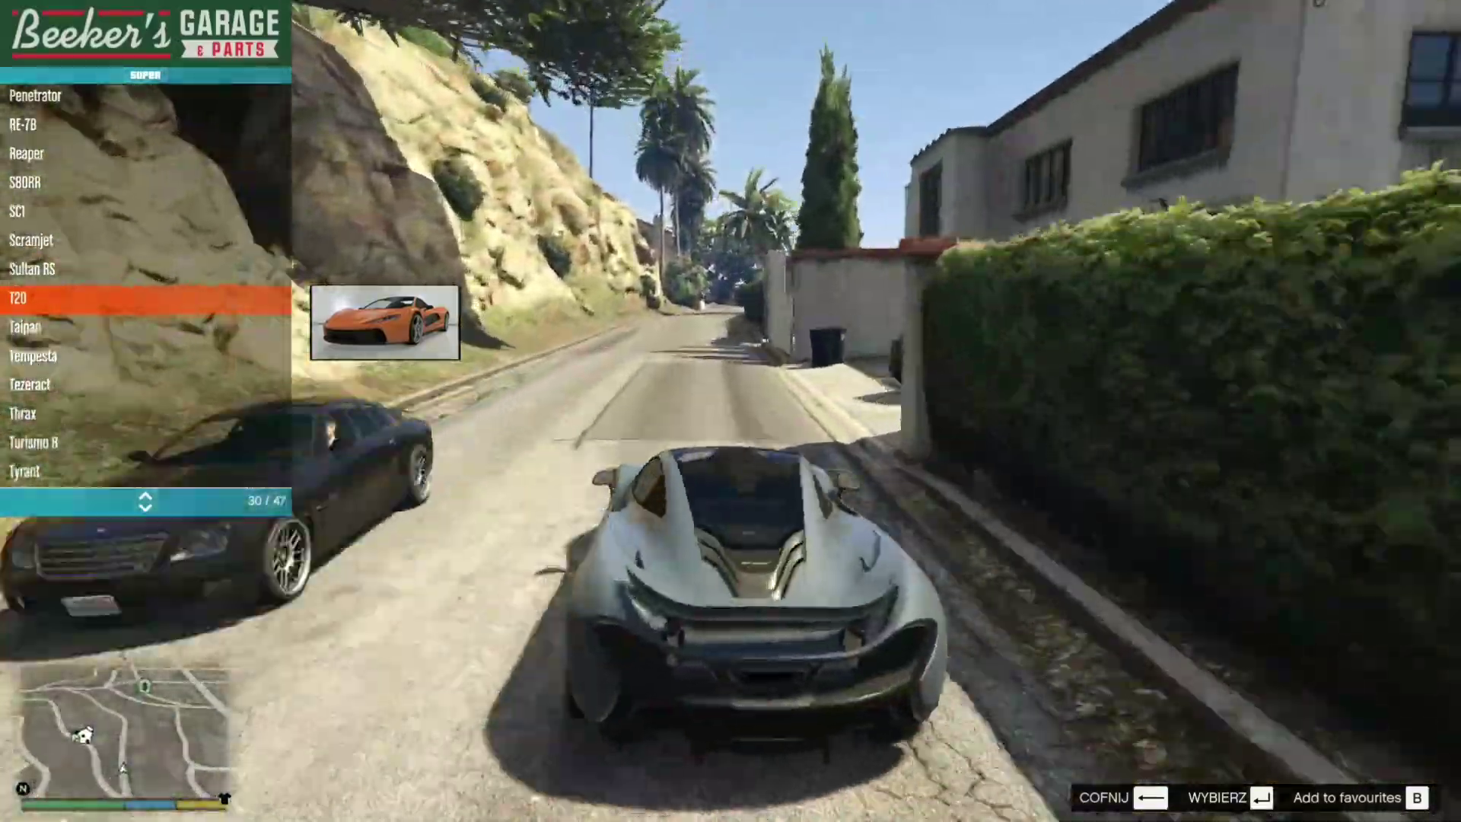
key("a")
key("d")
key("w")
key("a")
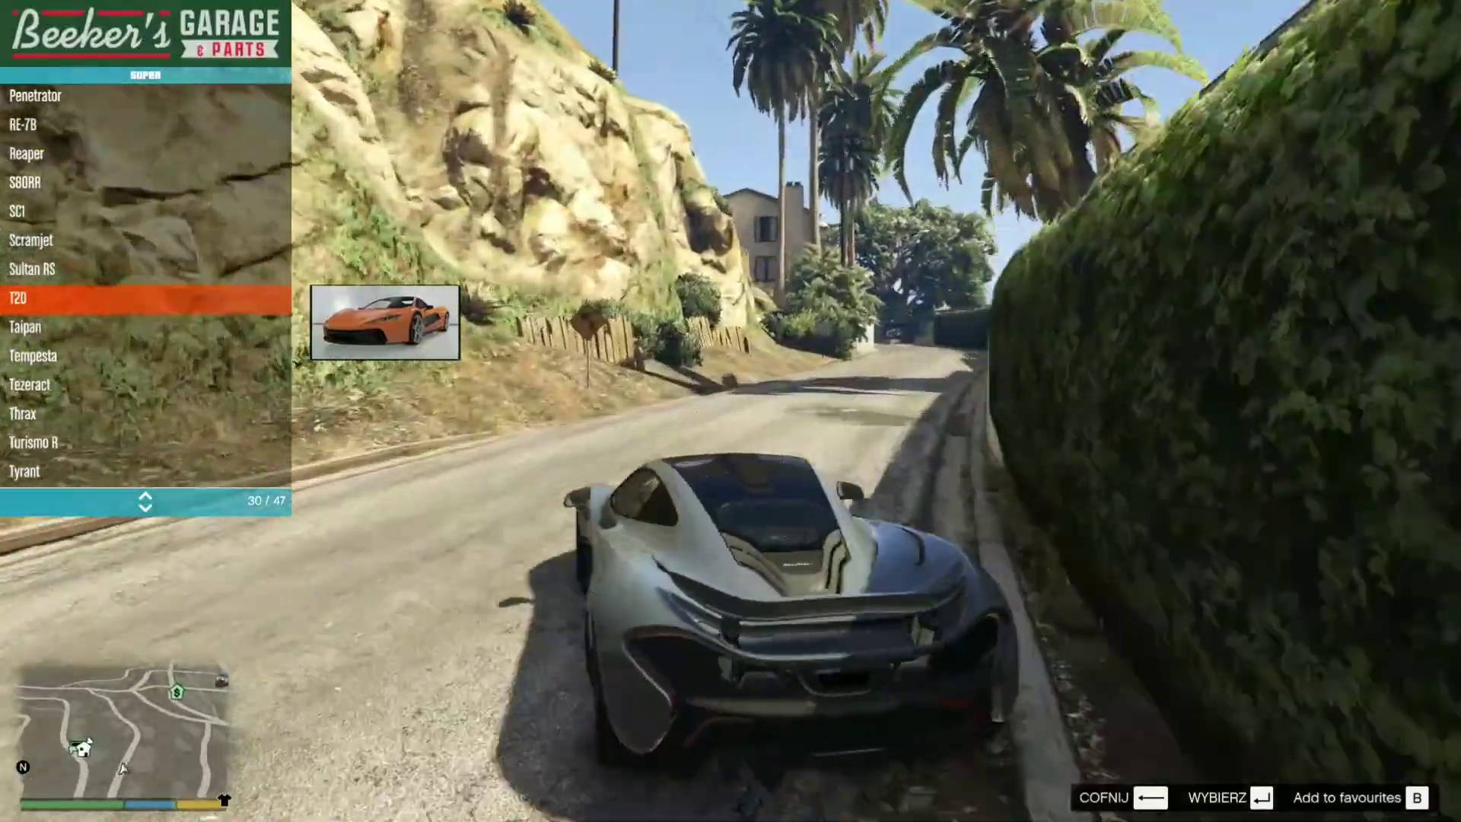
key("d")
key("a")
key("a")
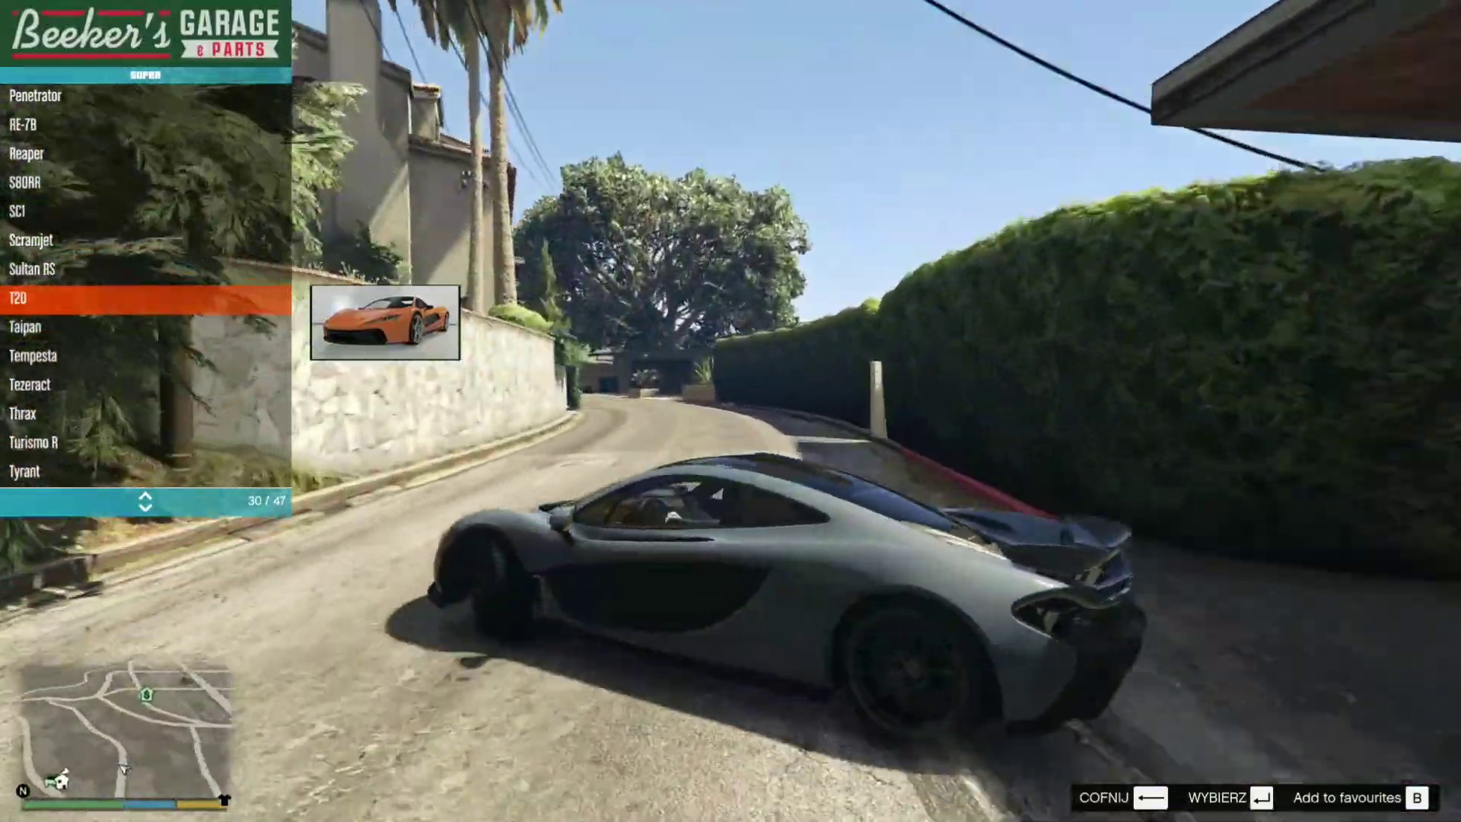
Close Menyoo and set a map waypoint on the runways of Los Santos International Airport
key("BackSpace")
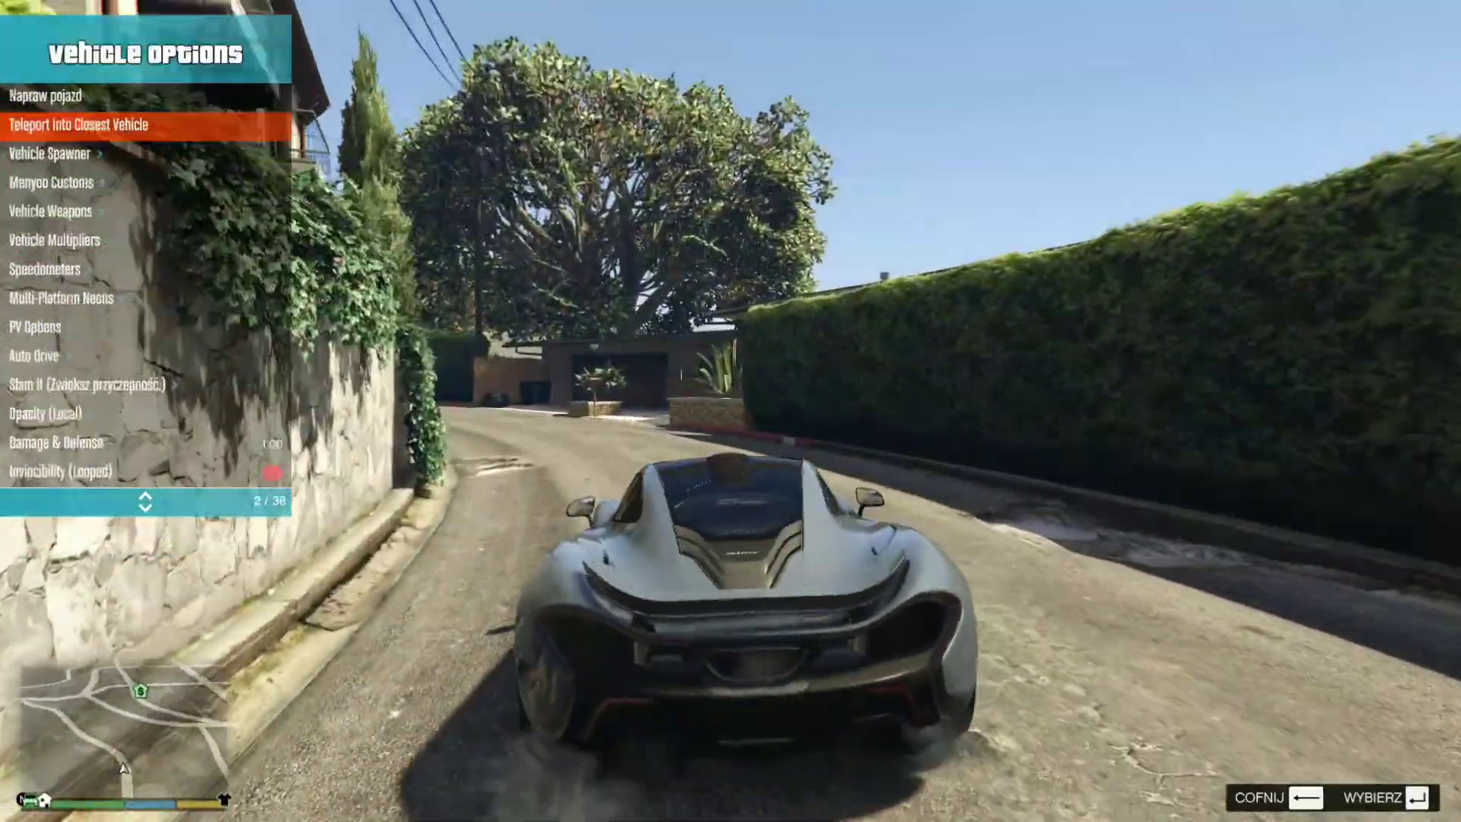
key("BackSpace")
key("BackSpace")
key("Escape")
left_click(832, 495)
left_click_drag(768, 761, 774, 449)
scroll(769, 472, "up", 3)
left_click_drag(750, 532, 795, 350)
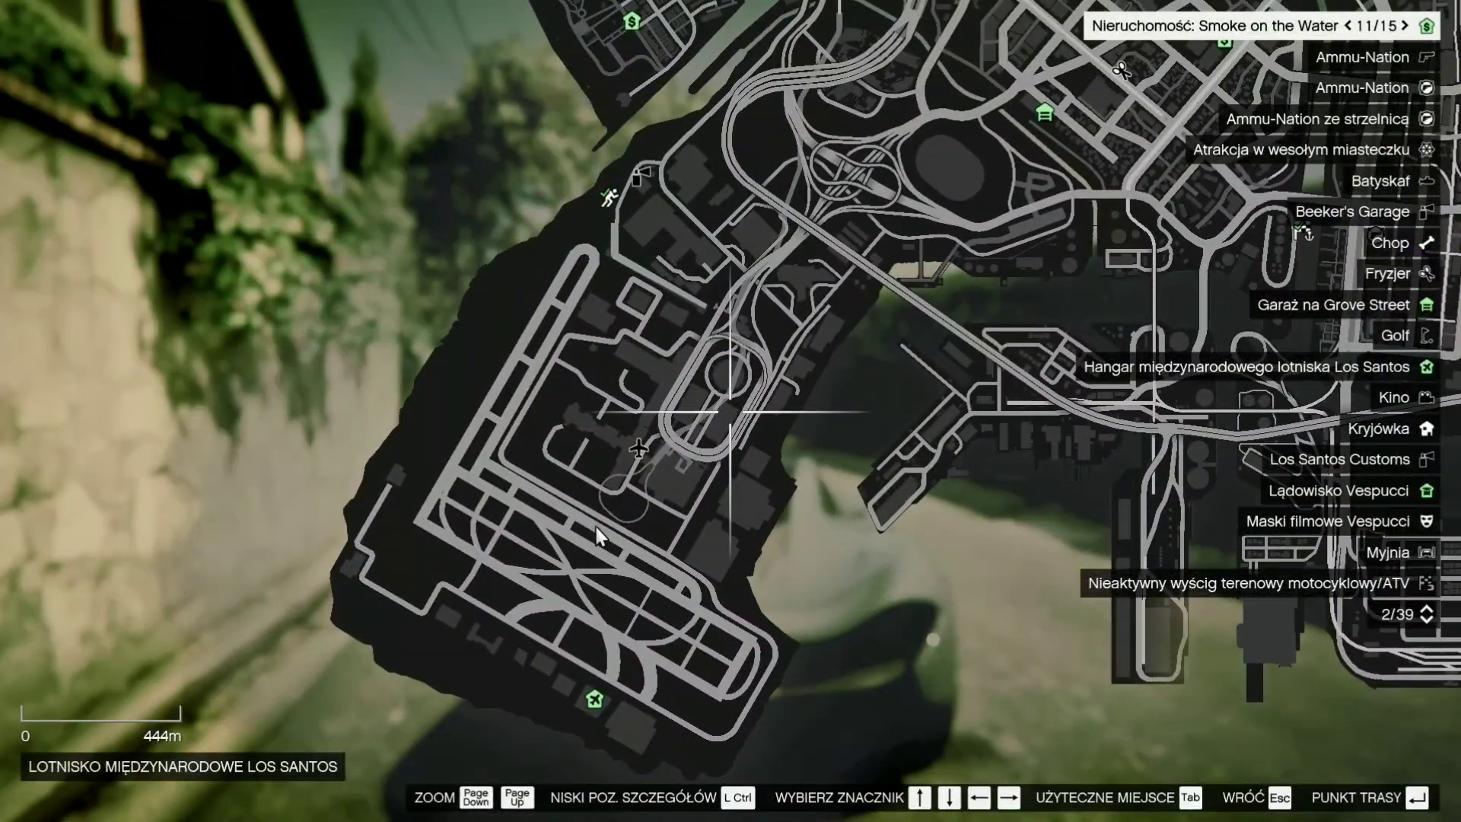
key("Escape")
Teleport to the Waypoint location with Menyoo and close its menu
key("F8")
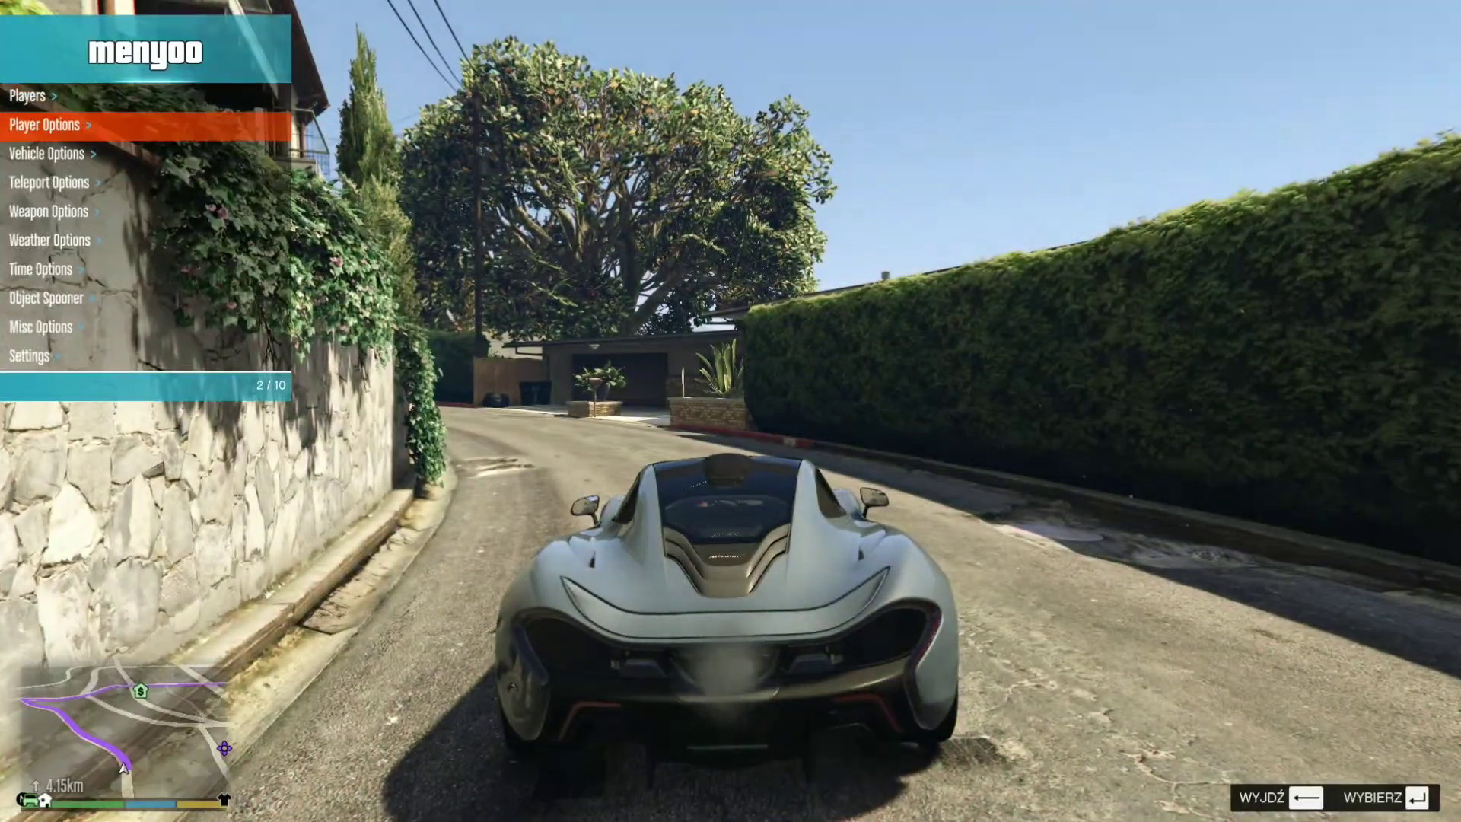
key("Down")
key("Down")
key("Return")
key("Down")
key("Return")
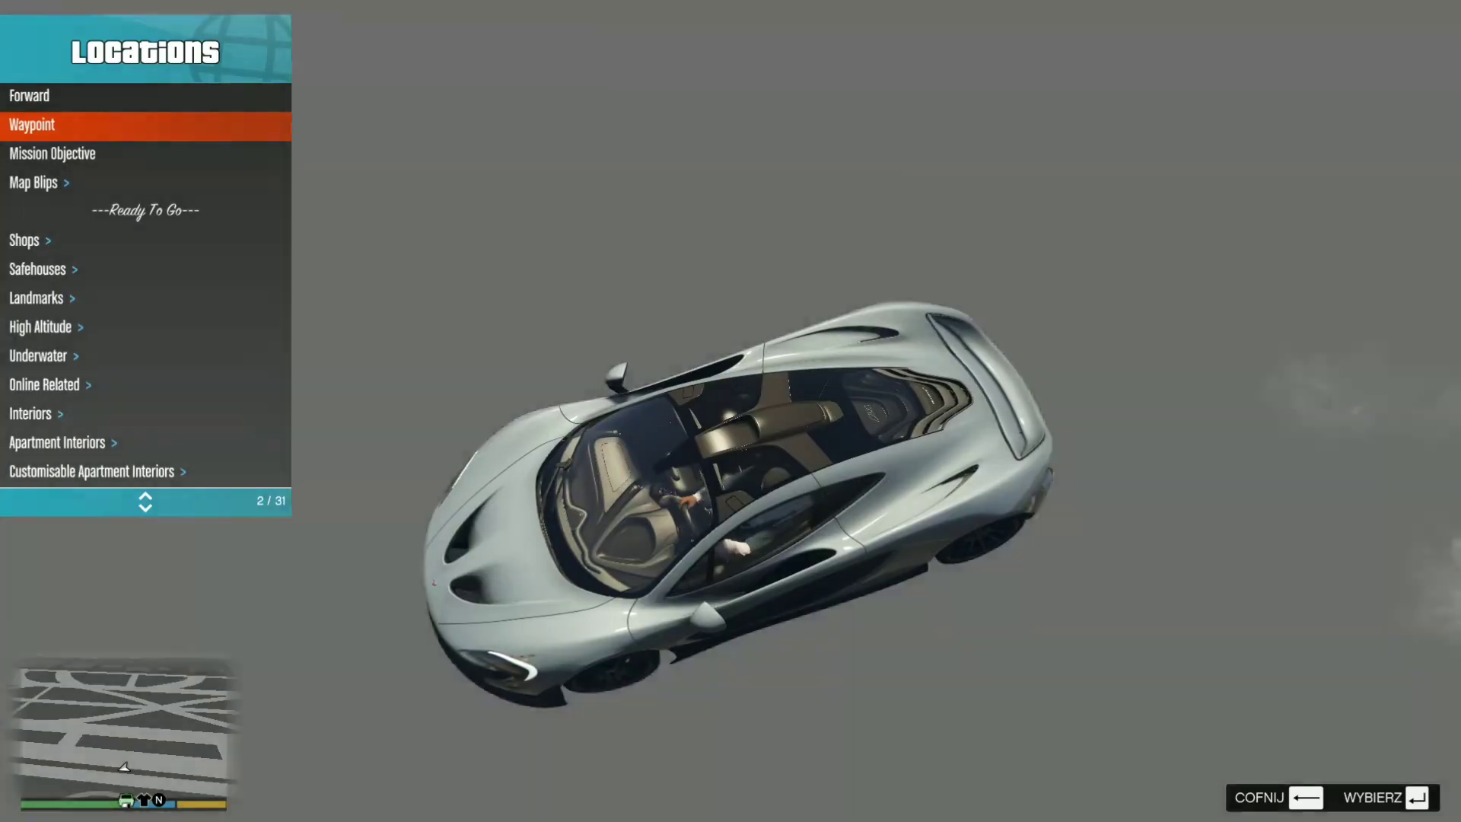
key("BackSpace")
key("BackSpace")
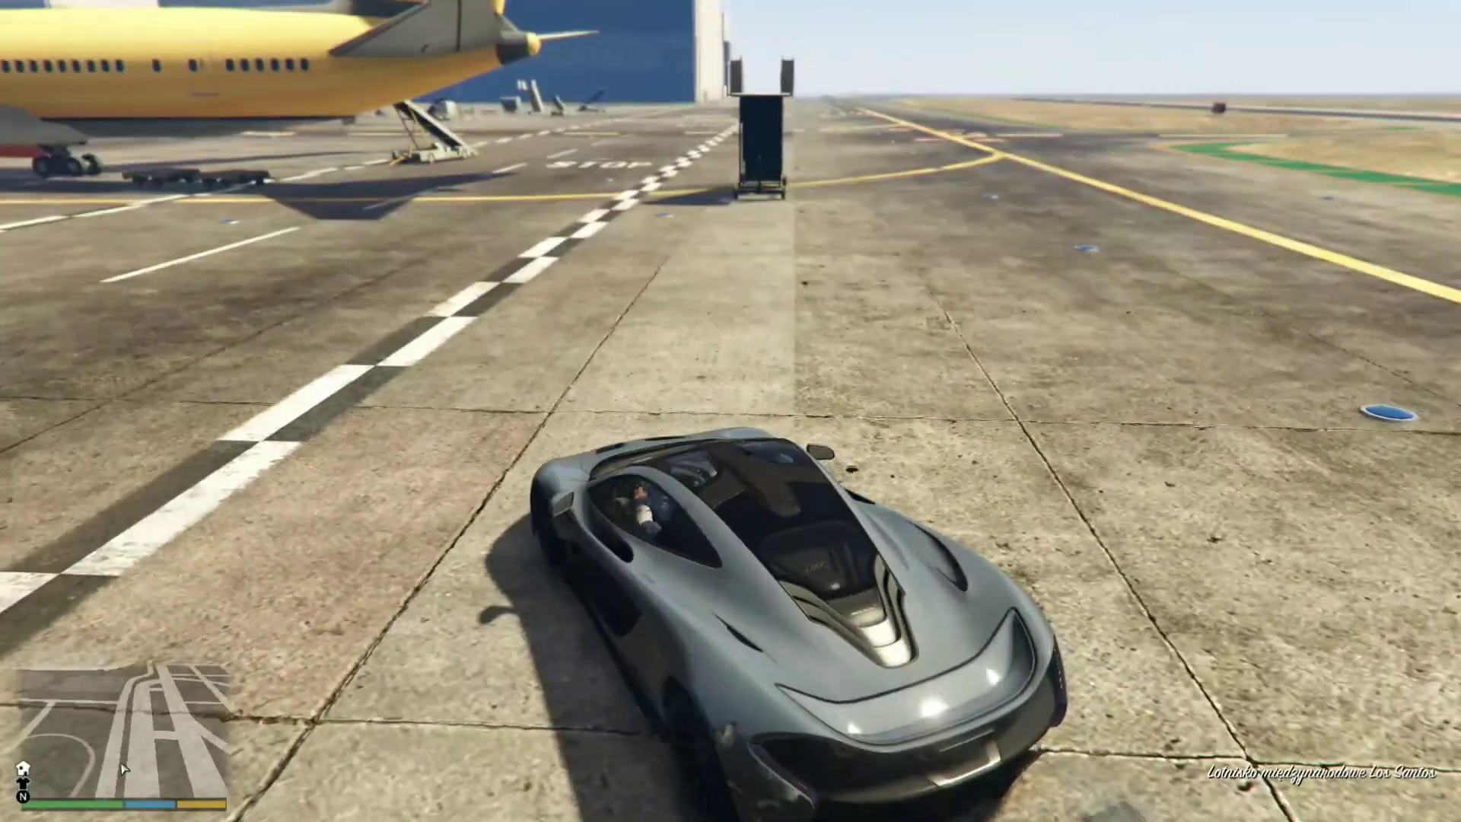
Get out of the car, enter Object Spooner mode and fly the camera over the airport runway
key("f")
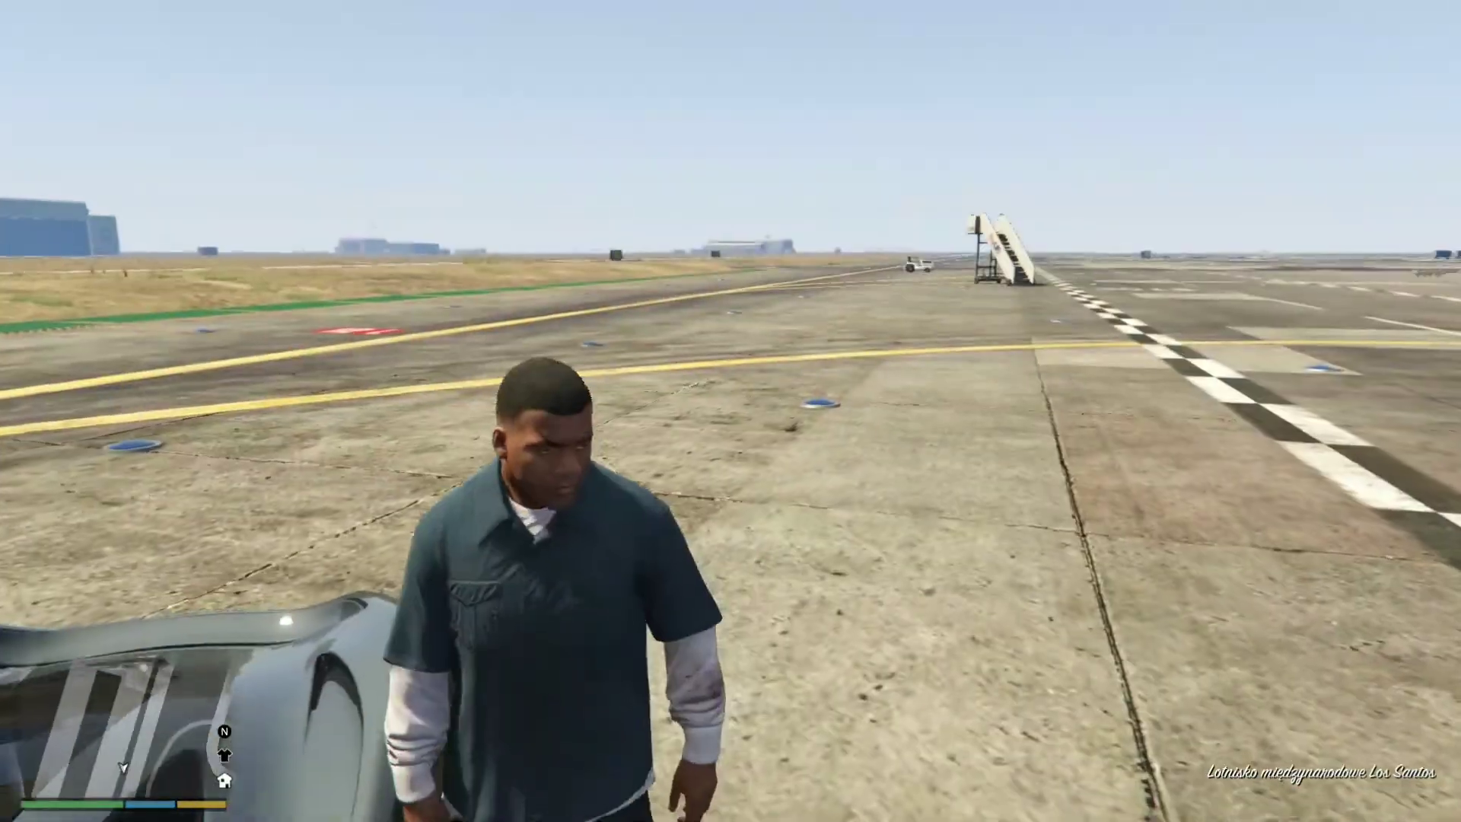
key("w")
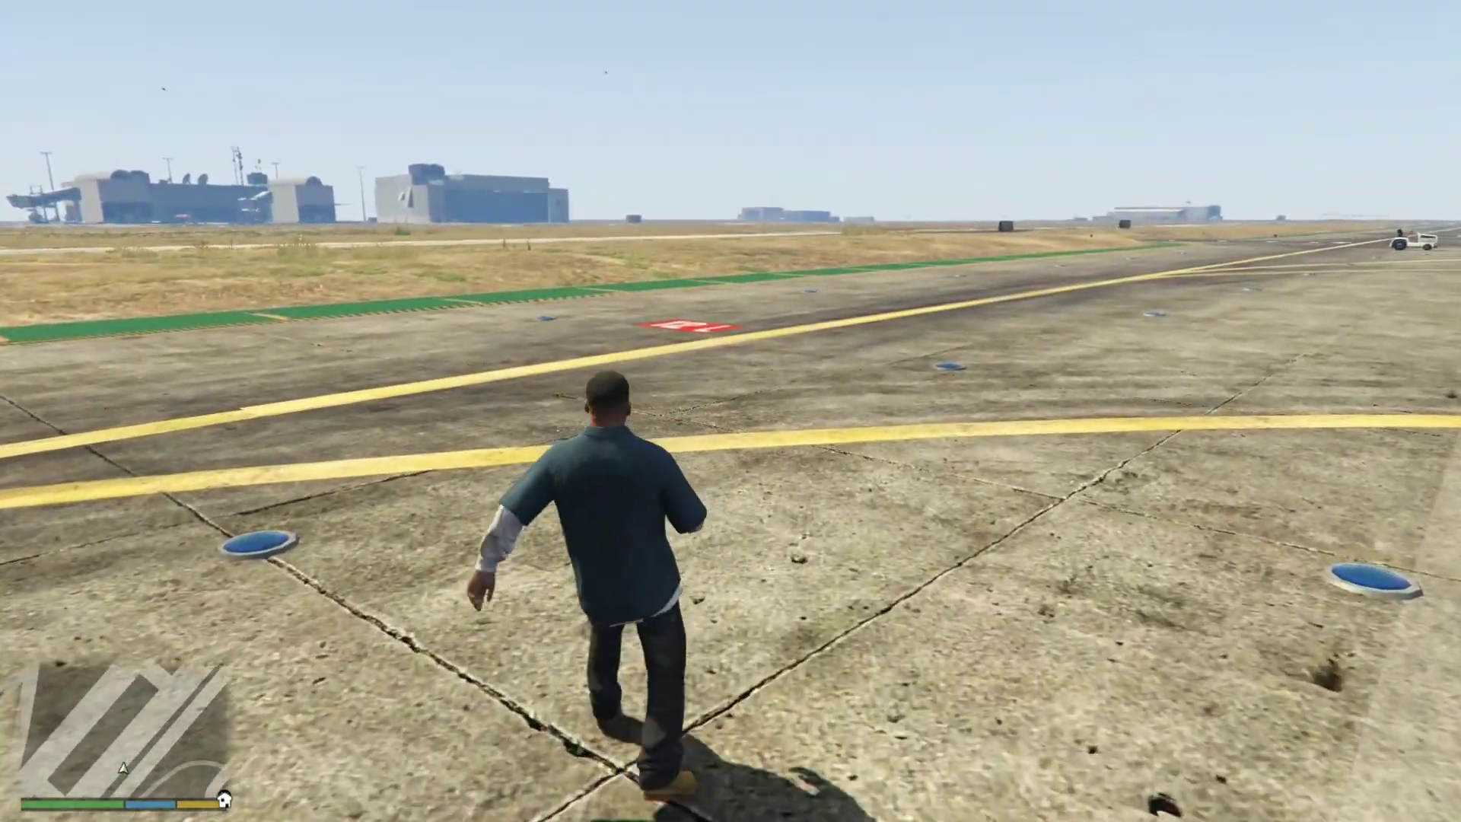
key("F9")
key("s")
key("a")
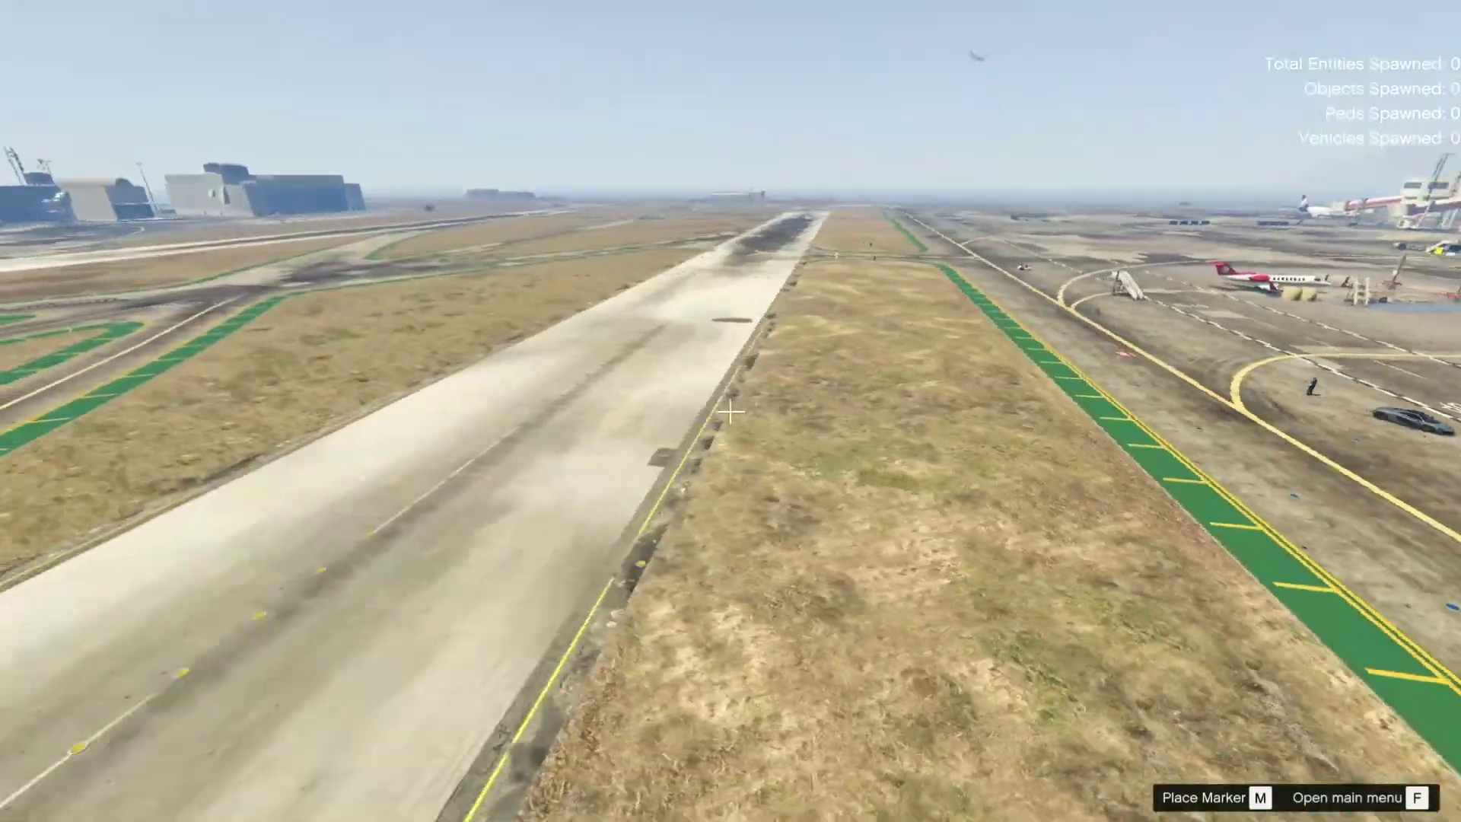
Start spawning the AN225 plane into the world as a vehicle by its input model name
key("f")
key("Return")
key("Down")
key("Down")
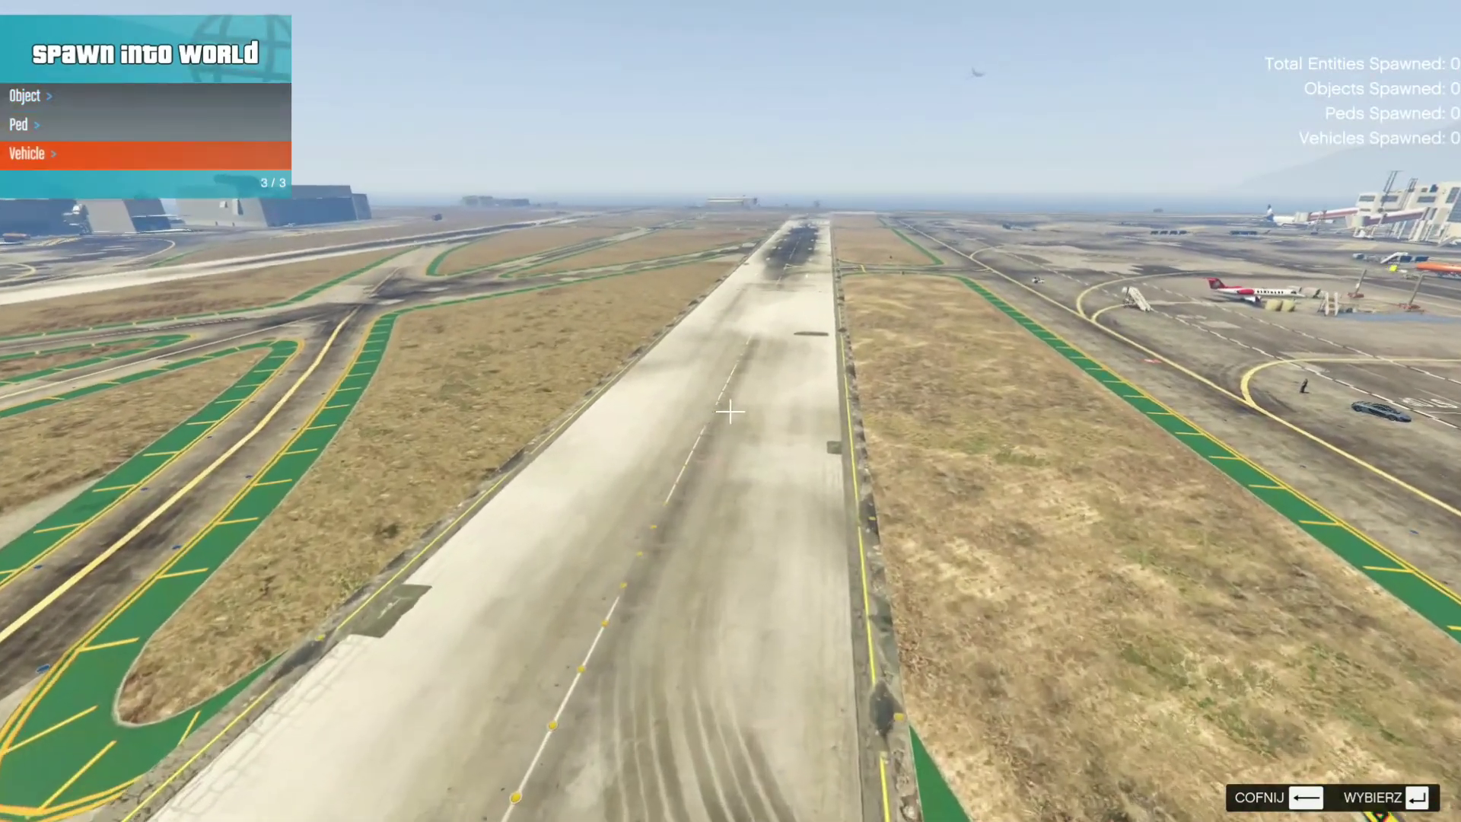
key("Return")
key("Down")
key("Down")
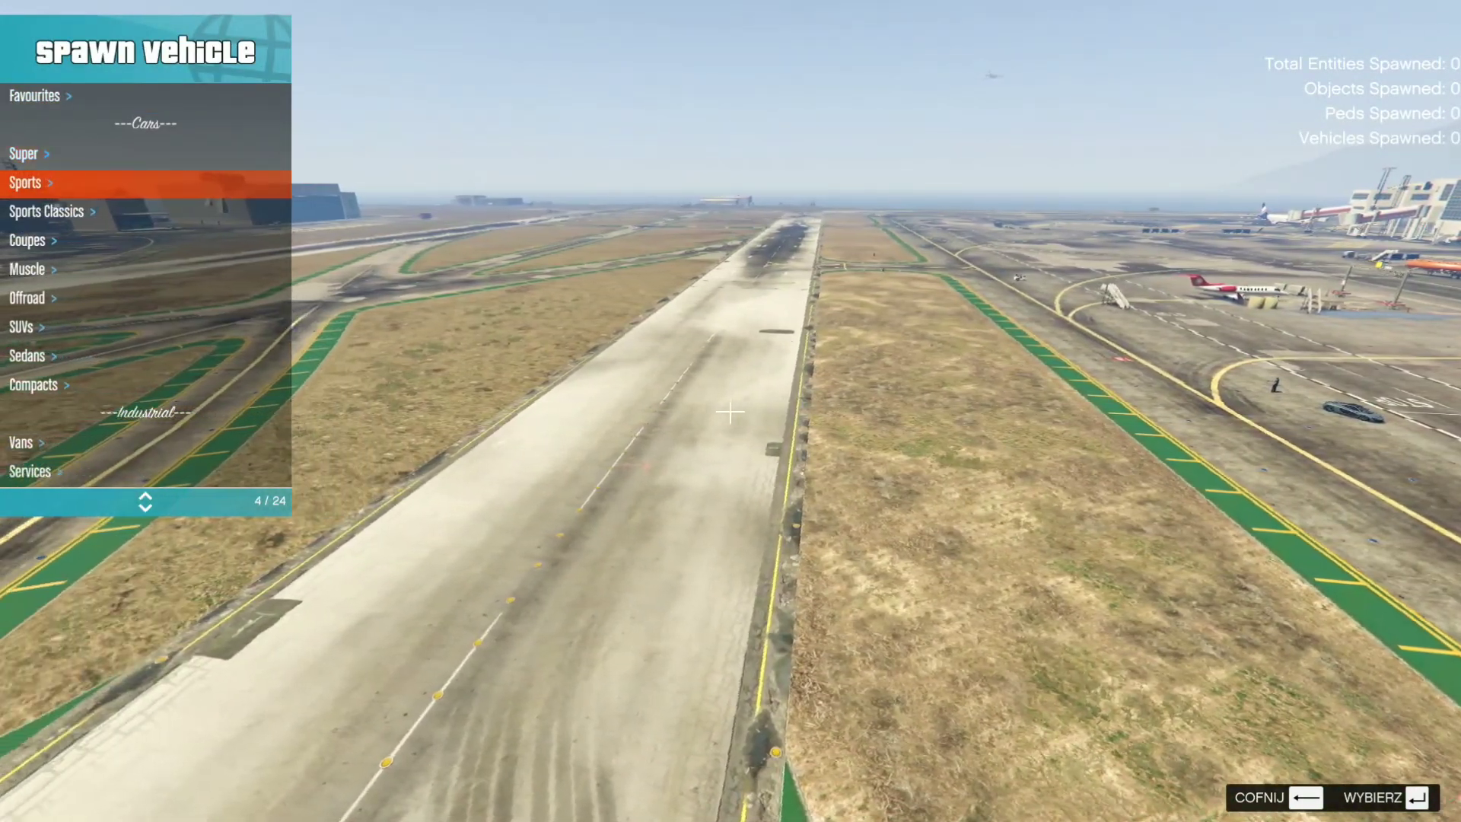
key("Down")
key("Down")
key("Up")
key("Up")
key("Up")
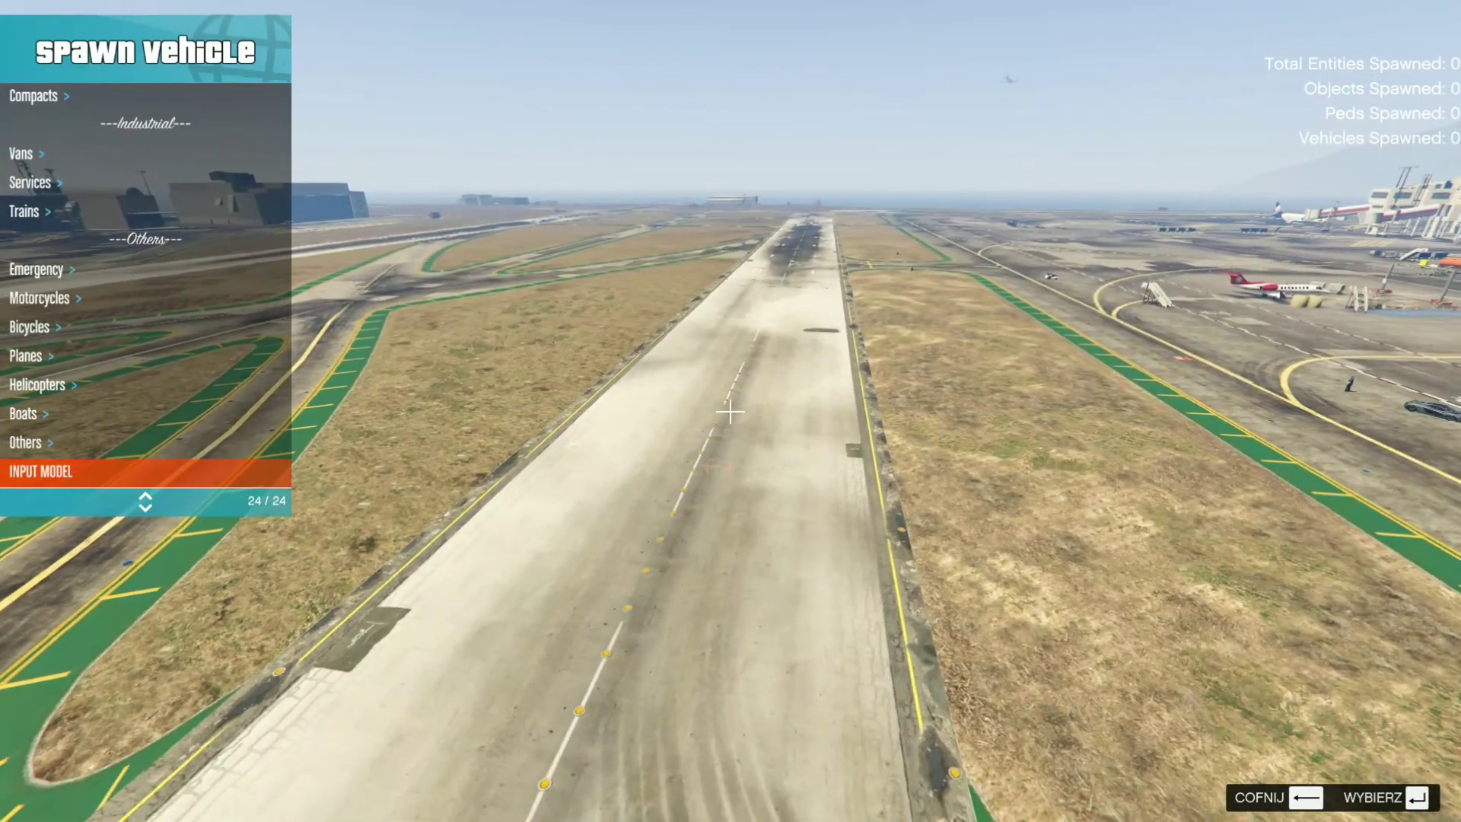
key("Return")
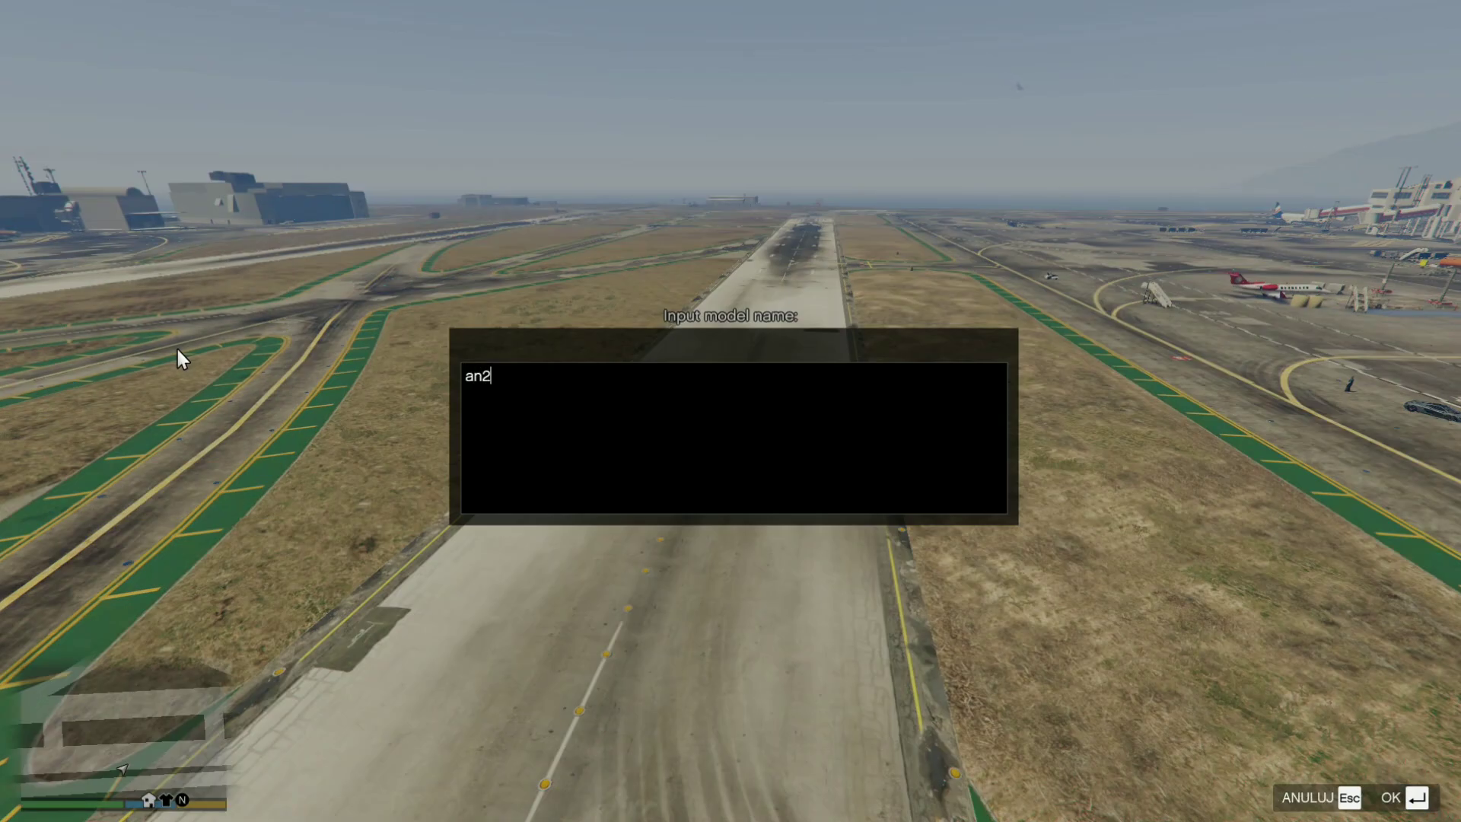